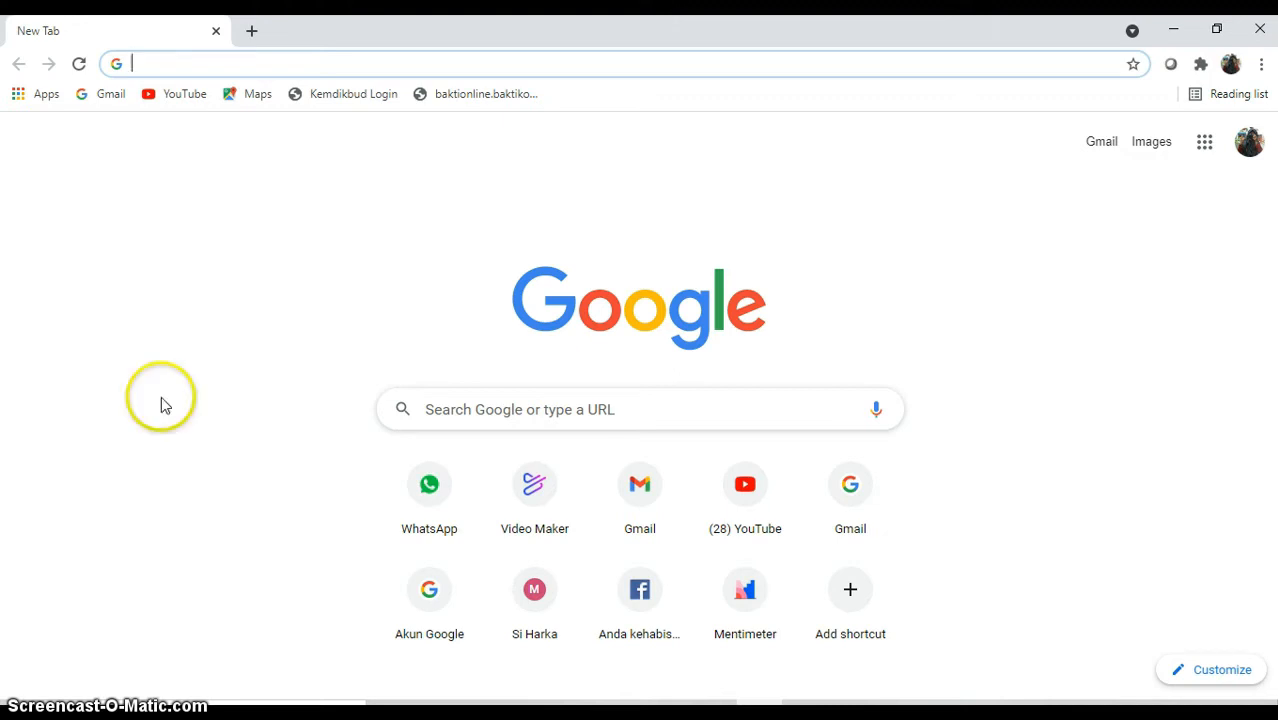
Open the powtoon.com website.
left_click(140, 64)
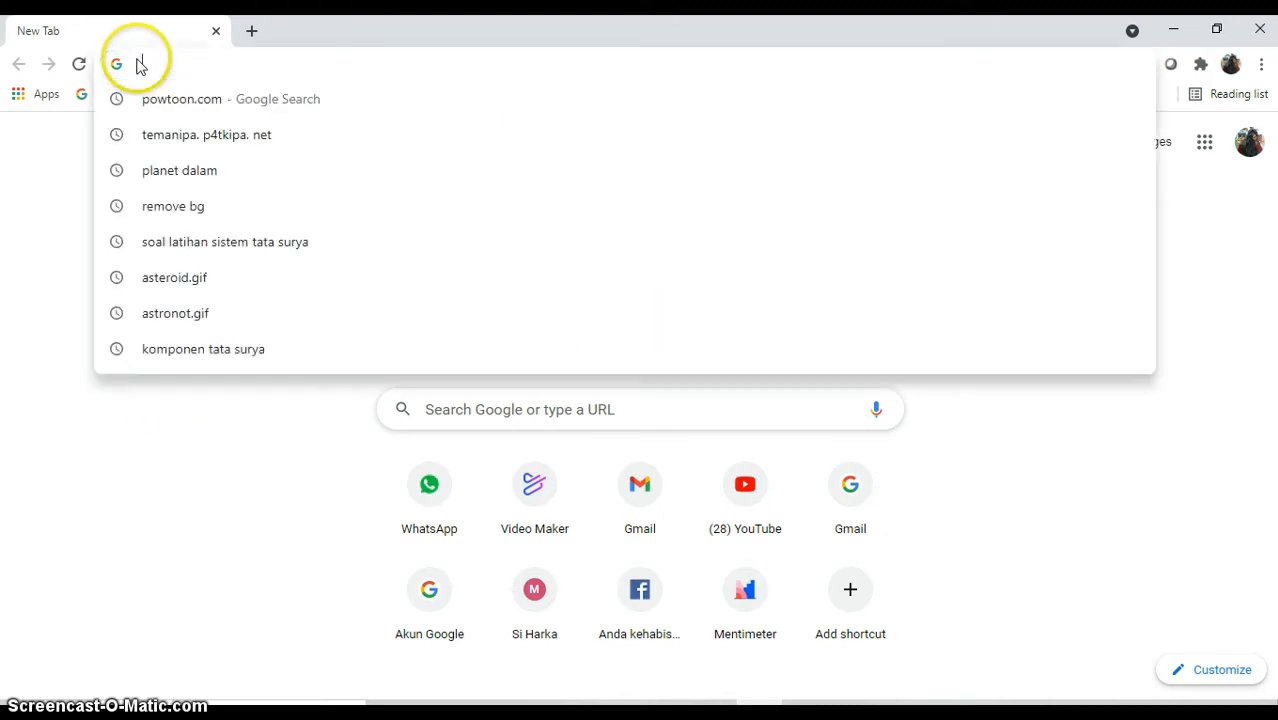
type("powtoon.")
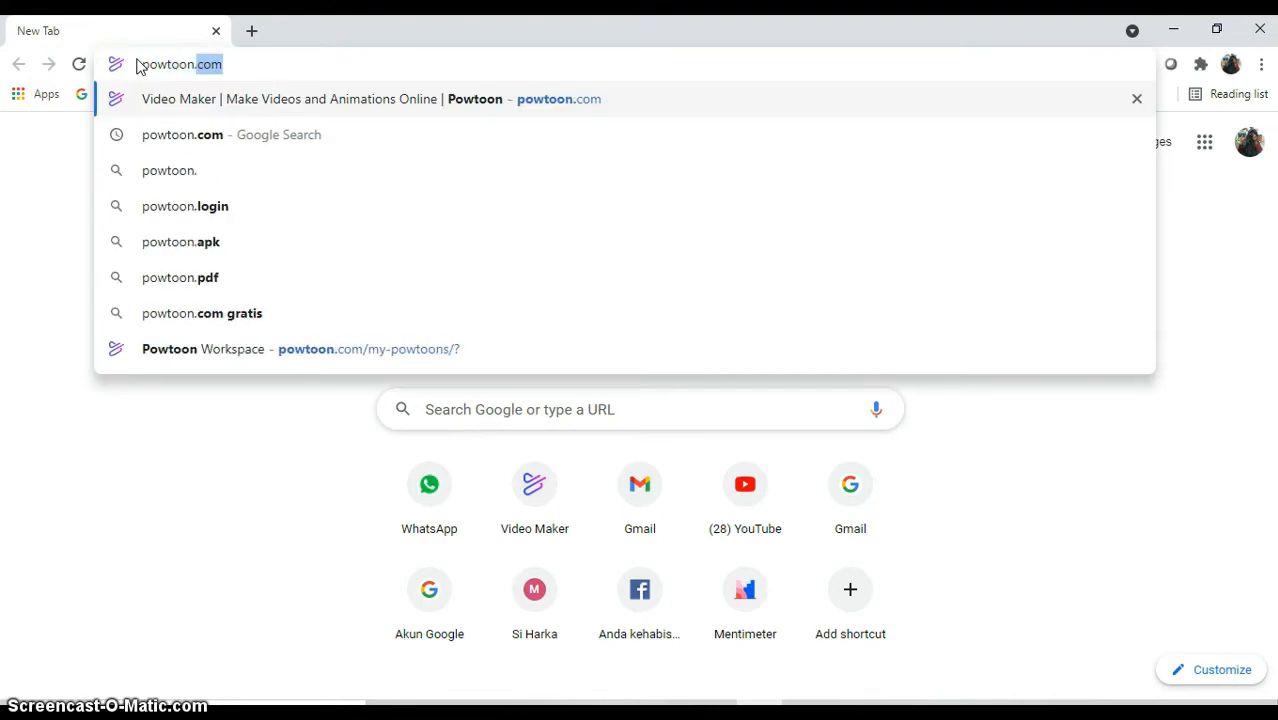
type("com")
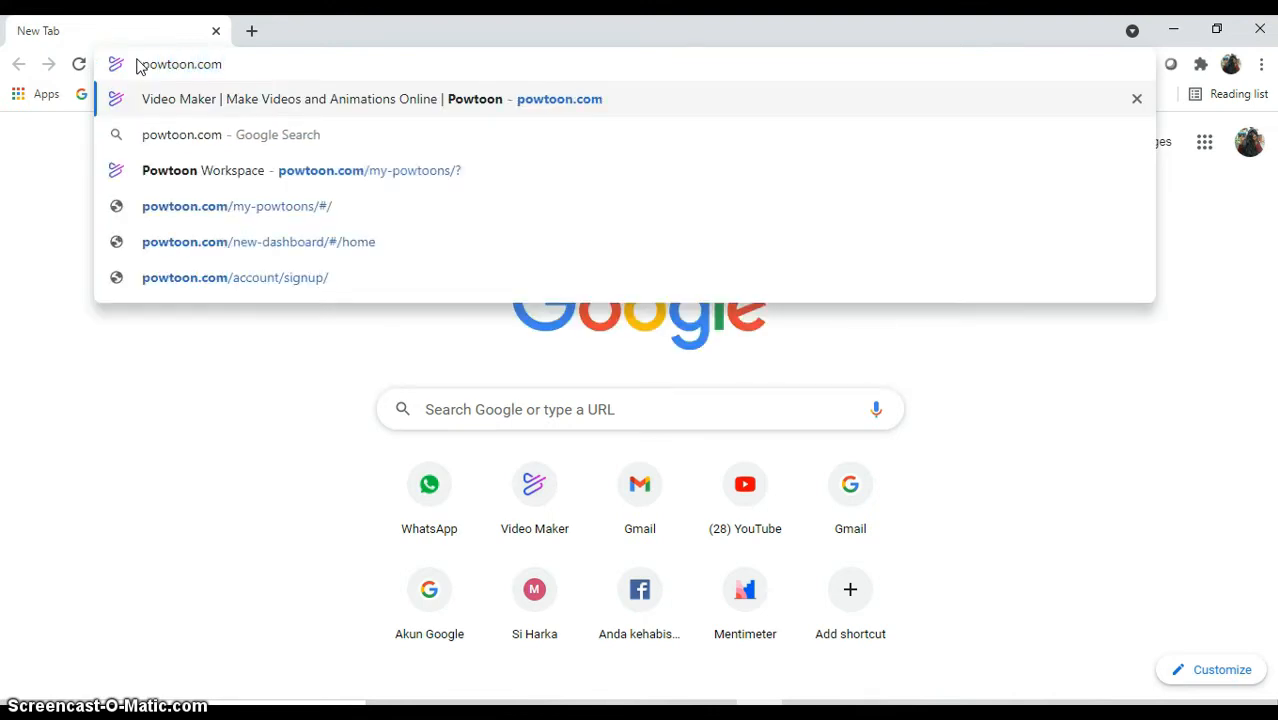
key("Return")
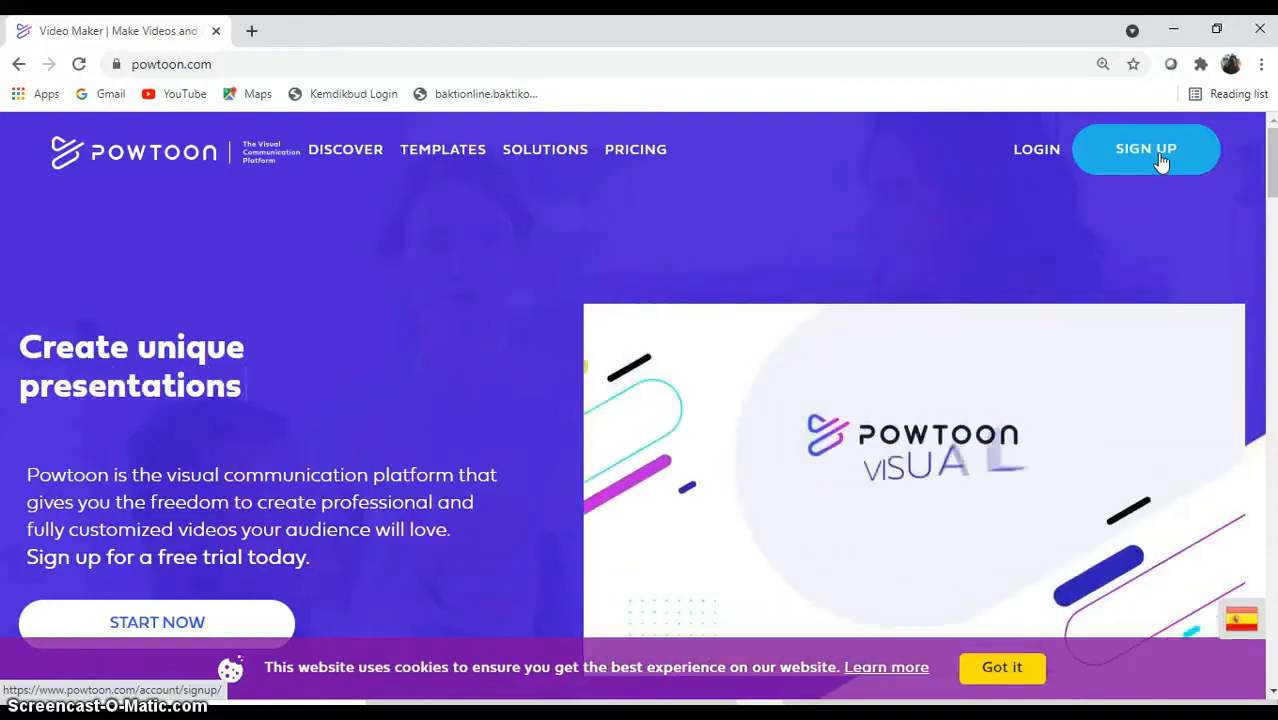
Sign up to Powtoon with Google, choosing the third listed Google account.
left_click(1150, 155)
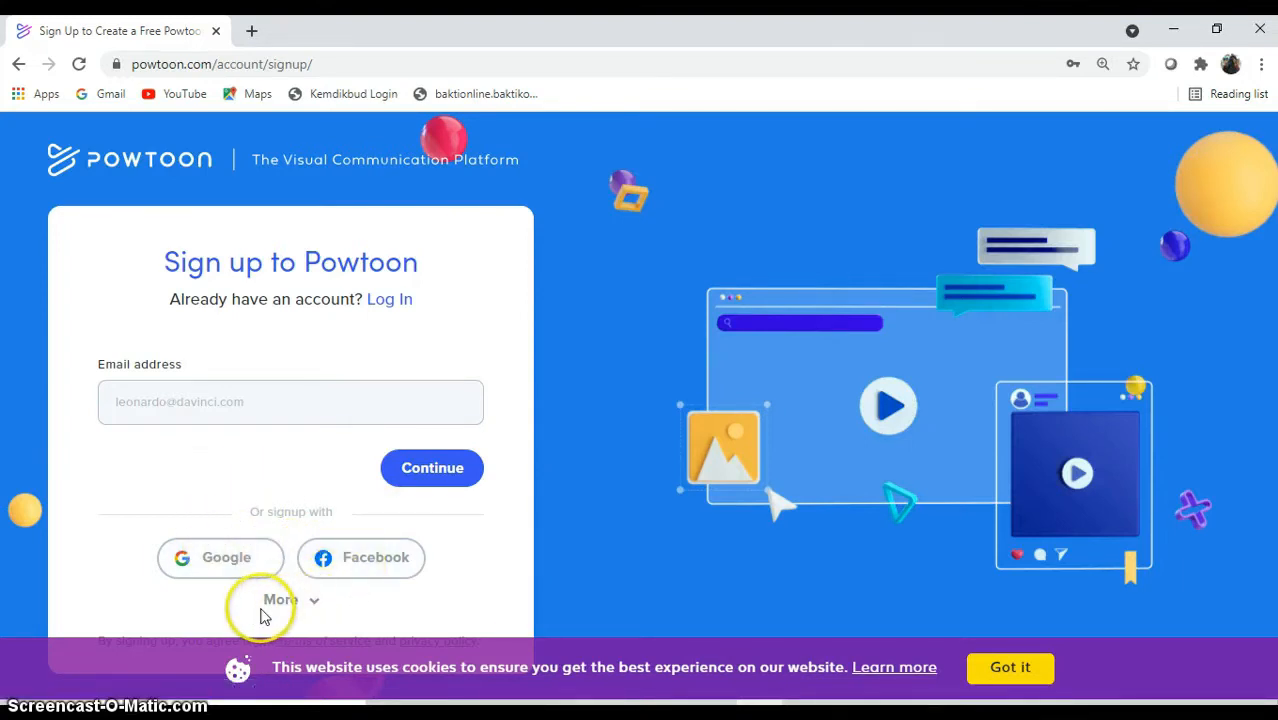
left_click(142, 405)
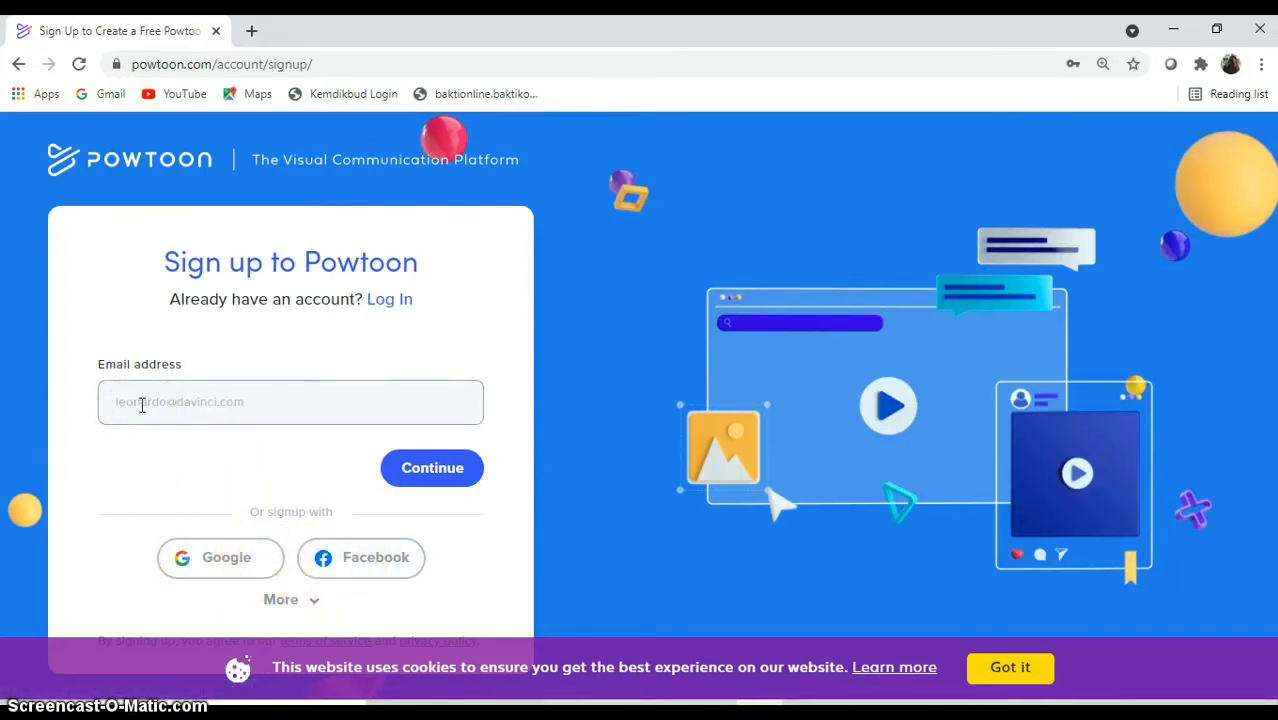
left_click(223, 476)
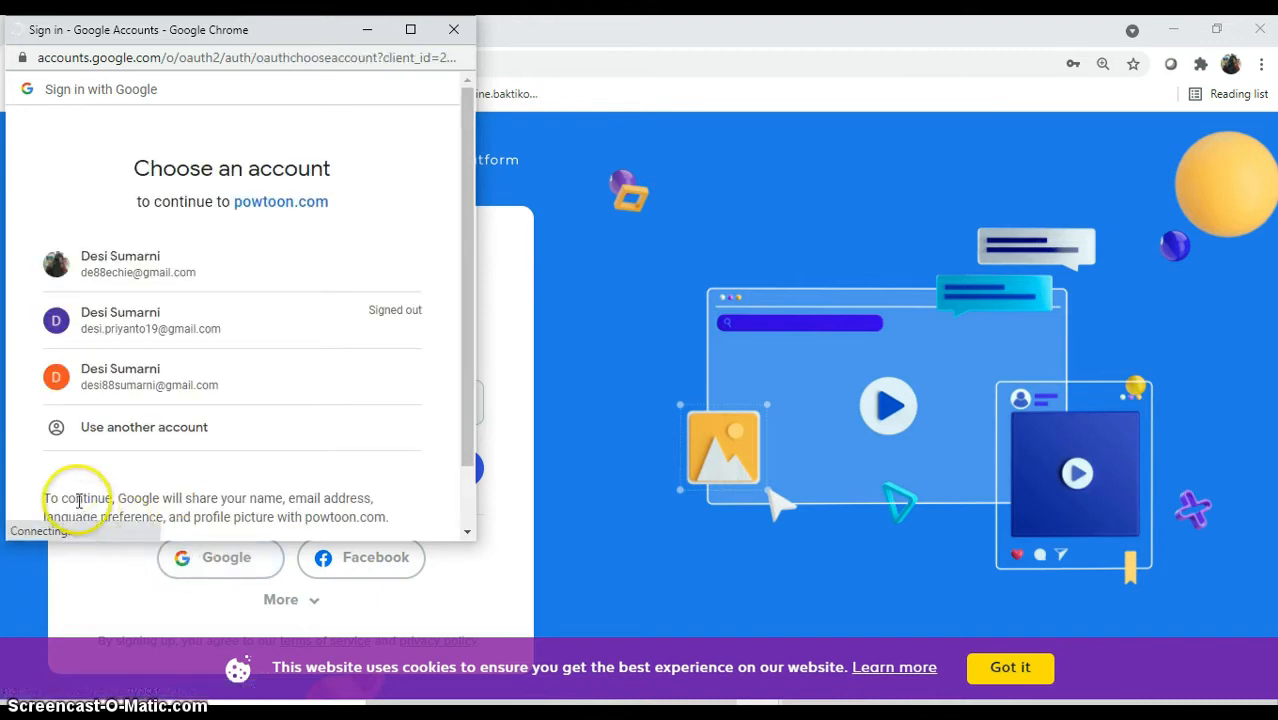
left_click(145, 391)
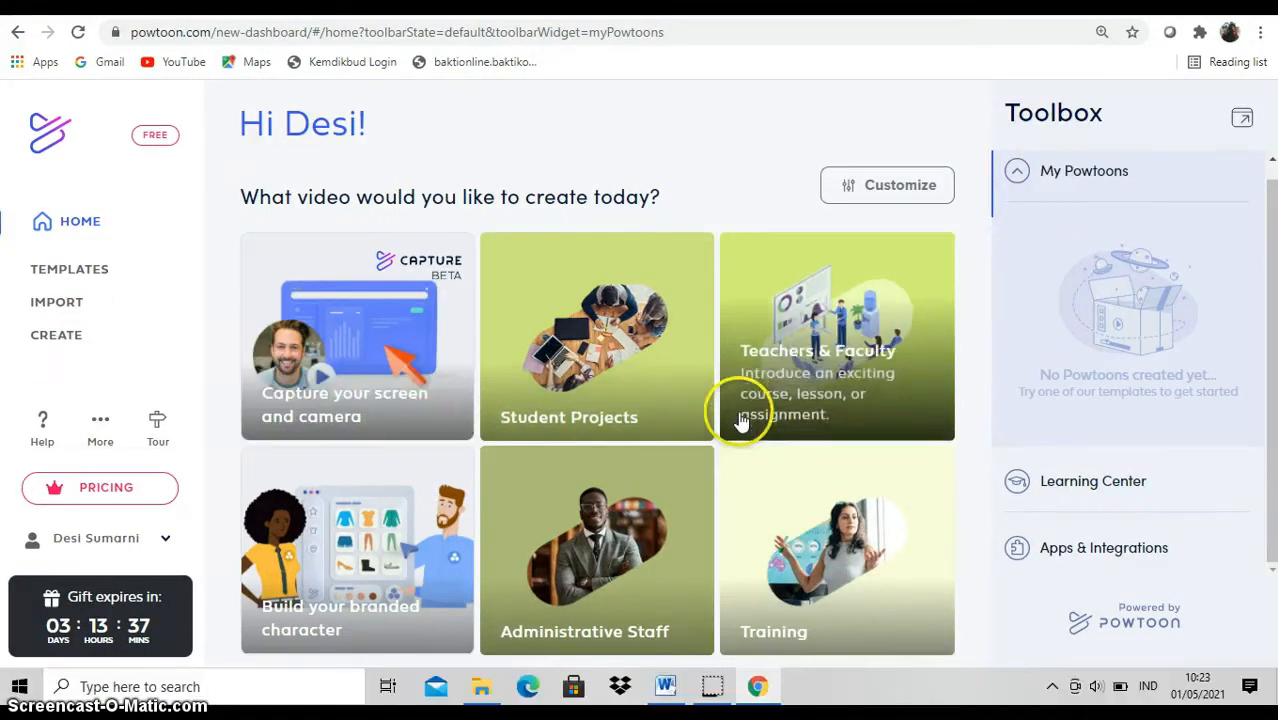
Create a new blank video in the Horizontal format.
left_click(70, 338)
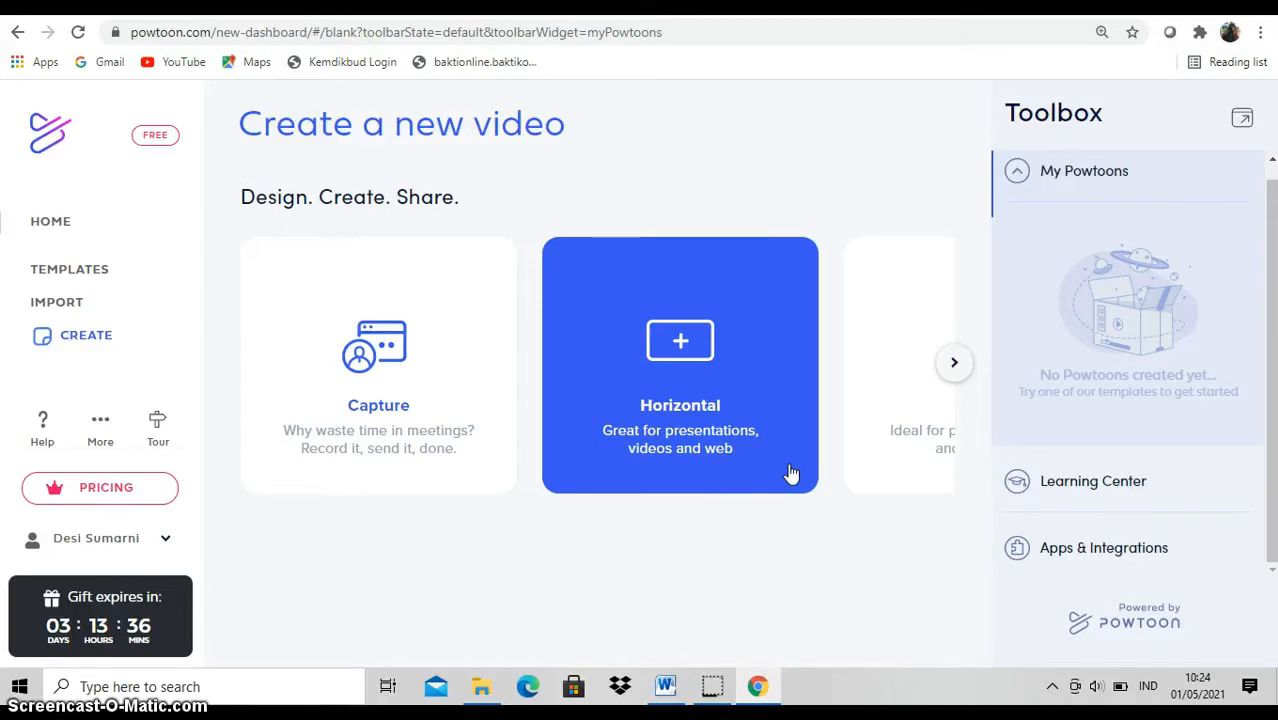
left_click(628, 388)
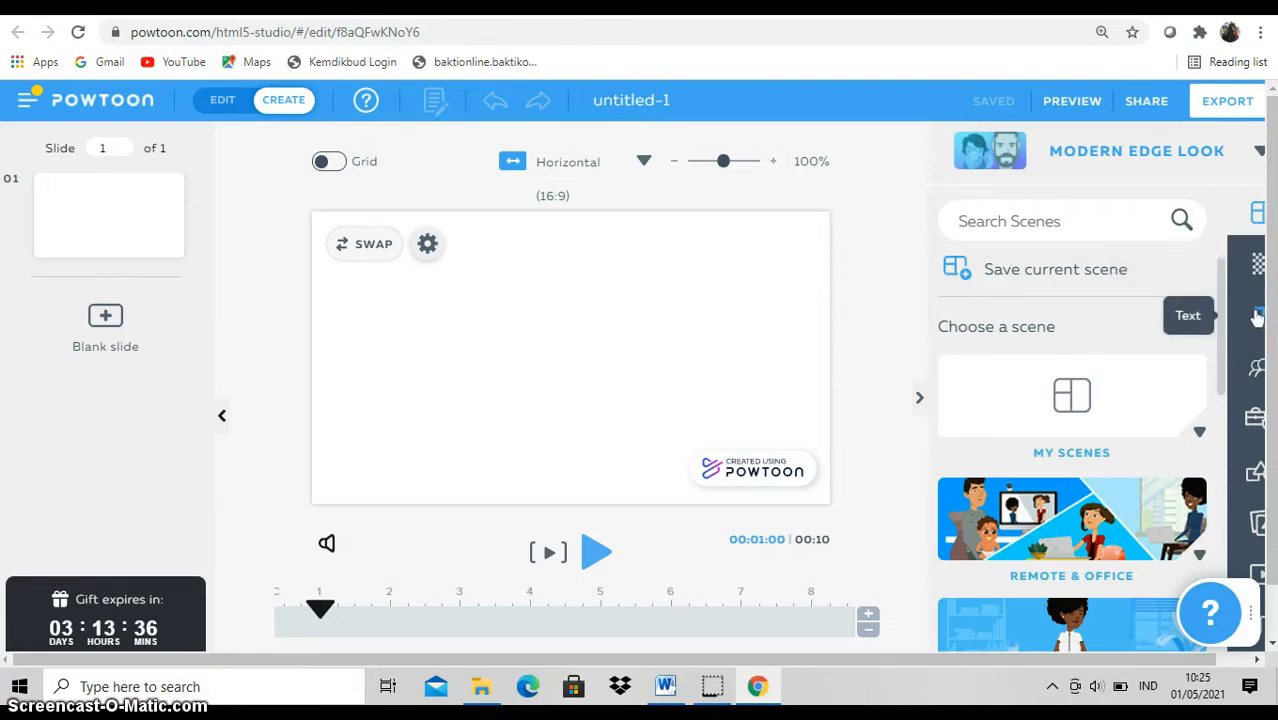
left_click(1257, 366)
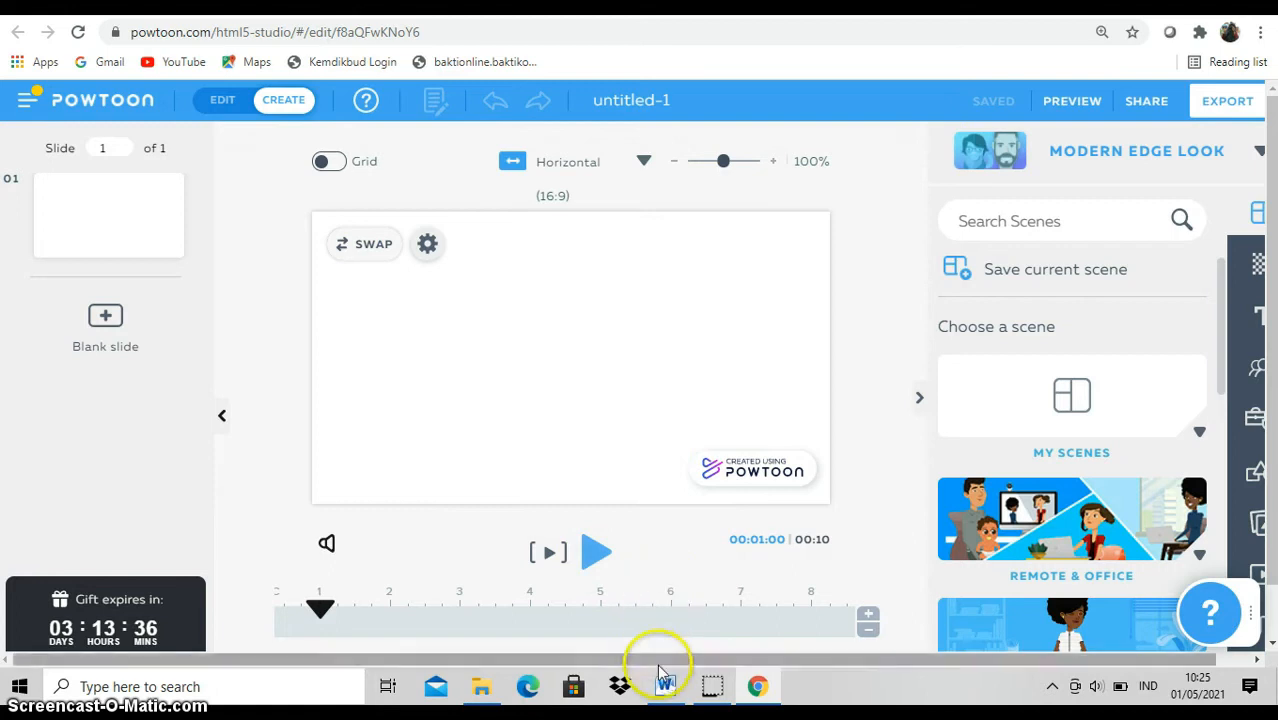
Switch to the Word storyline document and review the text and images planned for slide 1.
mouse_move(667, 688)
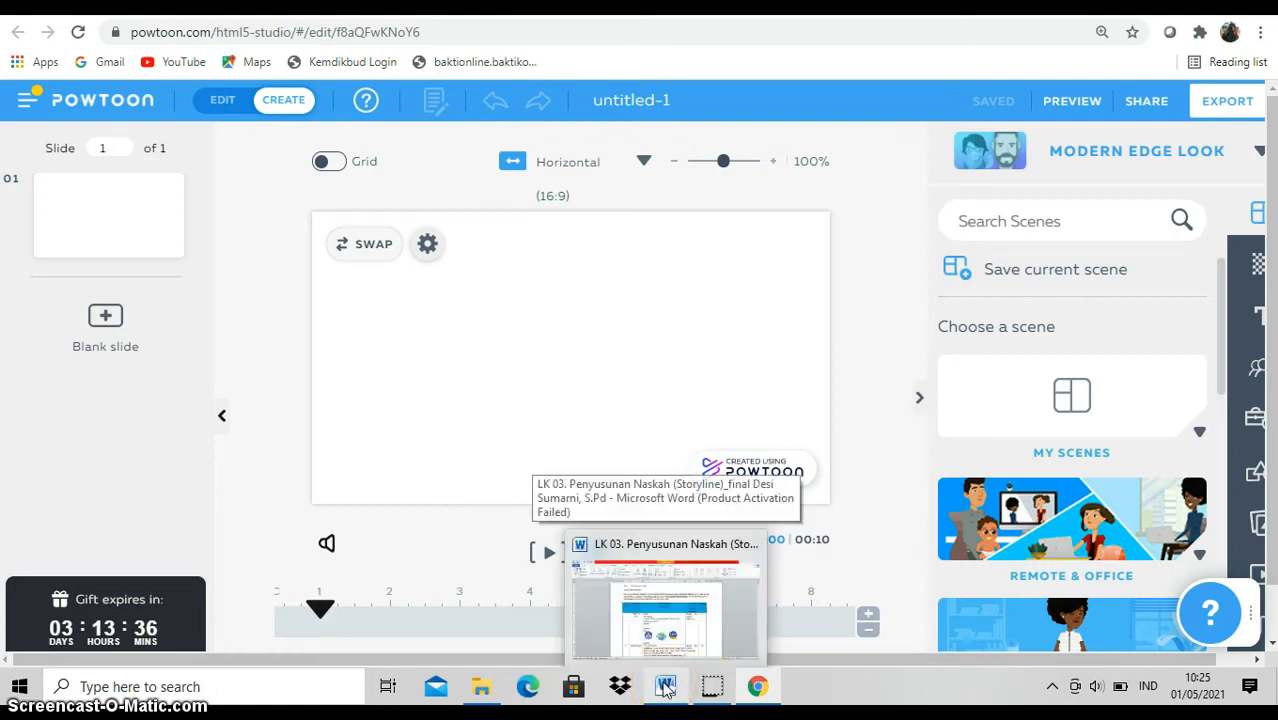
left_click(667, 688)
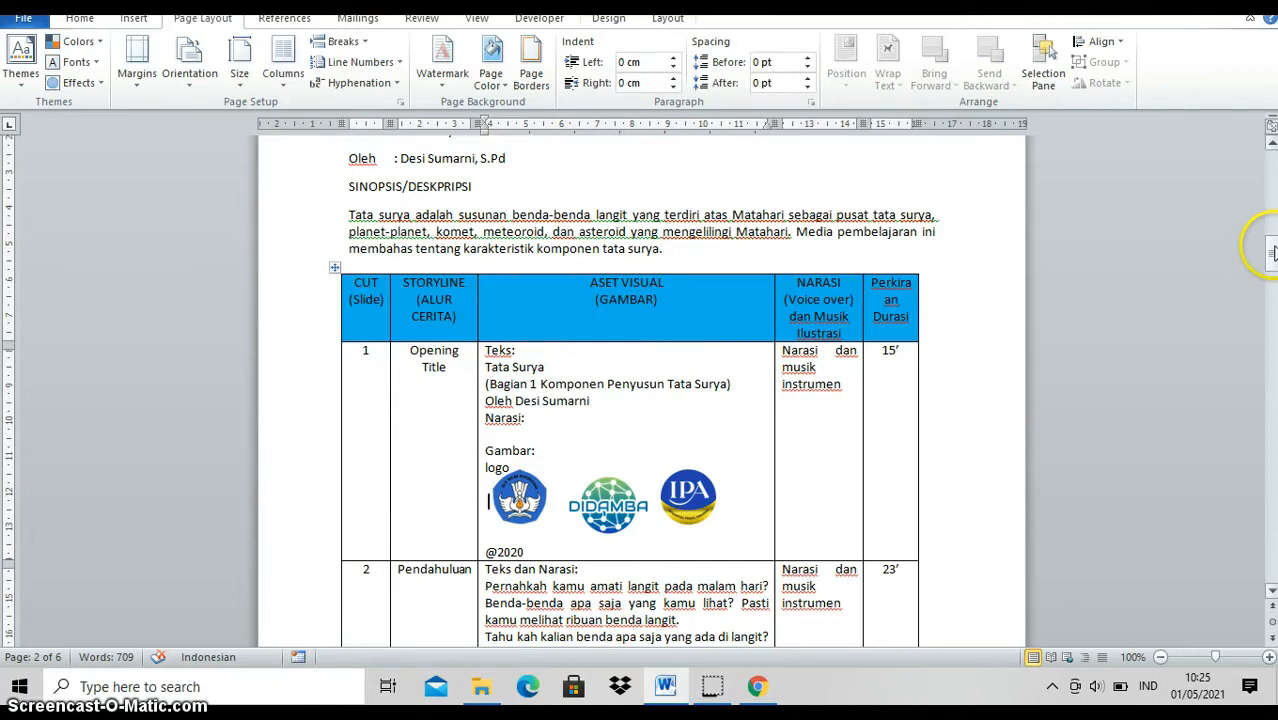
mouse_move(1272, 252)
left_mouse_down()
mouse_move(1272, 228)
mouse_move(1270, 538)
mouse_move(1235, 311)
mouse_move(1232, 265)
mouse_move(1248, 251)
left_mouse_up()
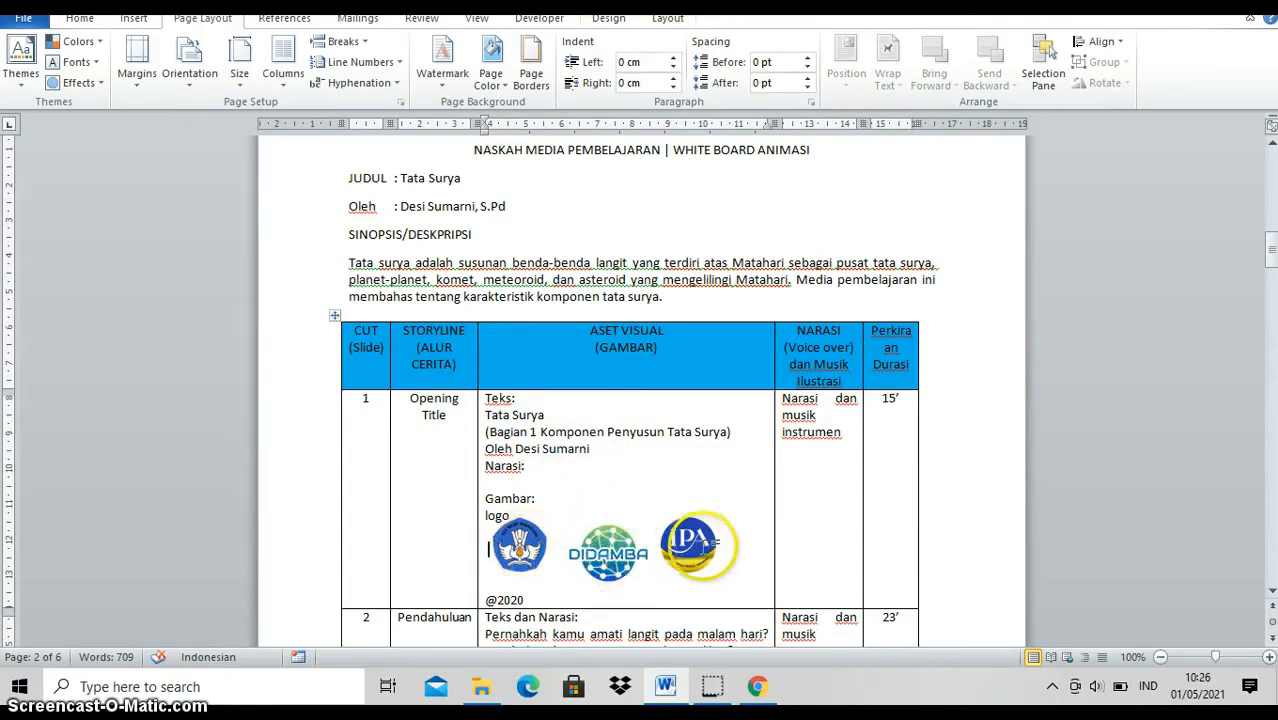
Return to Powtoon in Chrome and apply the green chalkboard classroom background from the Locations collection to slide 1.
left_click(758, 686)
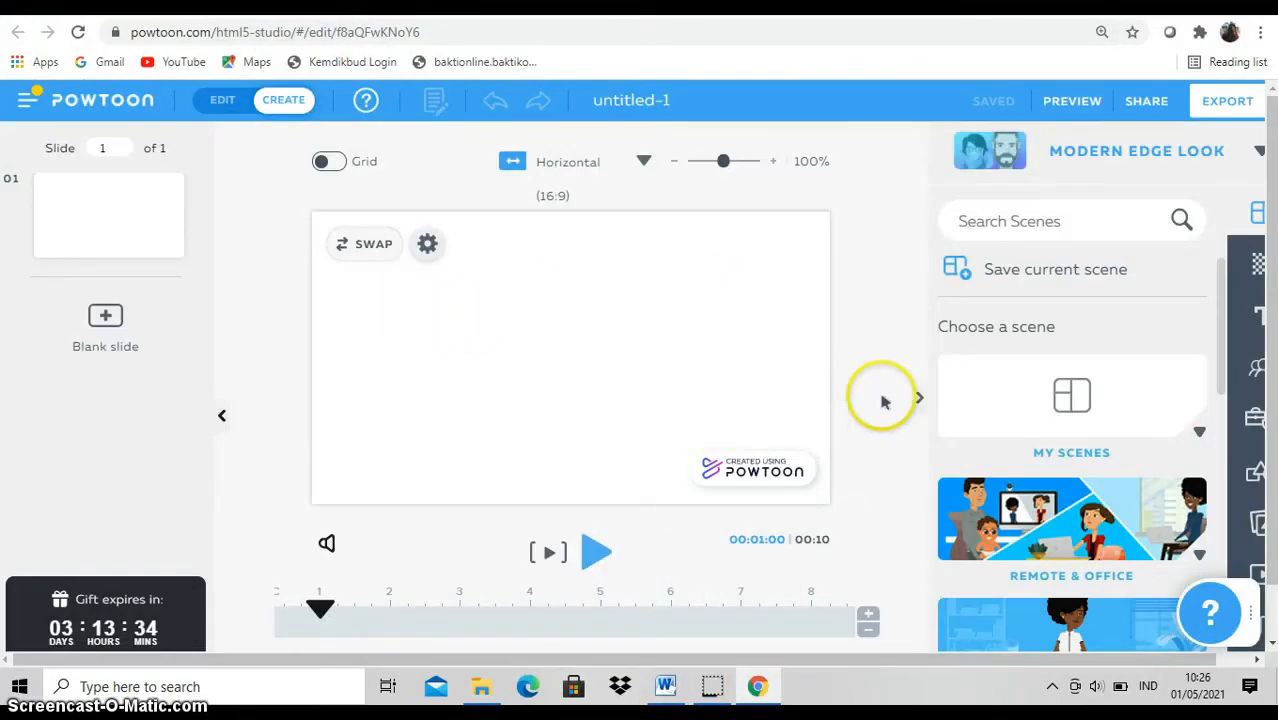
left_click(1258, 266)
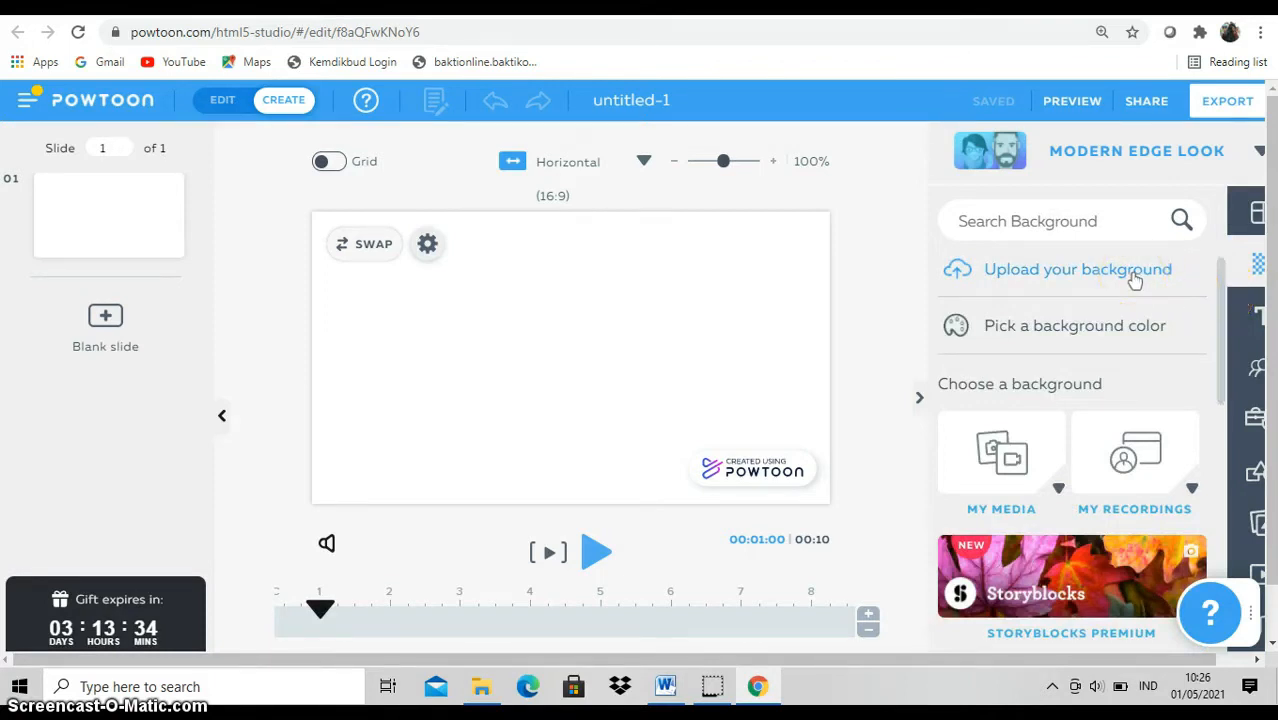
left_click_drag(1221, 300, 1220, 578)
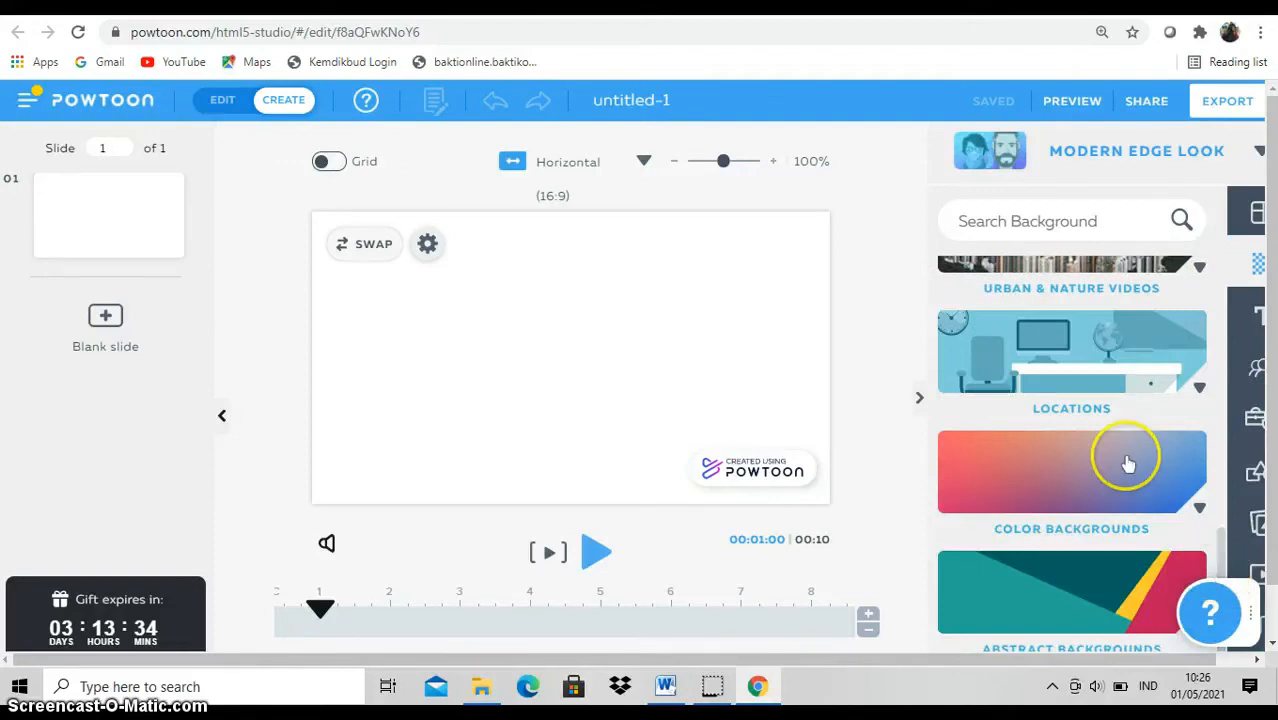
left_click(1104, 348)
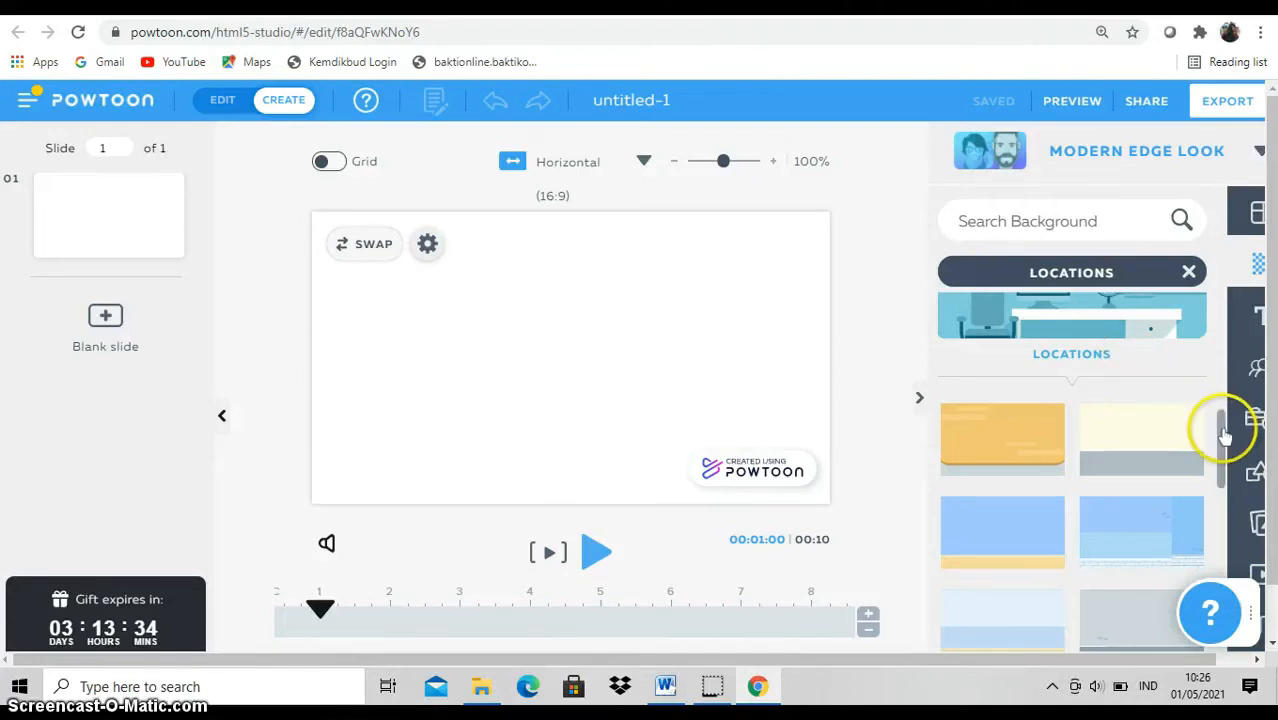
left_click_drag(1224, 437, 1226, 563)
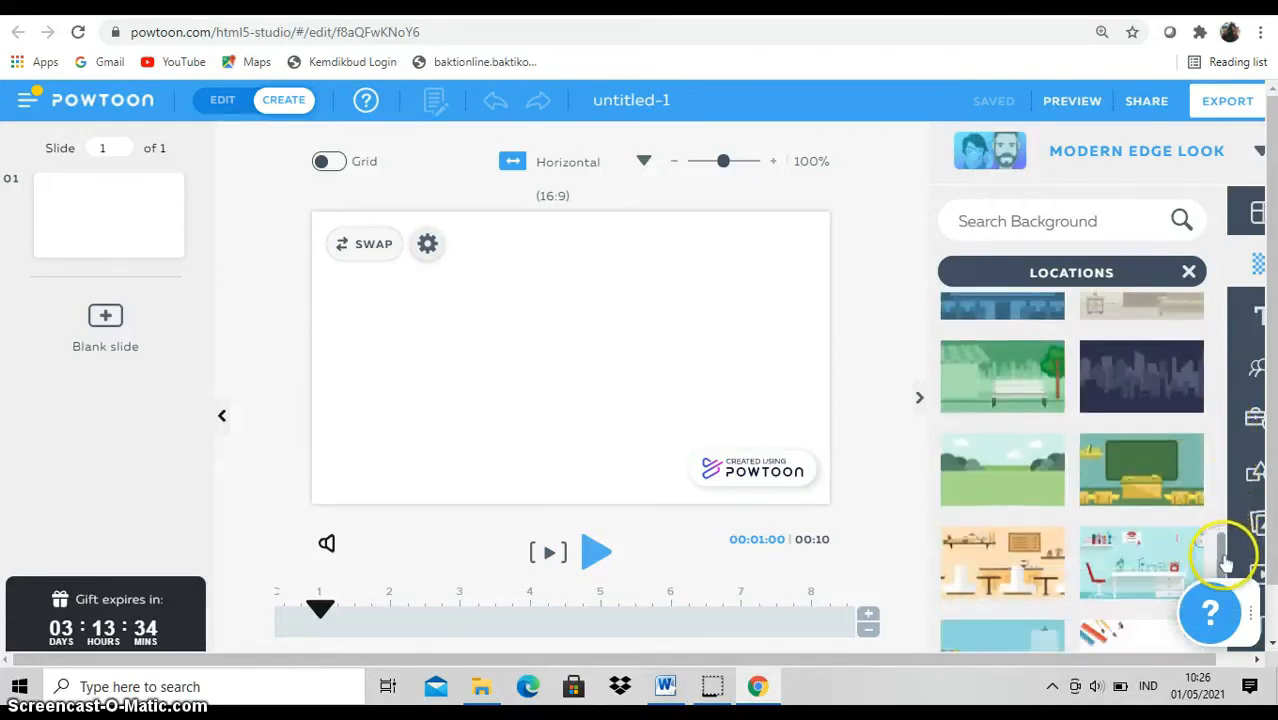
left_click(1165, 492)
left_click(894, 316)
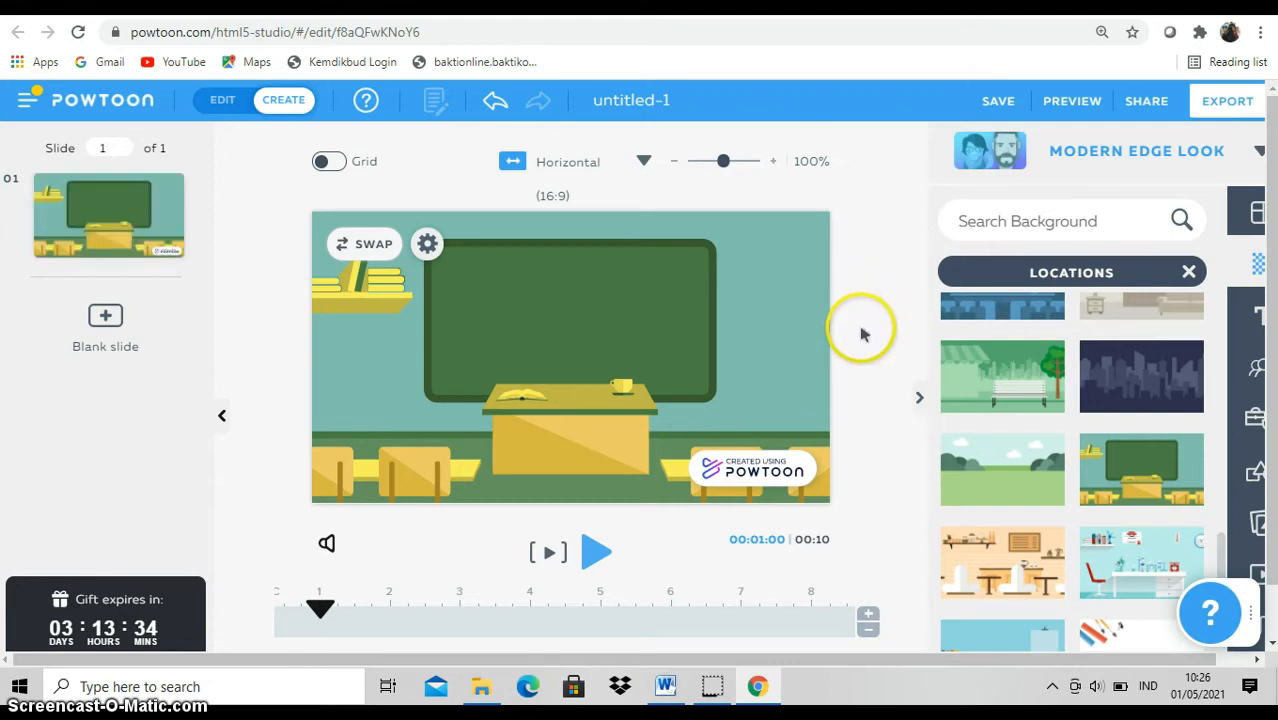
Add a title to slide 1 reading "Tata Surya".
left_click(1262, 320)
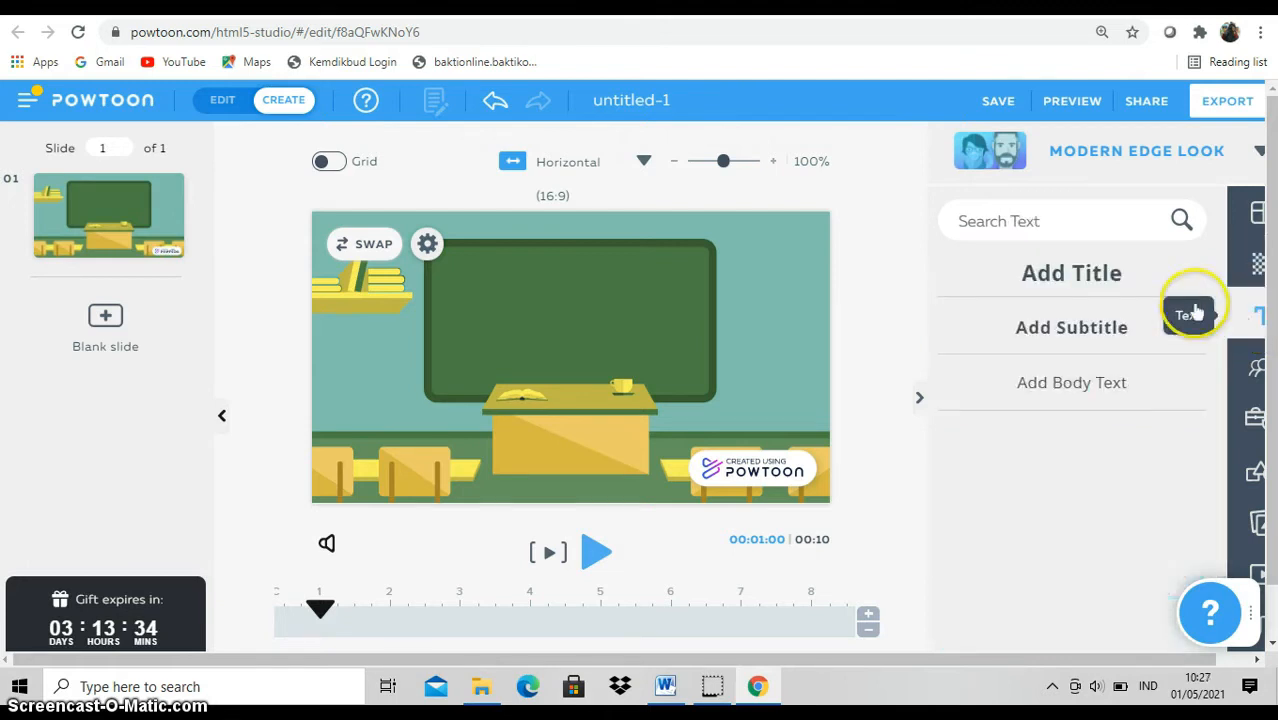
left_click(1112, 278)
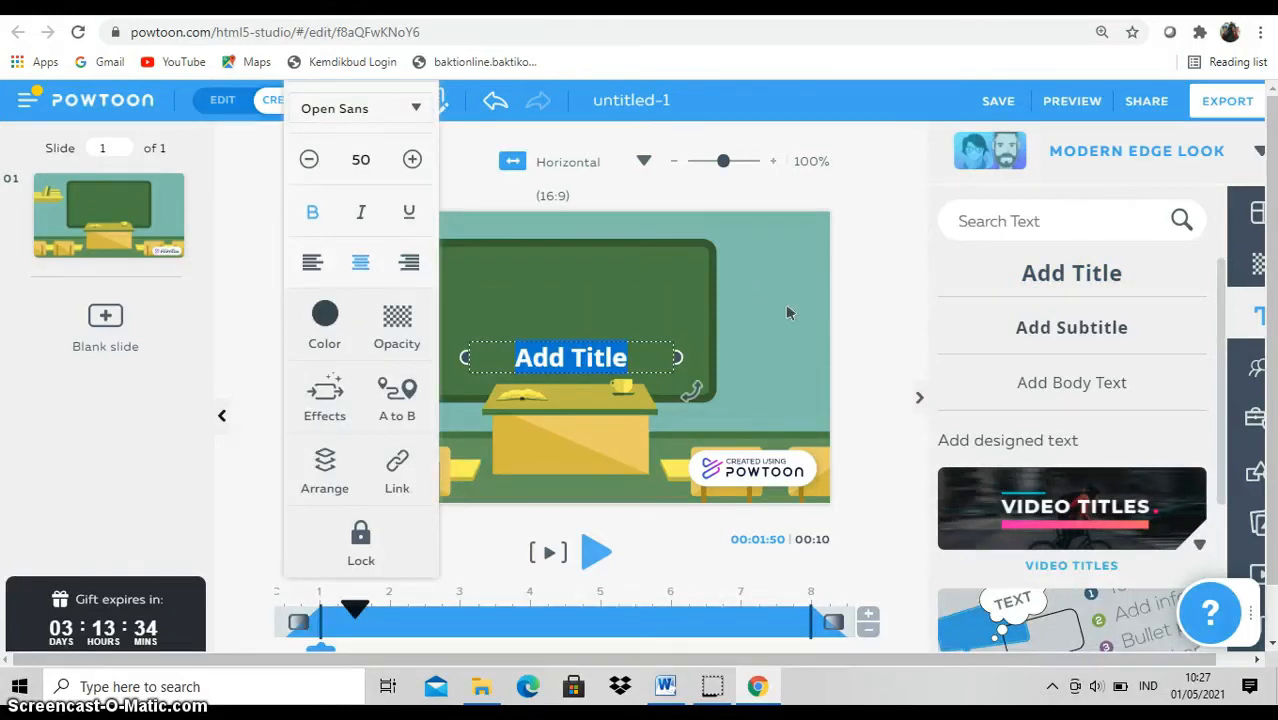
type("Tata")
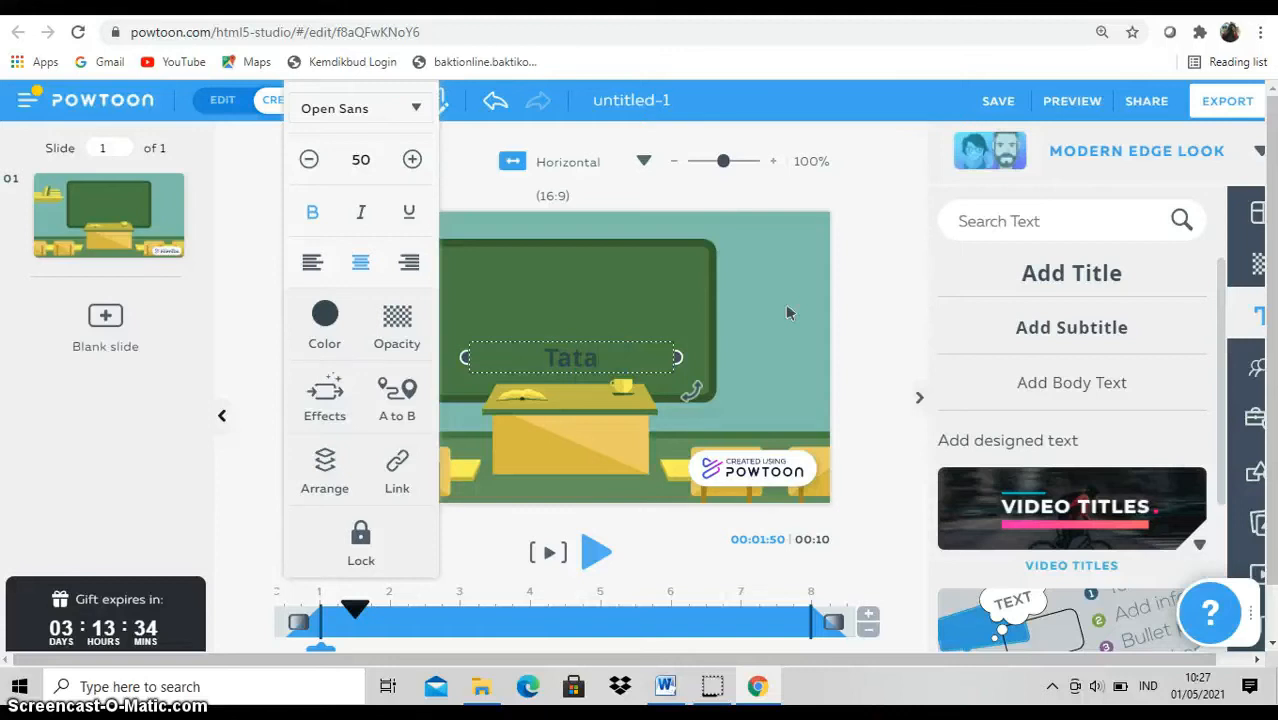
type(" Sur")
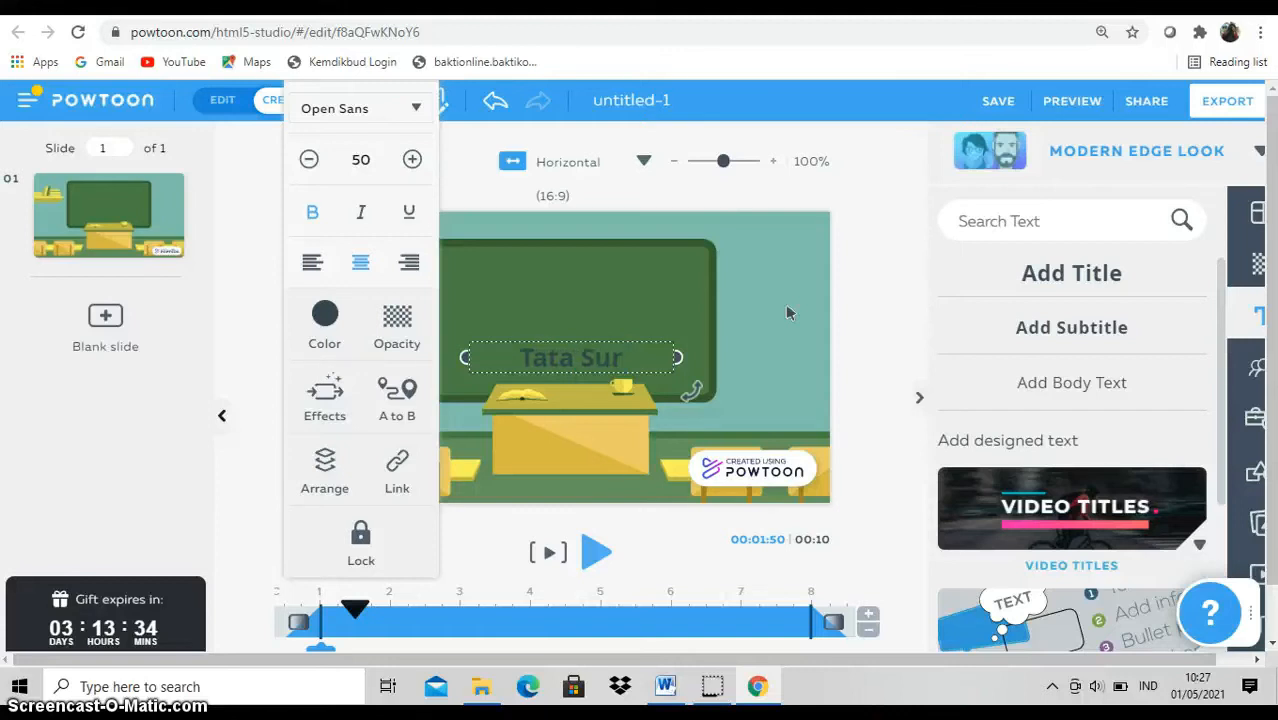
type("ya")
left_click(666, 292)
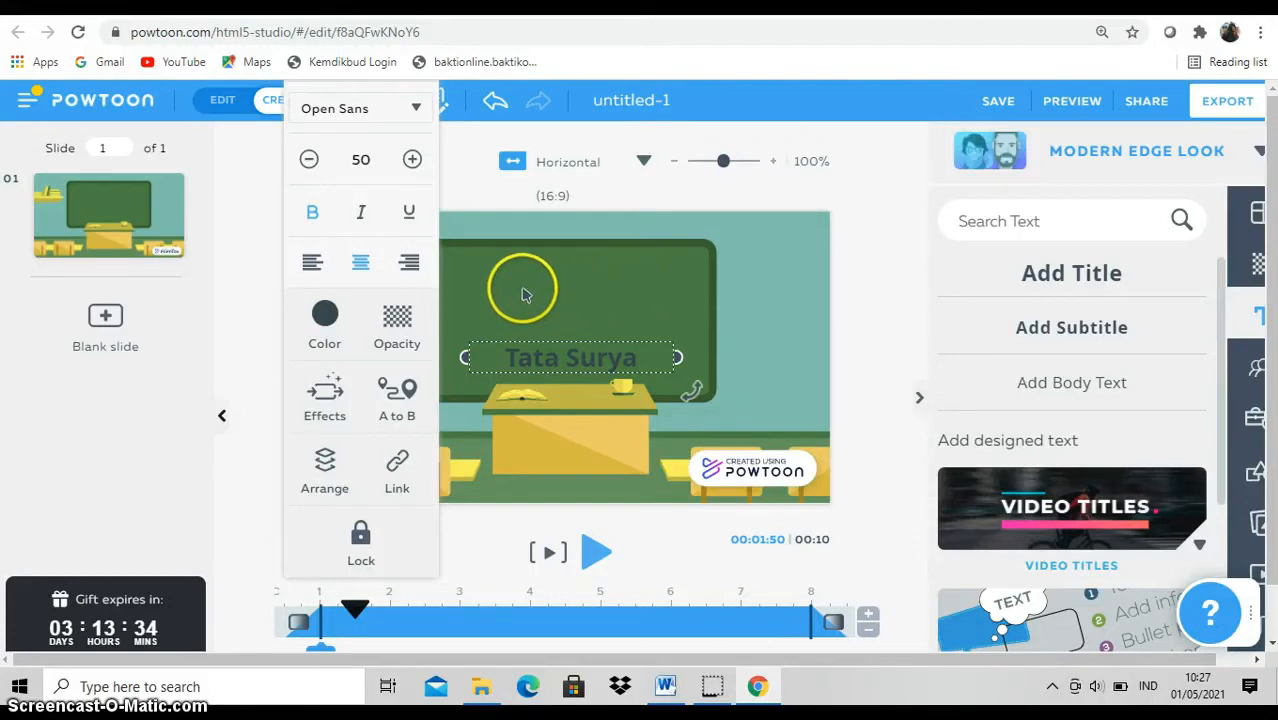
Set the title's font to Cartoon (Mr. Bubble) and its color to orange #FF6A0E.
left_click(416, 108)
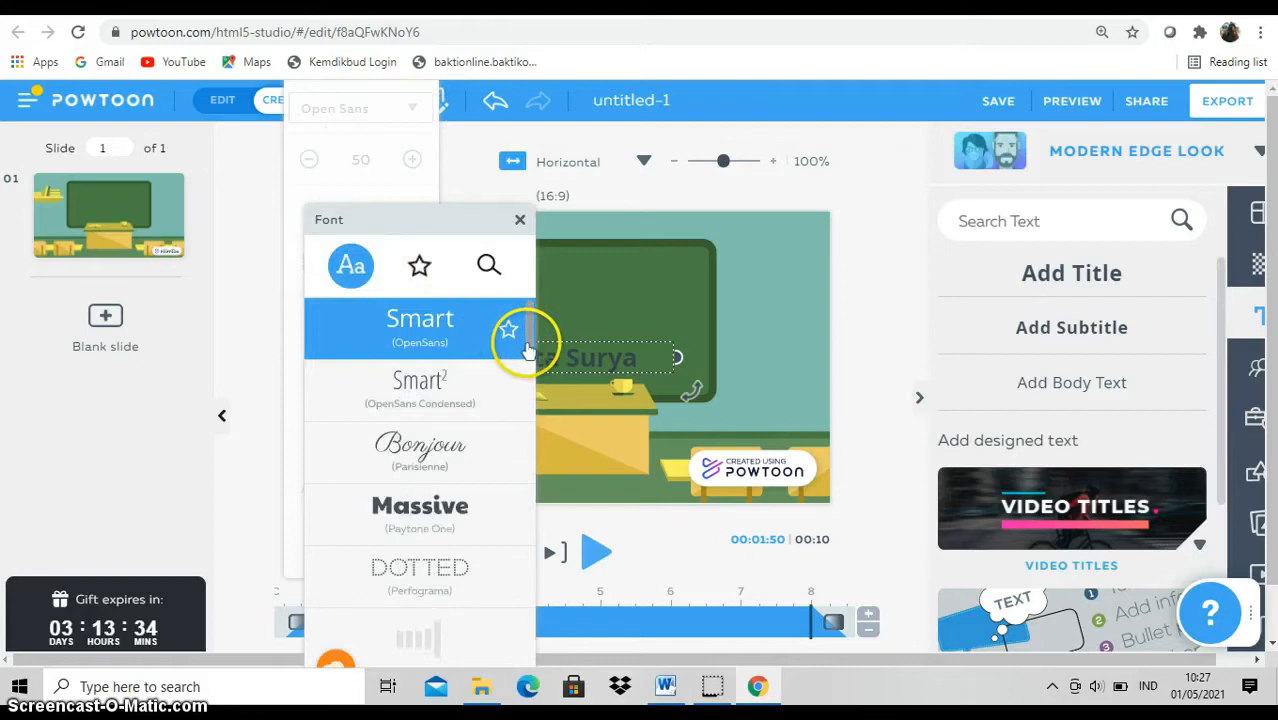
scroll(528, 350, "down", 5)
left_click_drag(528, 350, 528, 498)
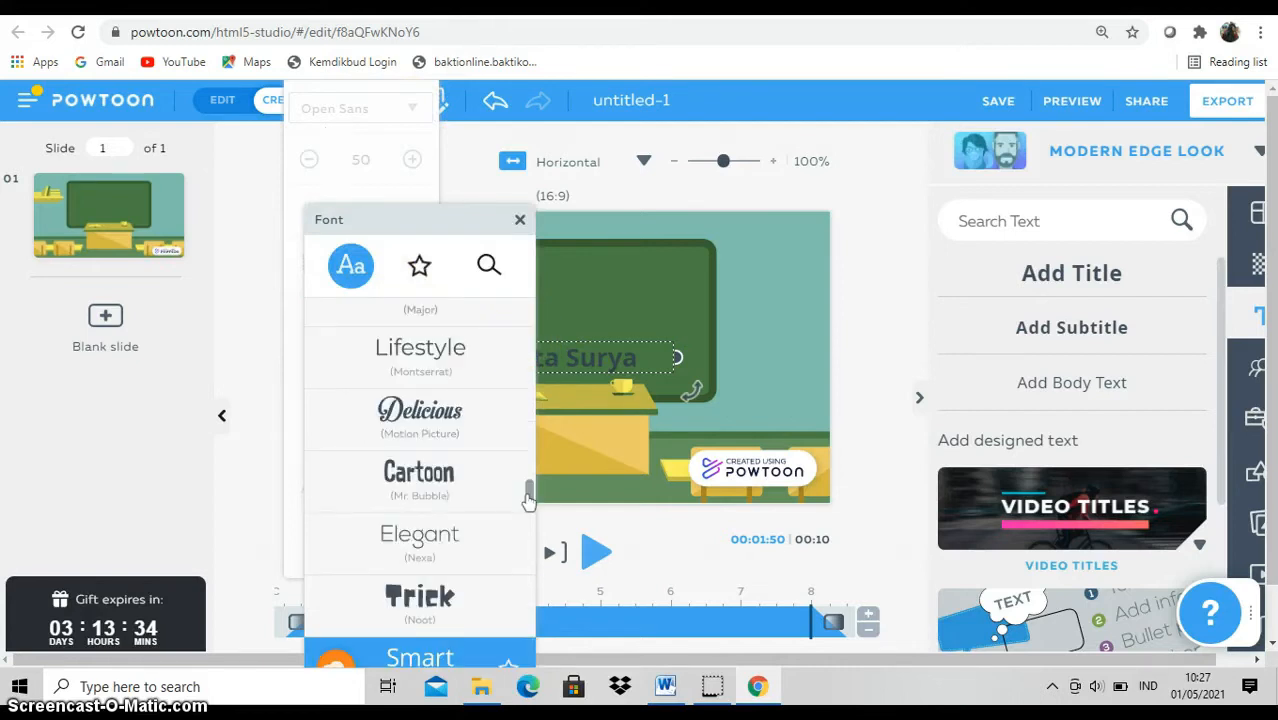
left_click(457, 482)
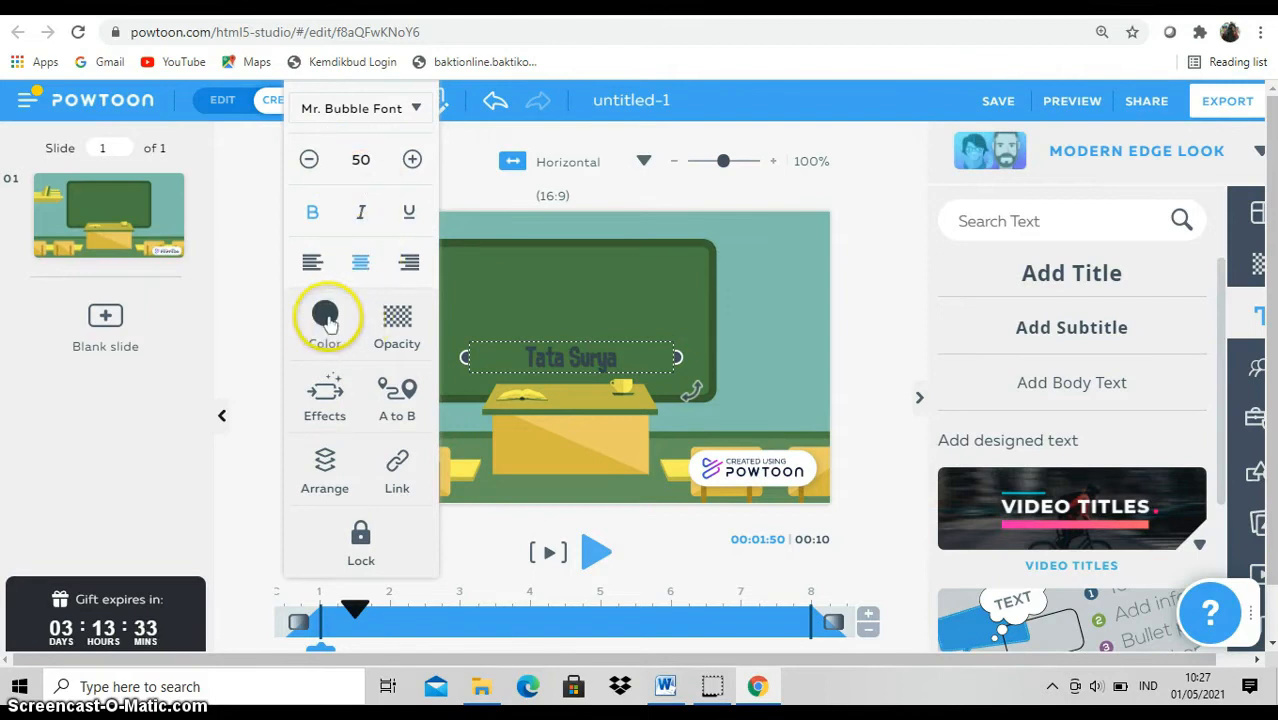
left_click(326, 318)
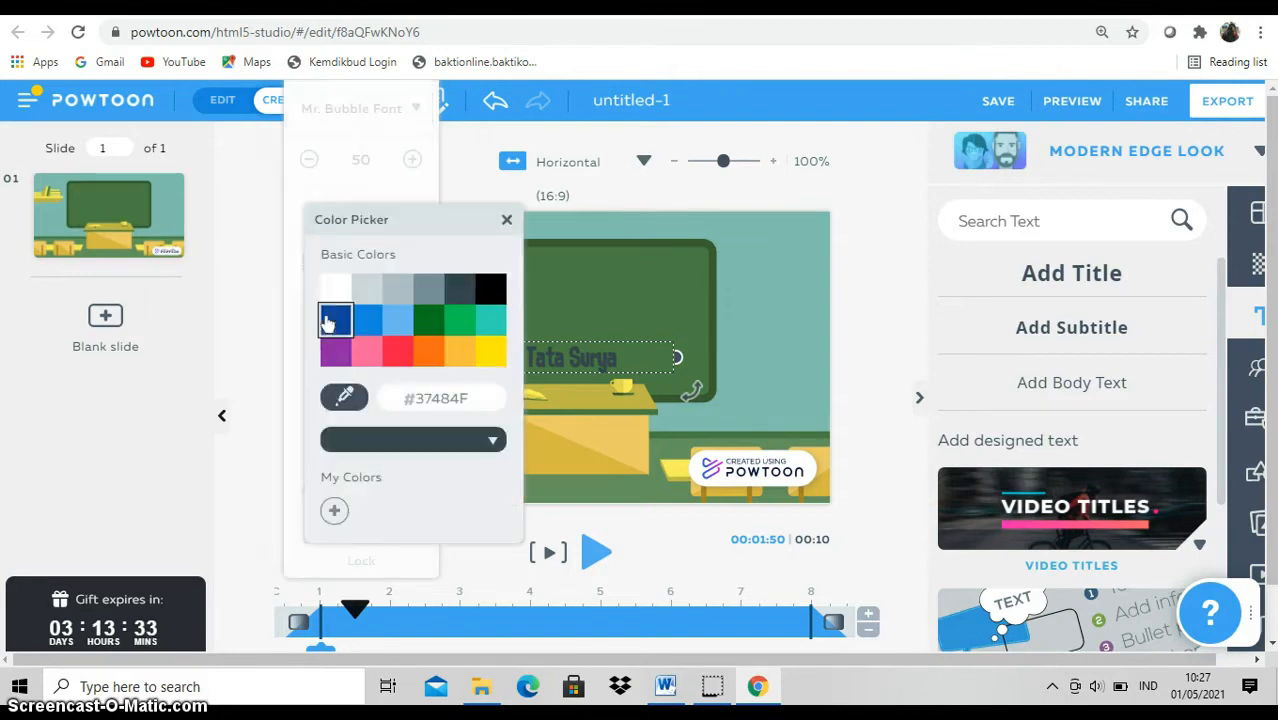
left_click(428, 357)
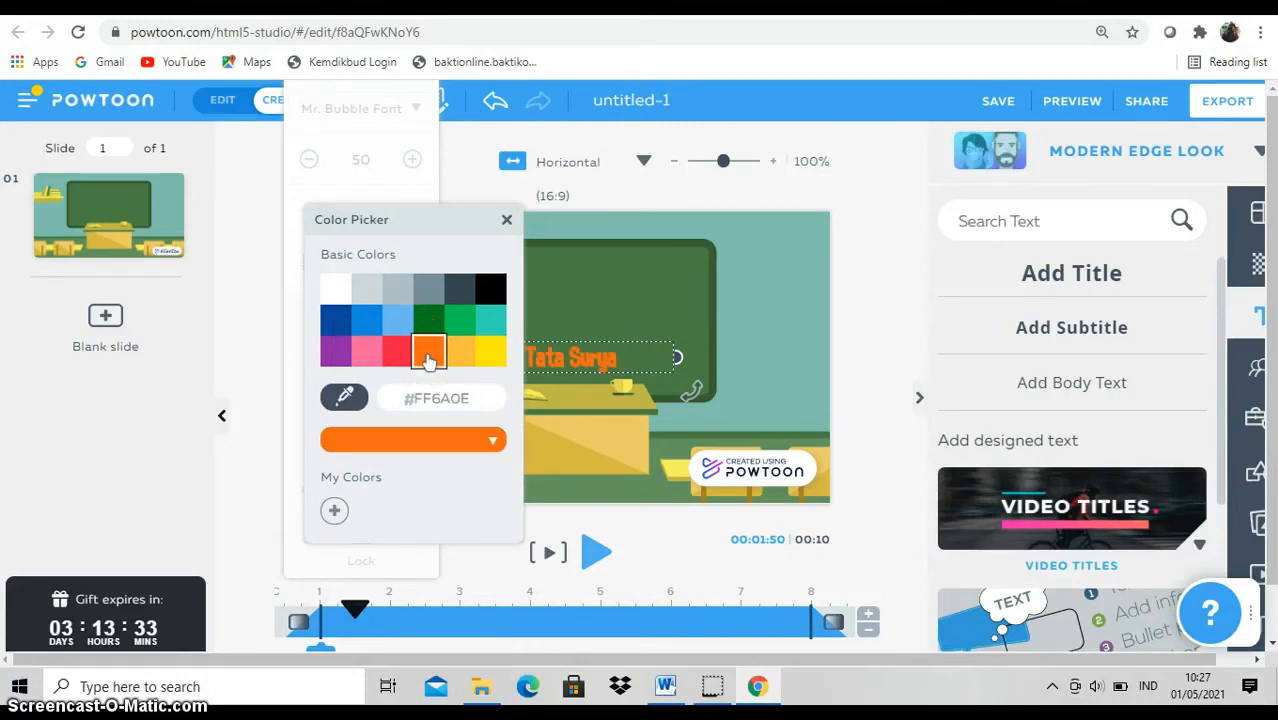
left_click(509, 222)
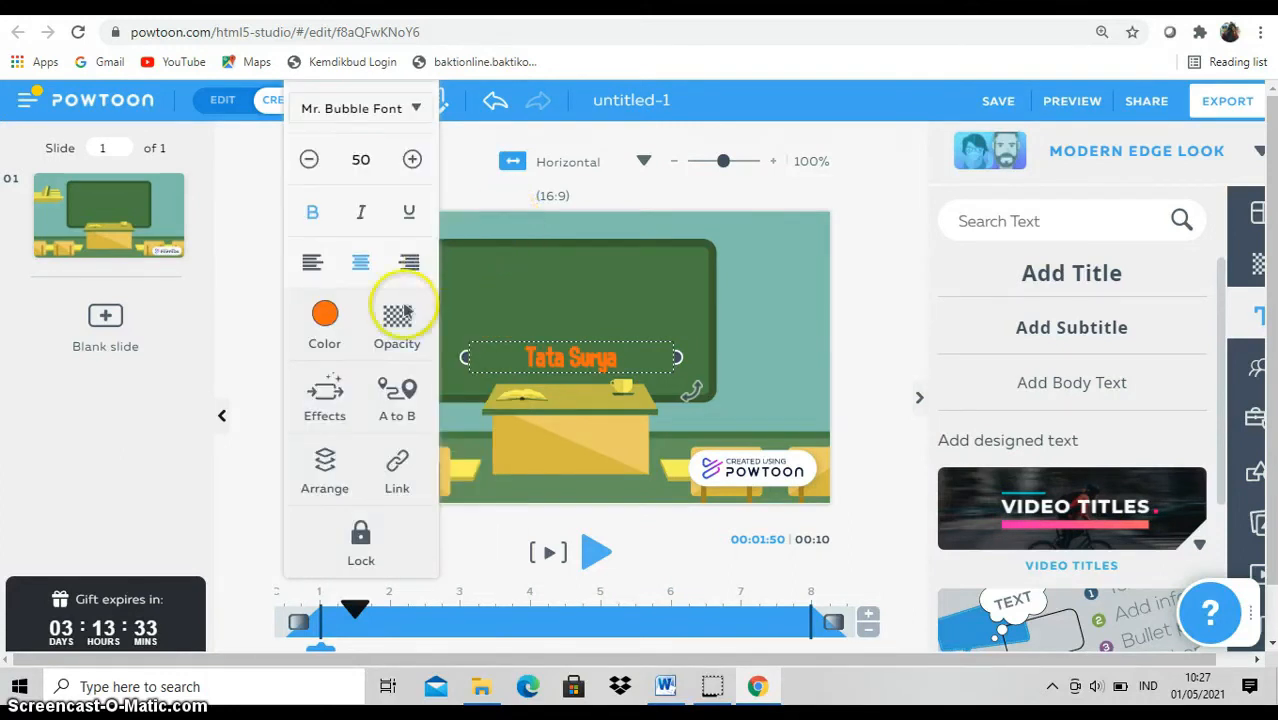
Give the title the Scale text effect on enter and move it to the upper edge of the chalkboard.
left_click(322, 405)
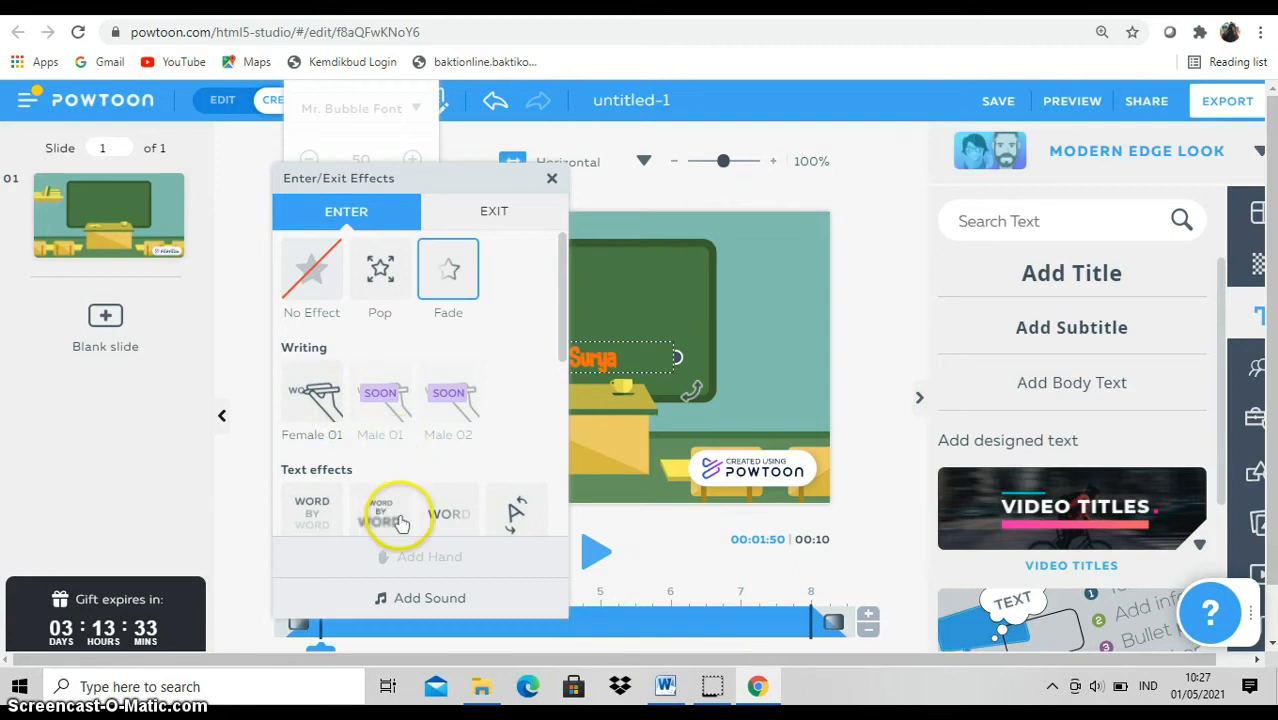
left_click(376, 515)
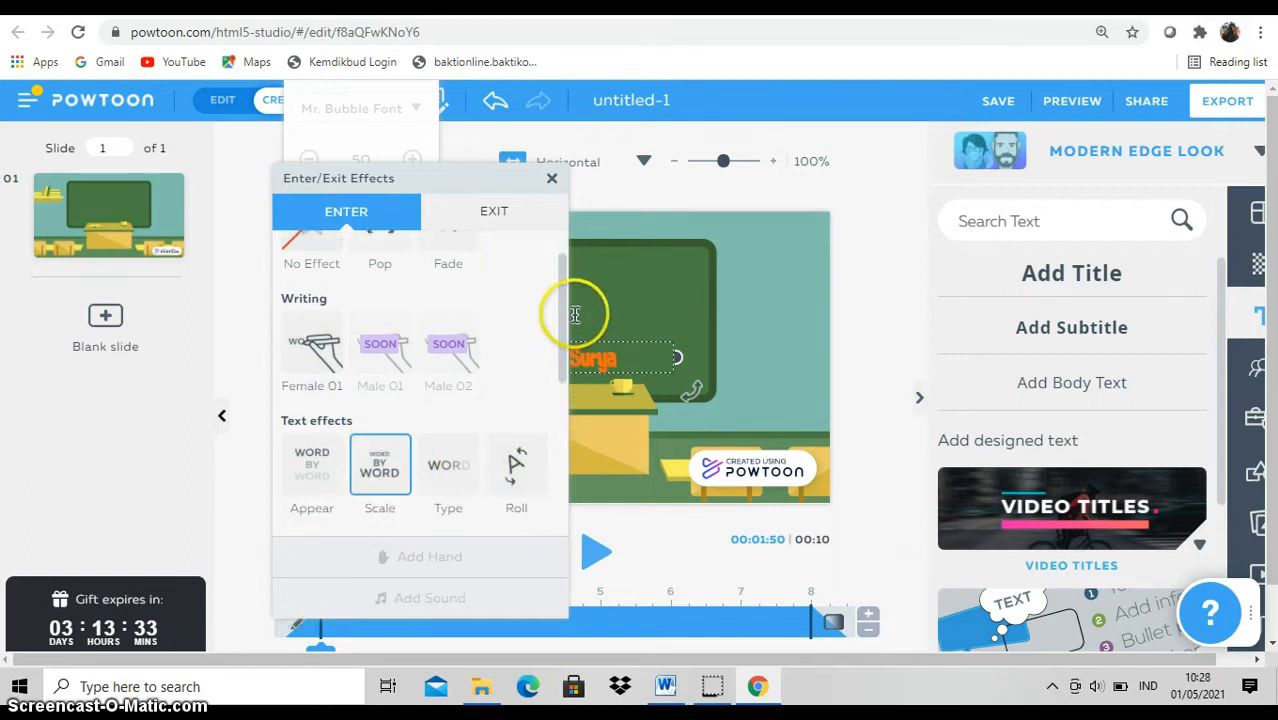
left_click(550, 181)
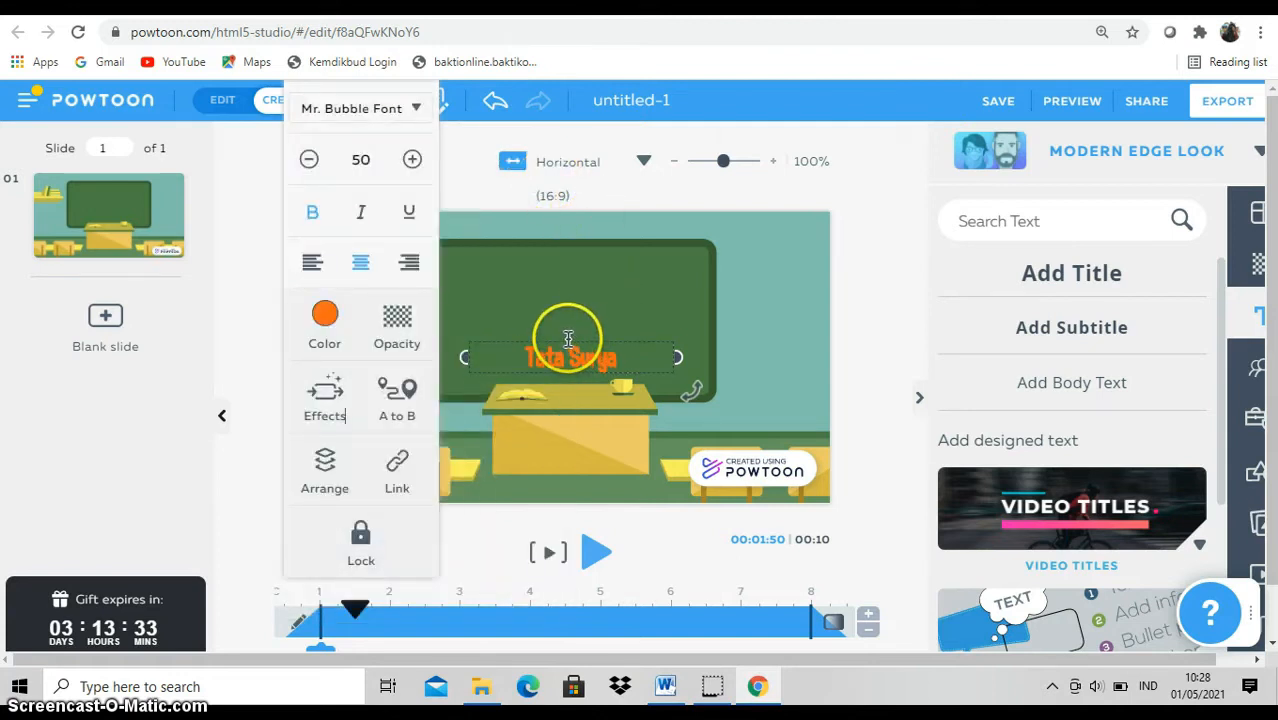
left_click_drag(622, 340, 623, 249)
left_click(776, 348)
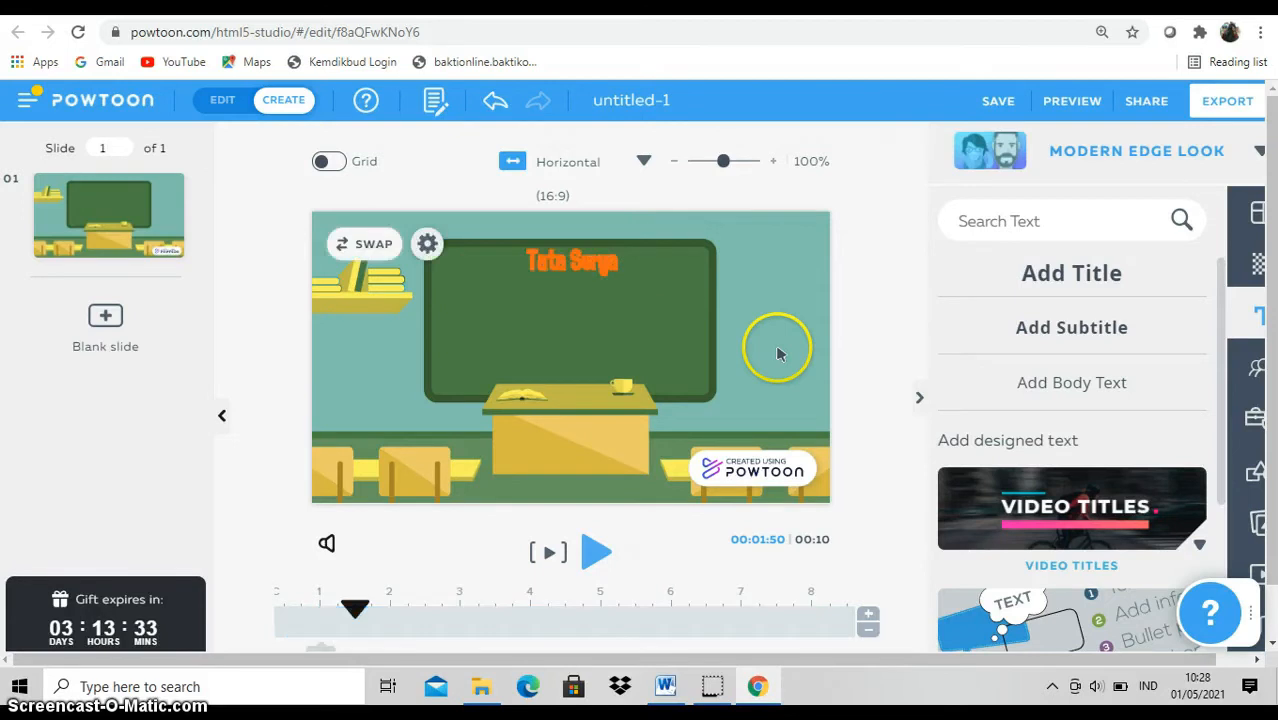
Add a subtitle to slide 1 reading "Bagian 1 Komponen Penyusun Tata Surya" on separate lines, in the Cartoon (Mr. Bubble) font.
left_click(1071, 328)
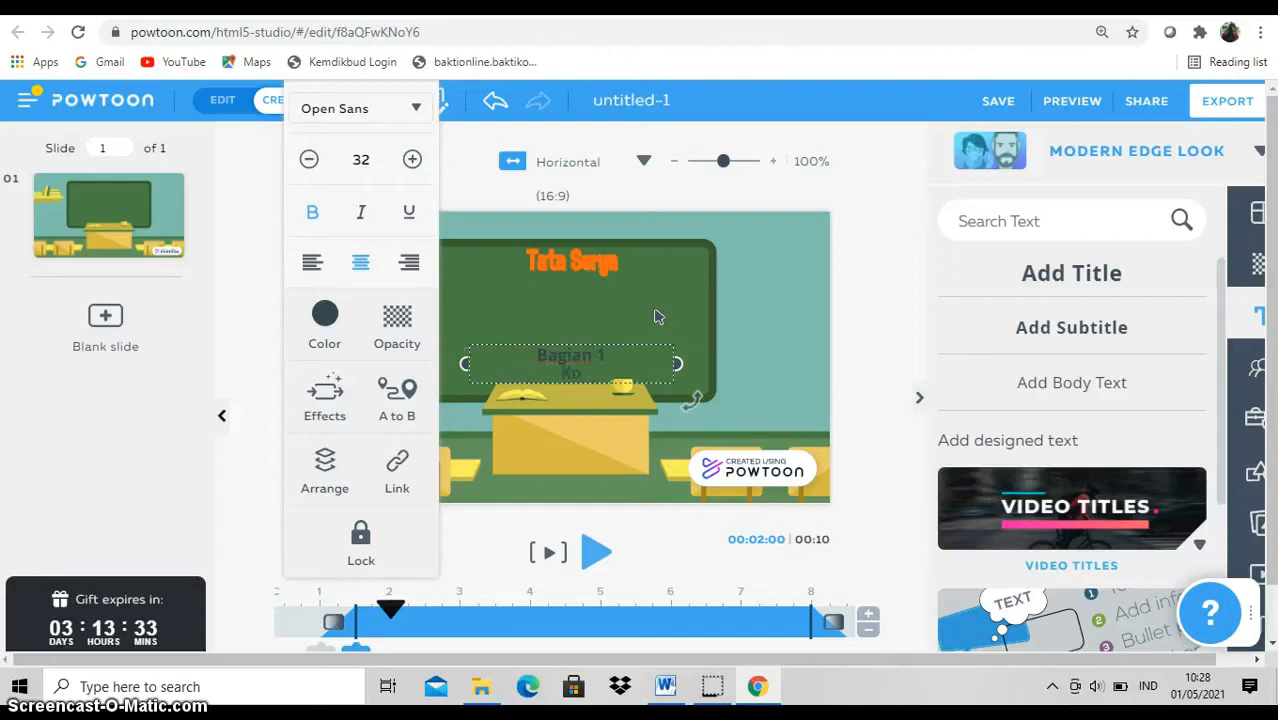
type("en Penyusun")
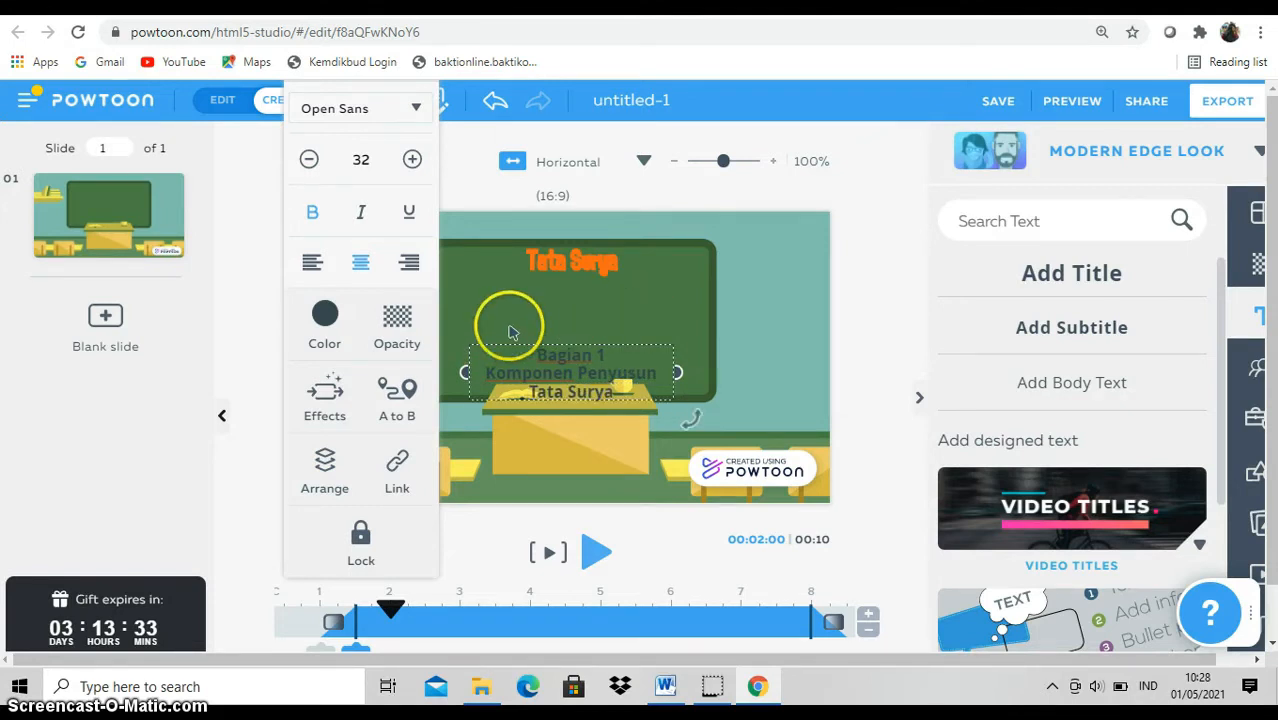
left_click(418, 112)
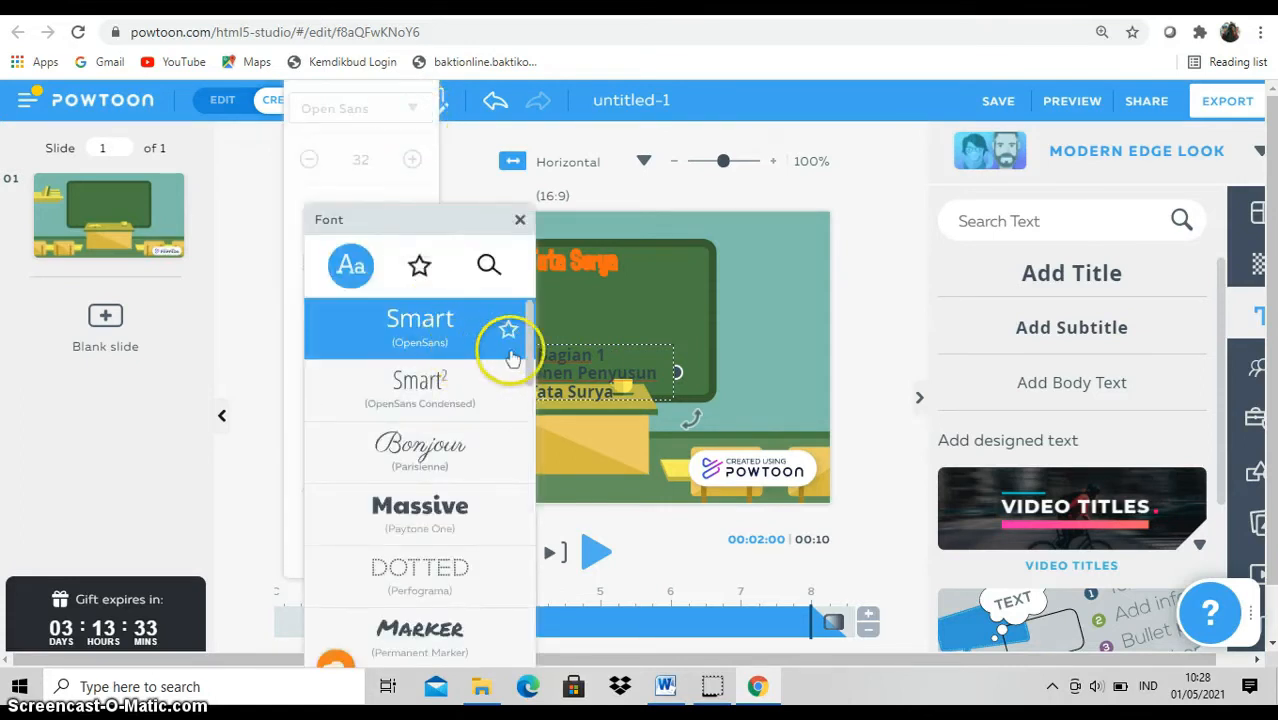
scroll(535, 355, "down", 5)
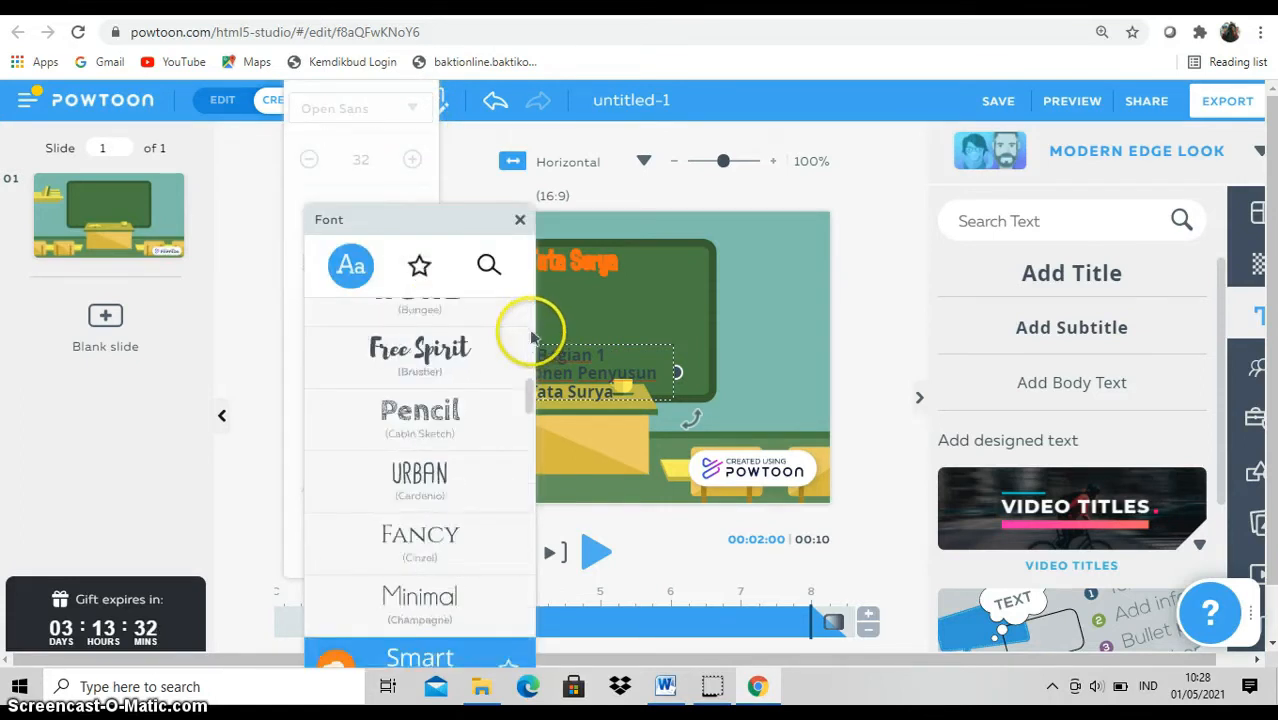
scroll(510, 365, "down", 10)
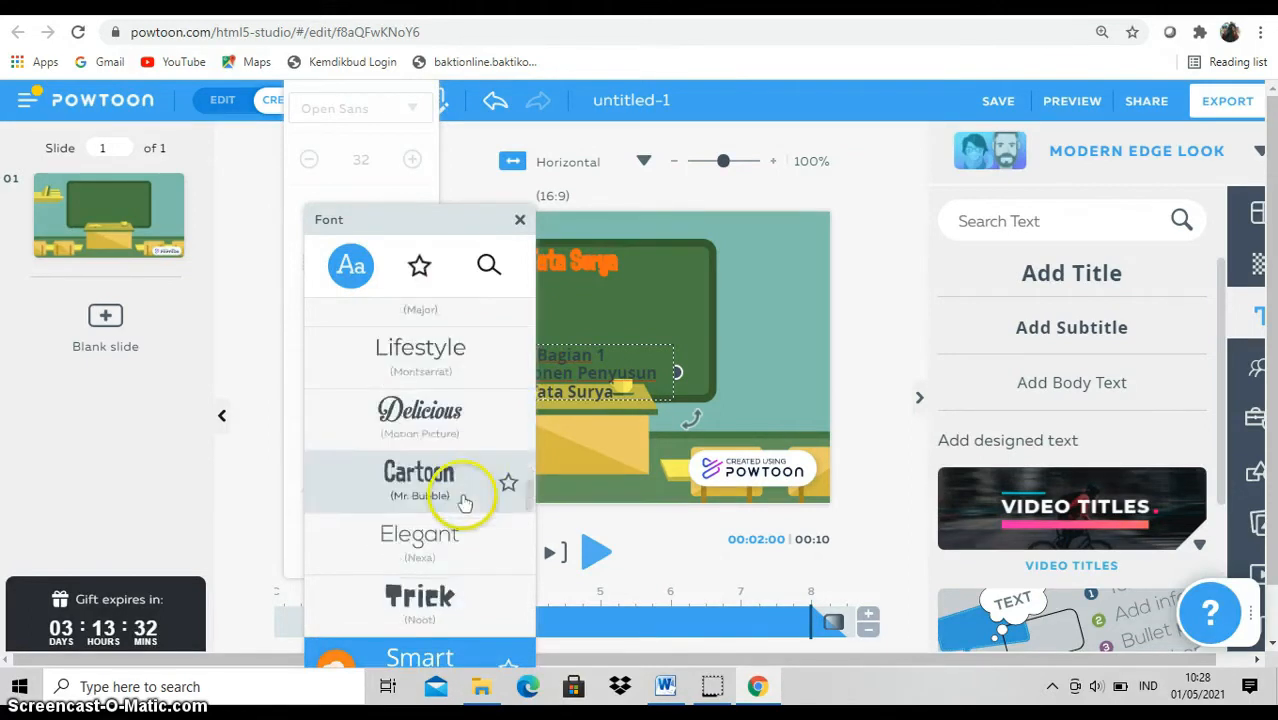
left_click(488, 507)
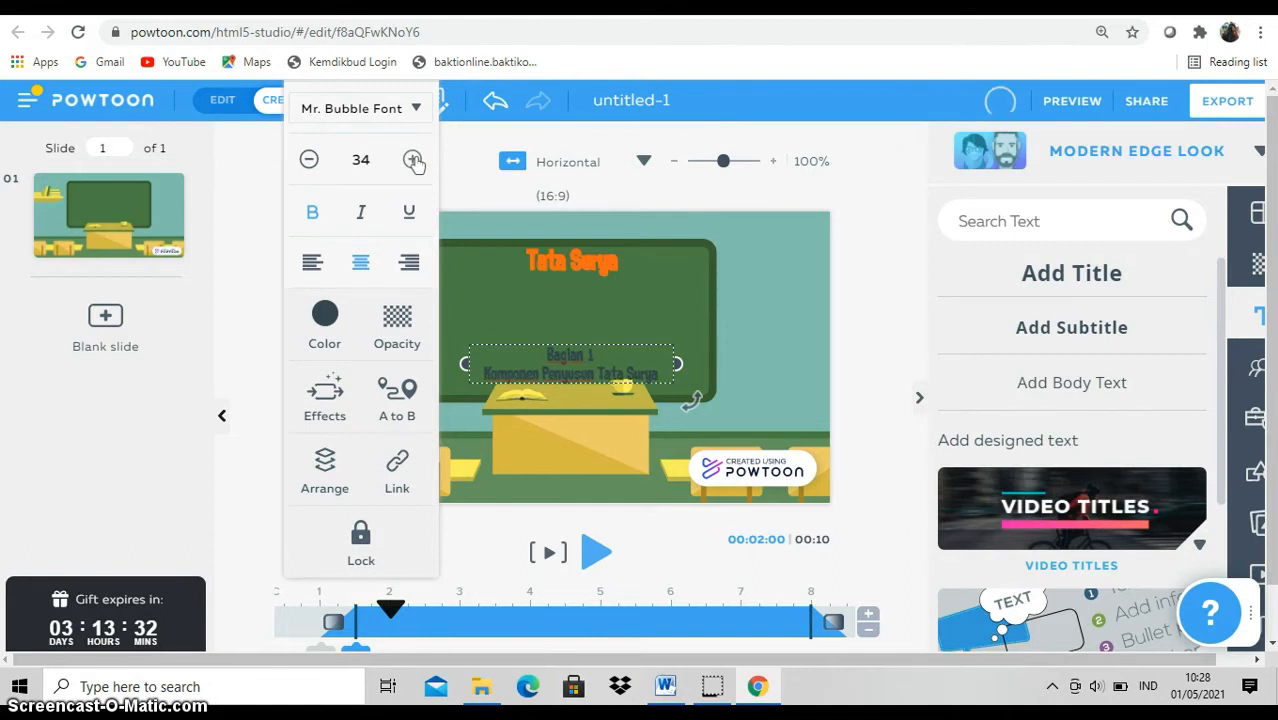
Set the subtitle's font size to 40 and its color to orange #FF6A0E.
left_click(414, 161)
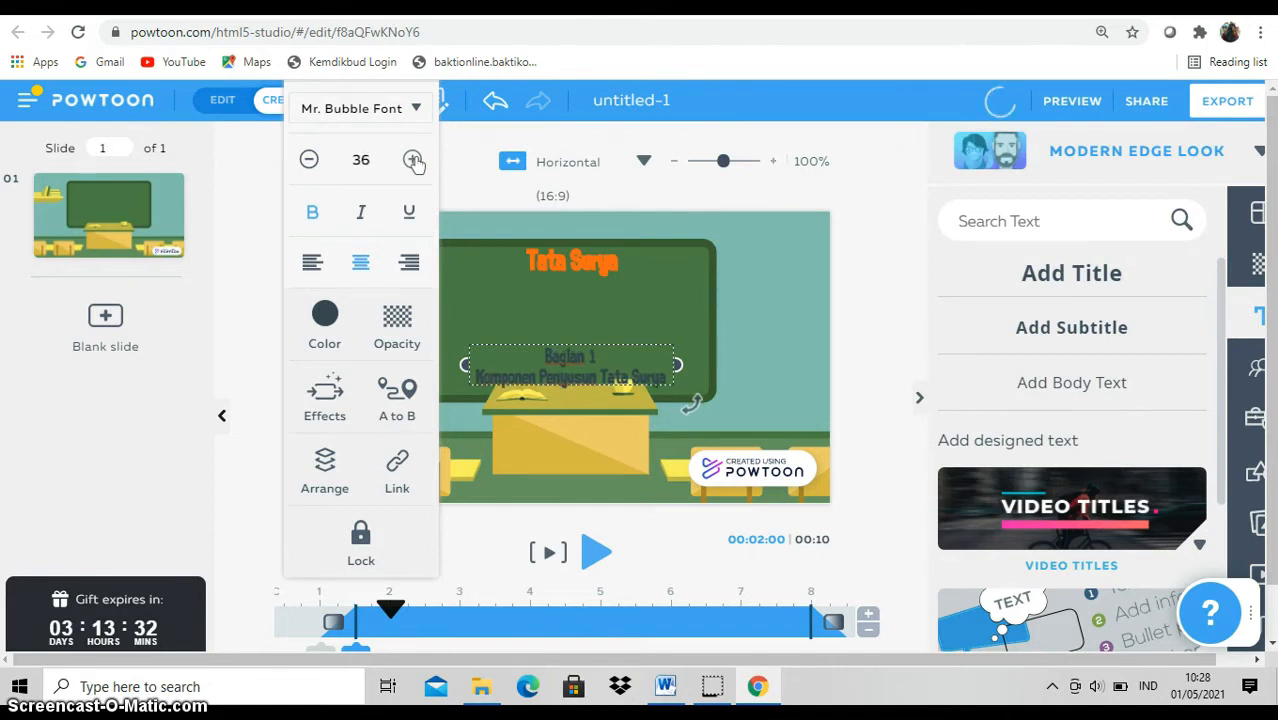
left_click(414, 161)
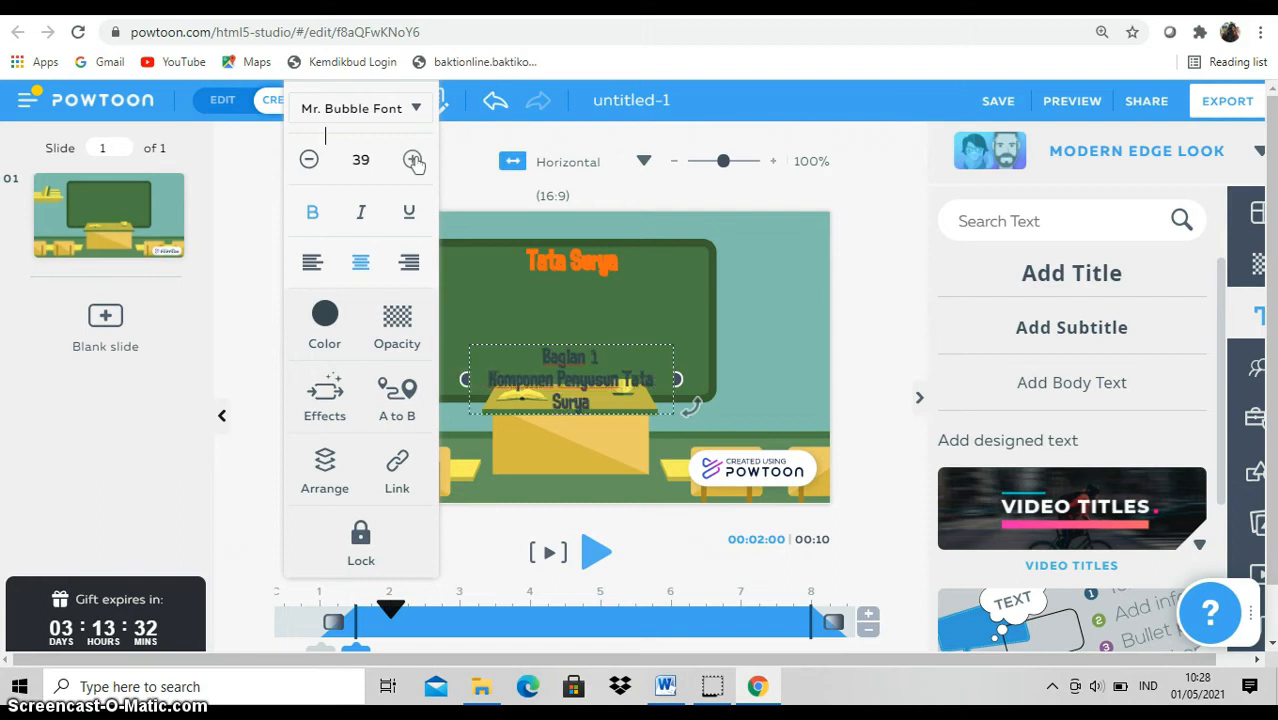
left_click(322, 314)
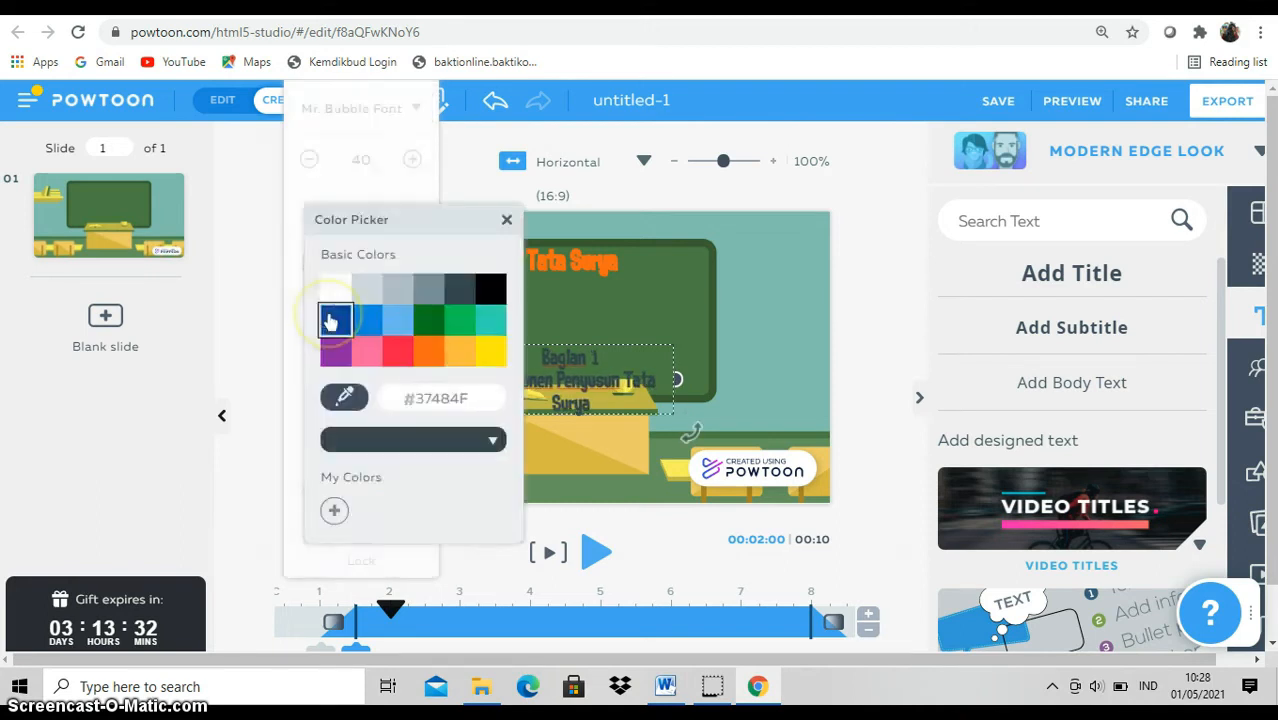
left_click(428, 352)
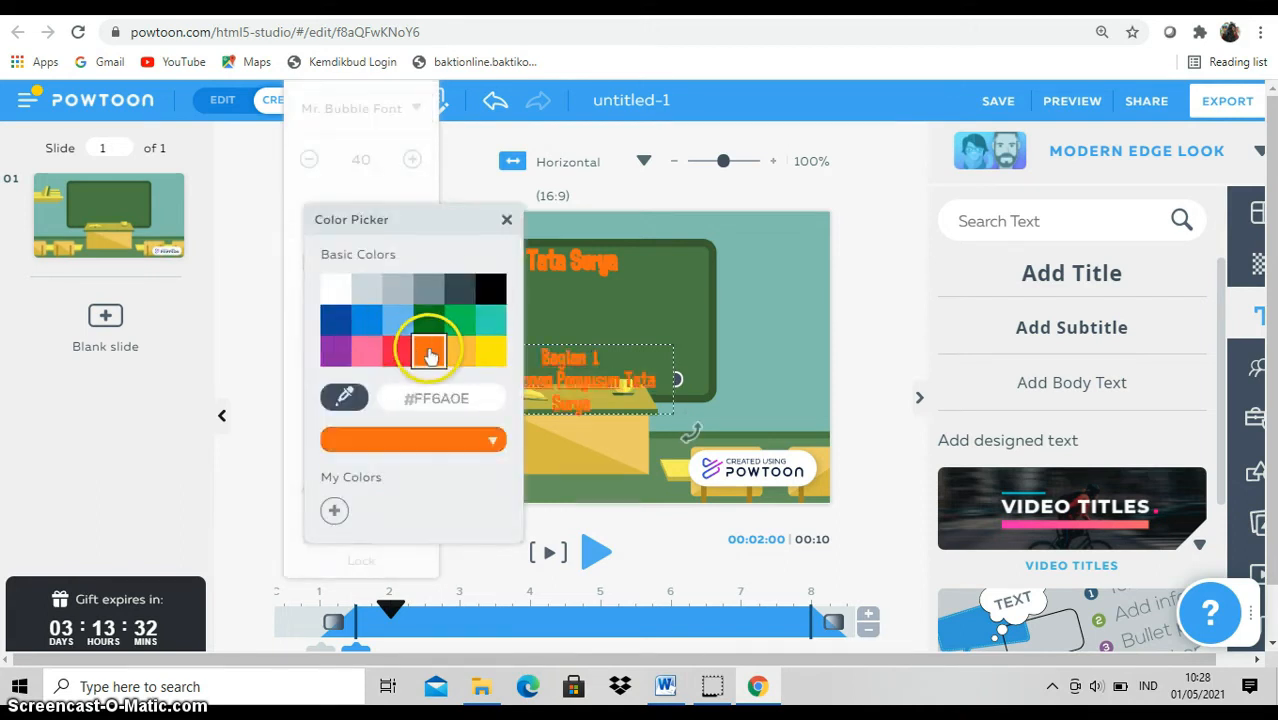
left_click(508, 221)
Give the subtitle the Scale text effect on enter and move it directly beneath the "Tata Surya" title.
left_click(326, 400)
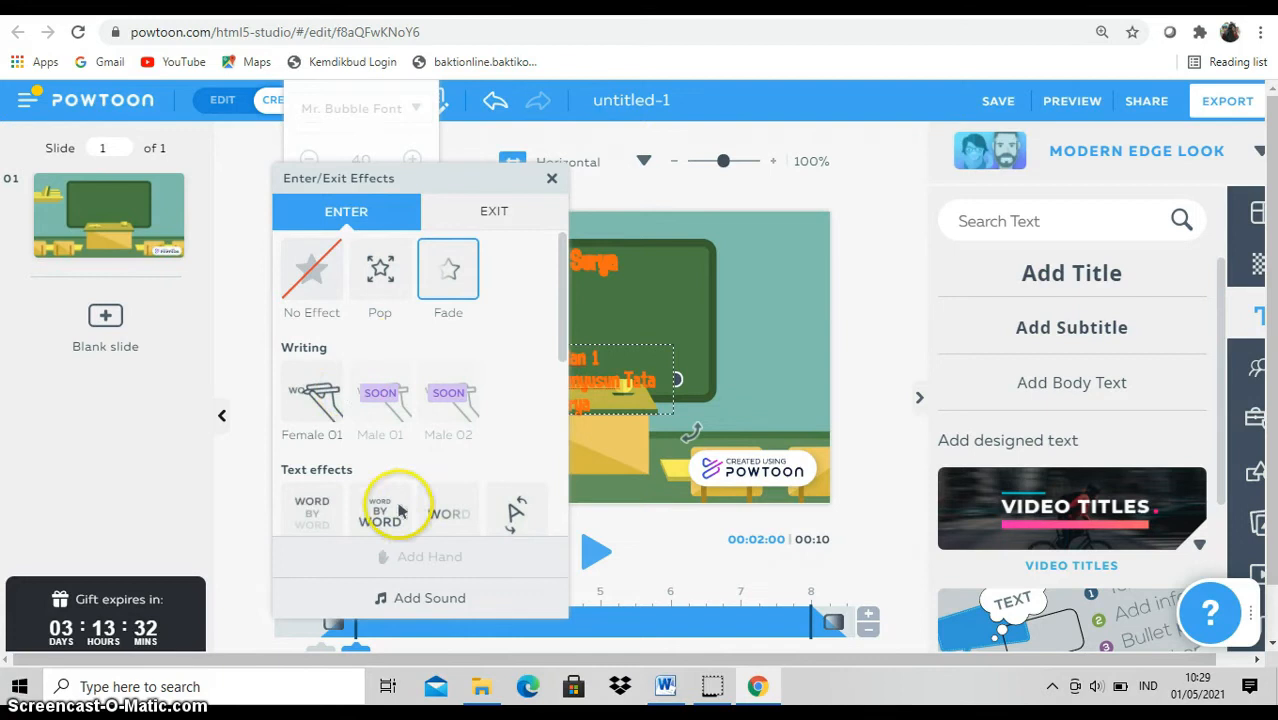
left_click(381, 510)
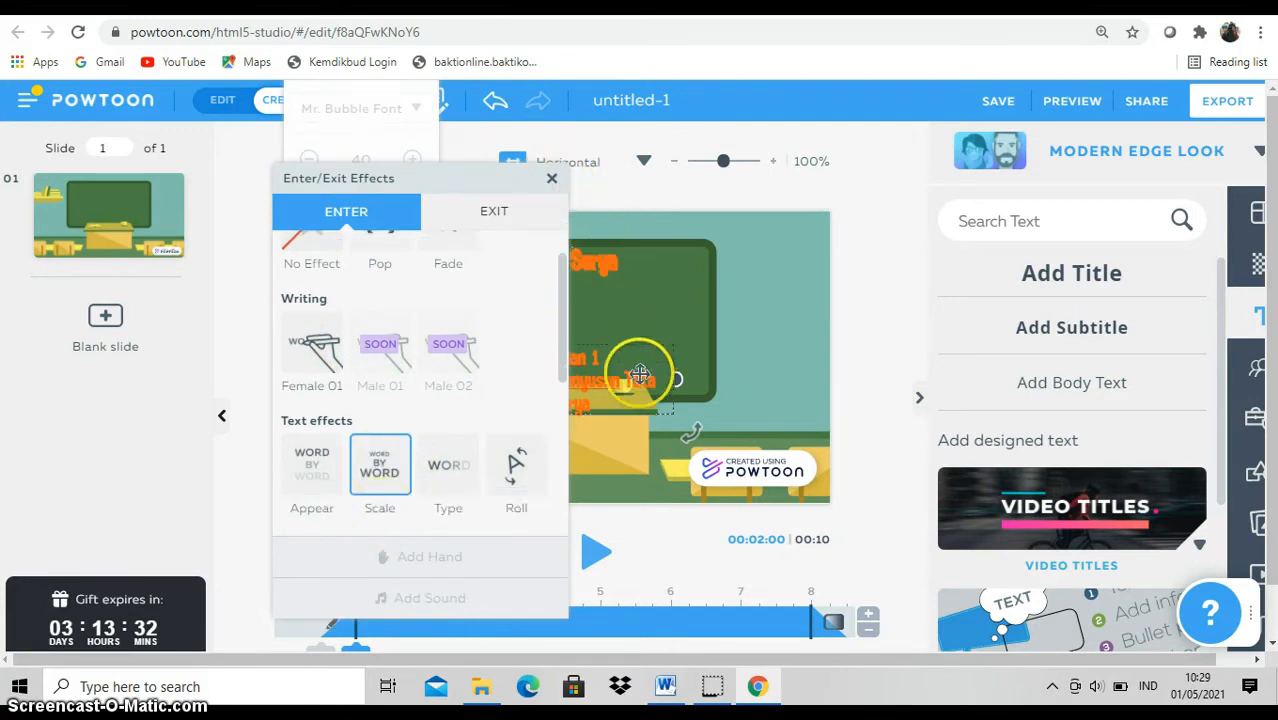
left_click(551, 181)
left_click_drag(613, 322, 622, 277)
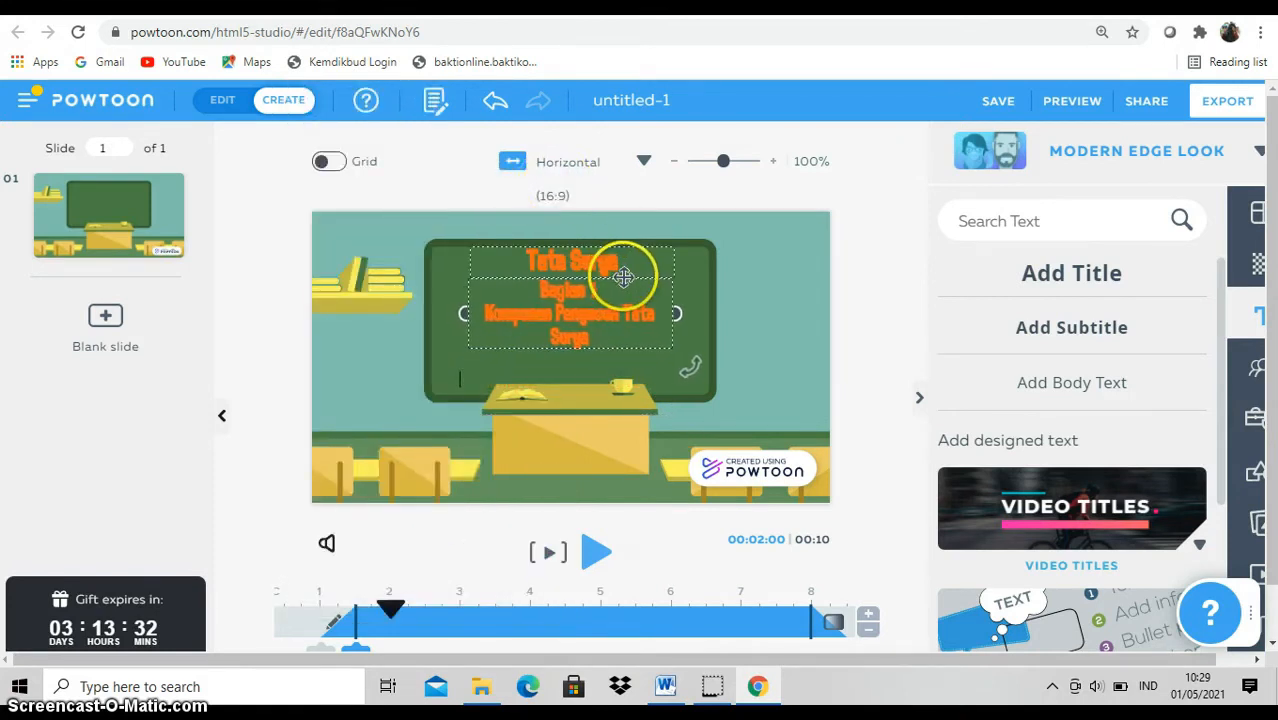
Widen the subtitle's text box so that "Komponen Penyusun Tata Surya" fits on one line.
left_click(672, 310)
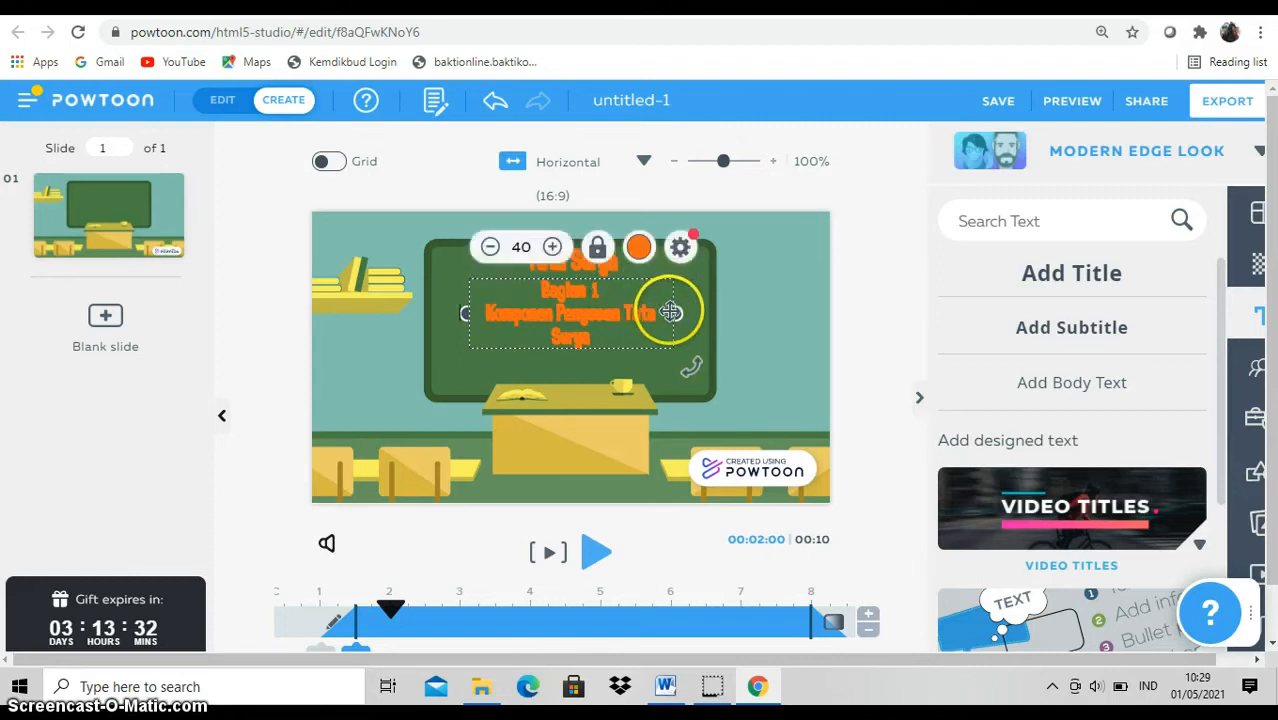
left_click_drag(676, 313, 637, 312)
left_click(648, 312)
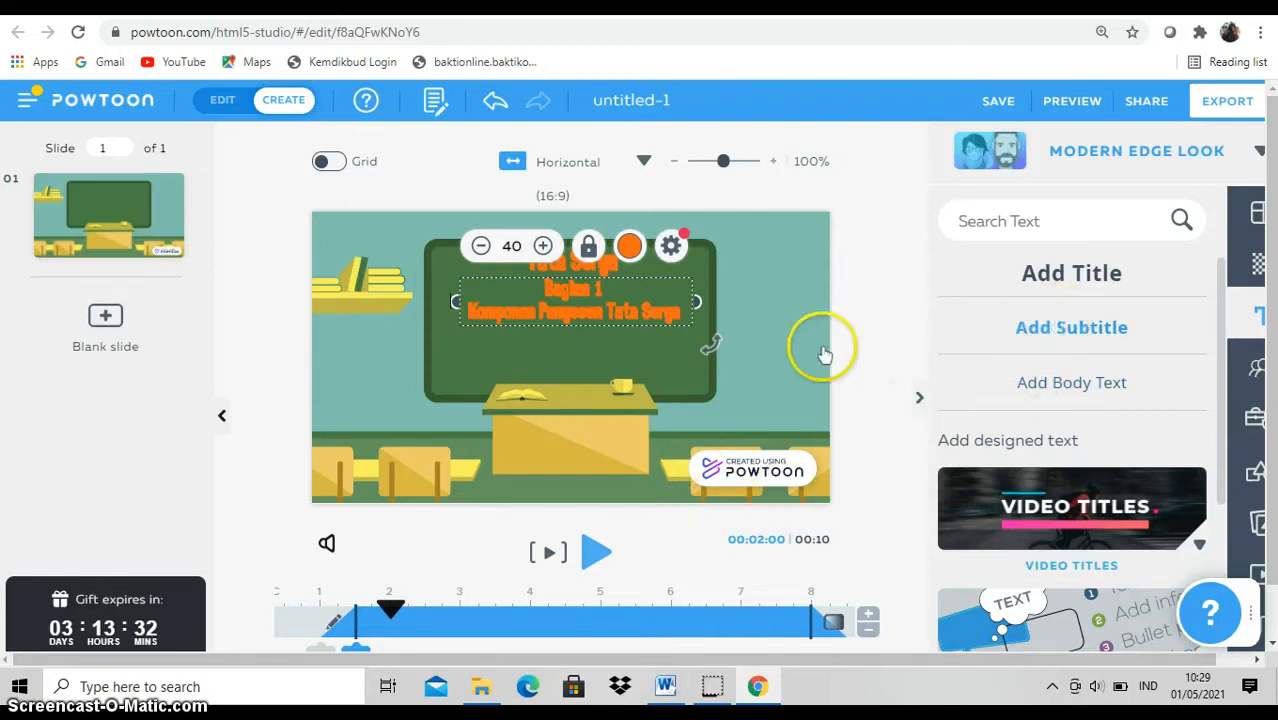
left_click(864, 357)
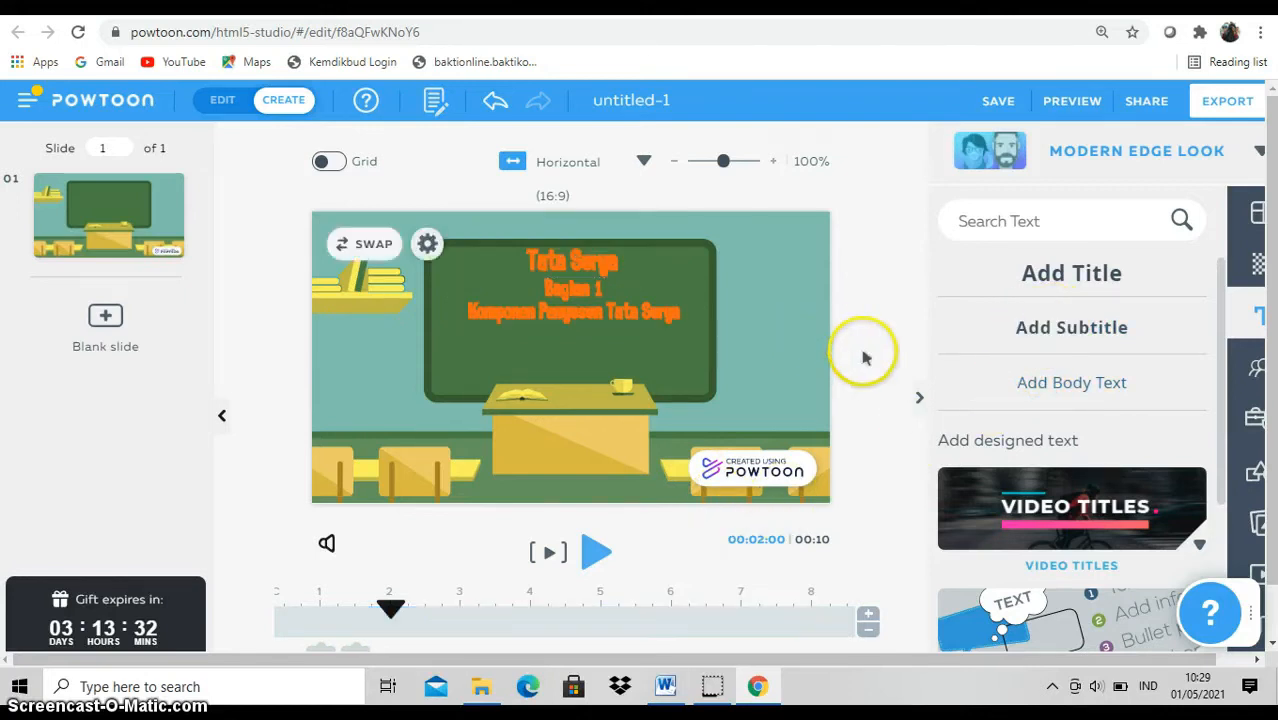
Add another title text to slide 1 containing the author's full name and degree.
left_click(1071, 276)
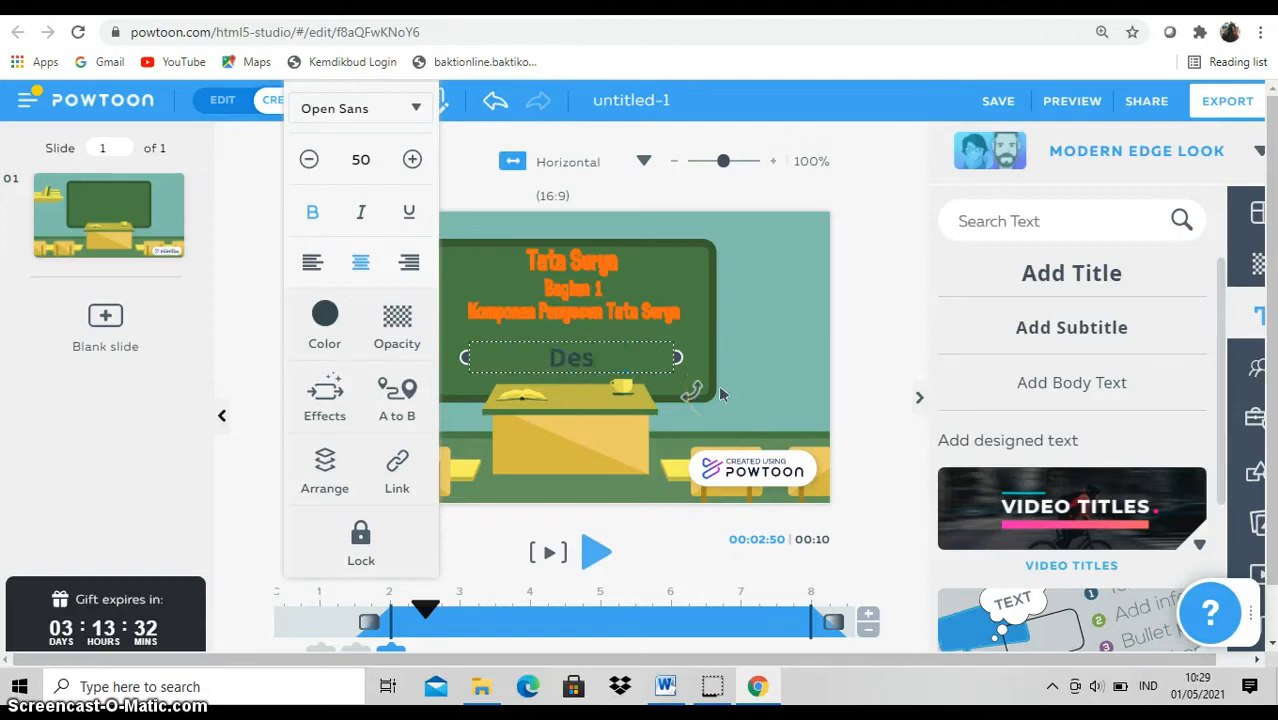
type("Desi Sumarni.")
type(" S.Pd")
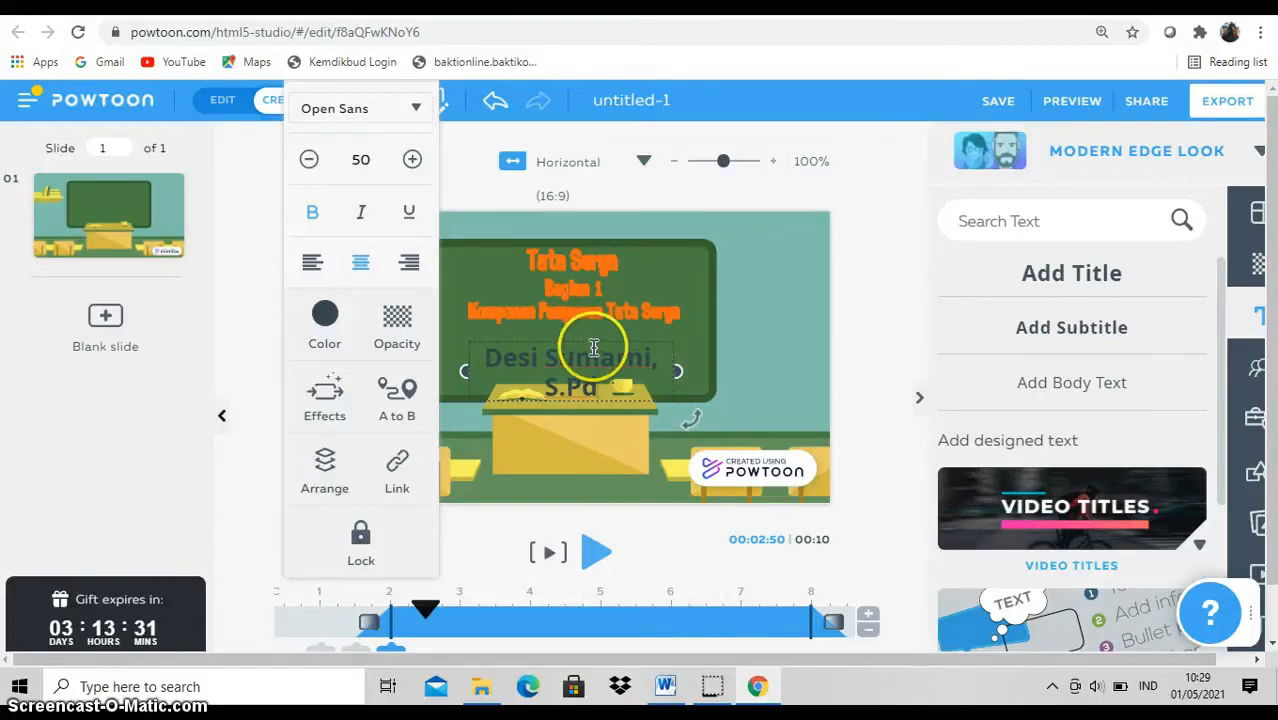
Set the author name's color to white #FFFFFF and its font to Cartoon (Mr. Bubble).
left_click(325, 314)
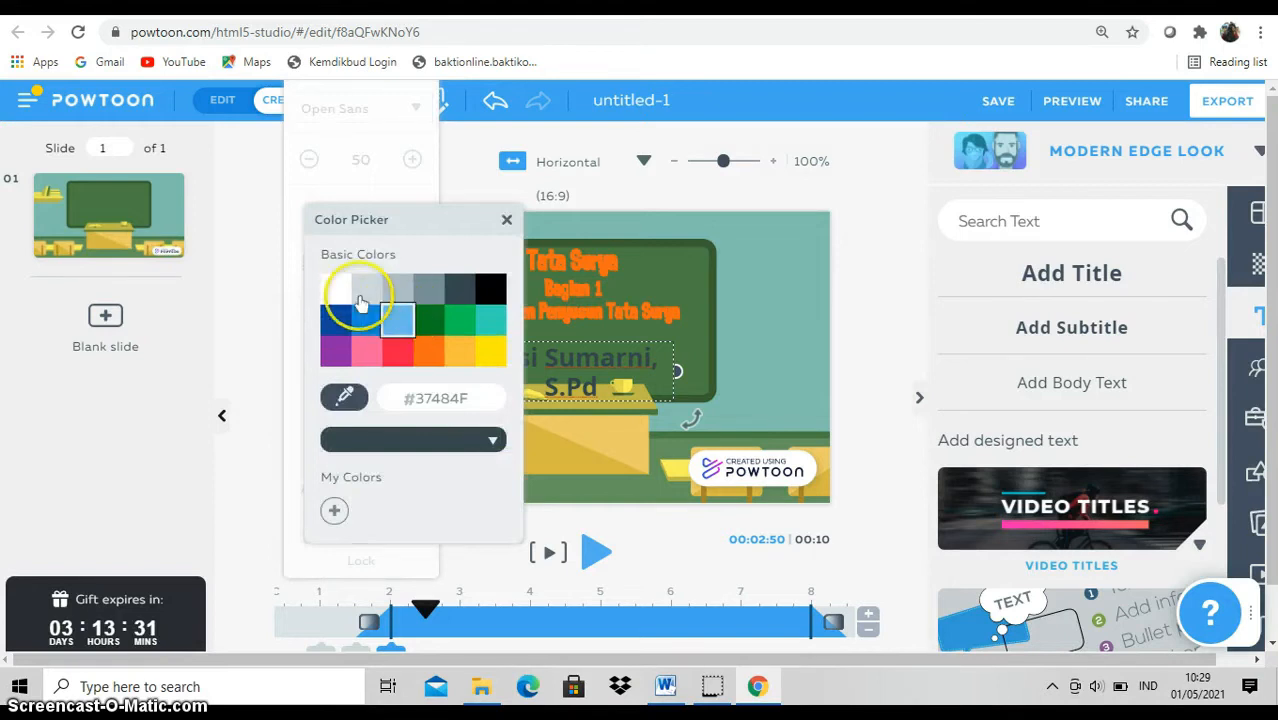
left_click(336, 290)
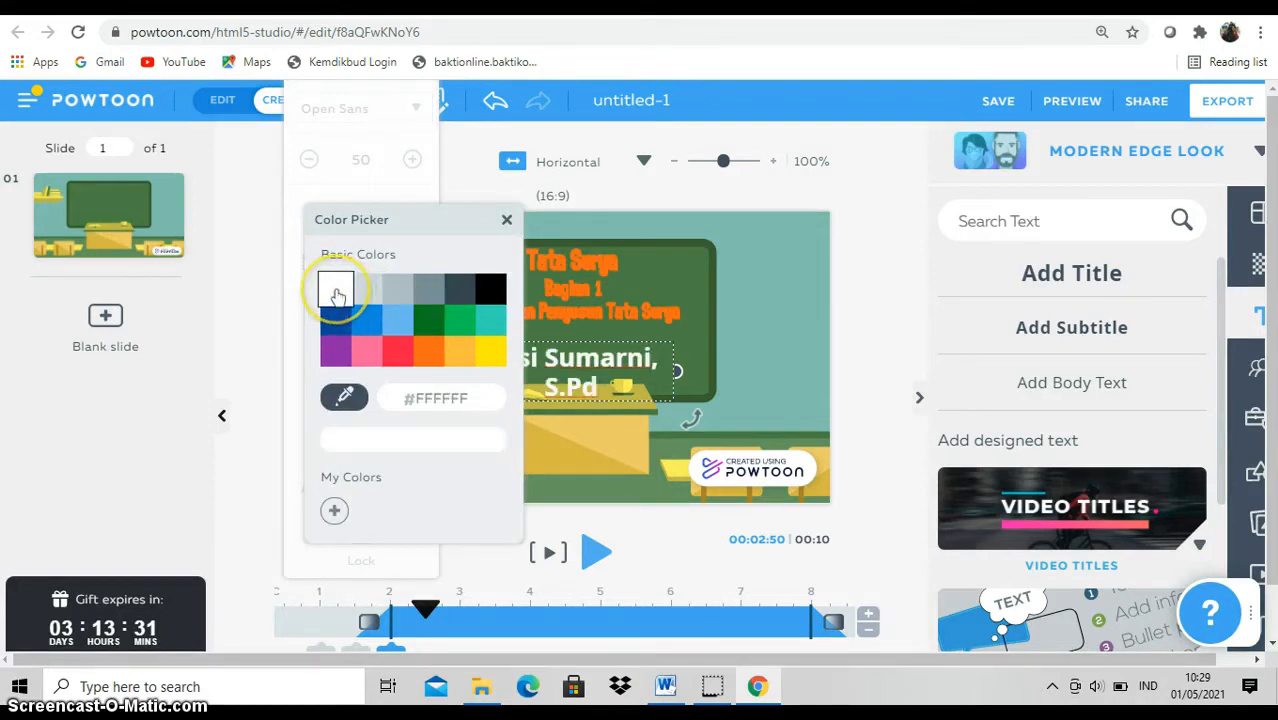
left_click(507, 220)
left_click(494, 338)
left_click(638, 366)
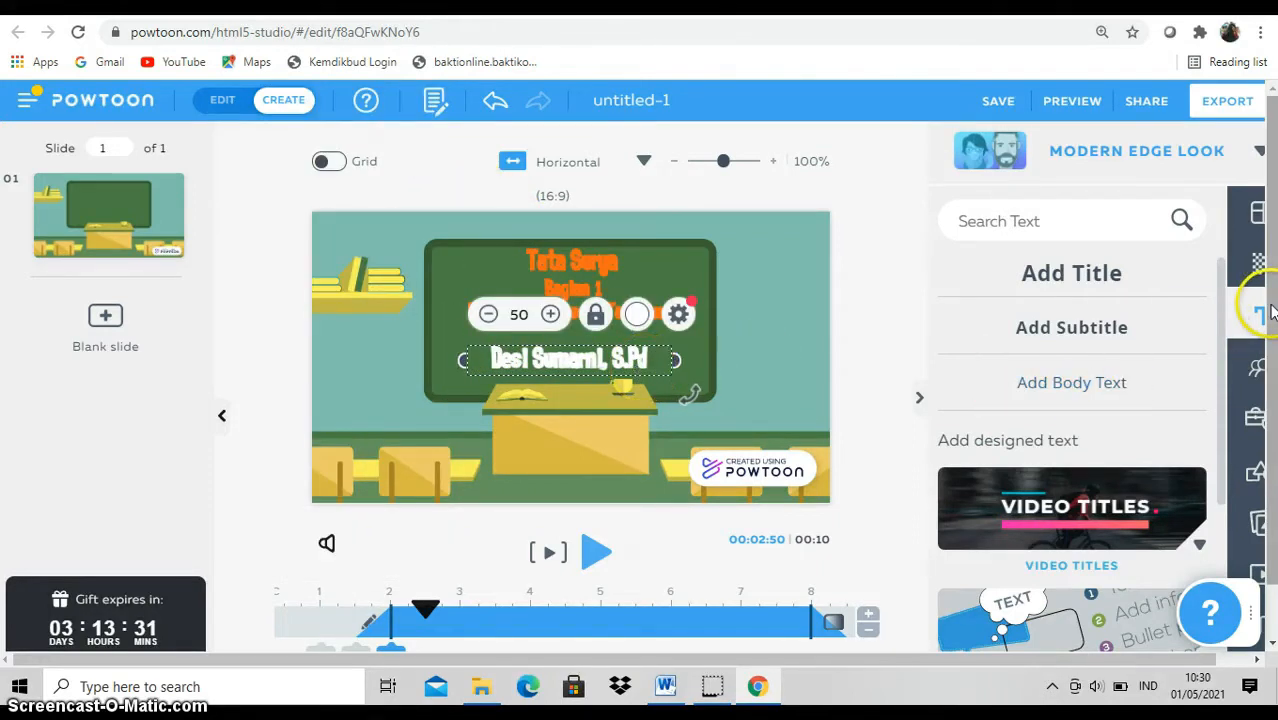
Set the playhead to 0 seconds and add the woman in a headscarf from The Office - Free character collection to slide 1.
left_click_drag(1271, 306, 1275, 386)
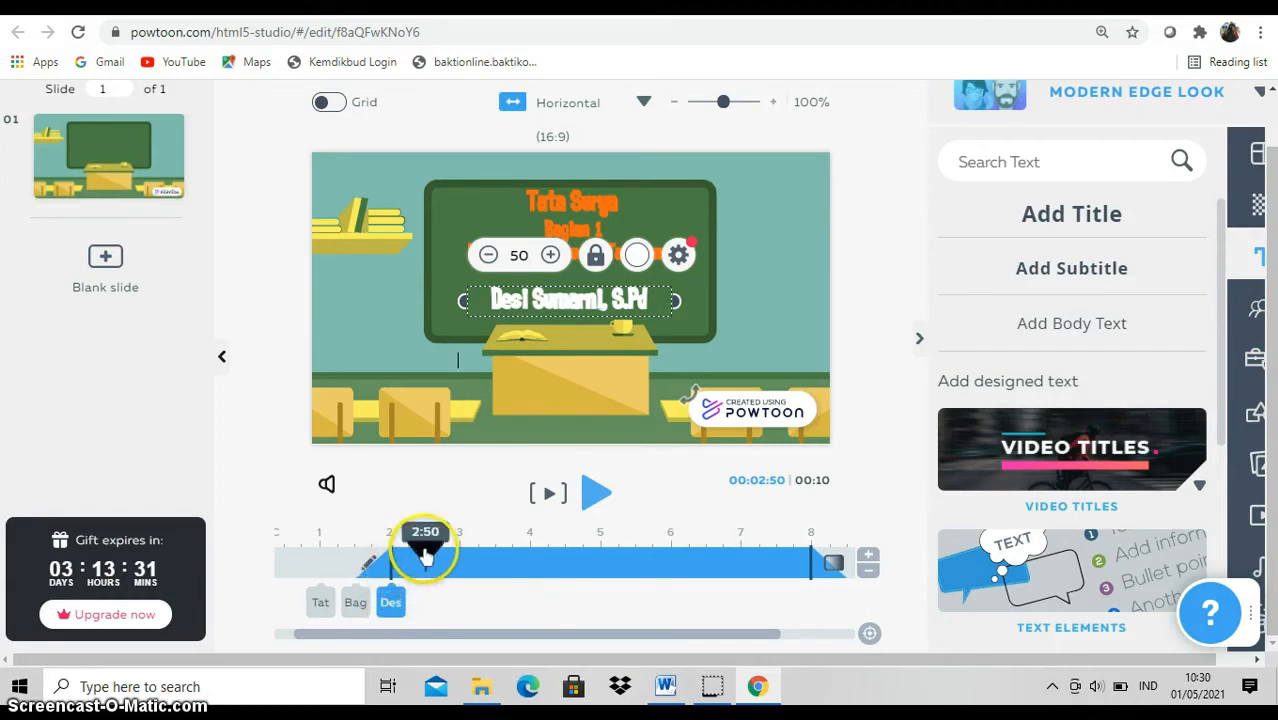
left_click_drag(424, 556, 257, 545)
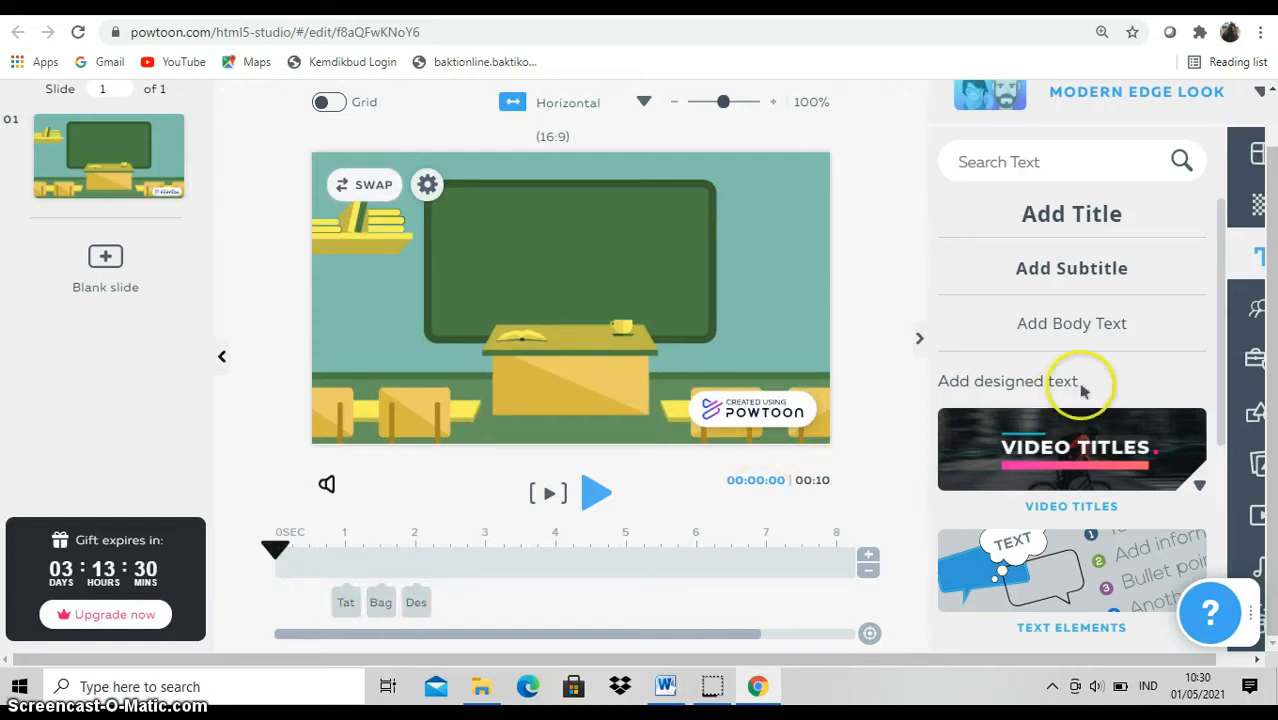
left_click(1257, 310)
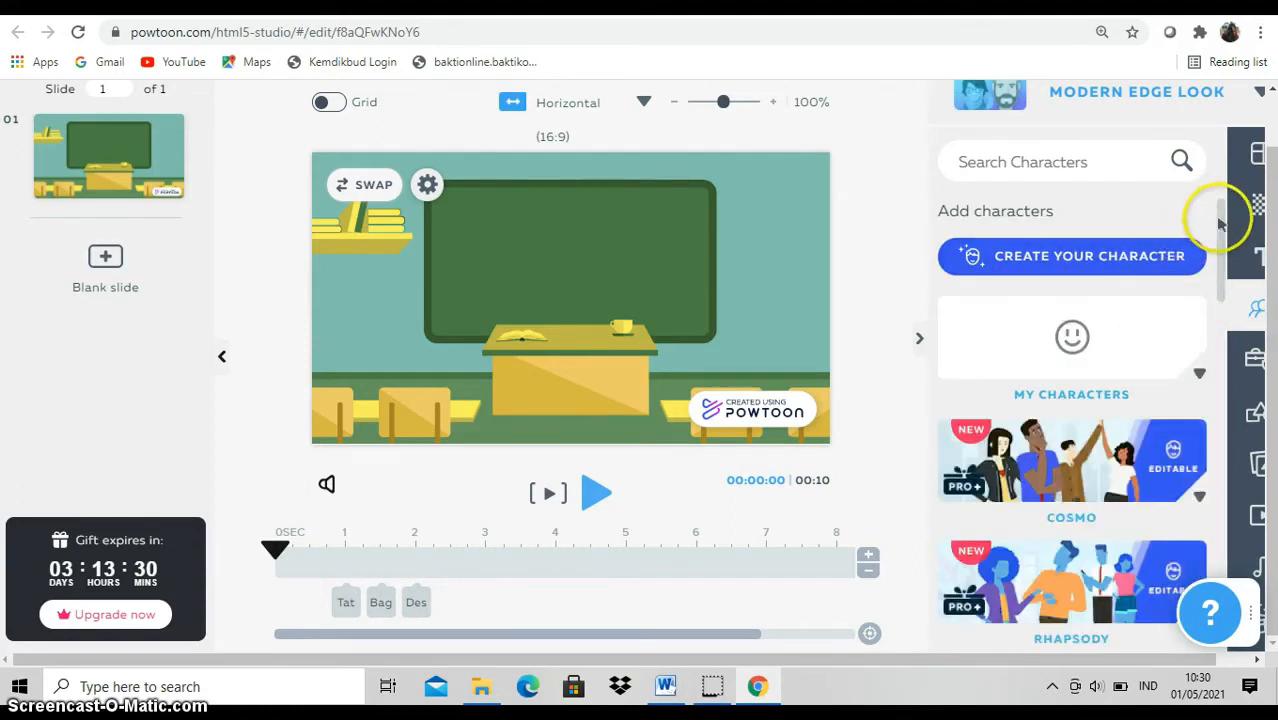
left_click_drag(1230, 232, 1230, 412)
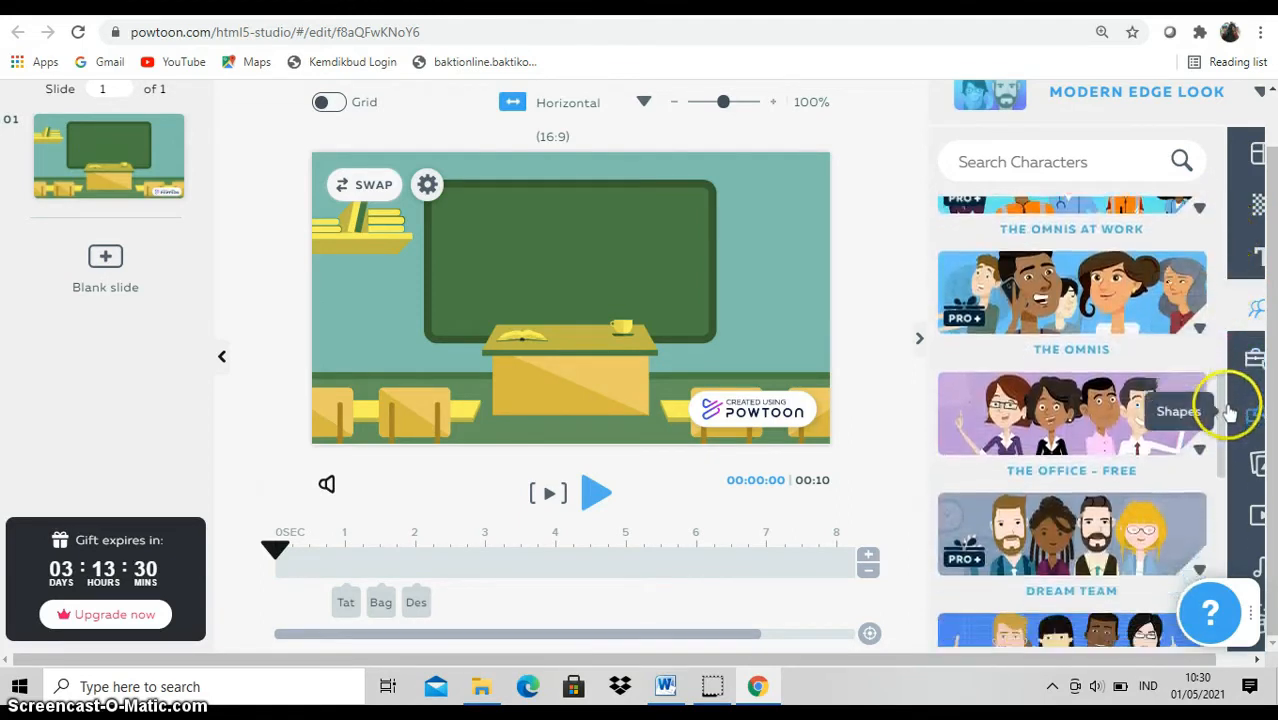
left_click(1085, 427)
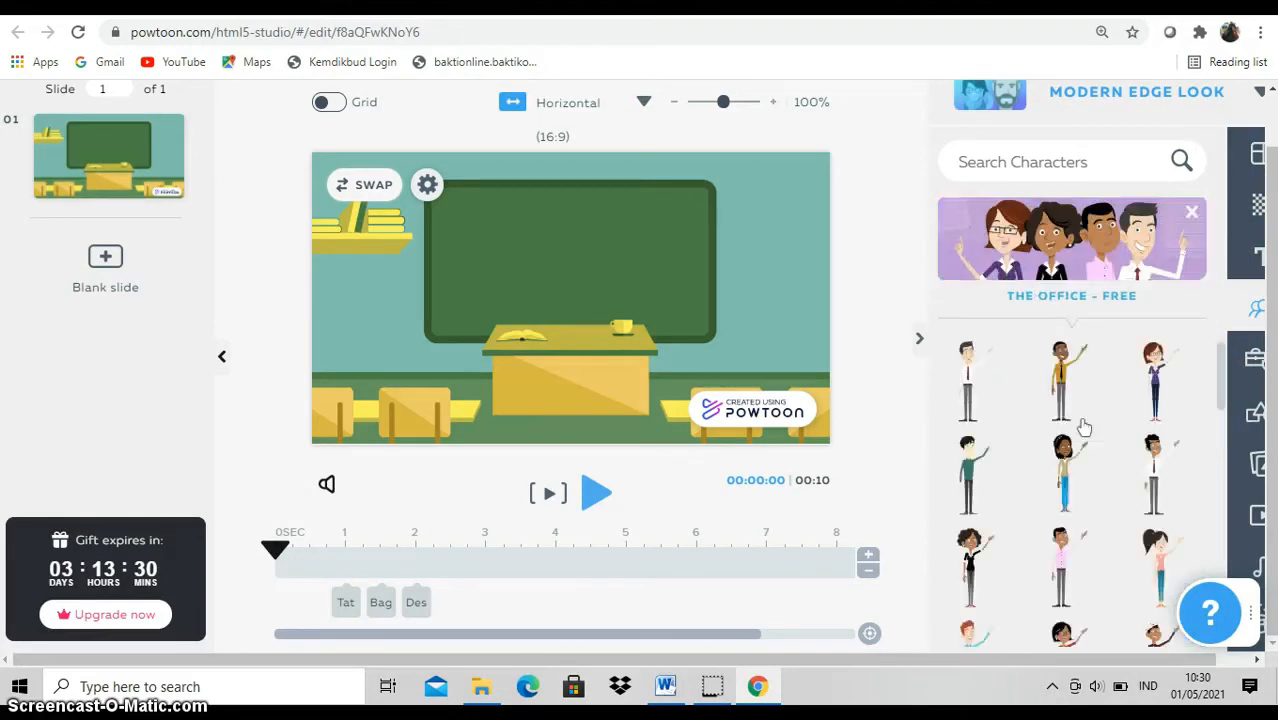
left_click(1224, 393)
left_click_drag(1224, 393, 1227, 449)
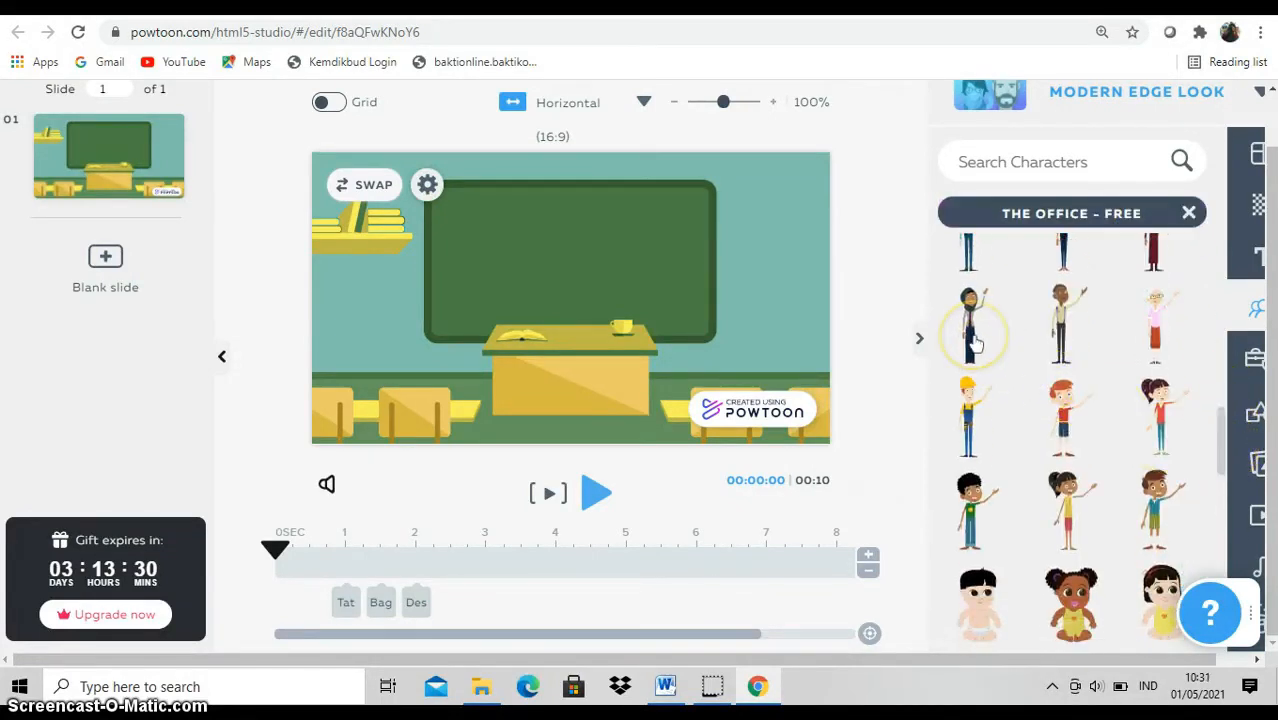
left_click(975, 343)
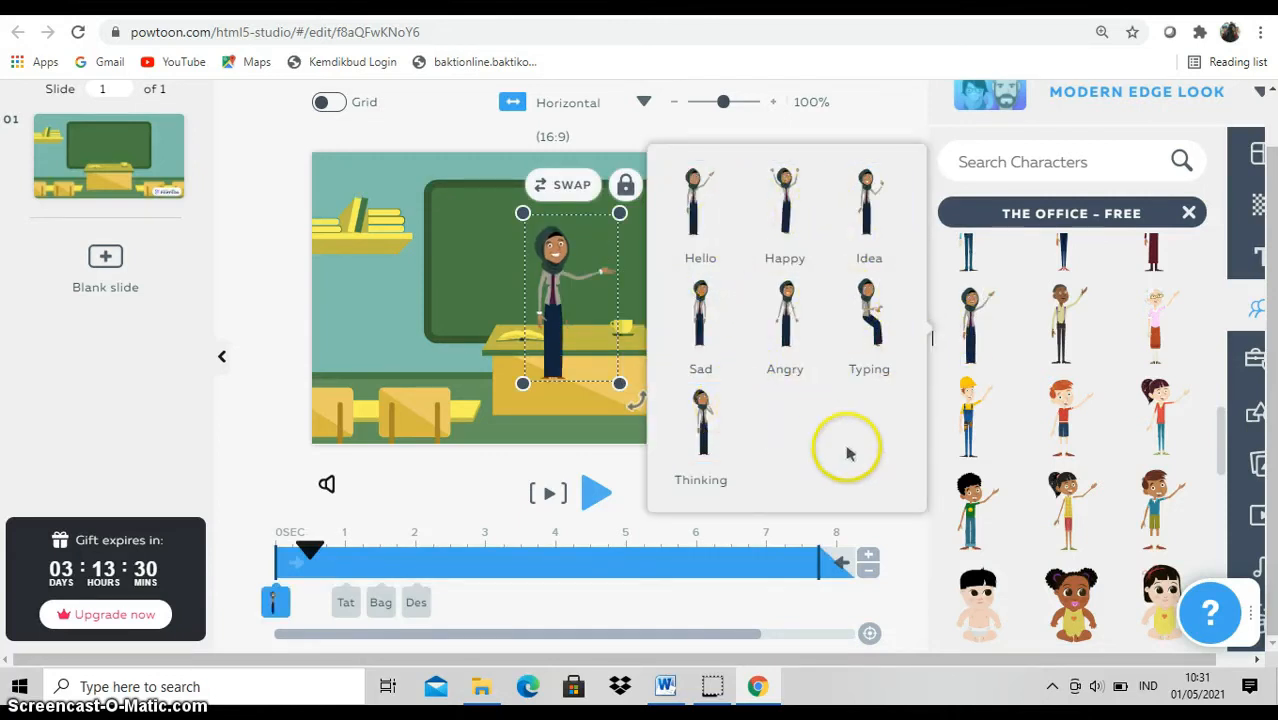
left_click(621, 503)
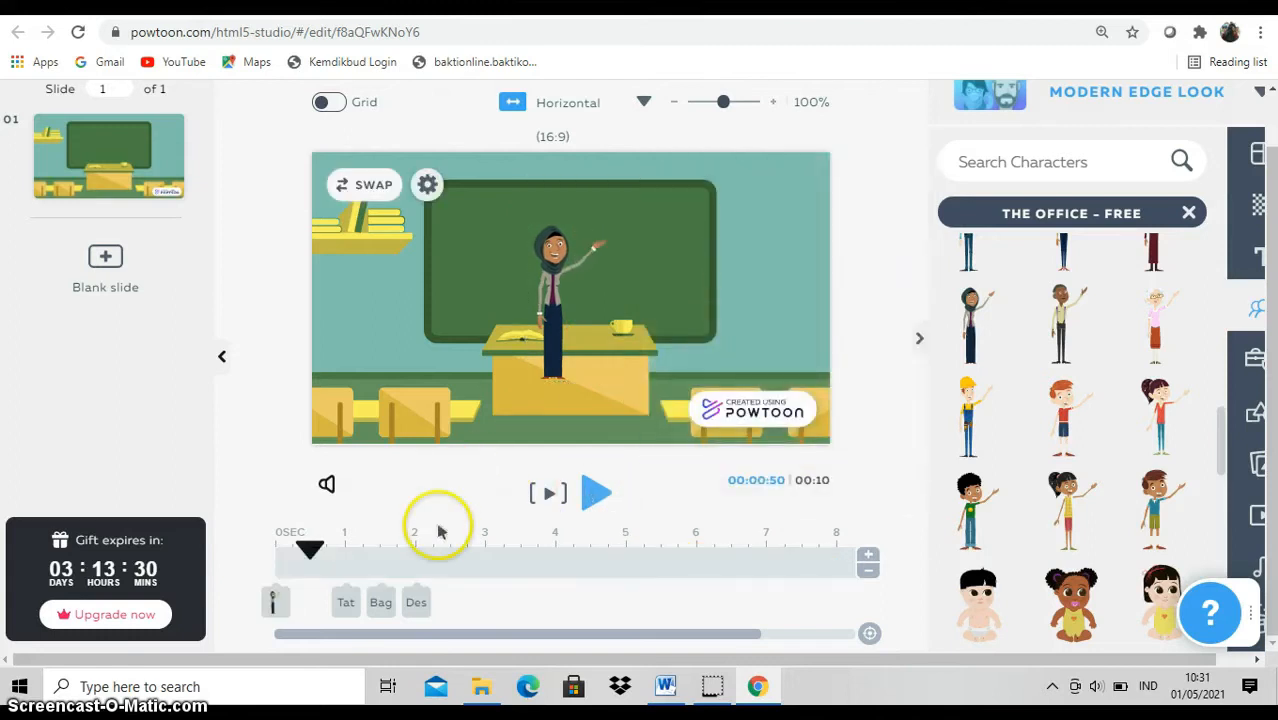
Move the woman character beside the chalkboard under the bookshelf and enlarge her slightly.
left_click(276, 601)
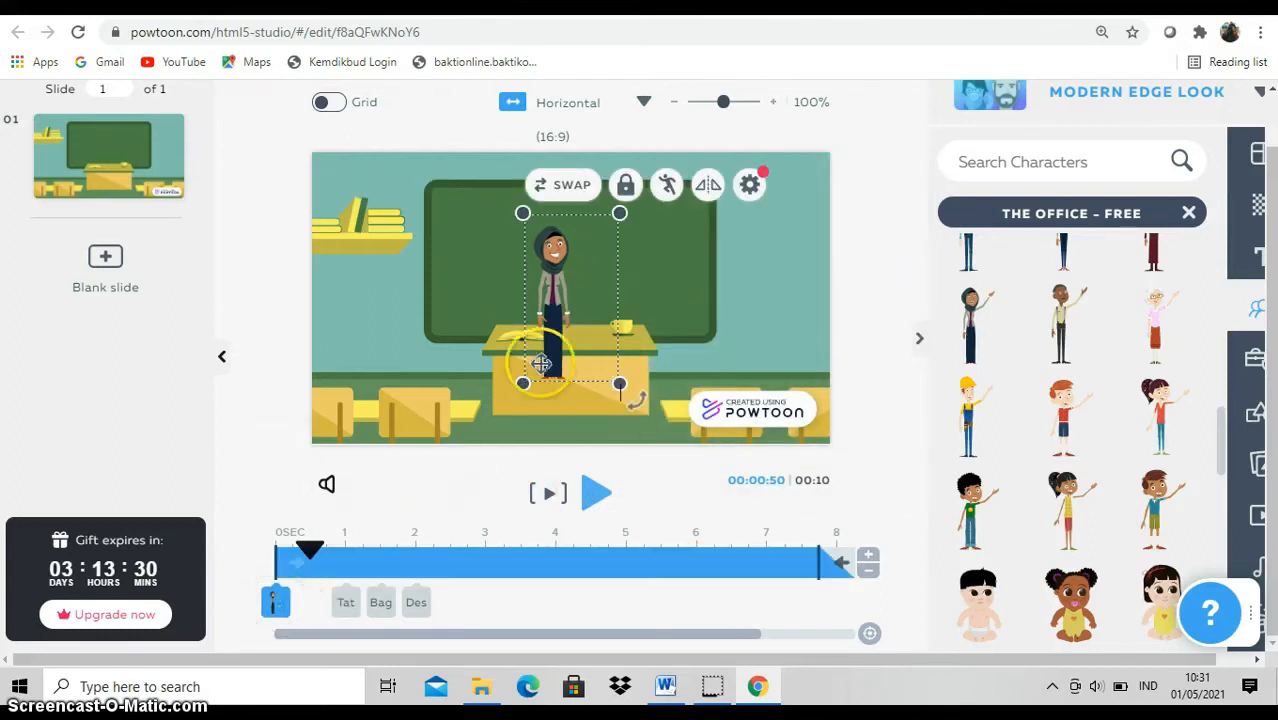
left_click_drag(566, 311, 382, 330)
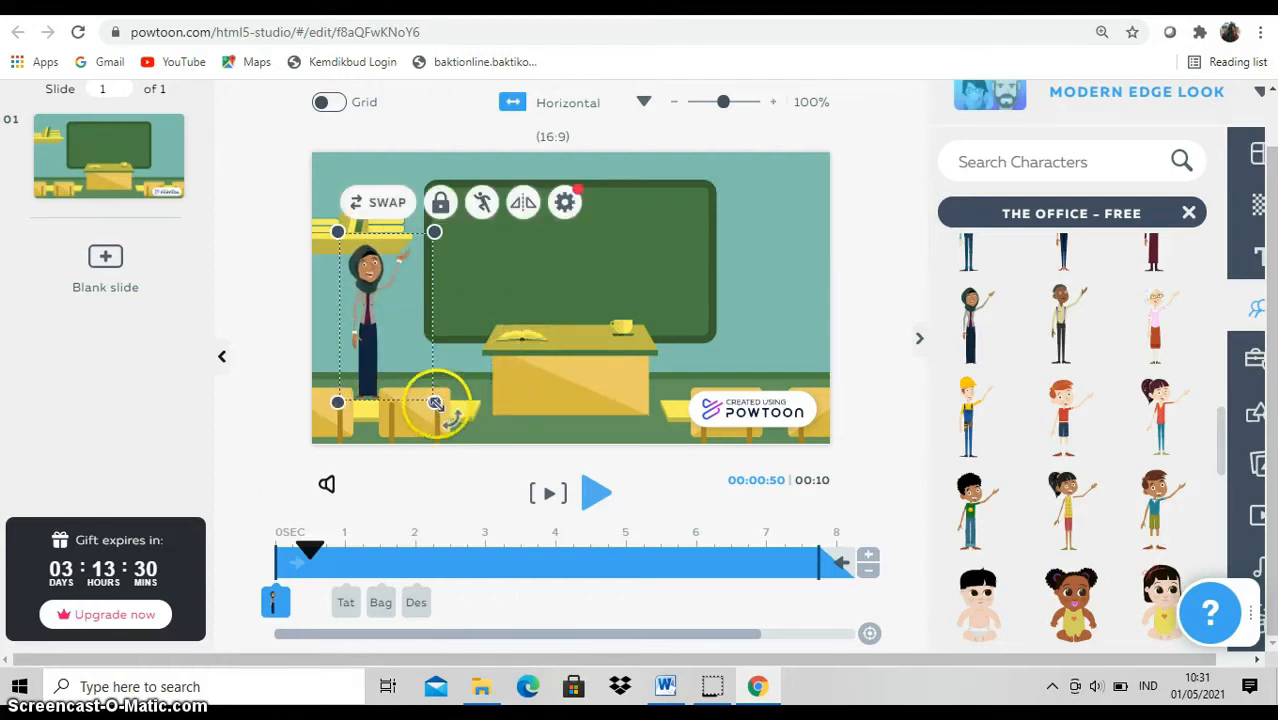
left_click_drag(435, 402, 440, 406)
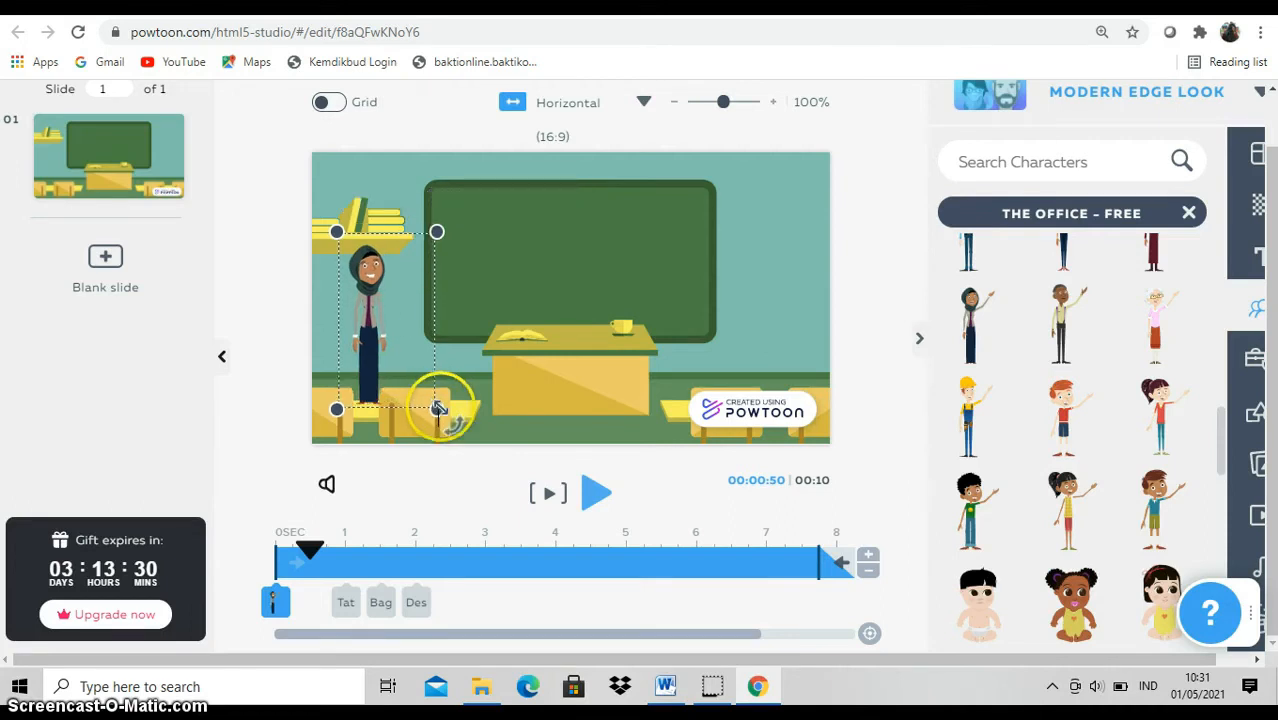
left_click_drag(381, 348, 378, 345)
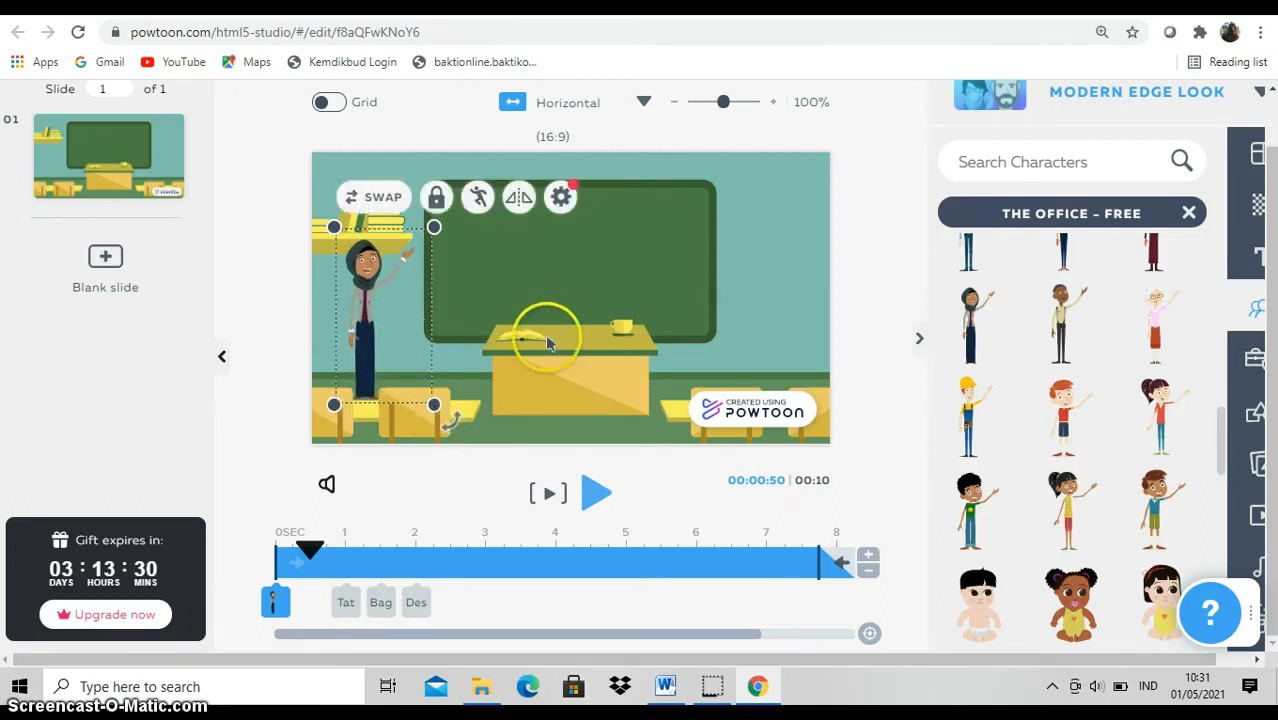
left_click(876, 389)
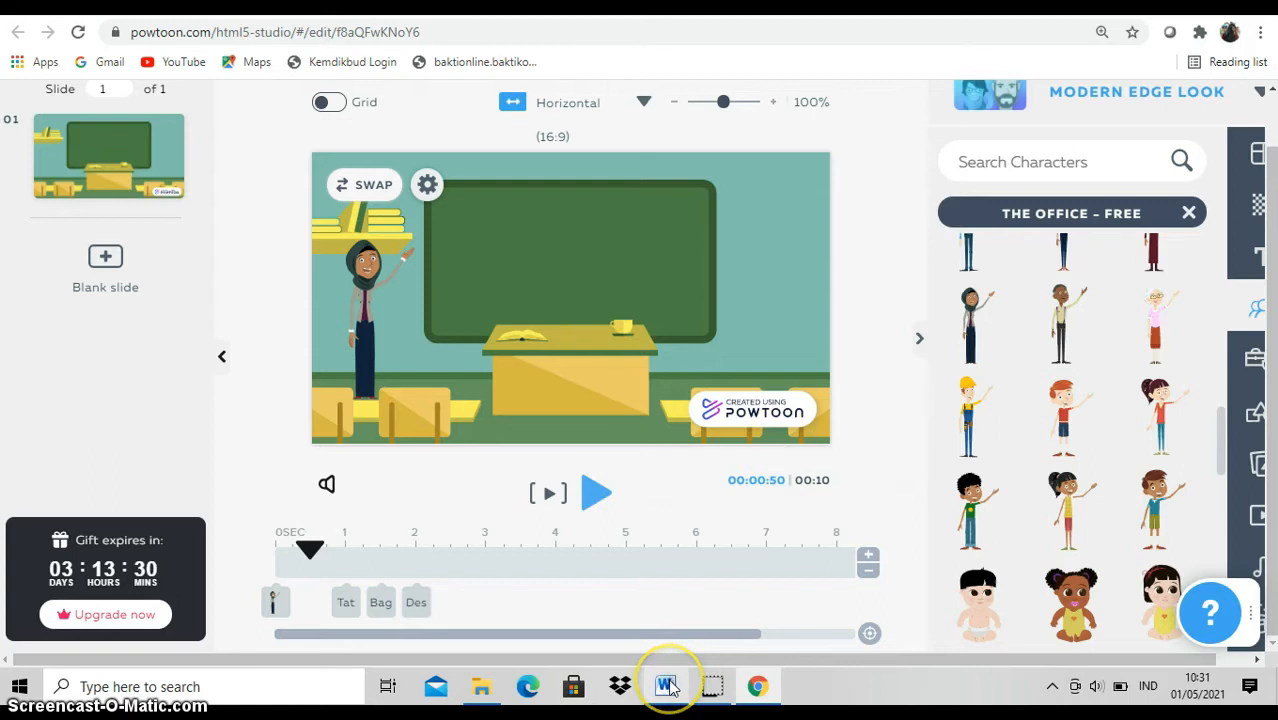
Switch to the script document in Word to check the images required for the Opening Title slide.
mouse_move(668, 688)
left_click(660, 565)
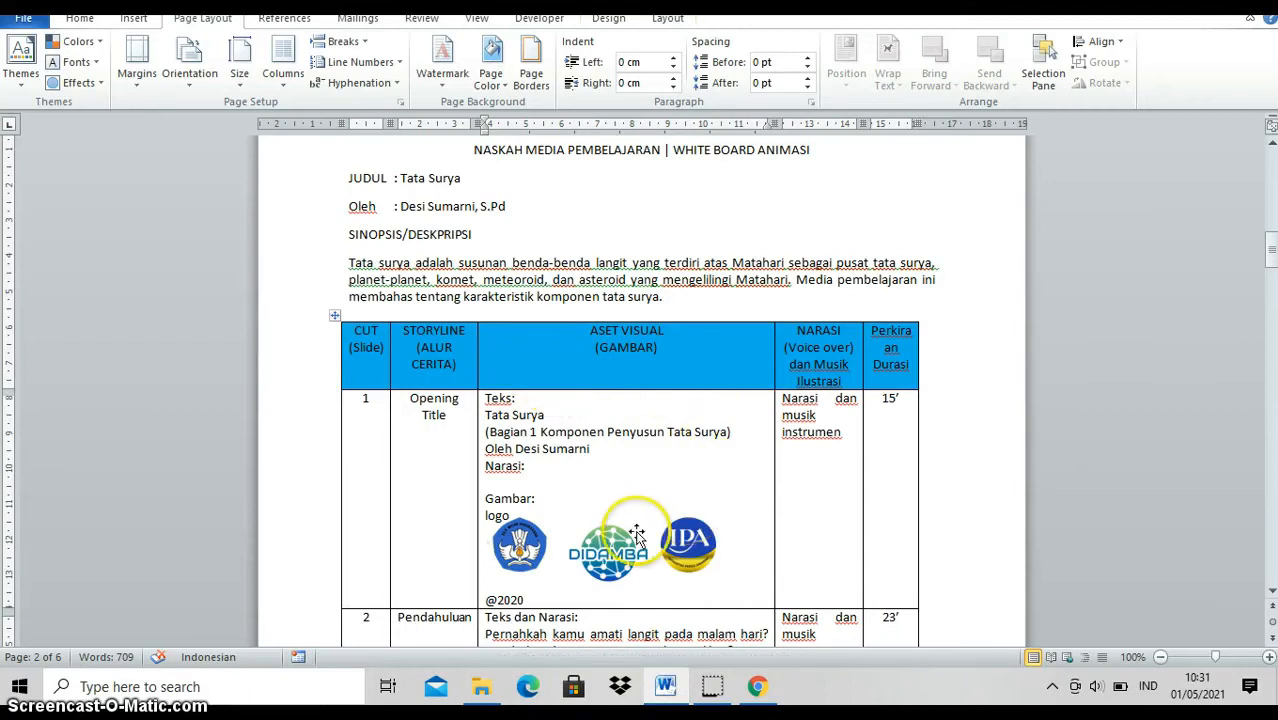
Switch back to Powtoon and upload the logo_kemdikbud tanpa bg image from the WBA sesi 3 folder to slide 1.
left_click(758, 688)
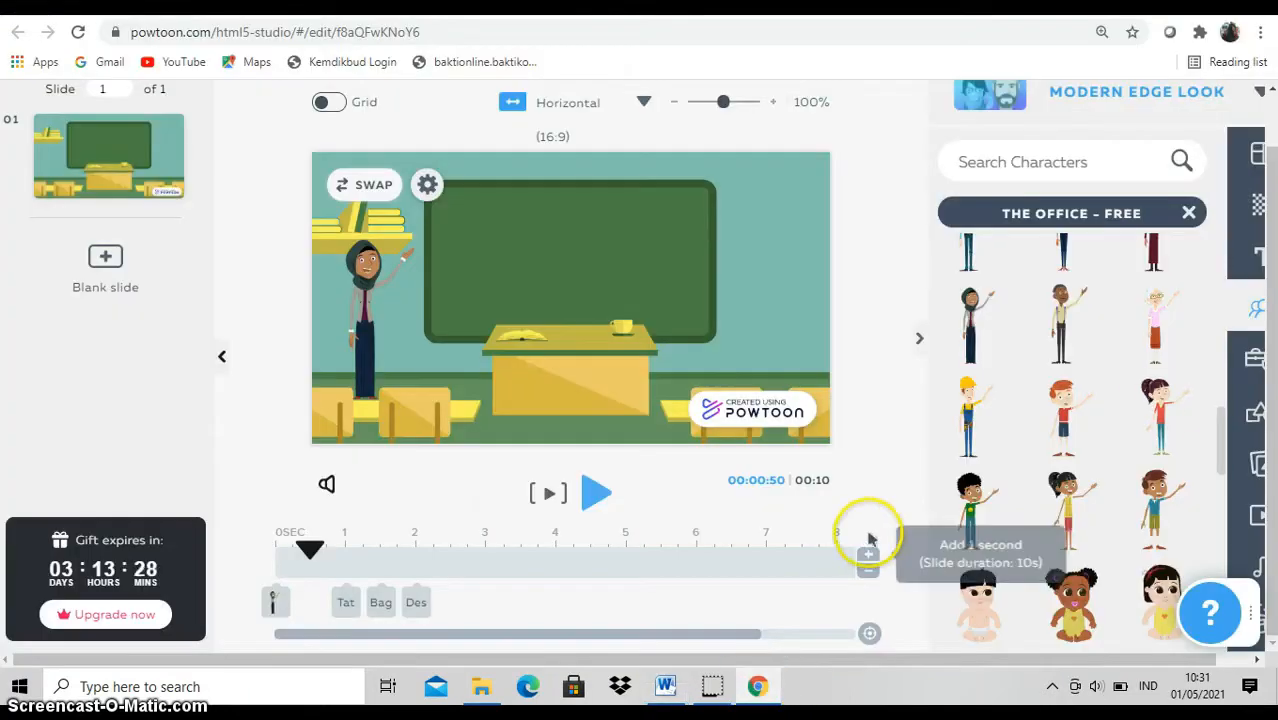
left_click(1257, 466)
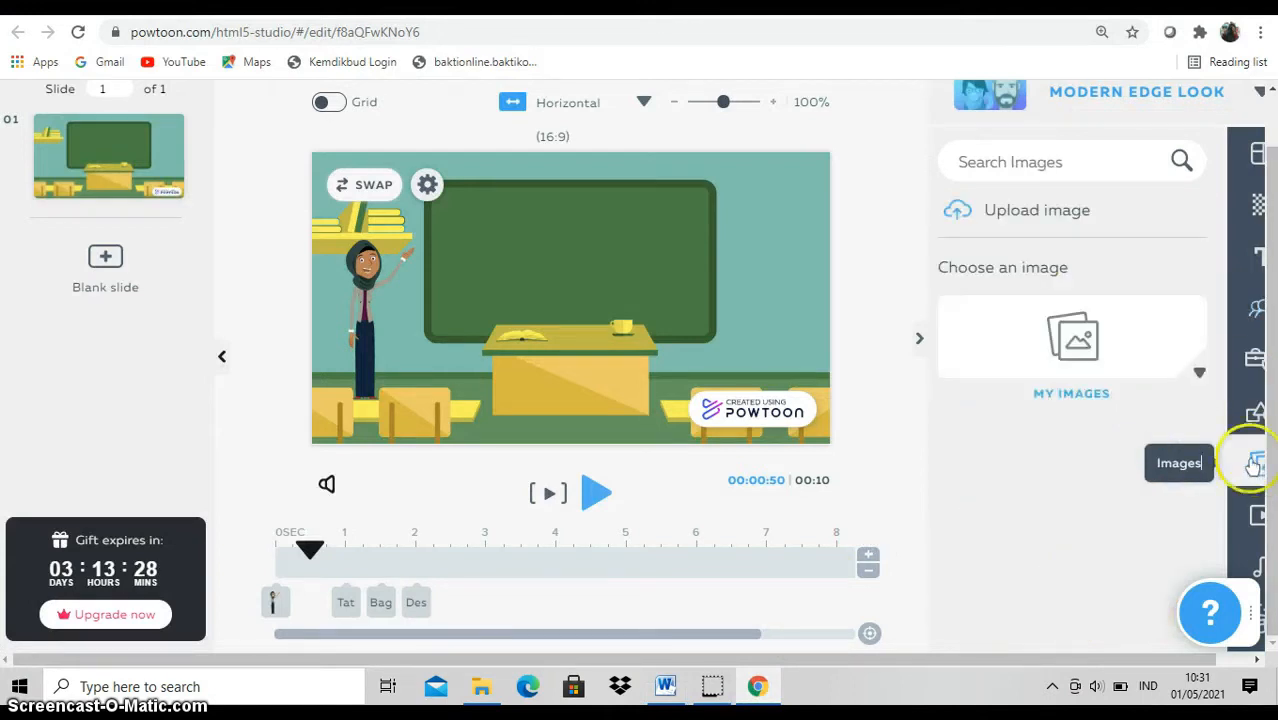
left_click(1018, 213)
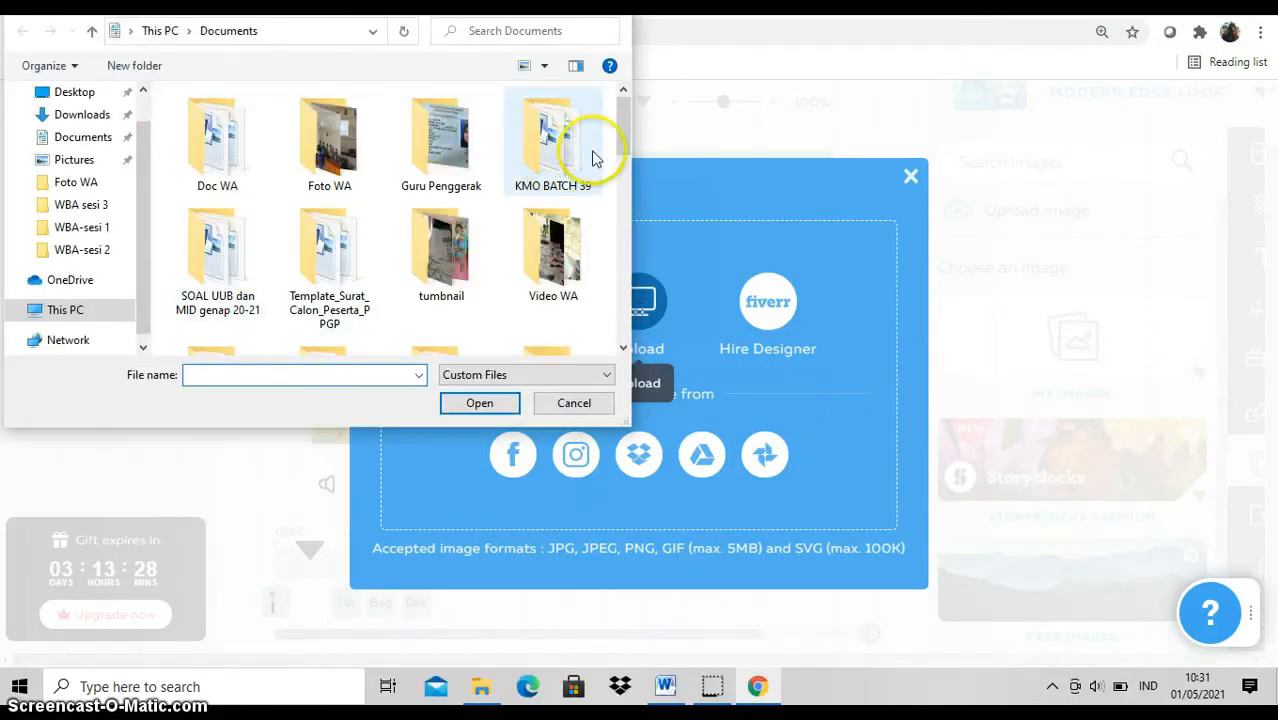
left_click(82, 115)
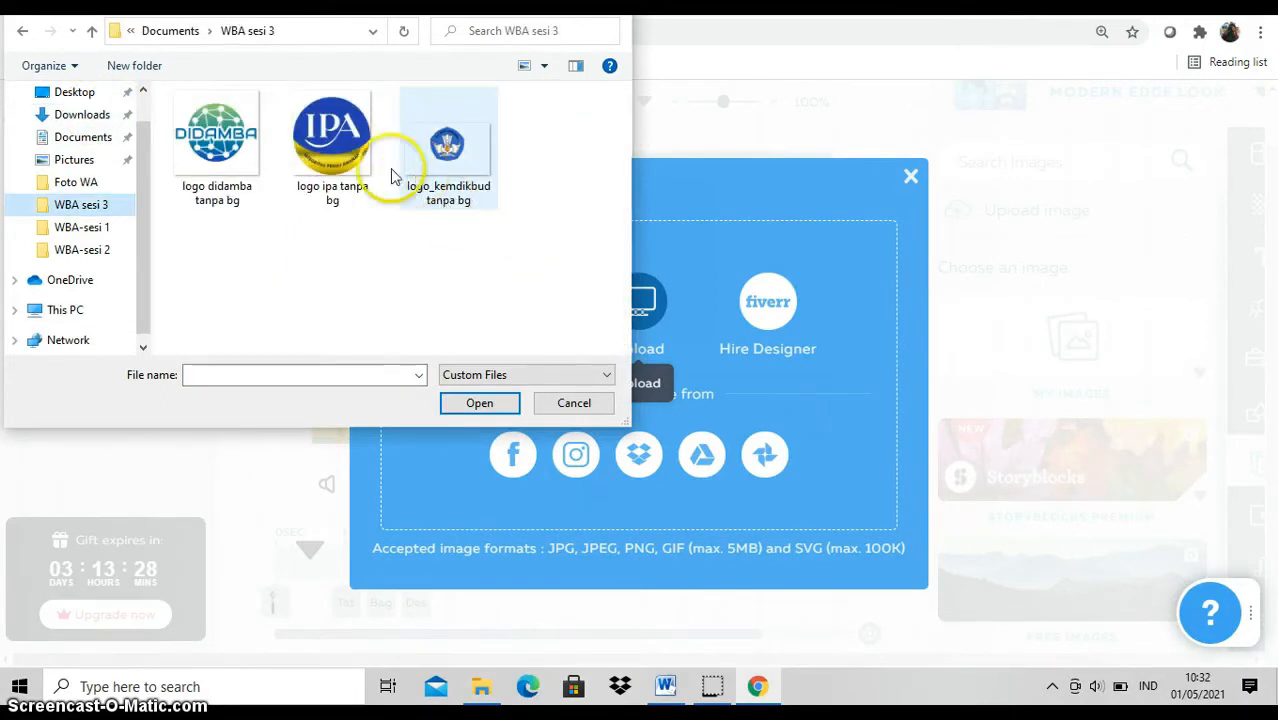
left_click(462, 152)
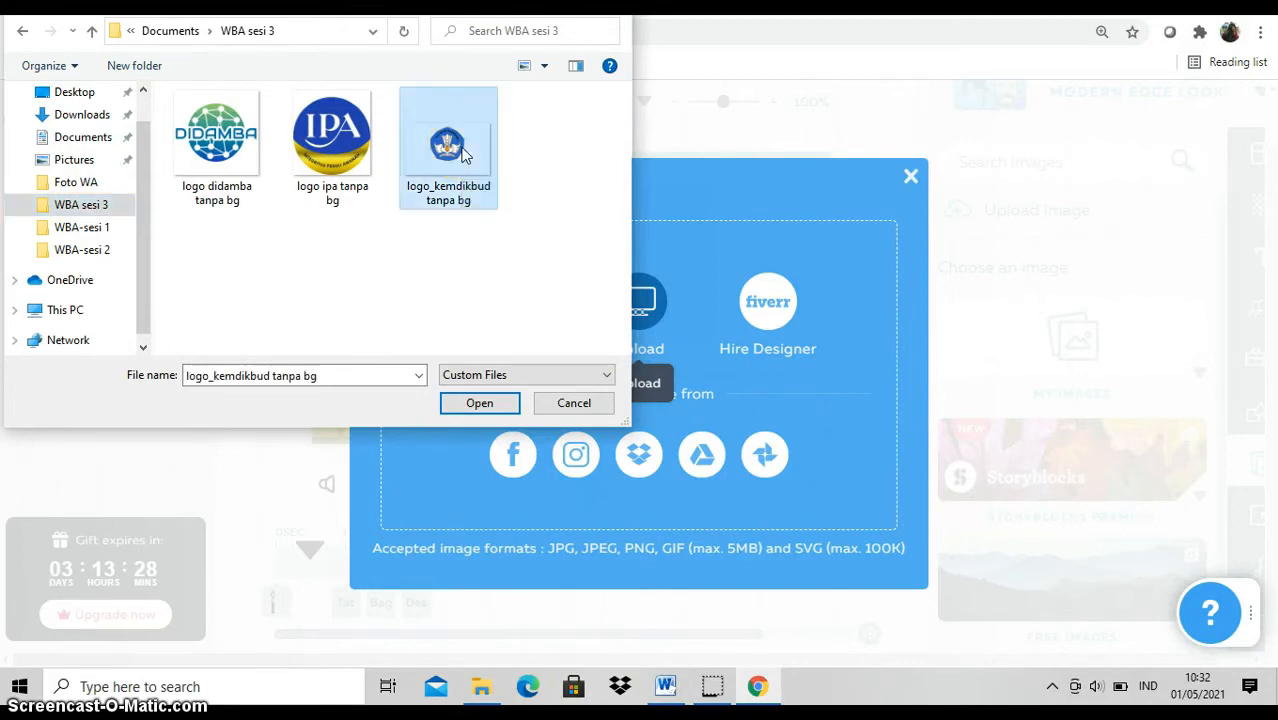
left_click(486, 402)
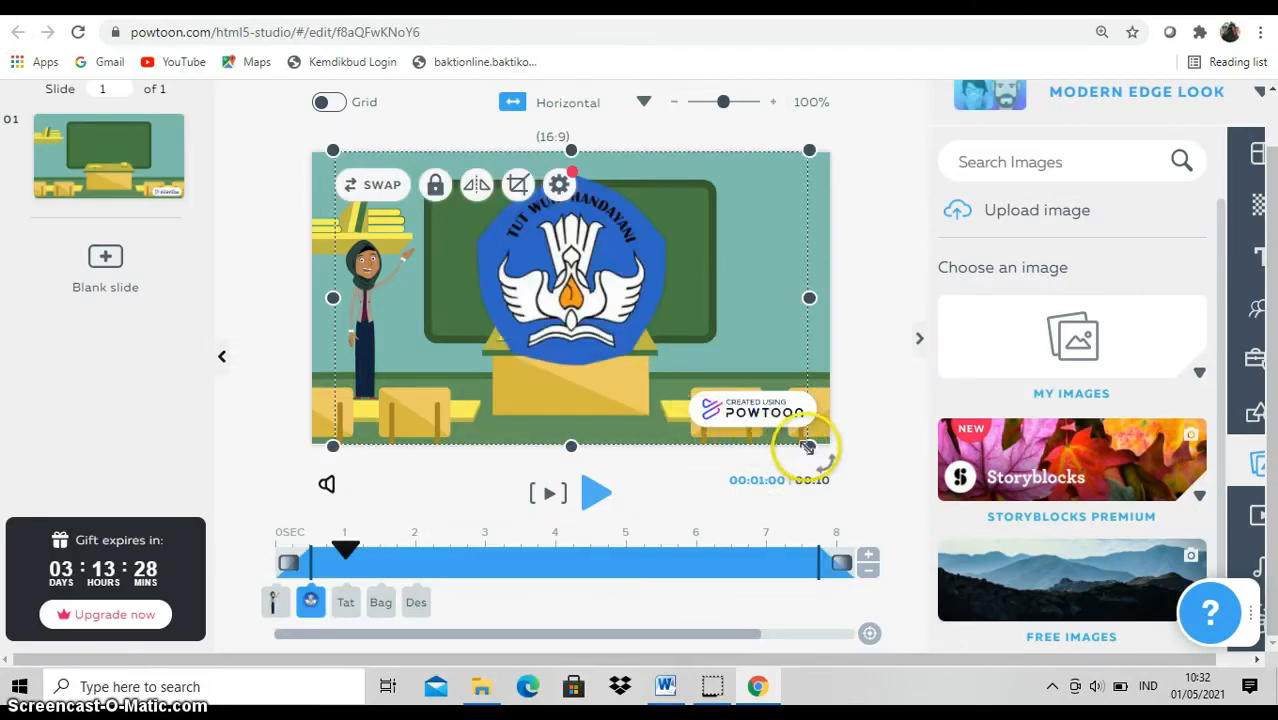
Shrink the Kemdikbud logo and place it in the slide's upper-left corner above the bookshelf.
left_click_drag(809, 446, 406, 194)
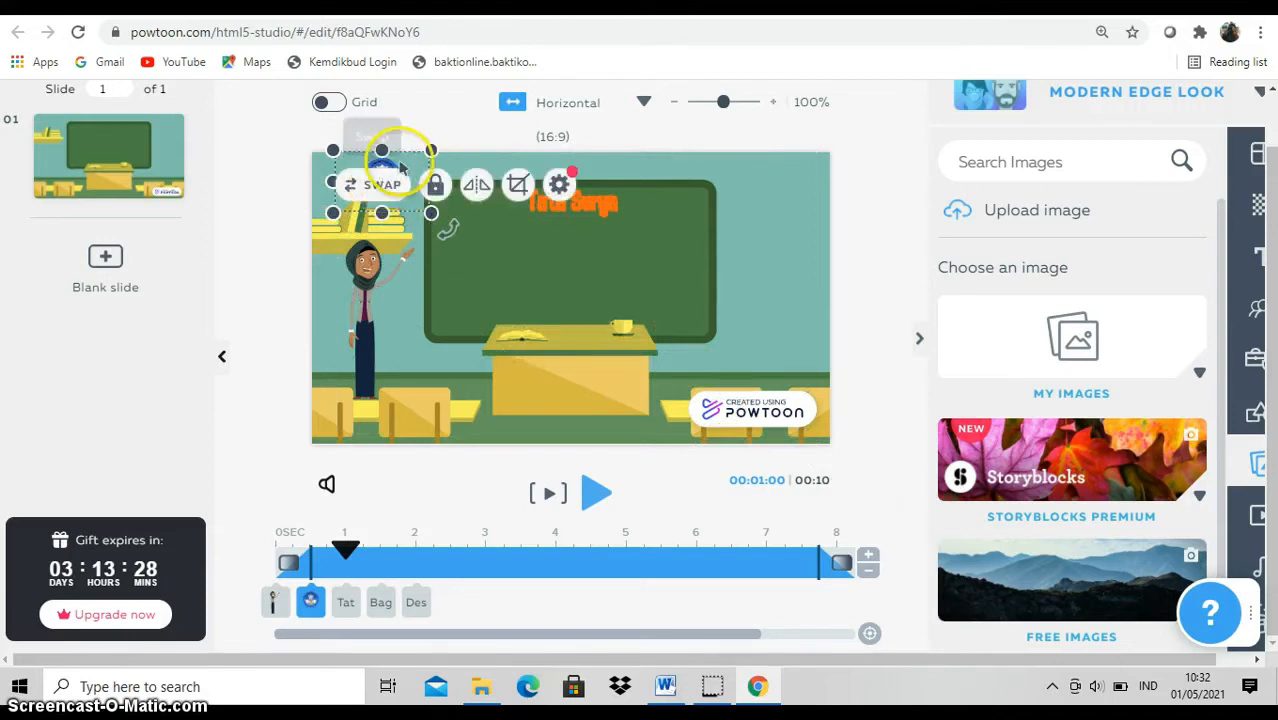
left_click_drag(400, 156, 372, 158)
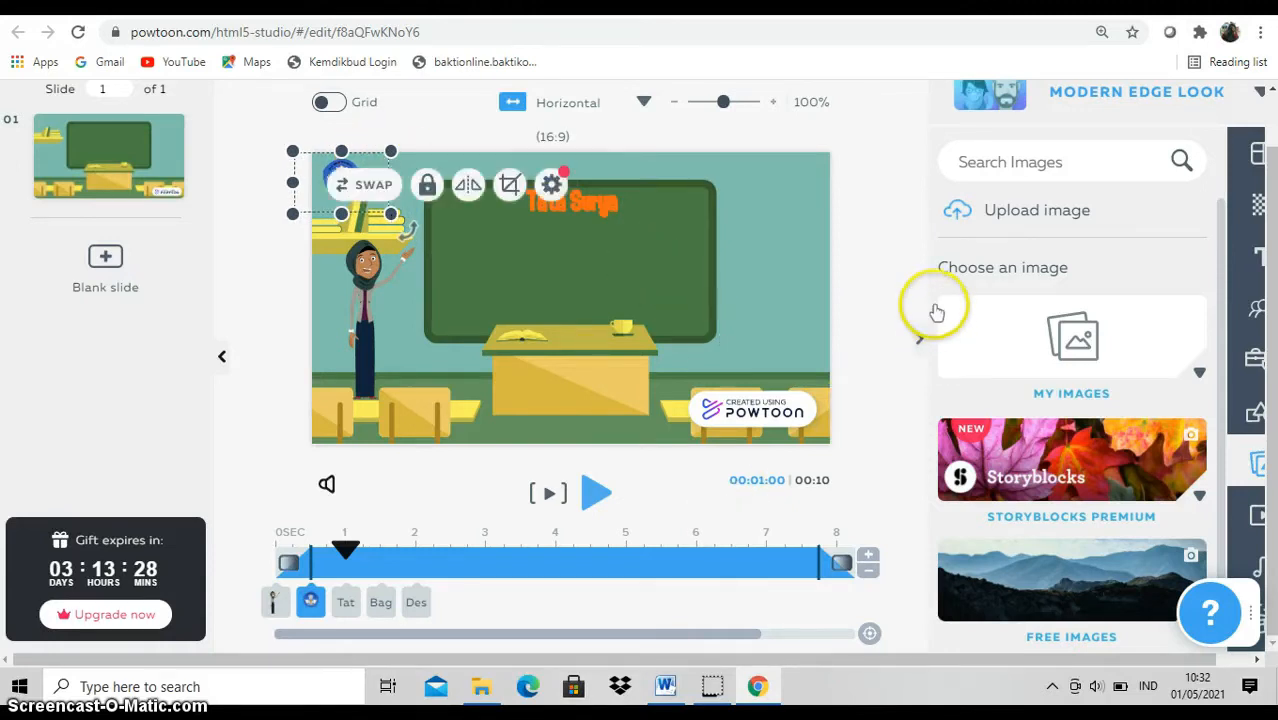
left_click(883, 312)
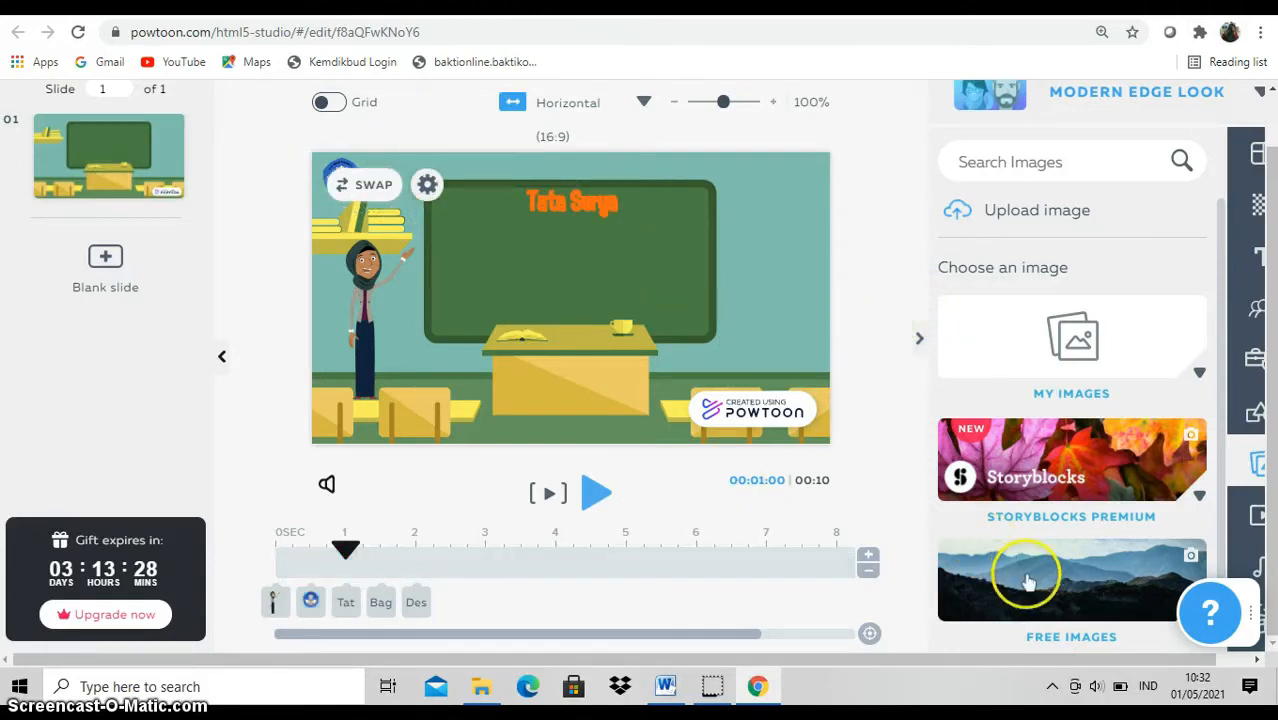
Upload the logo didamba tanpa bg image, shrink it and place it near the slide's upper-right corner beside the chalkboard.
left_click(1022, 214)
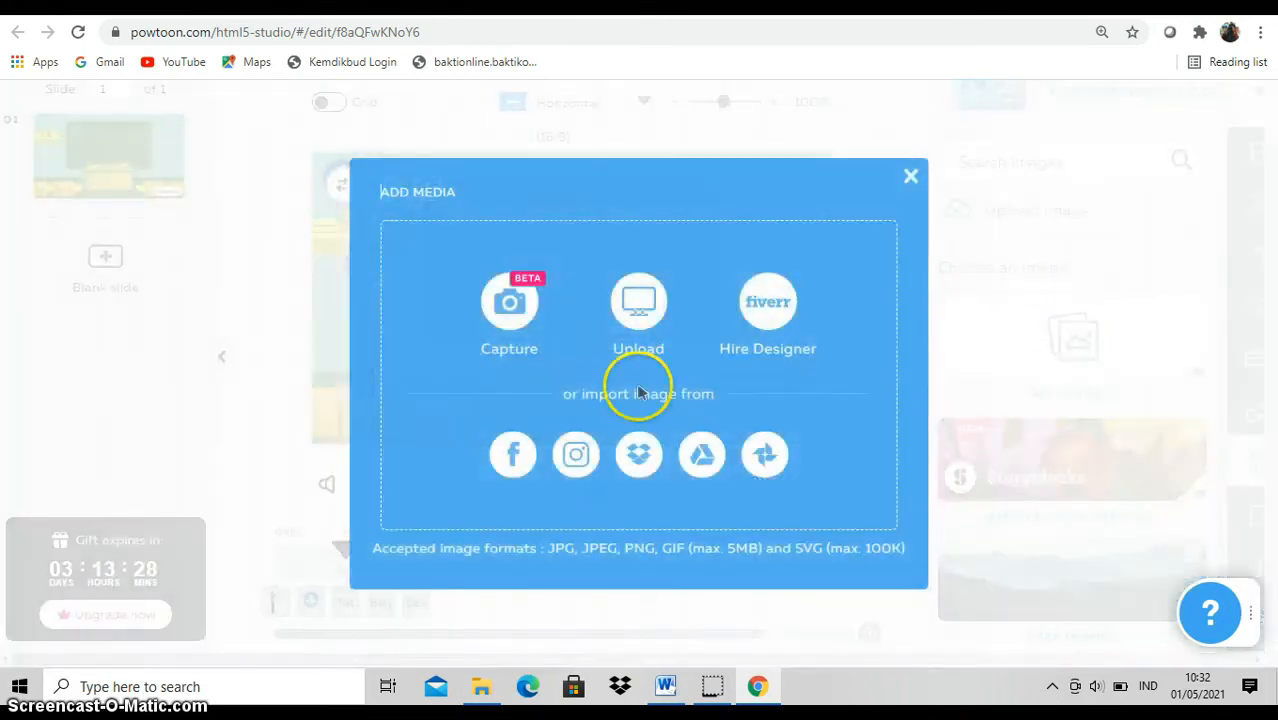
left_click(638, 305)
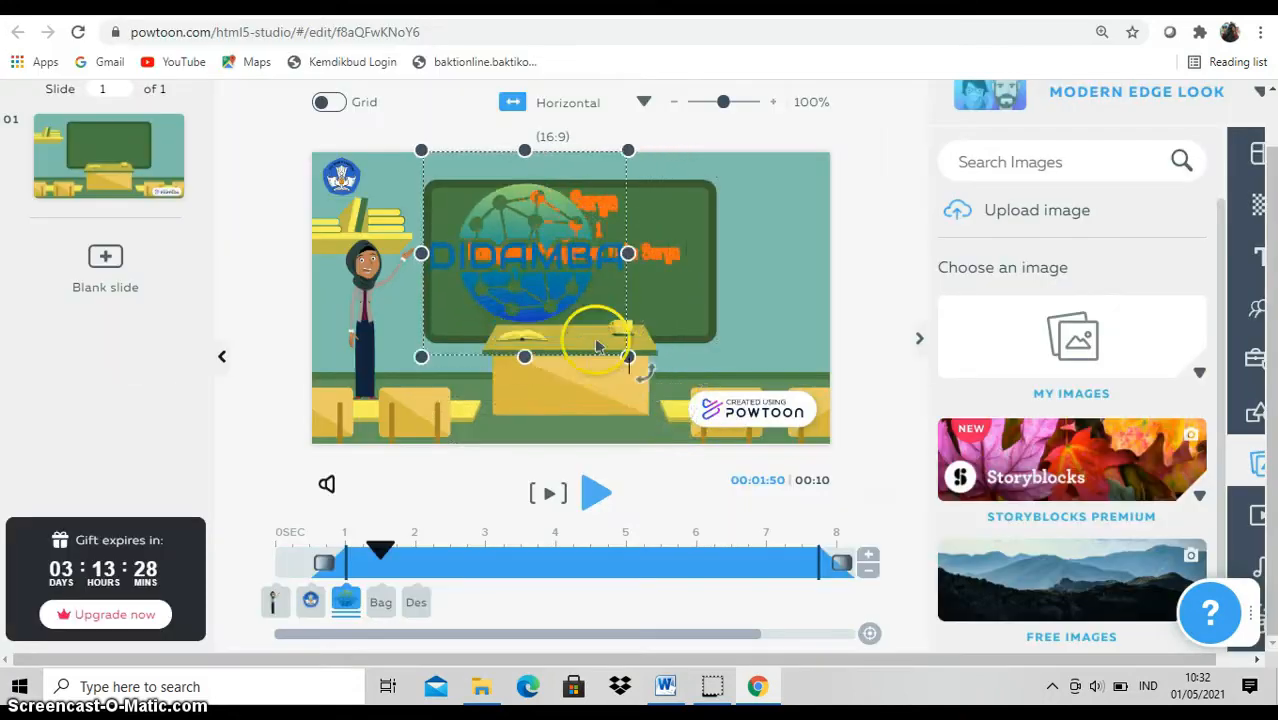
left_click_drag(635, 358, 482, 212)
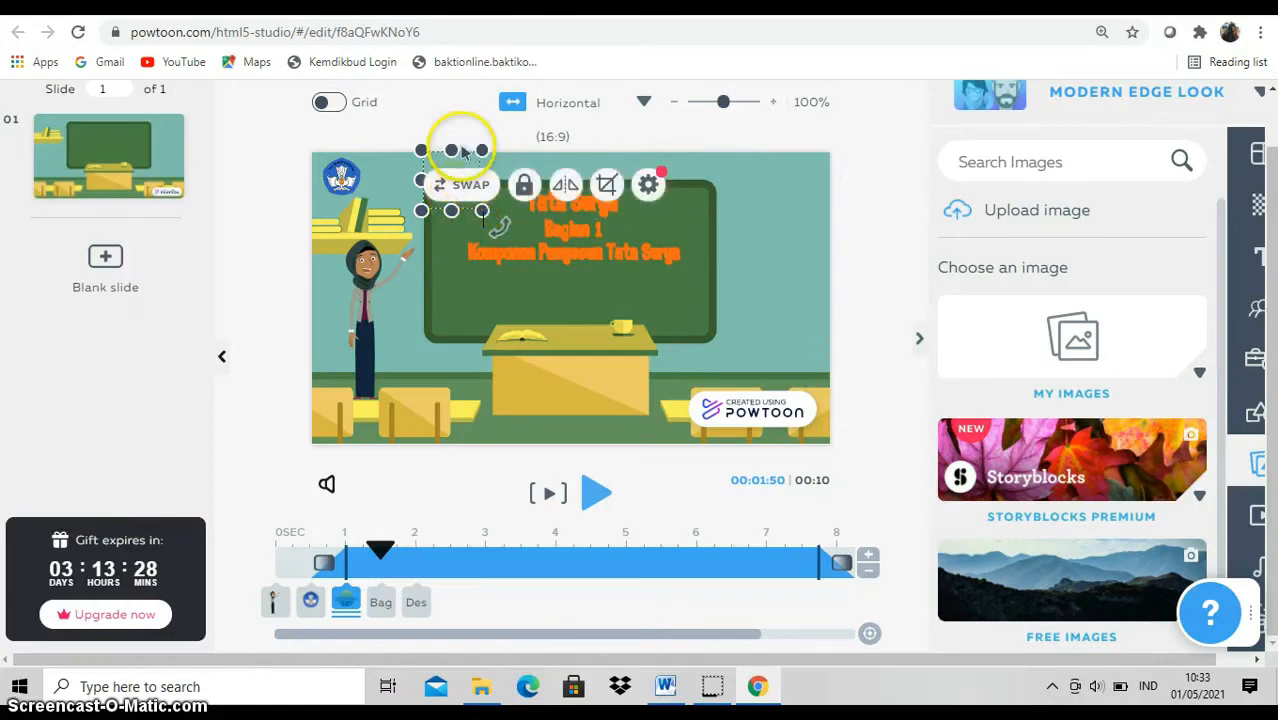
left_click_drag(461, 152, 757, 147)
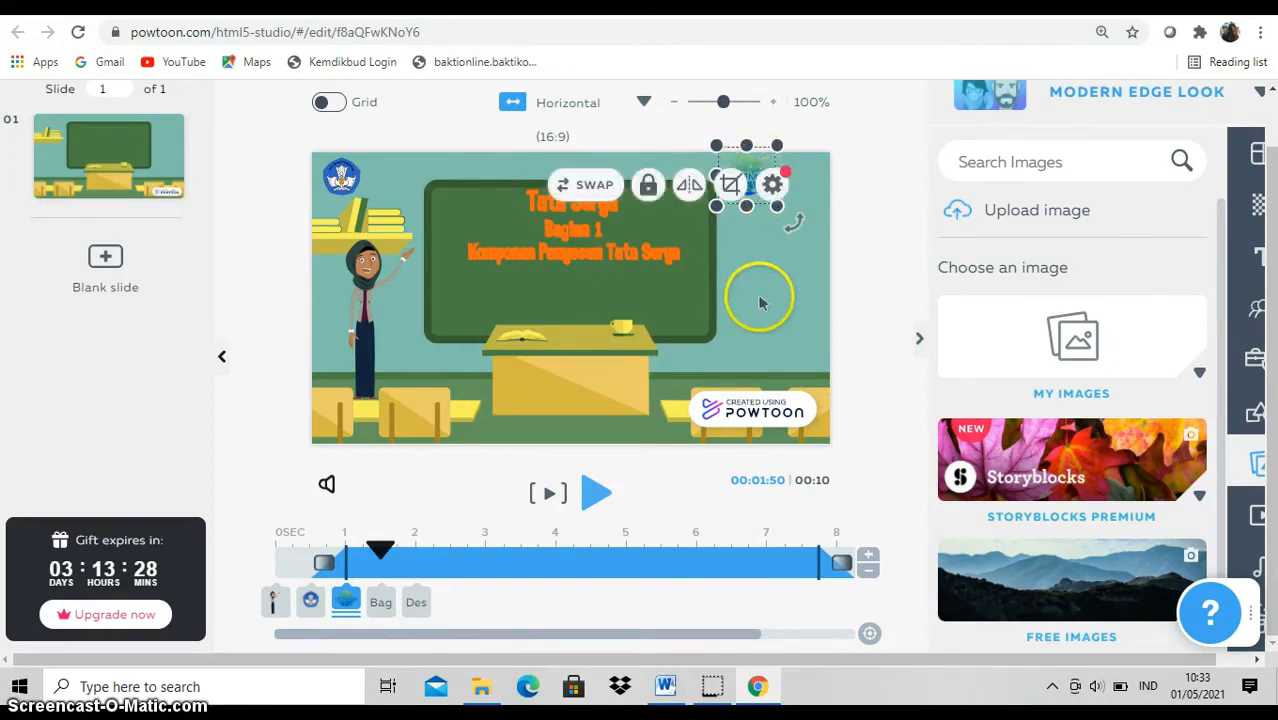
left_click(771, 185)
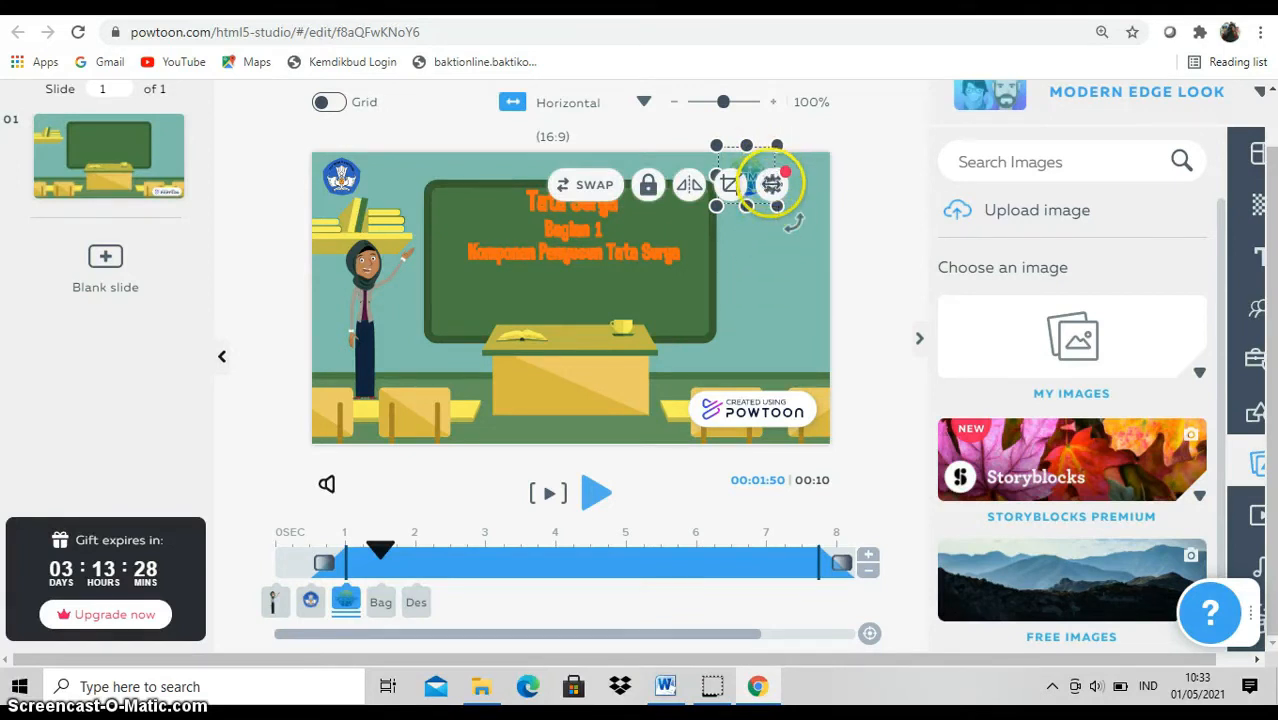
left_click(771, 185)
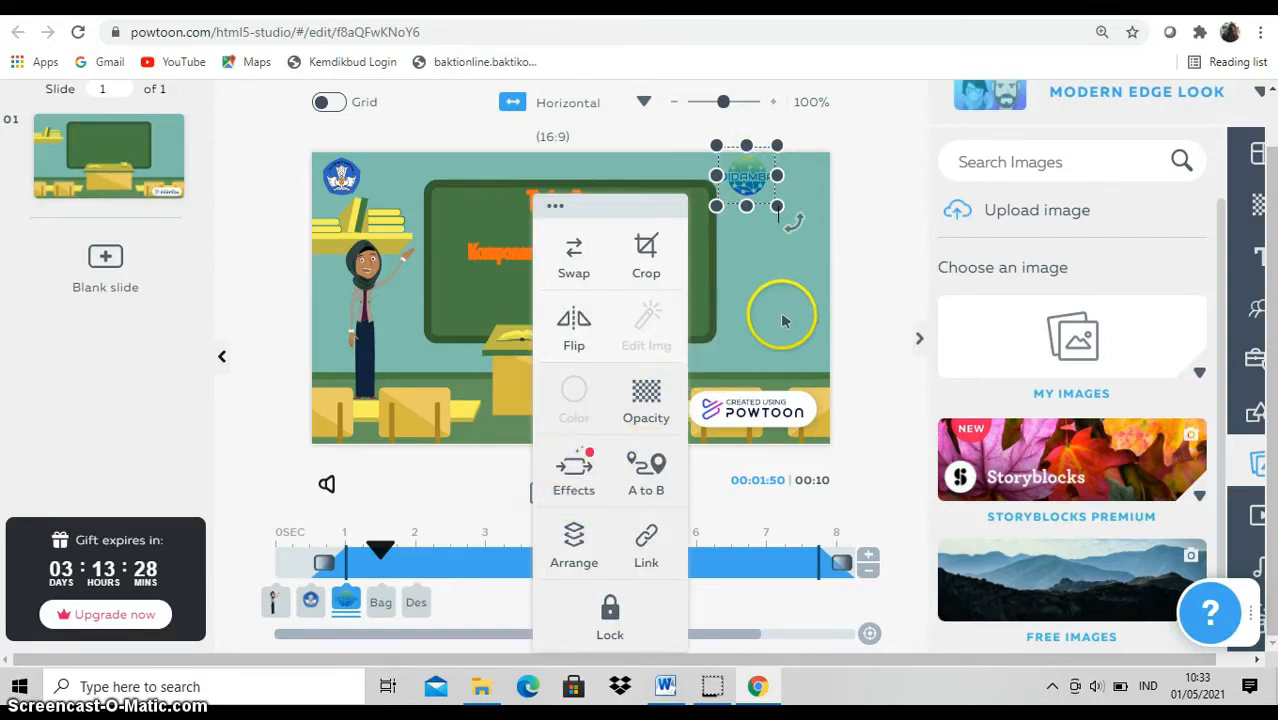
left_click(789, 320)
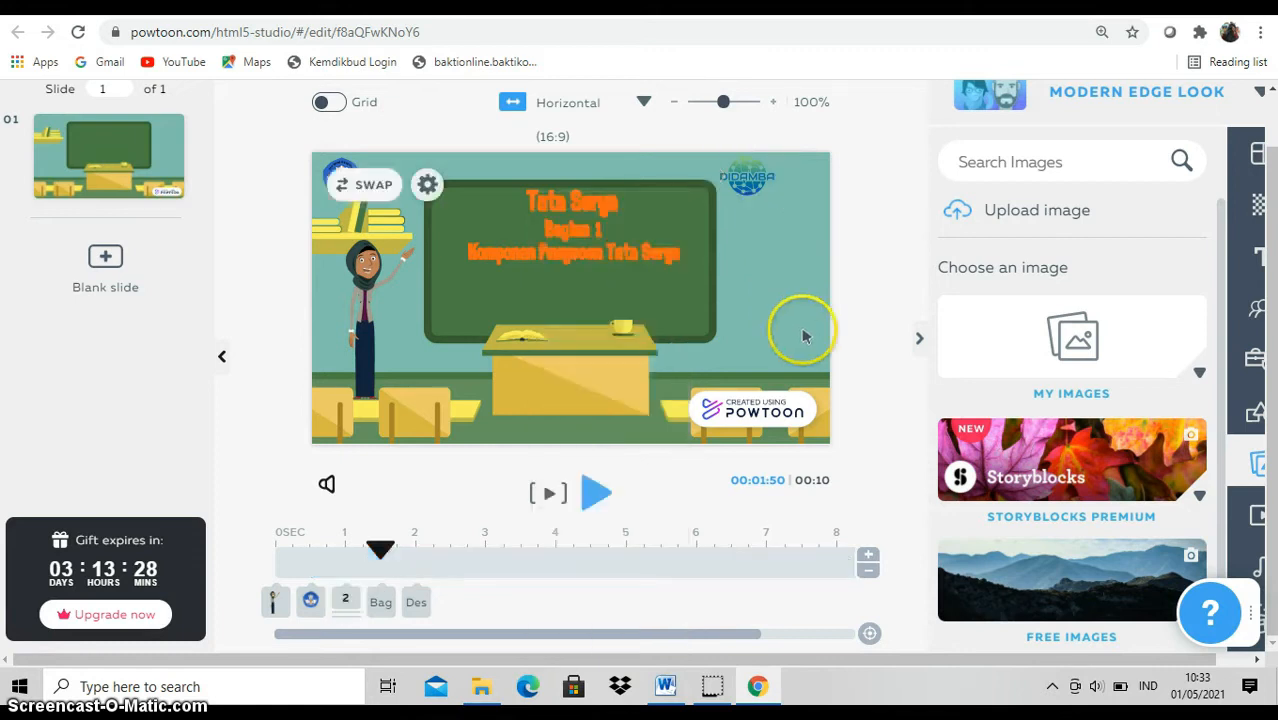
Upload the logo ipa tanpa bg image from the WBA sesi 3 folder to slide 1.
left_click(1037, 212)
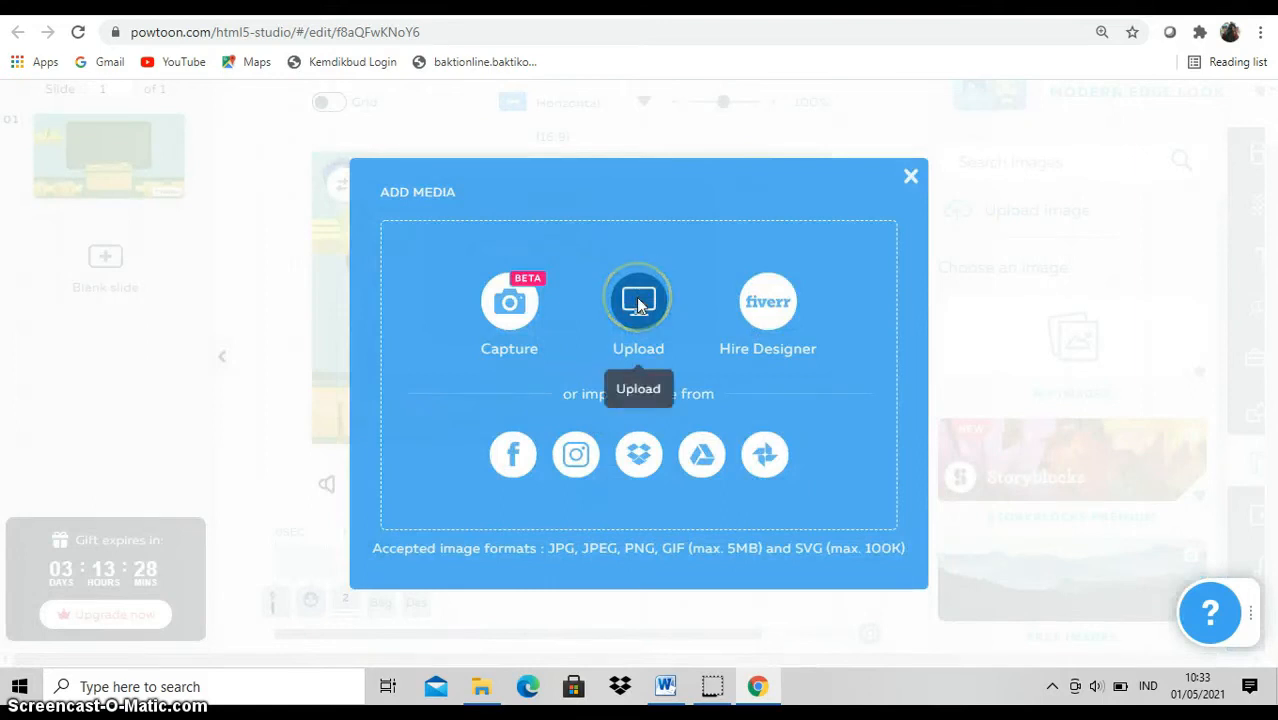
left_click(638, 305)
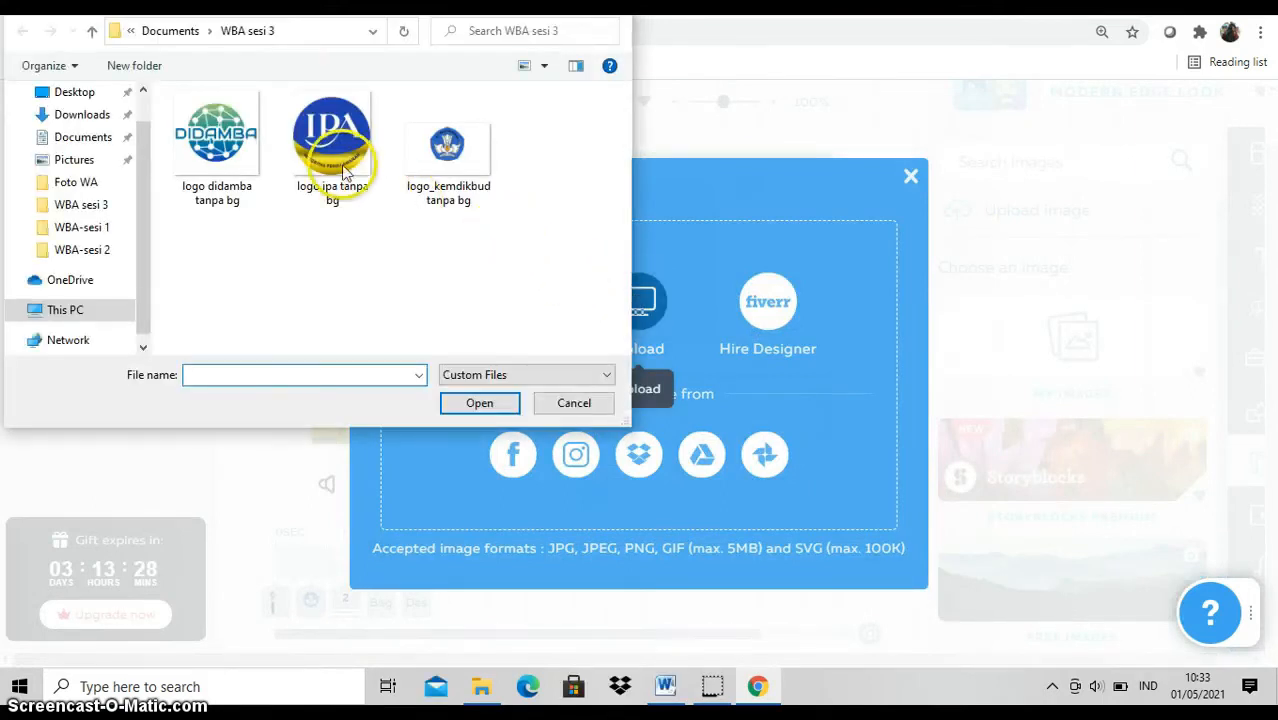
left_click(344, 172)
left_click(479, 402)
Shrink the IPA logo and place it in the slide's upper-right corner next to the Didamba logo.
left_click_drag(538, 280, 474, 200)
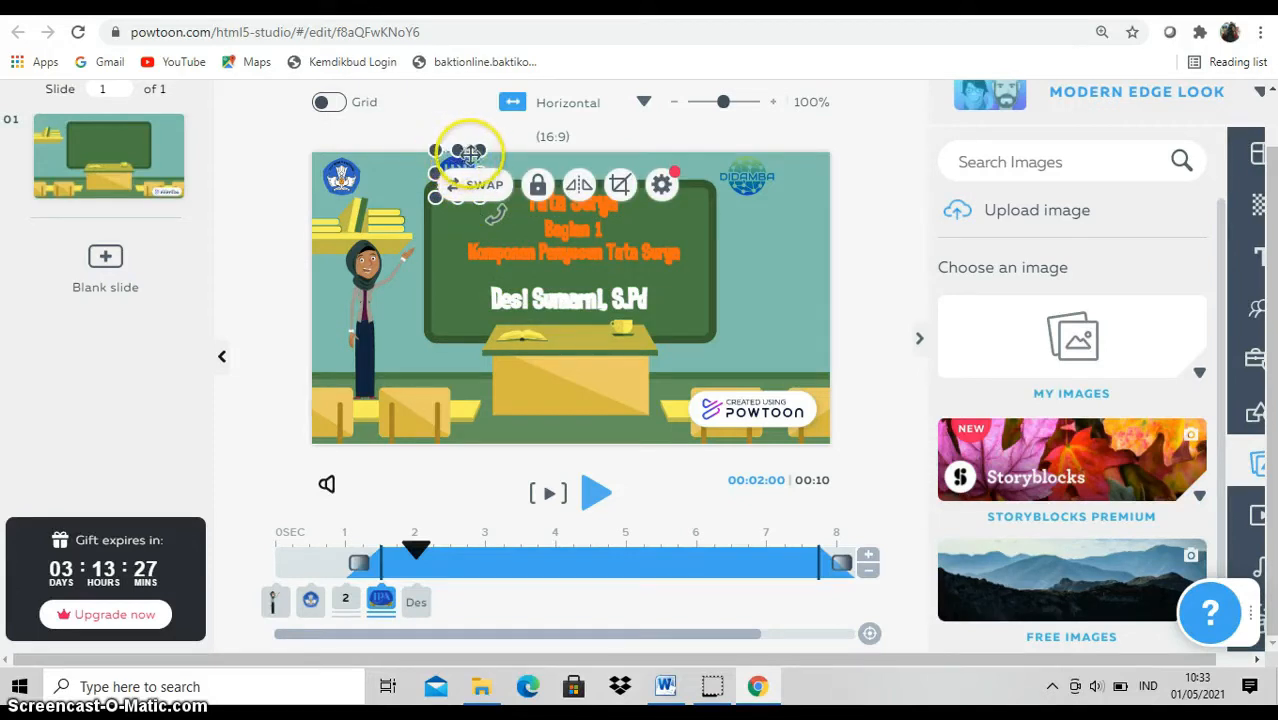
left_click_drag(468, 150, 808, 158)
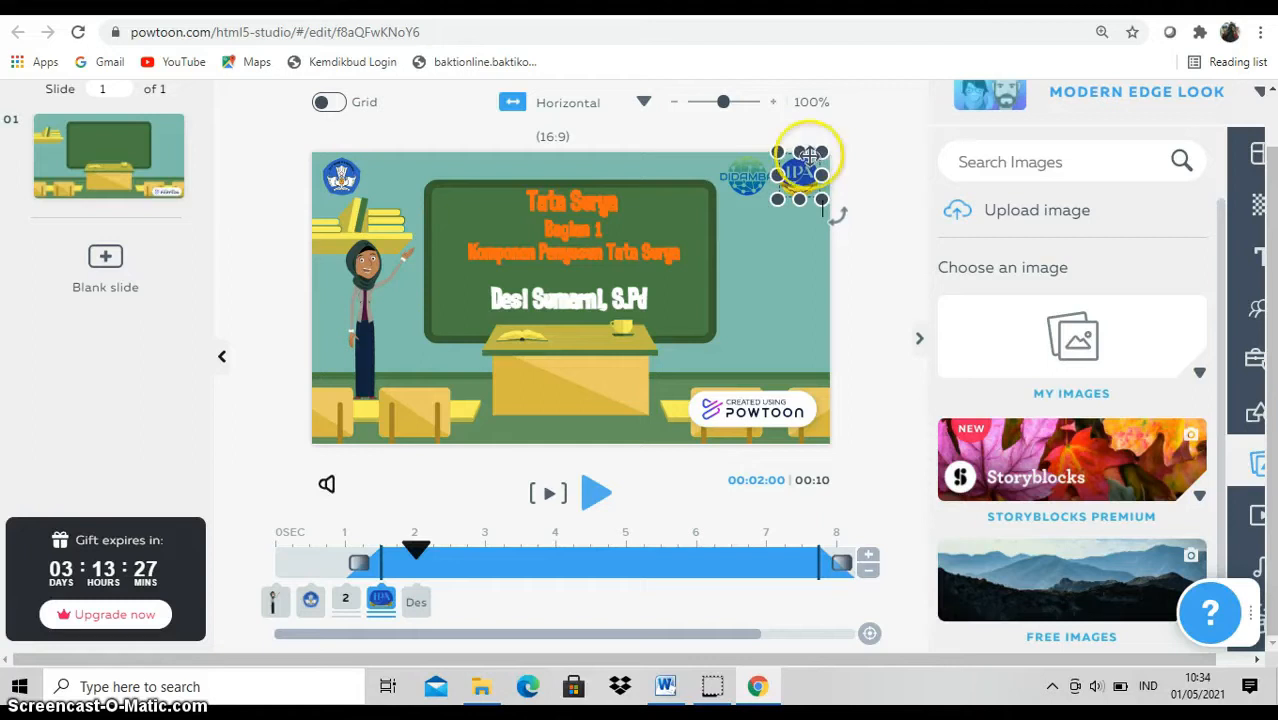
left_click_drag(808, 158, 809, 159)
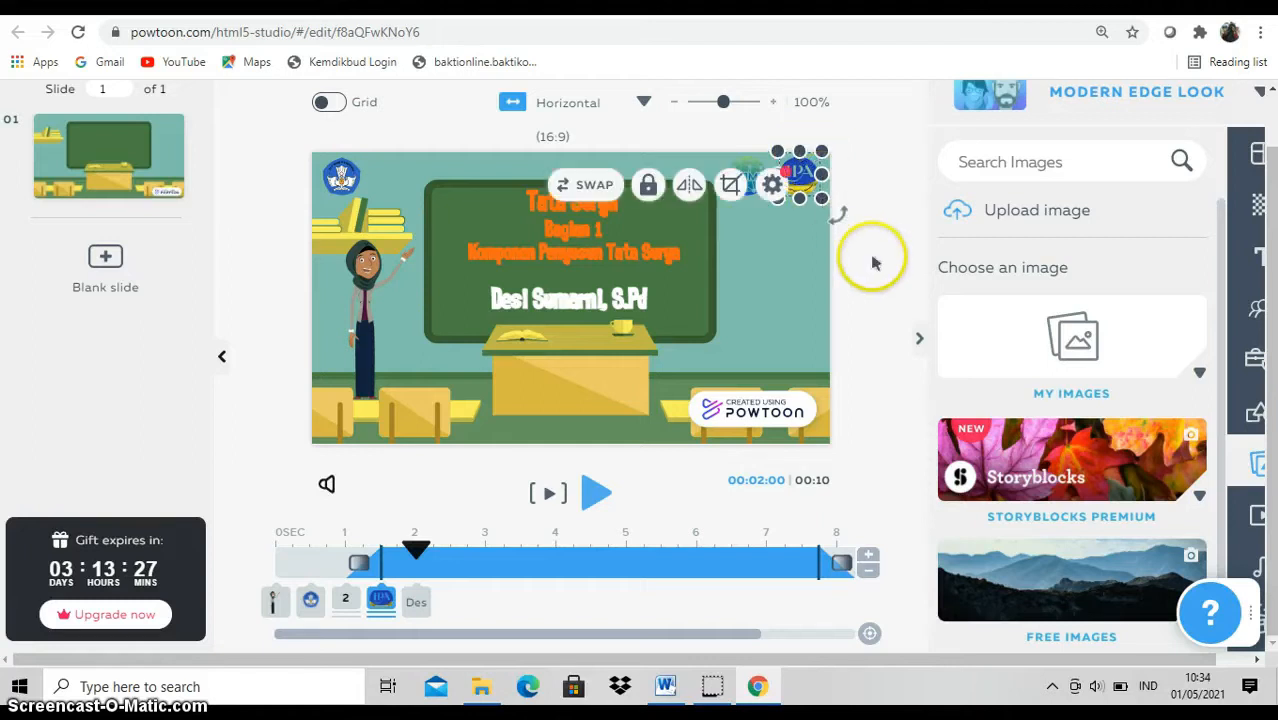
left_click(873, 257)
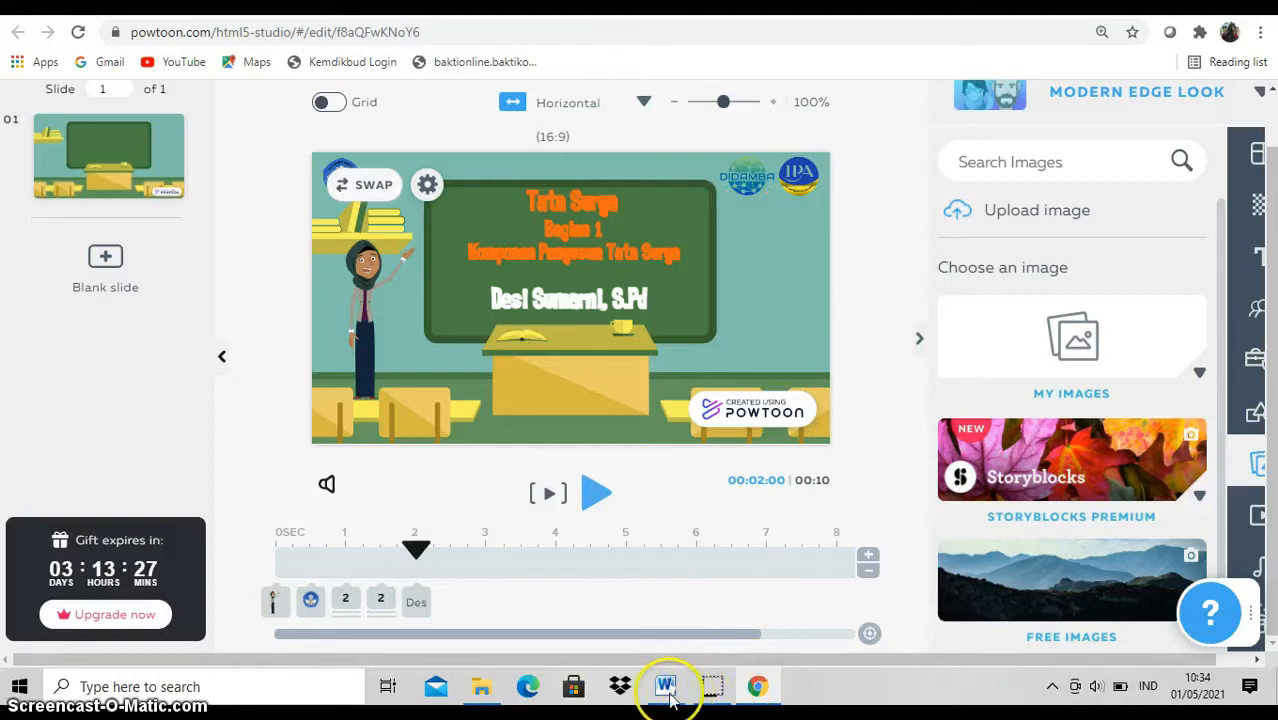
Check the Opening Title row of the script in Word, then paste its greeting narration as body text on slide 1 in Powtoon.
left_click(655, 590)
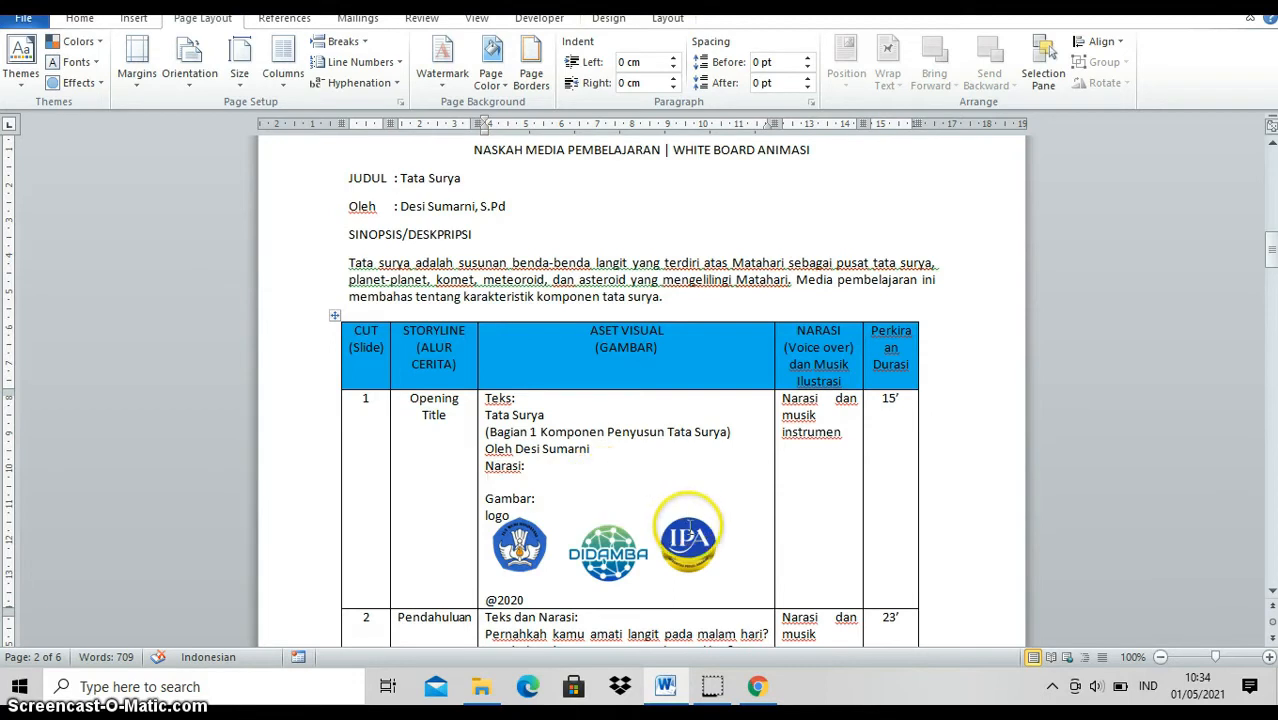
left_click(758, 688)
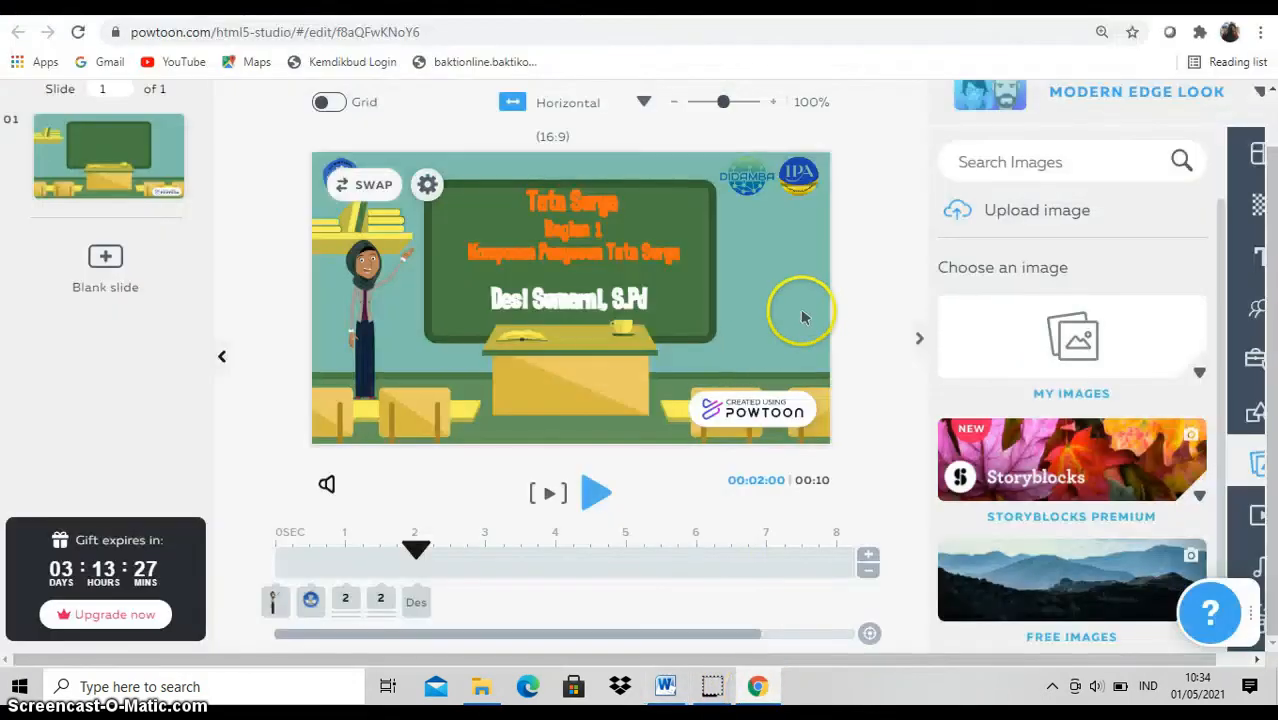
left_click(1259, 263)
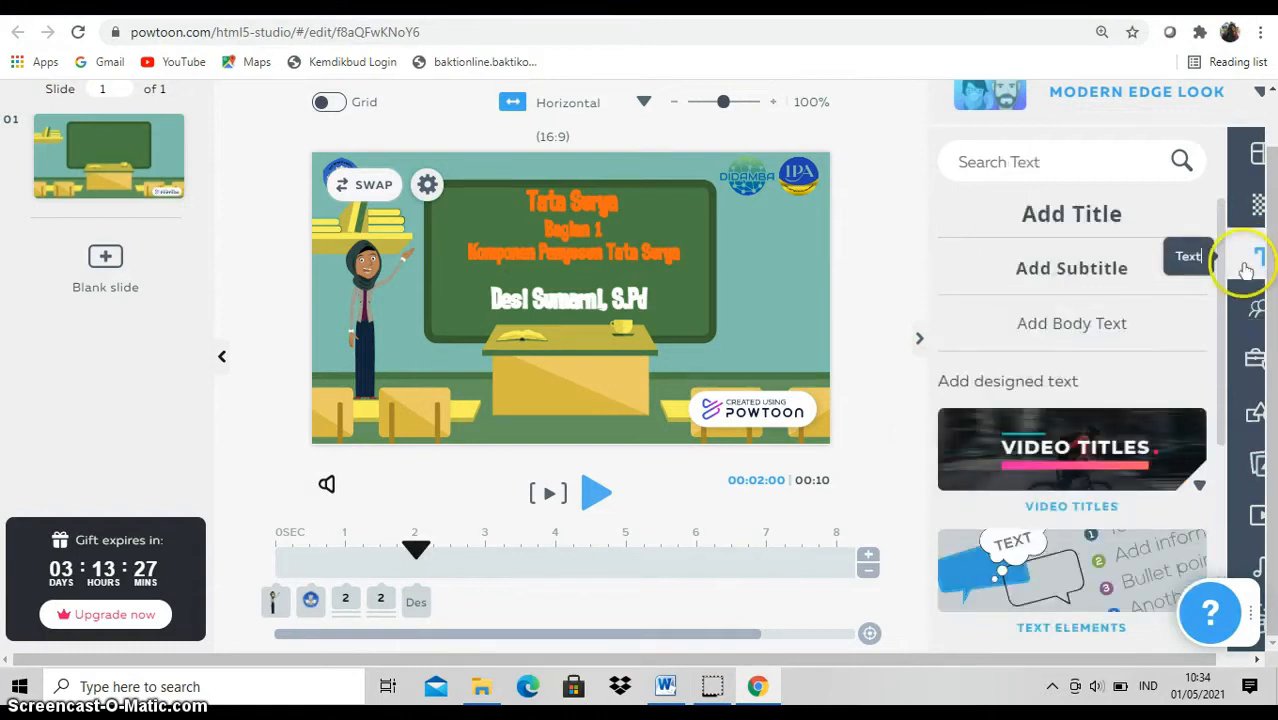
left_click(1078, 326)
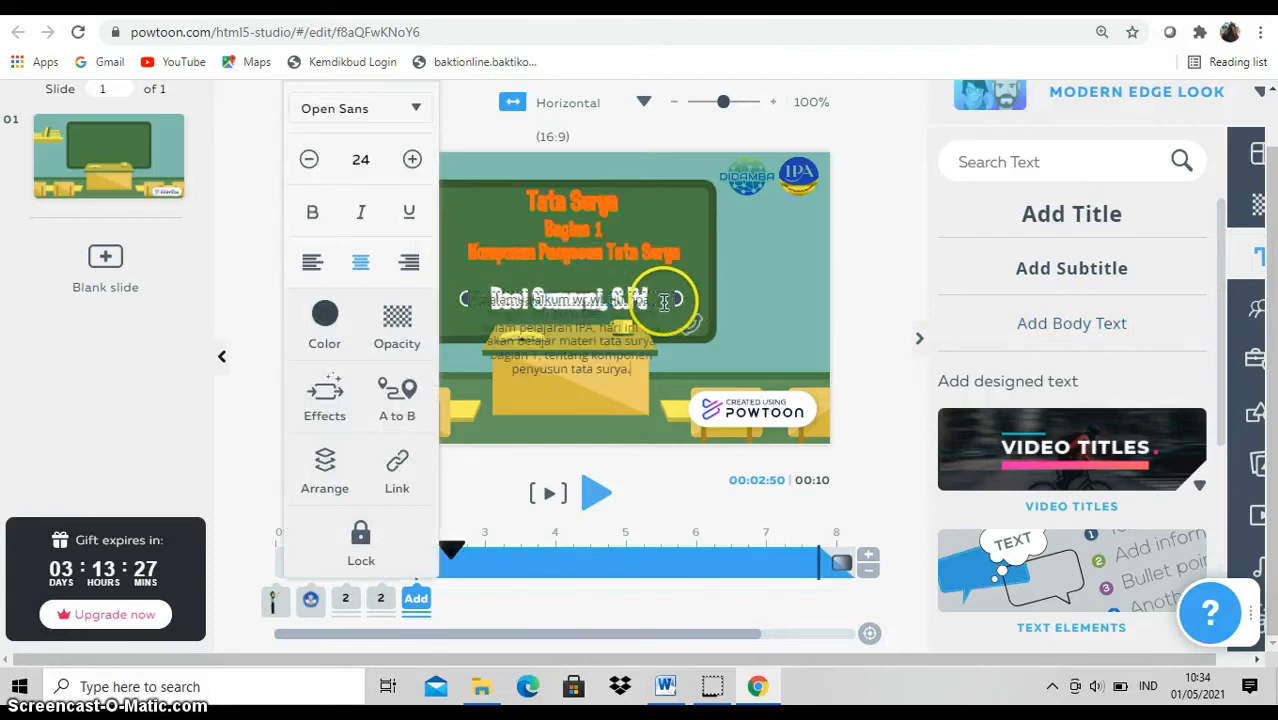
key("ctrl+v")
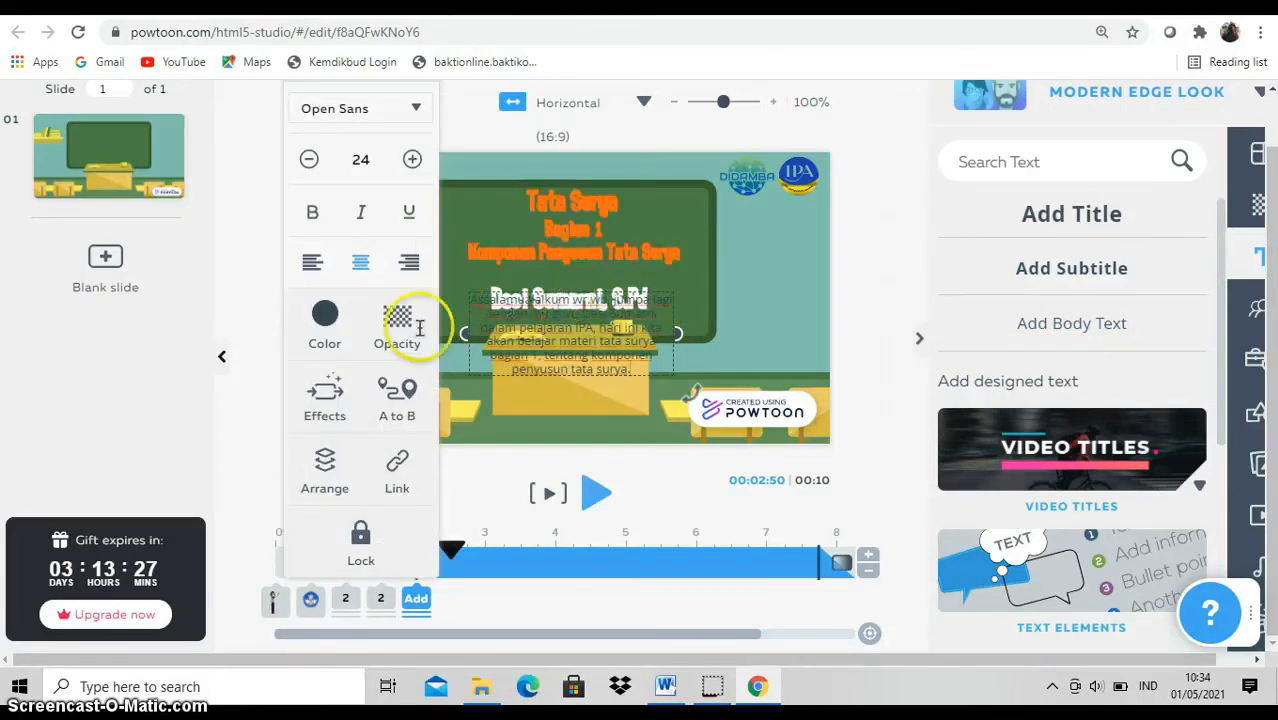
Set the narration text's color to white #FFFFFF.
left_click(324, 318)
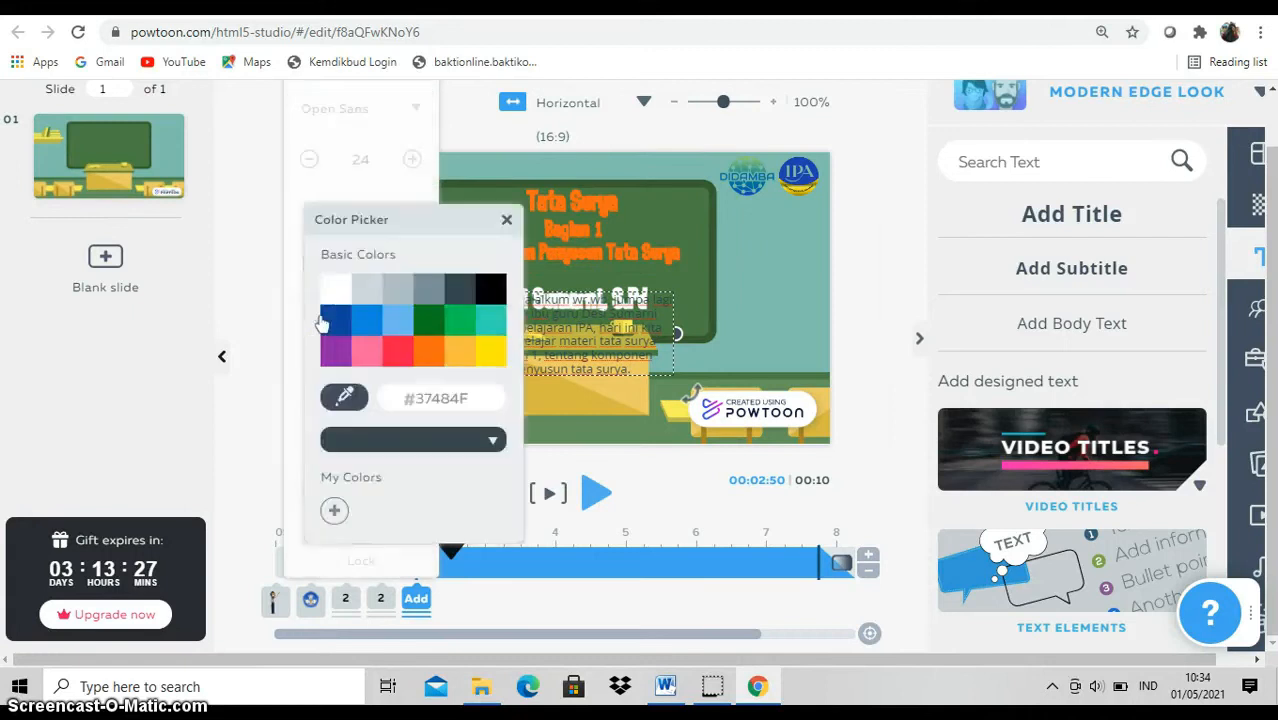
left_click(335, 292)
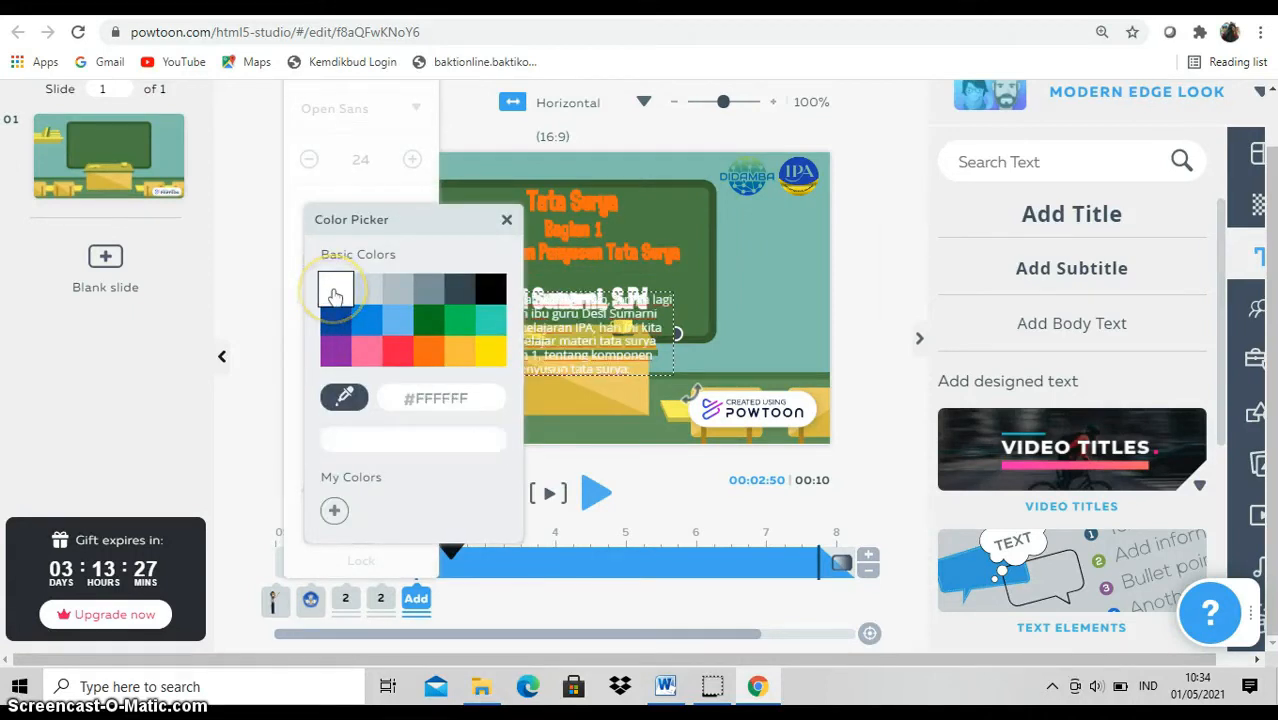
left_click(507, 221)
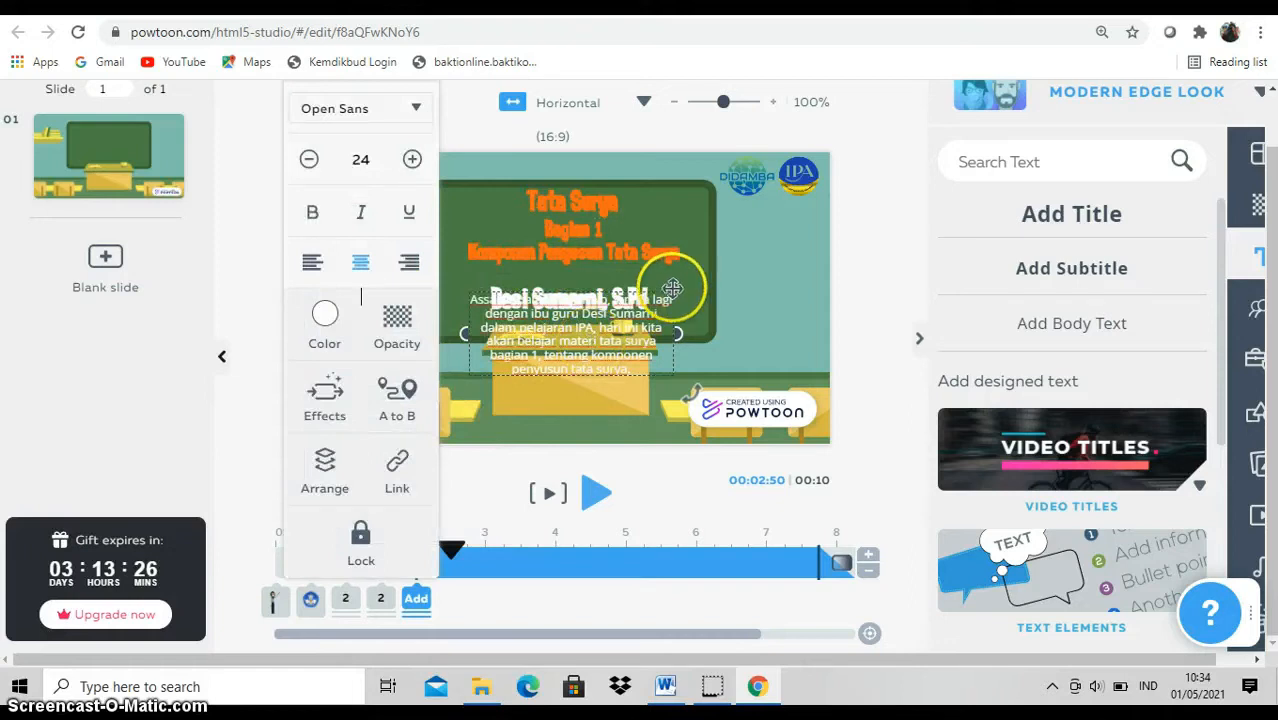
left_click(736, 286)
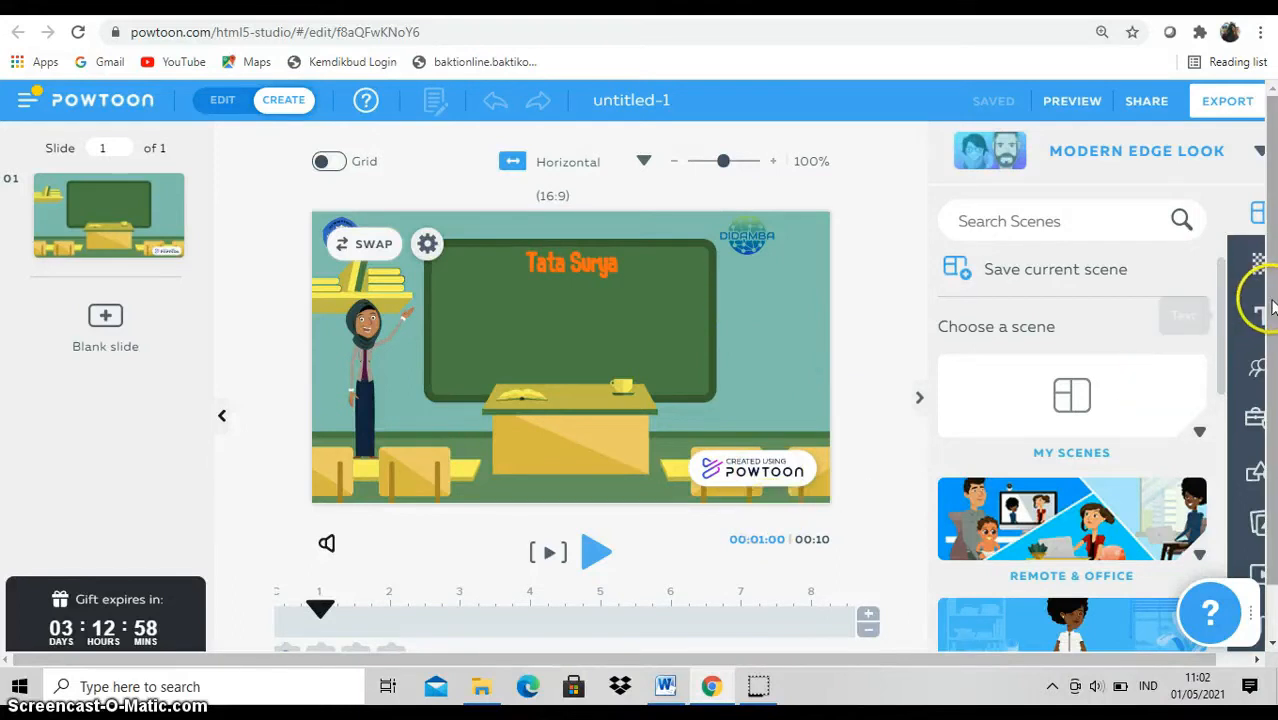
Return slide 1's playhead to 0 seconds and check the woman character's span on the timeline.
scroll(1270, 313, "down", 1)
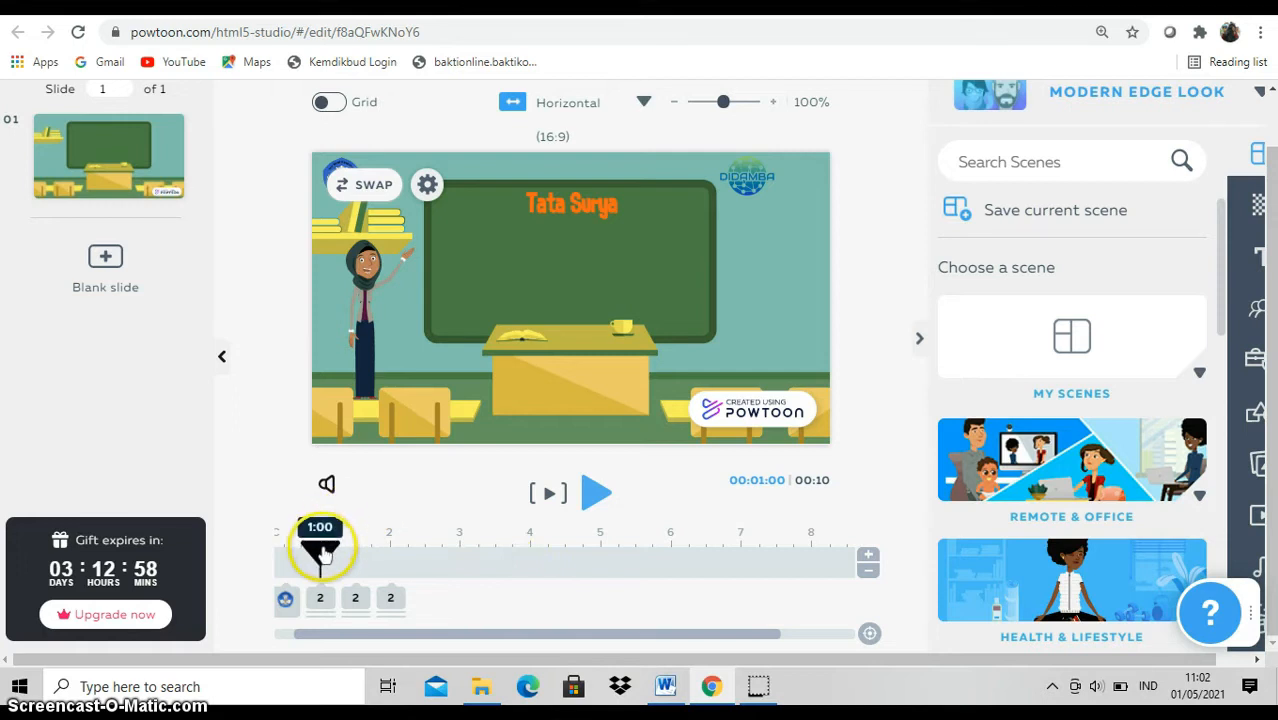
left_click_drag(320, 558, 268, 588)
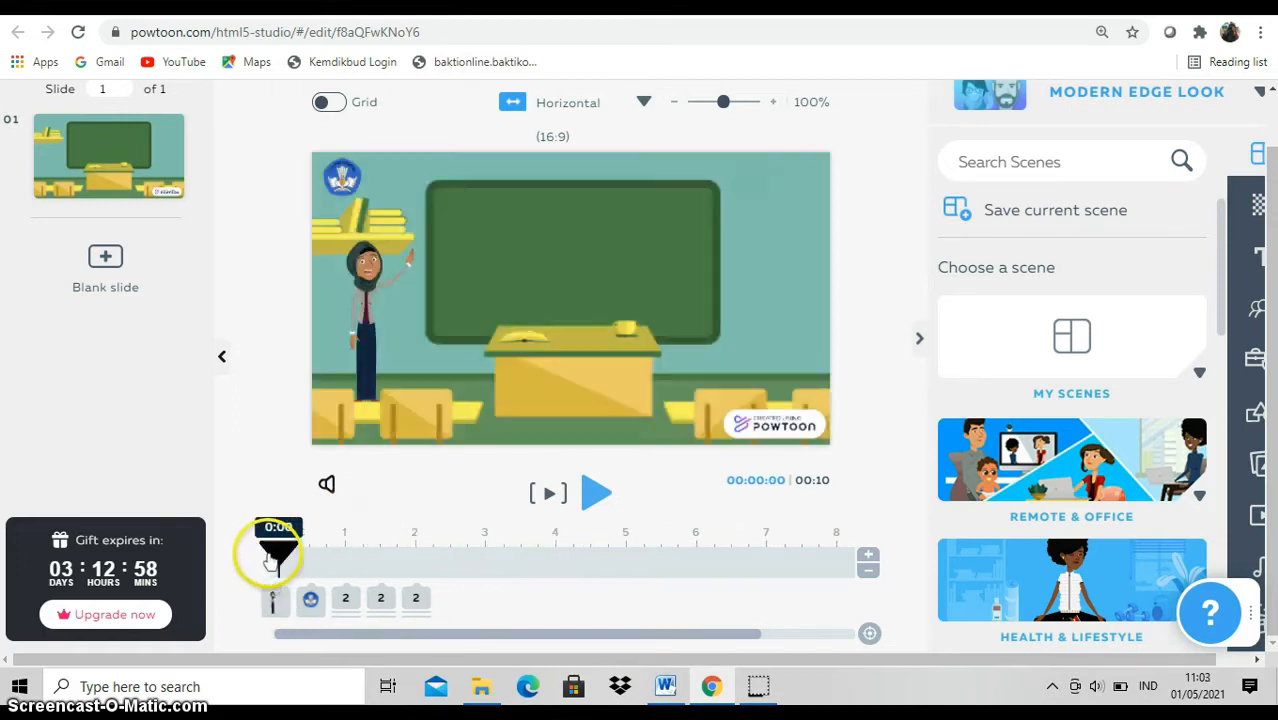
left_click(277, 603)
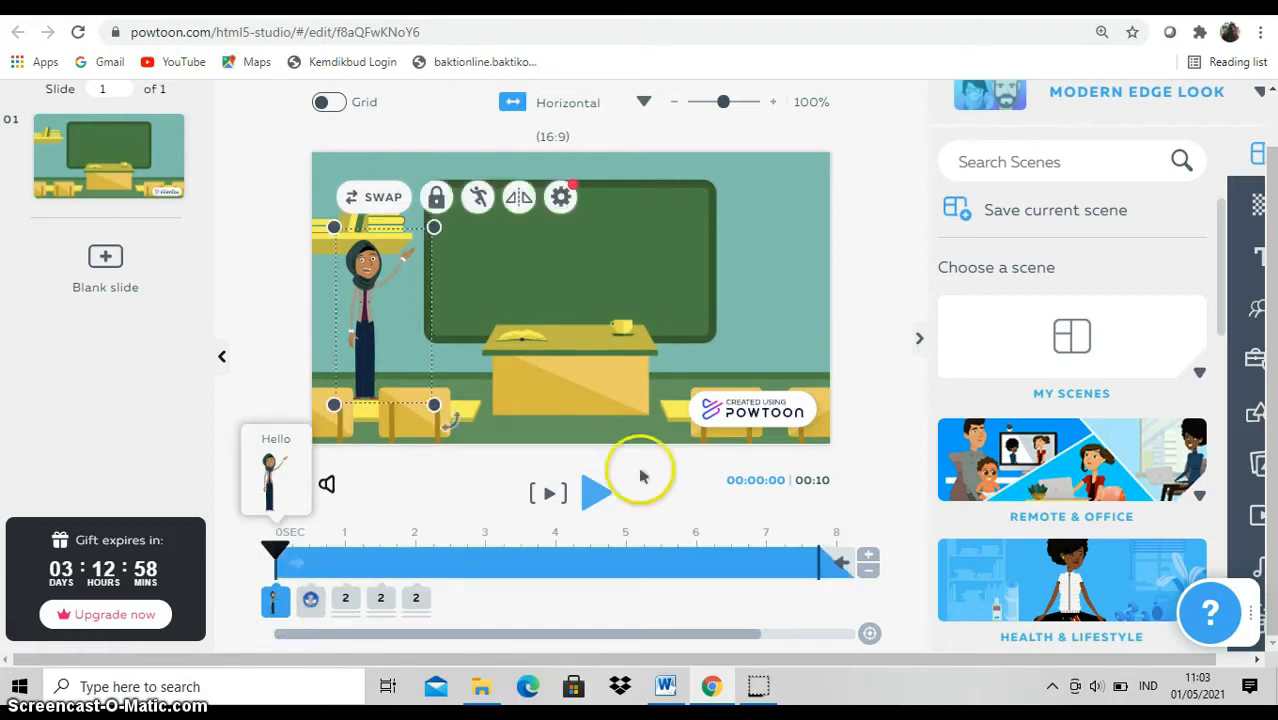
left_click(910, 410)
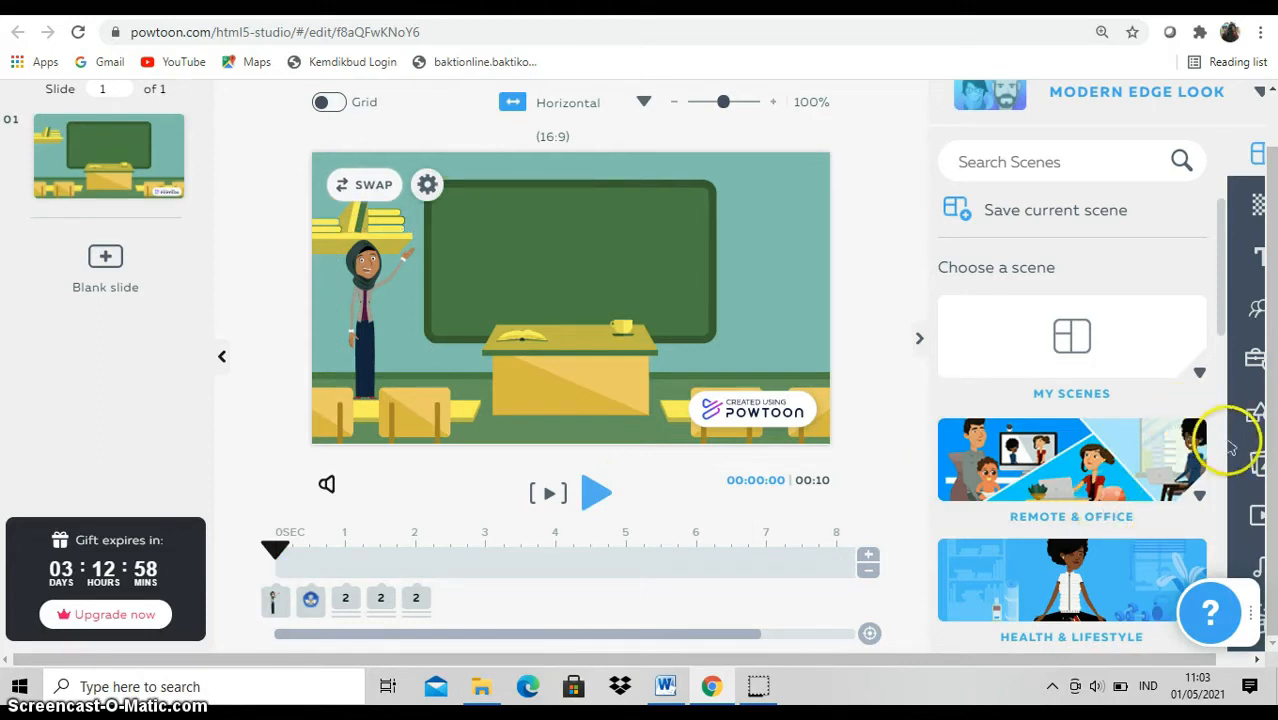
Add body text to slide 1 and fill it with the Opening Title greeting narration copied from the Word script.
left_click(1260, 570)
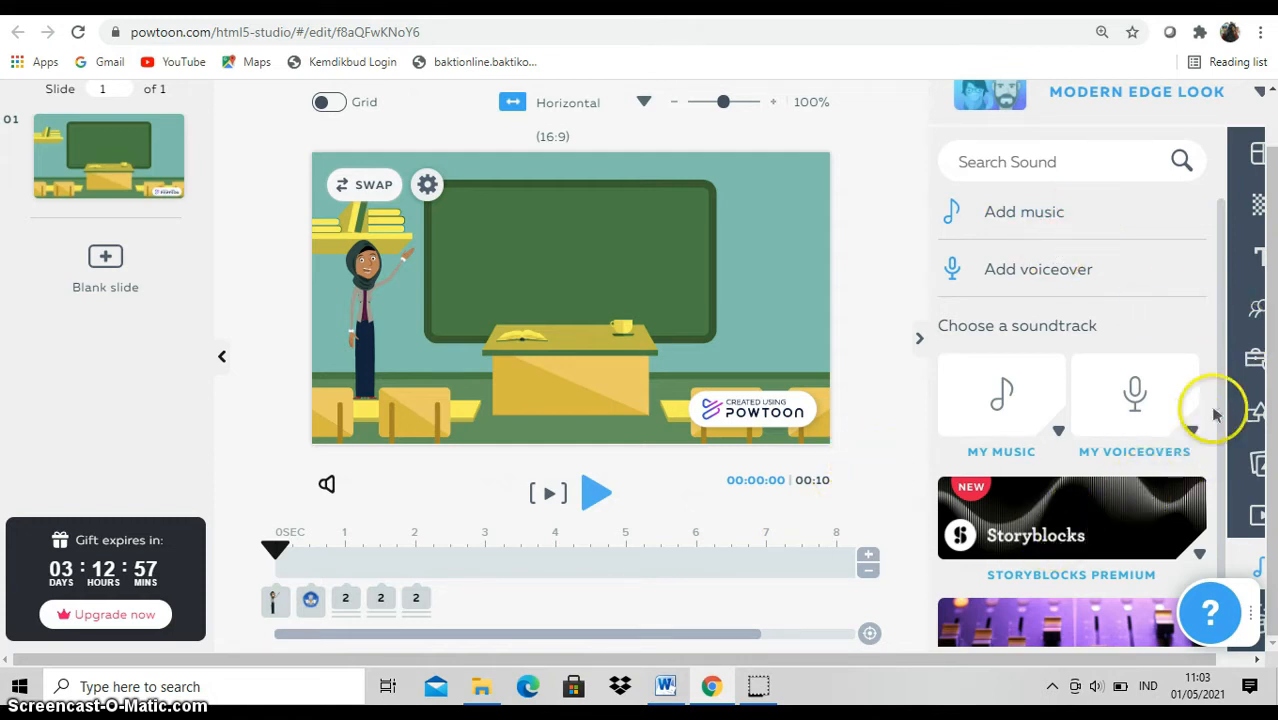
left_click(1257, 259)
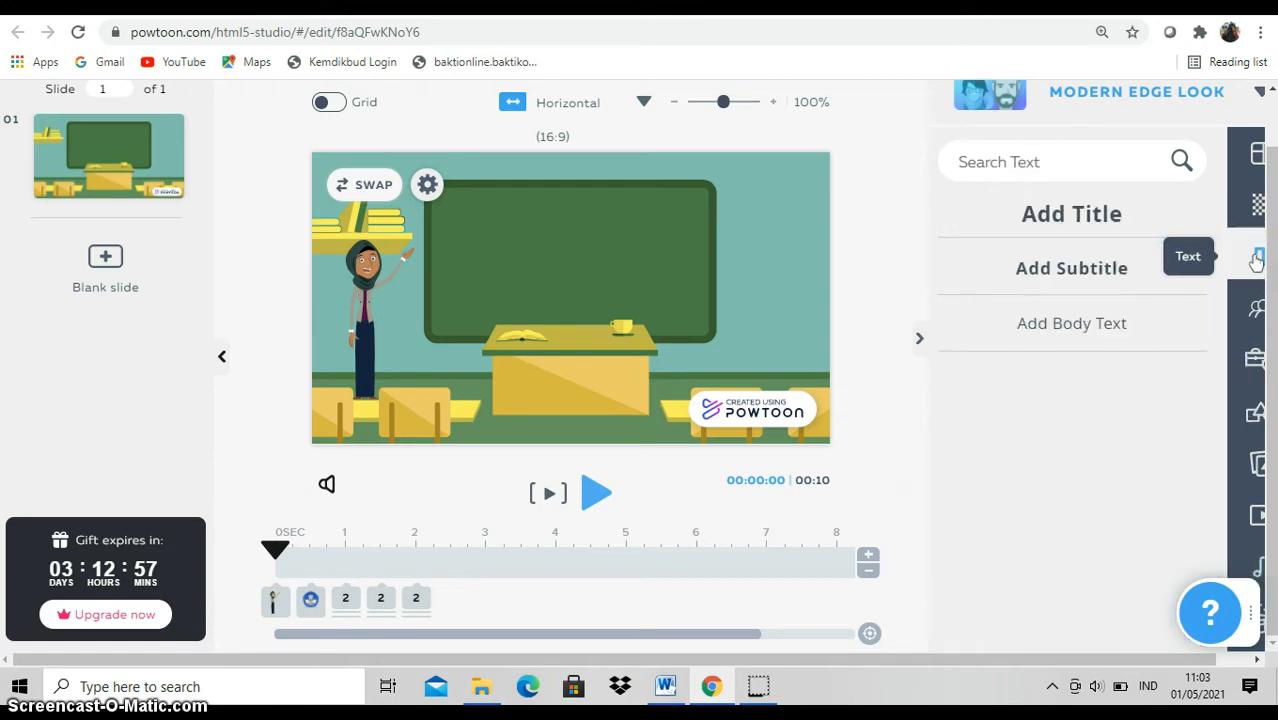
left_click(1101, 331)
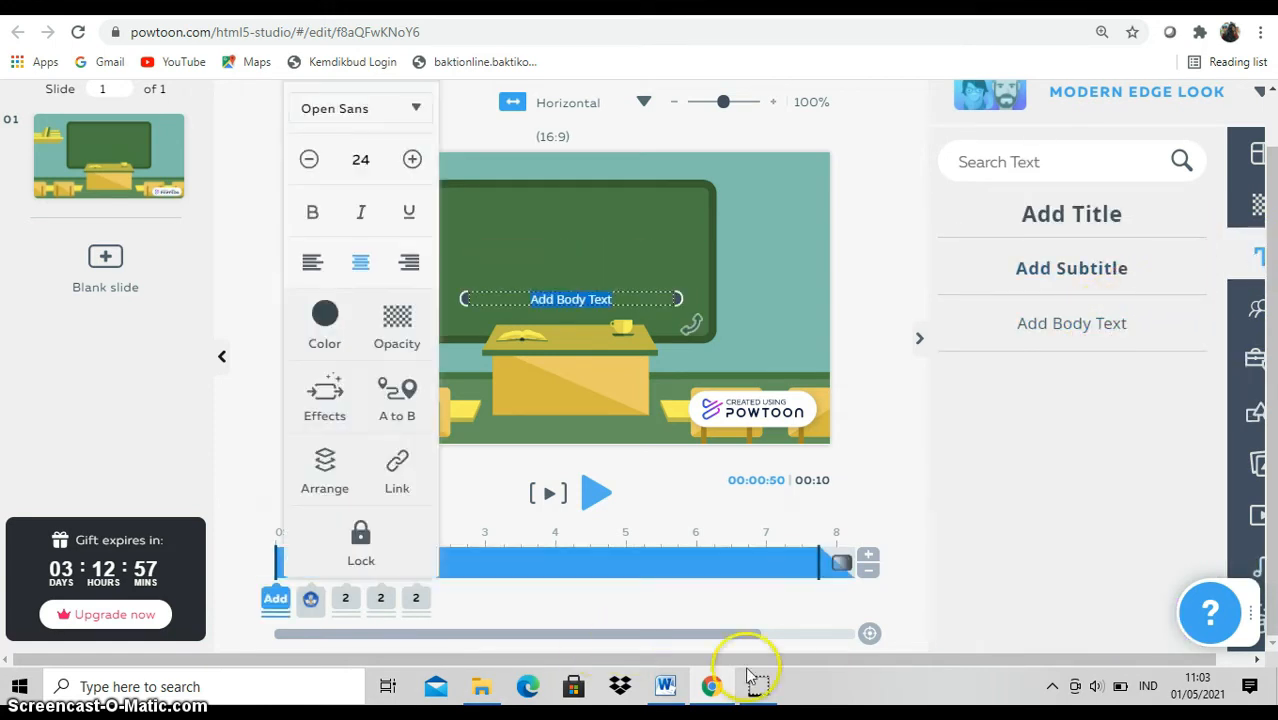
left_click(666, 686)
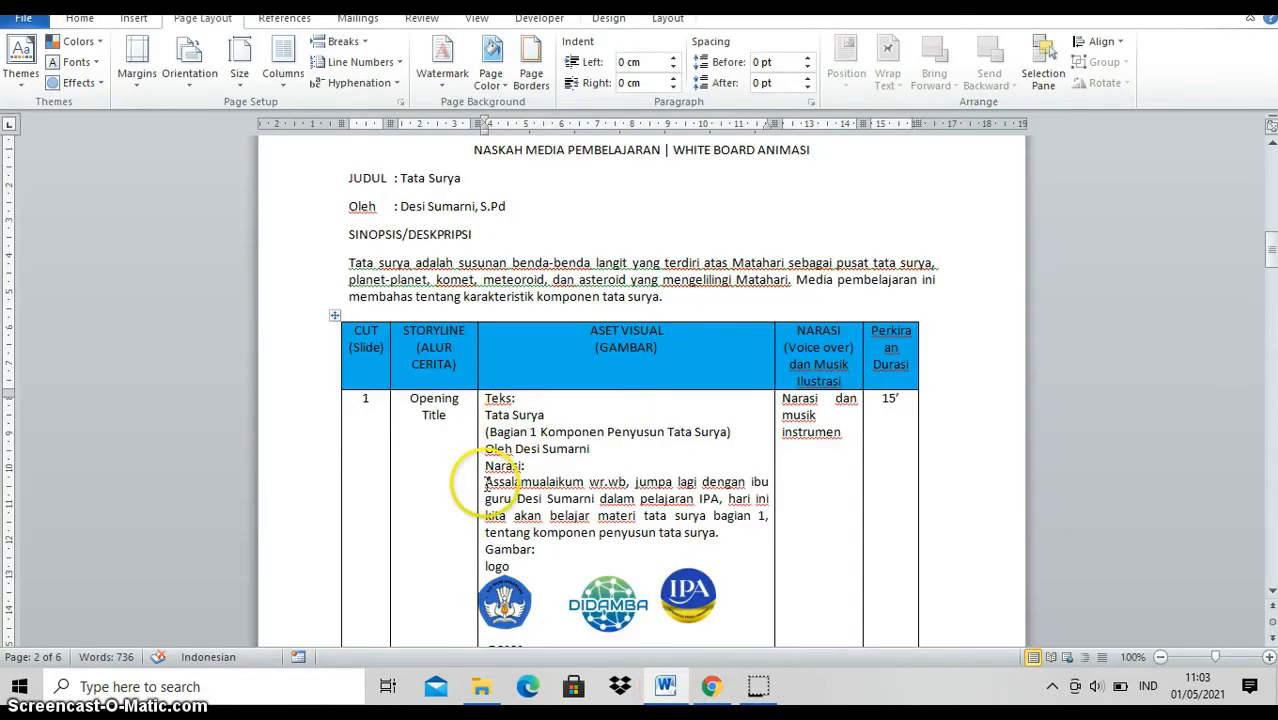
triple_click(555, 497)
left_click(710, 686)
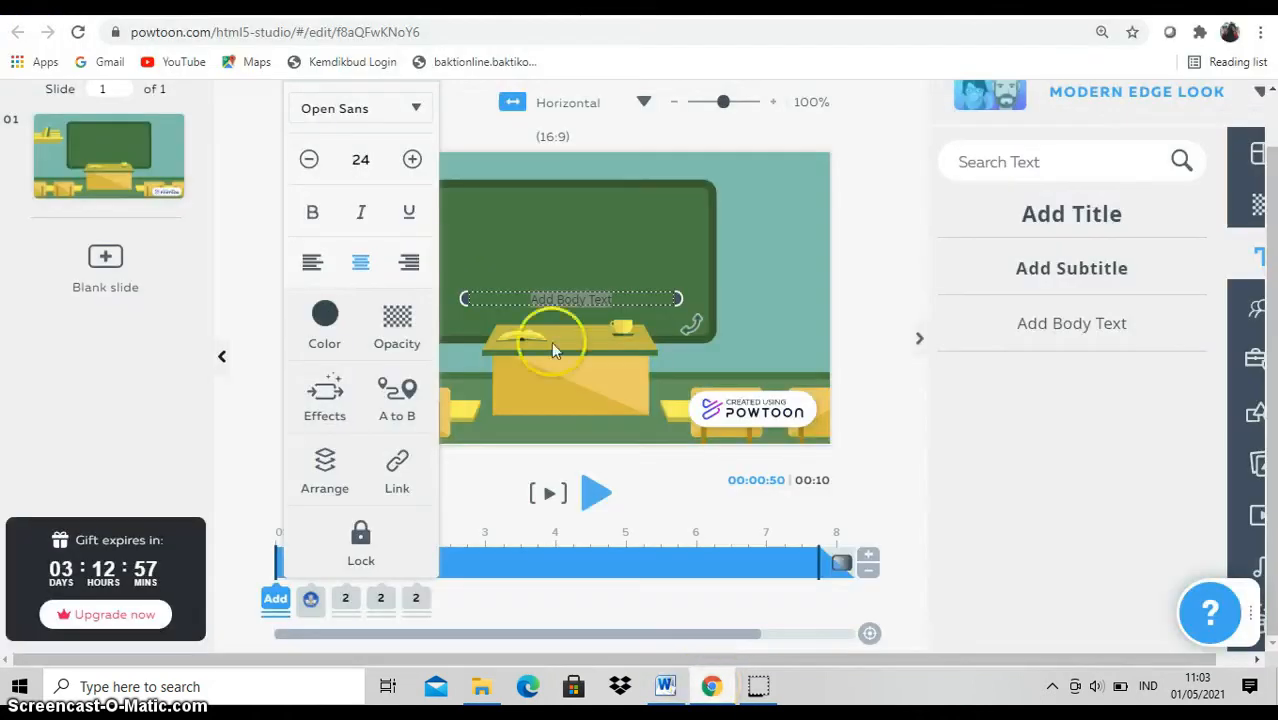
double_click(537, 297)
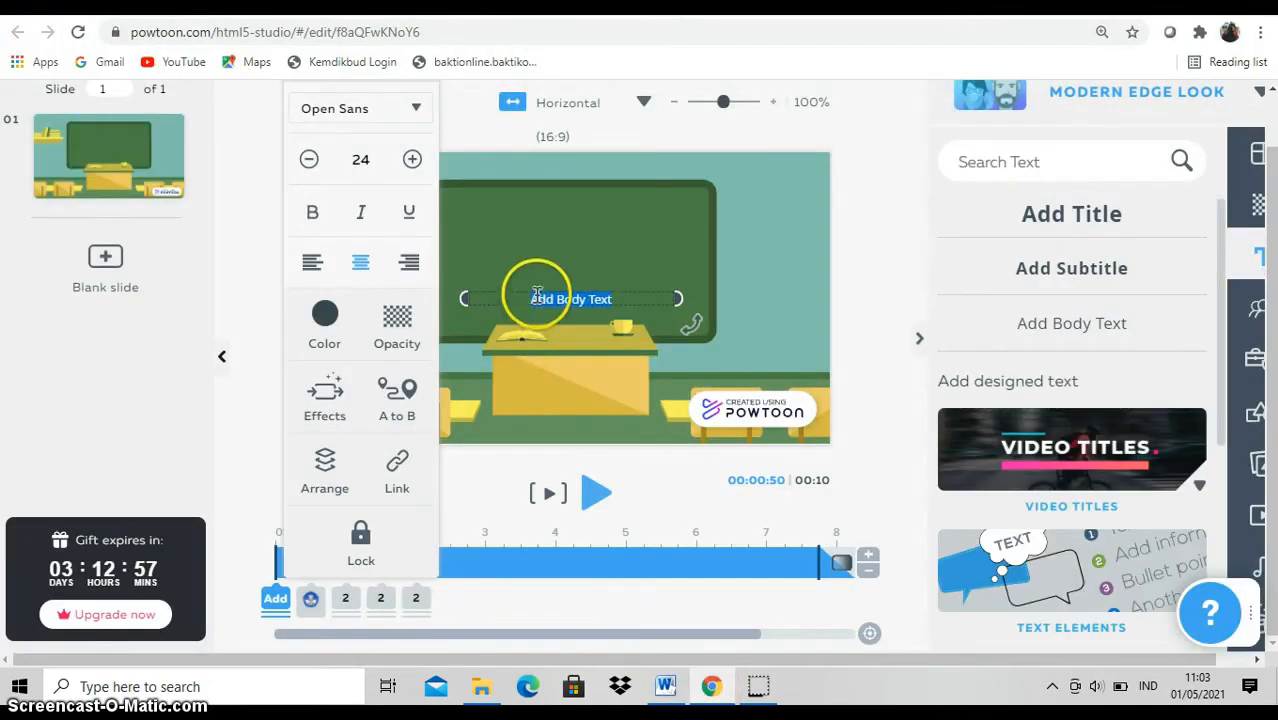
type("Assalamualaikum wr. wb, jumpa lagi dengan ibu guru Desi Sumarni dalam pelajaran IPA, hari ini kita akan belajar materi tata surya bagian 1, tentang komponen penyusun tata surya")
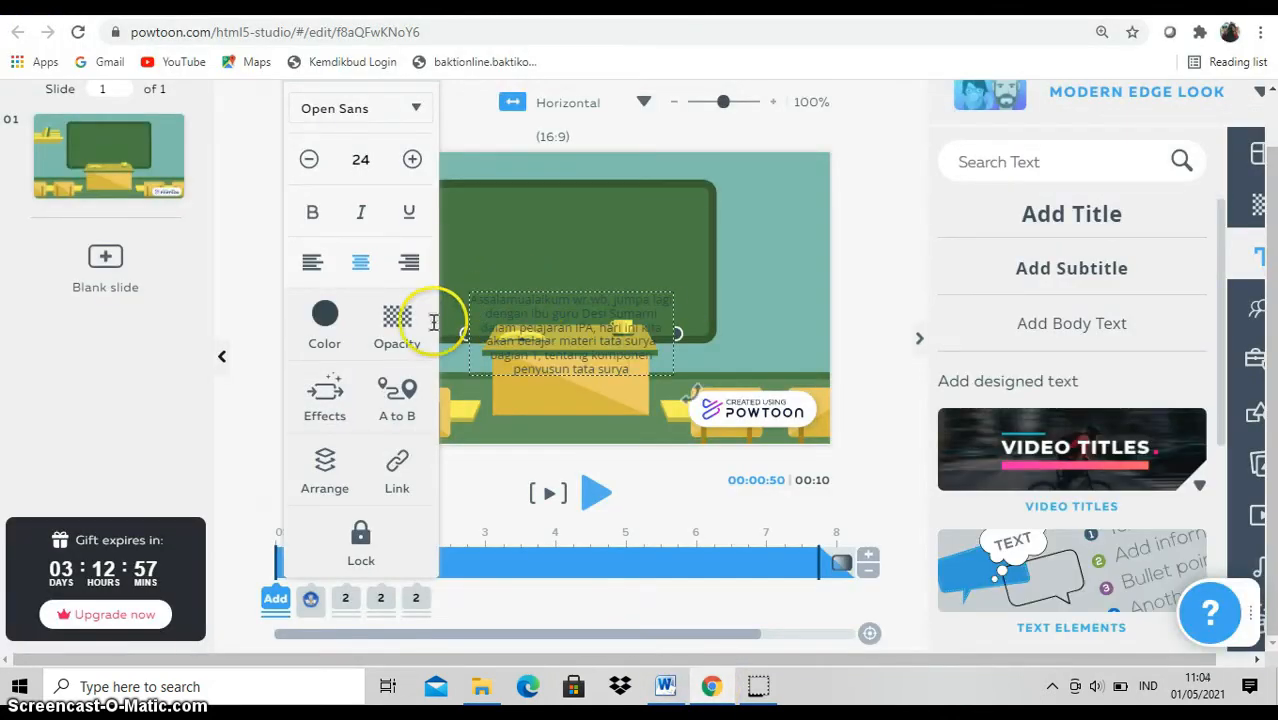
Color the pasted greeting text white #FFFFFF and position it on the upper part of the green chalkboard.
left_click(324, 318)
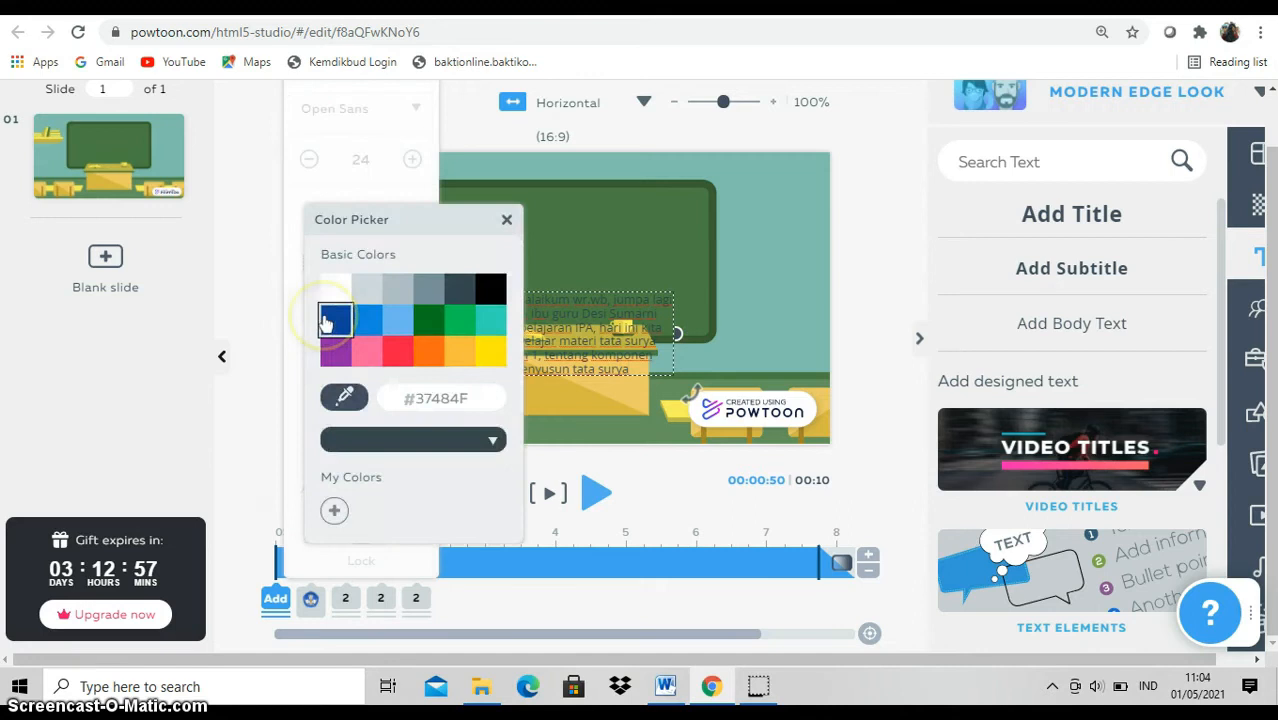
left_click(336, 296)
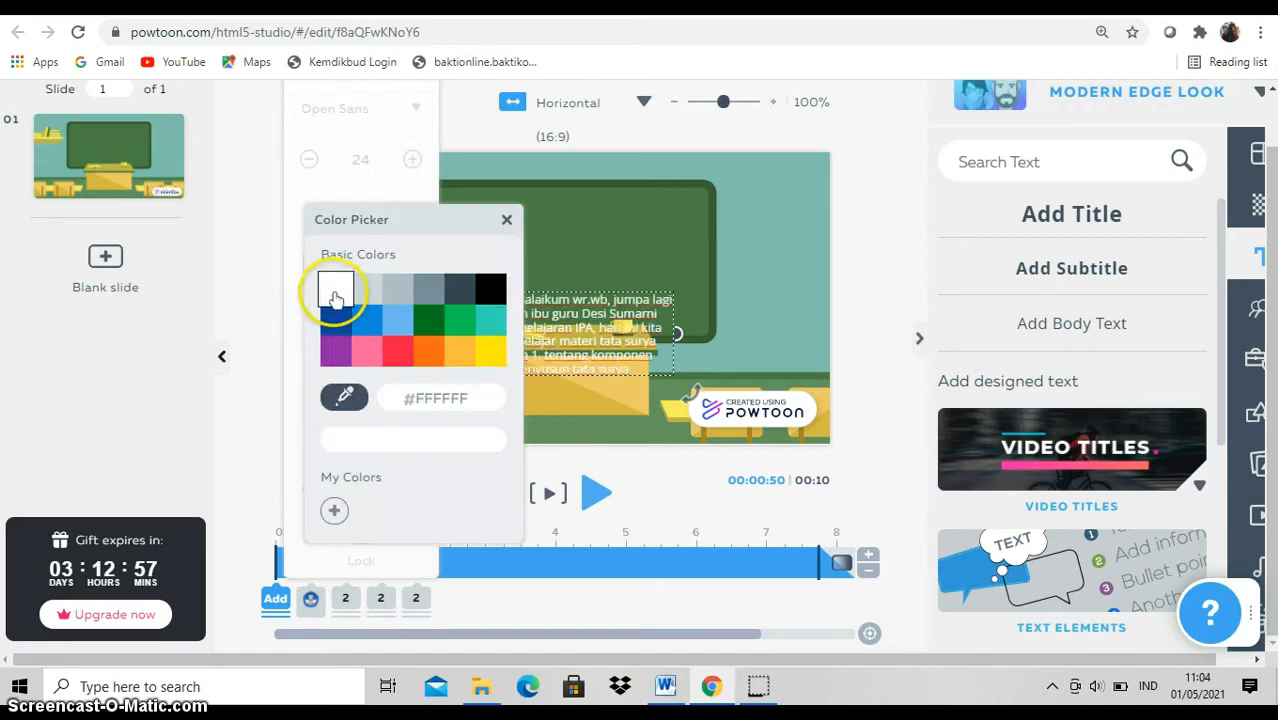
left_click(508, 220)
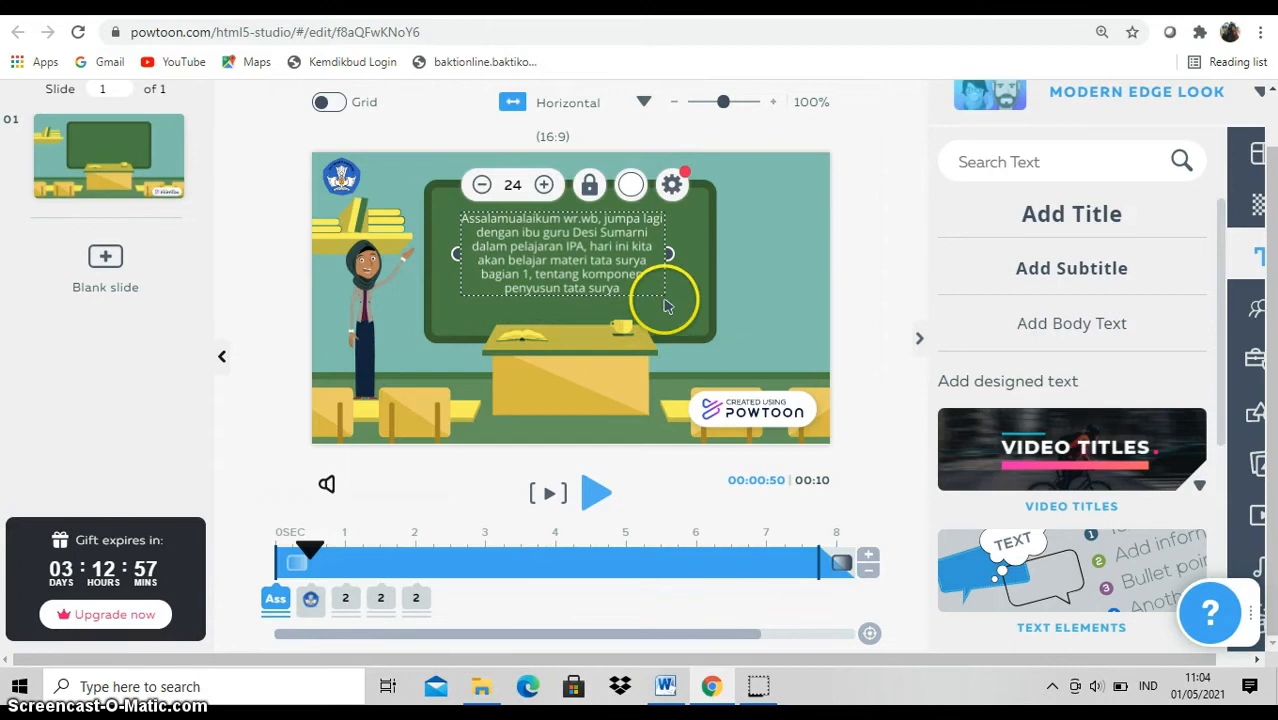
left_click(855, 366)
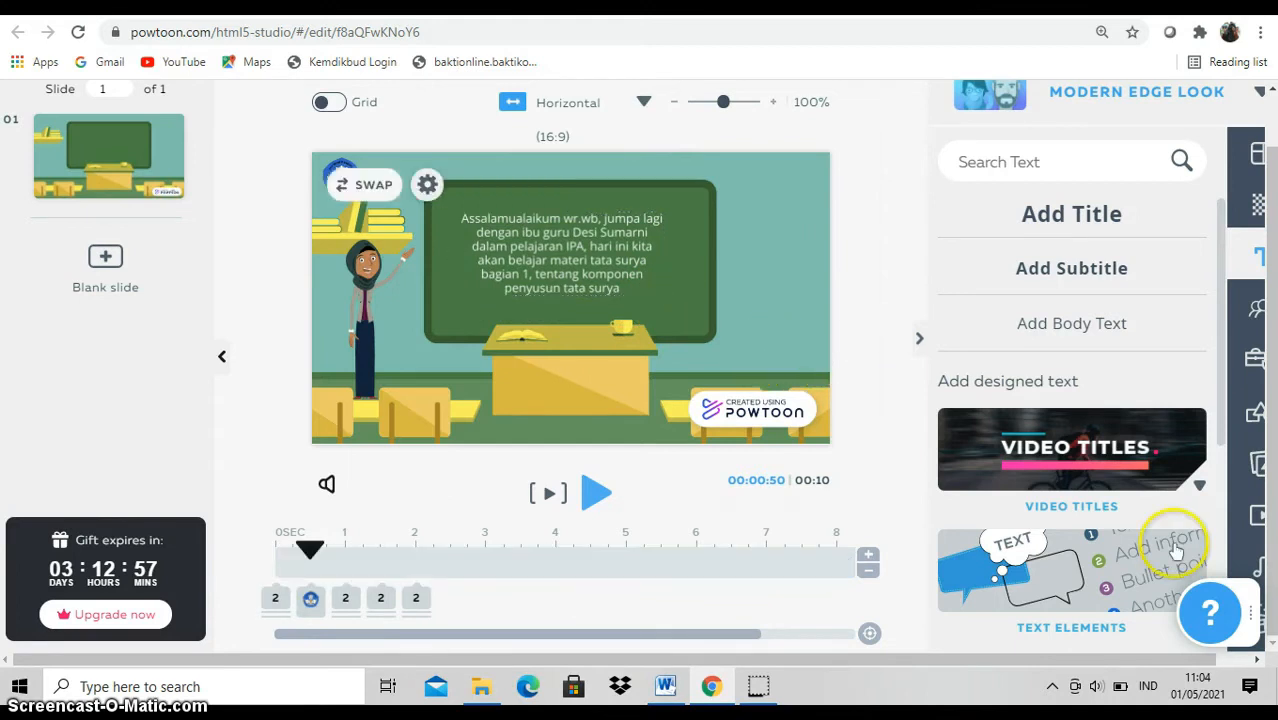
Record a spoken voiceover of the greeting narration, about 13 seconds long, for the entire Powtoon.
left_click(1260, 570)
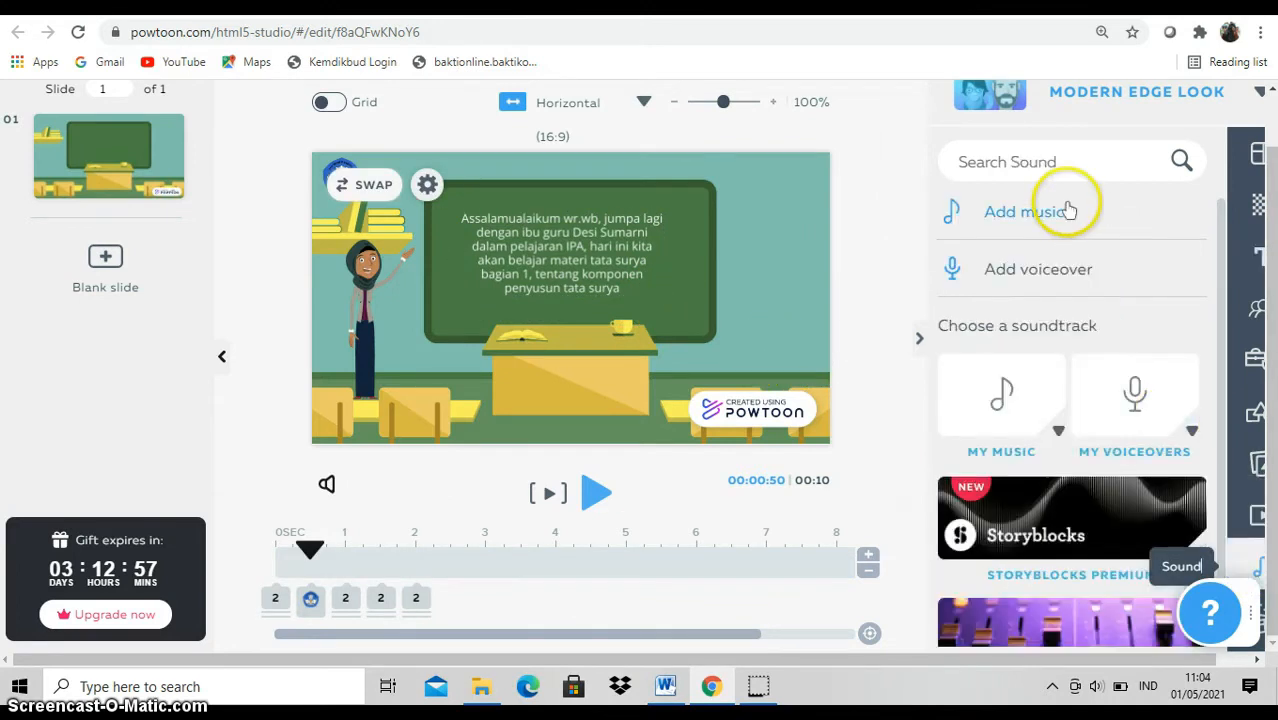
left_click(1038, 278)
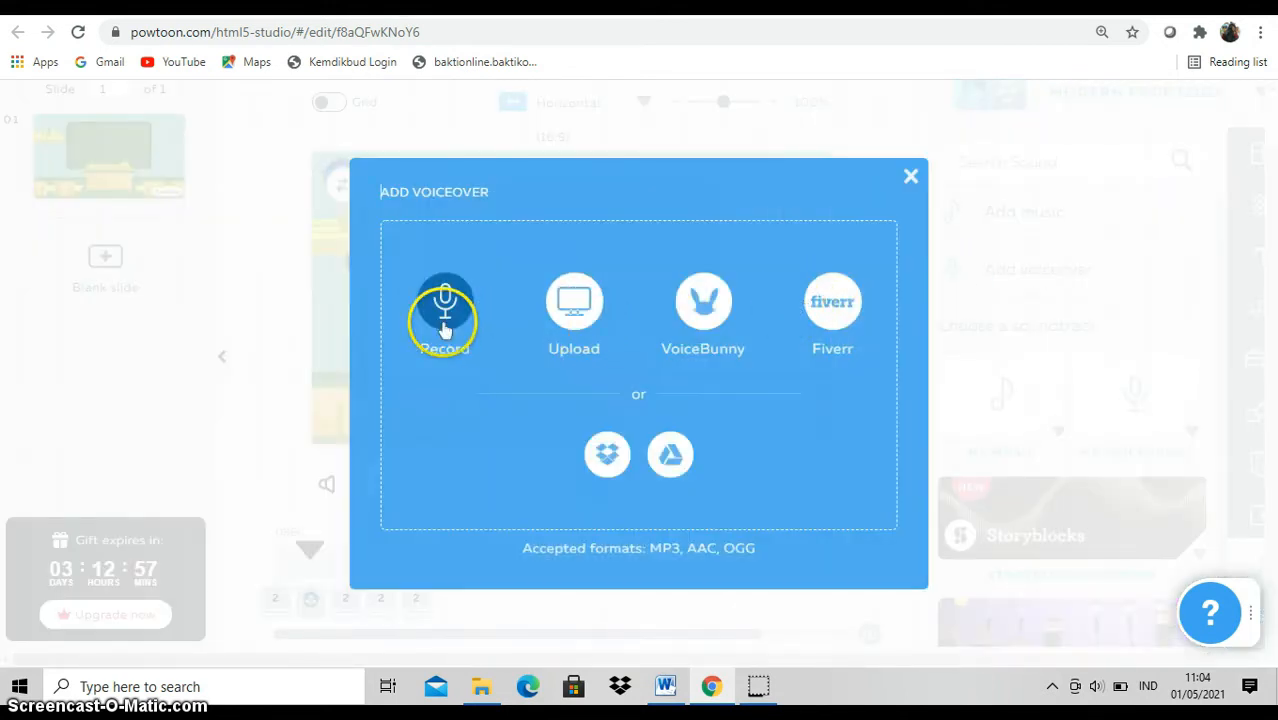
left_click(445, 318)
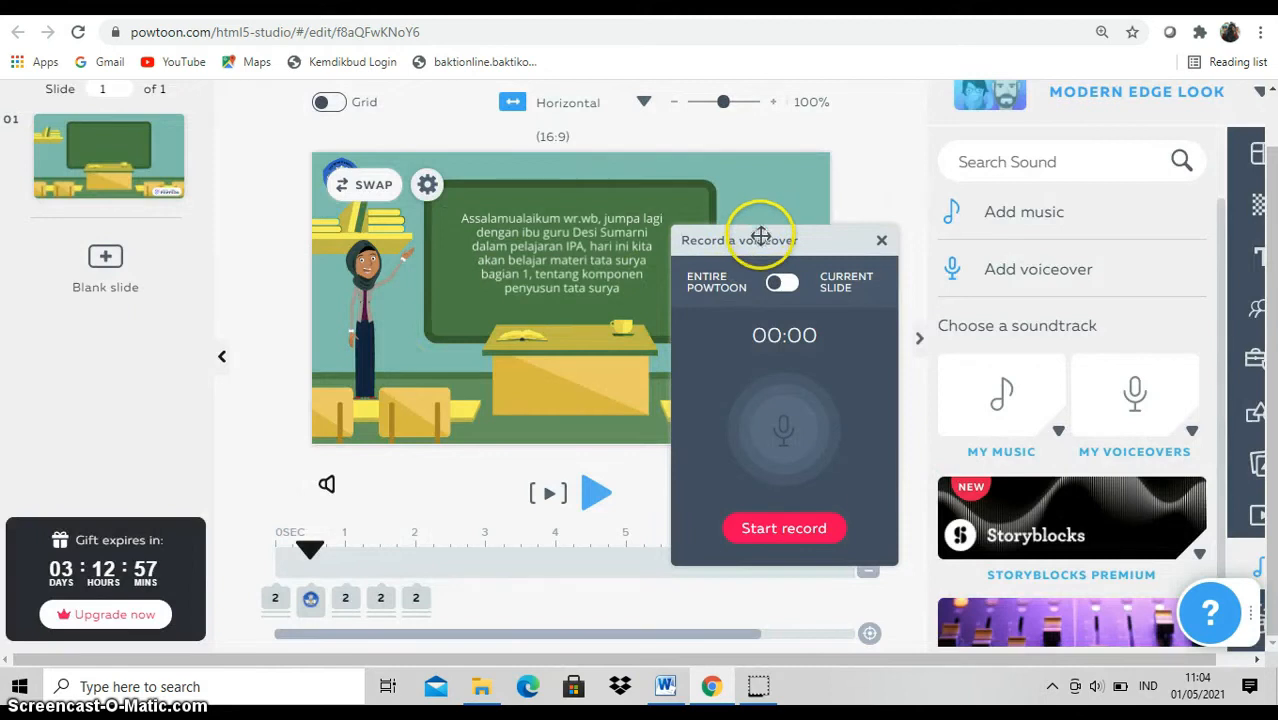
left_click_drag(765, 235, 820, 172)
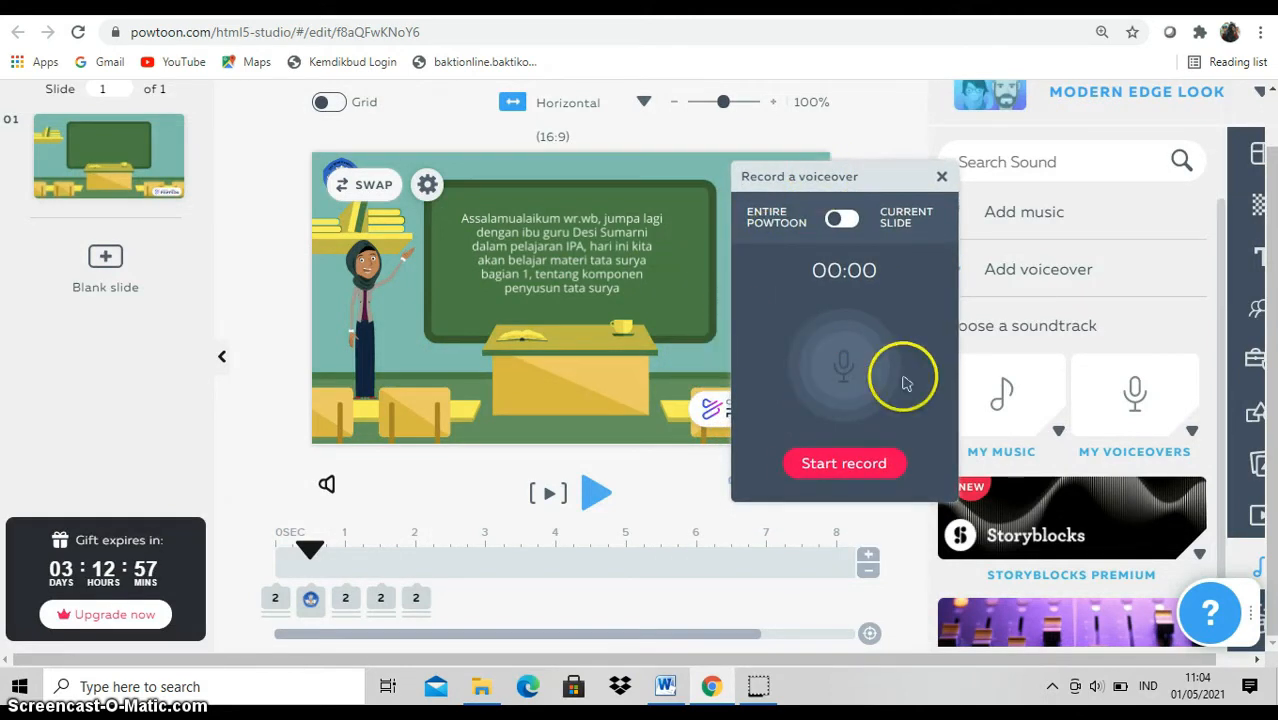
left_click(851, 466)
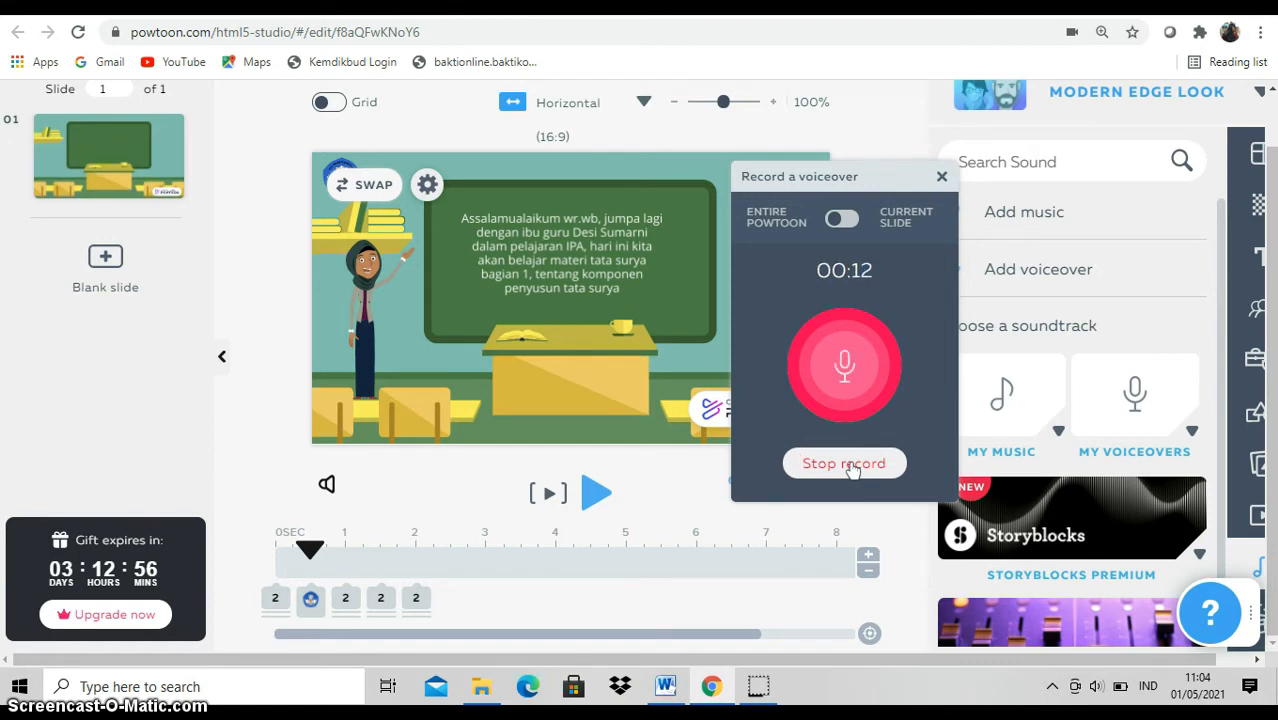
left_click(849, 465)
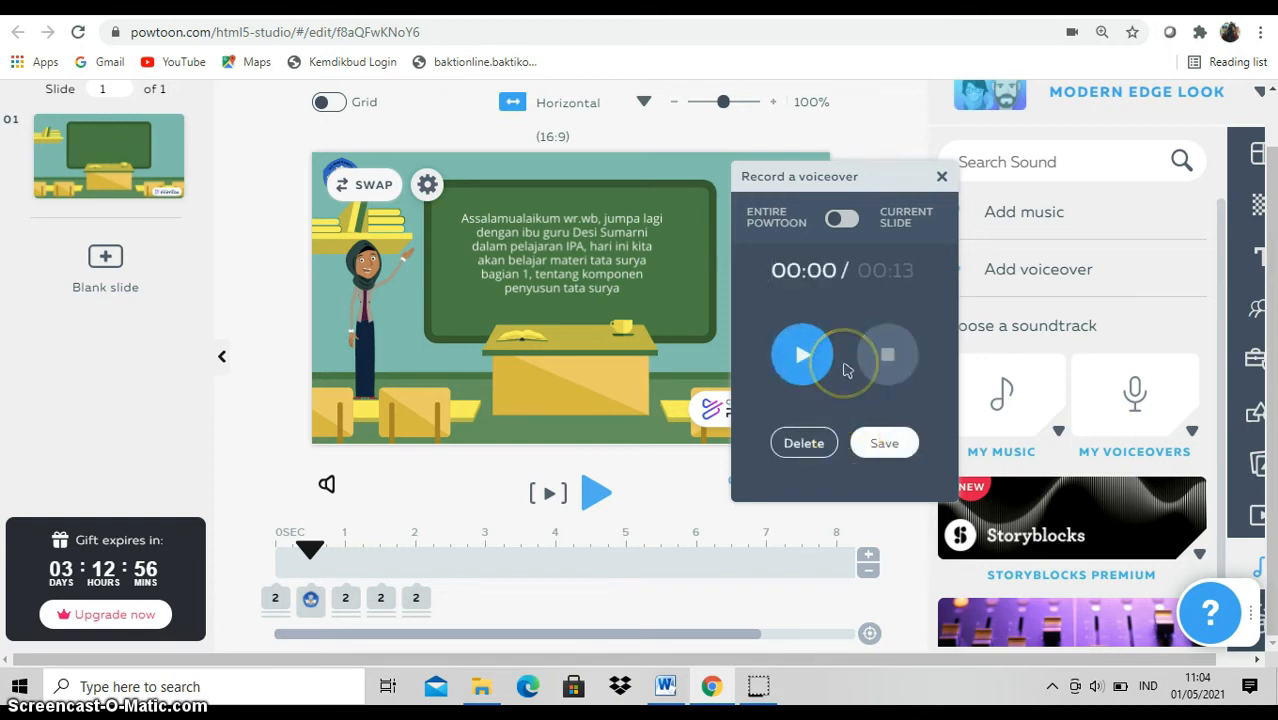
Play back the recorded voiceover and save it under the name "slide 1".
left_click(802, 356)
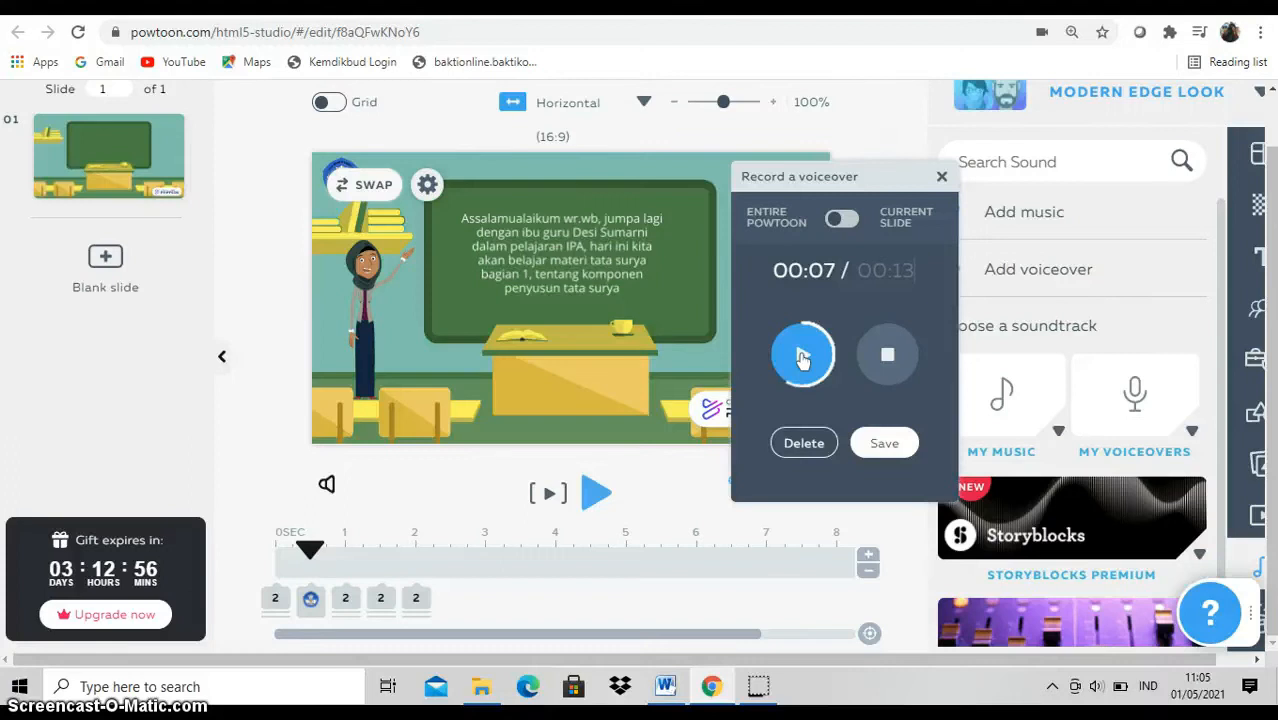
left_click(881, 446)
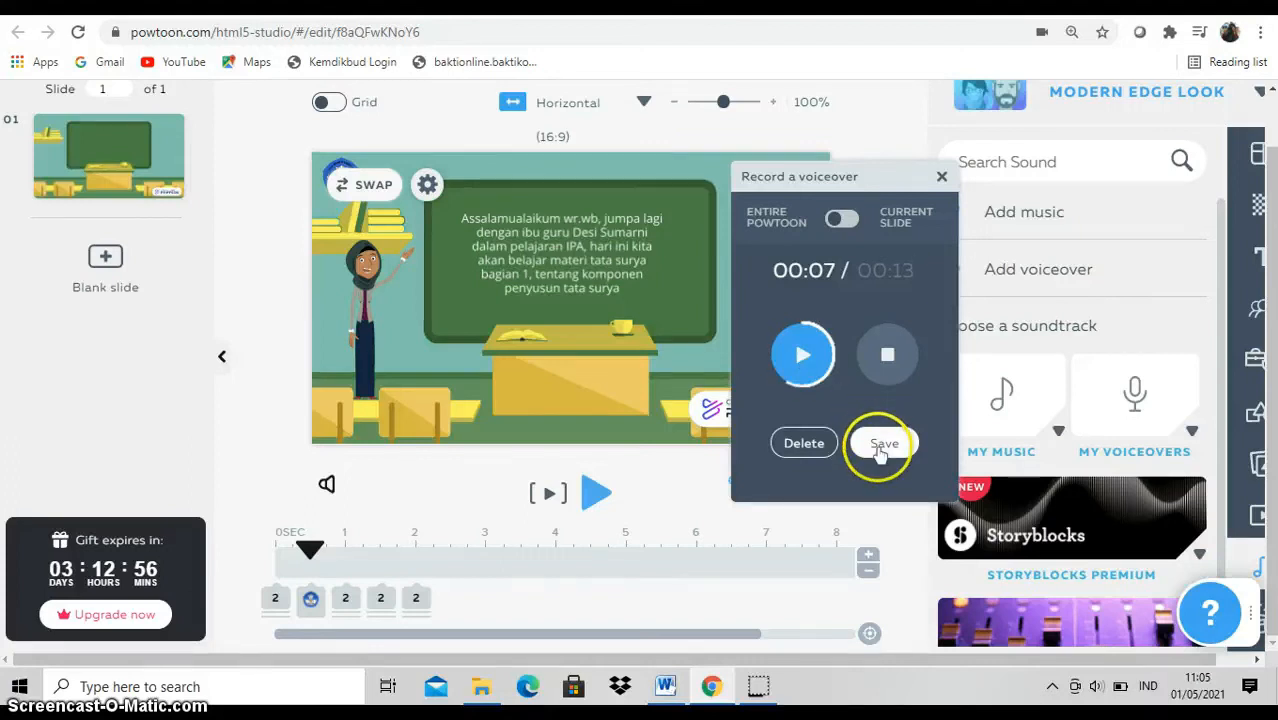
left_click(878, 421)
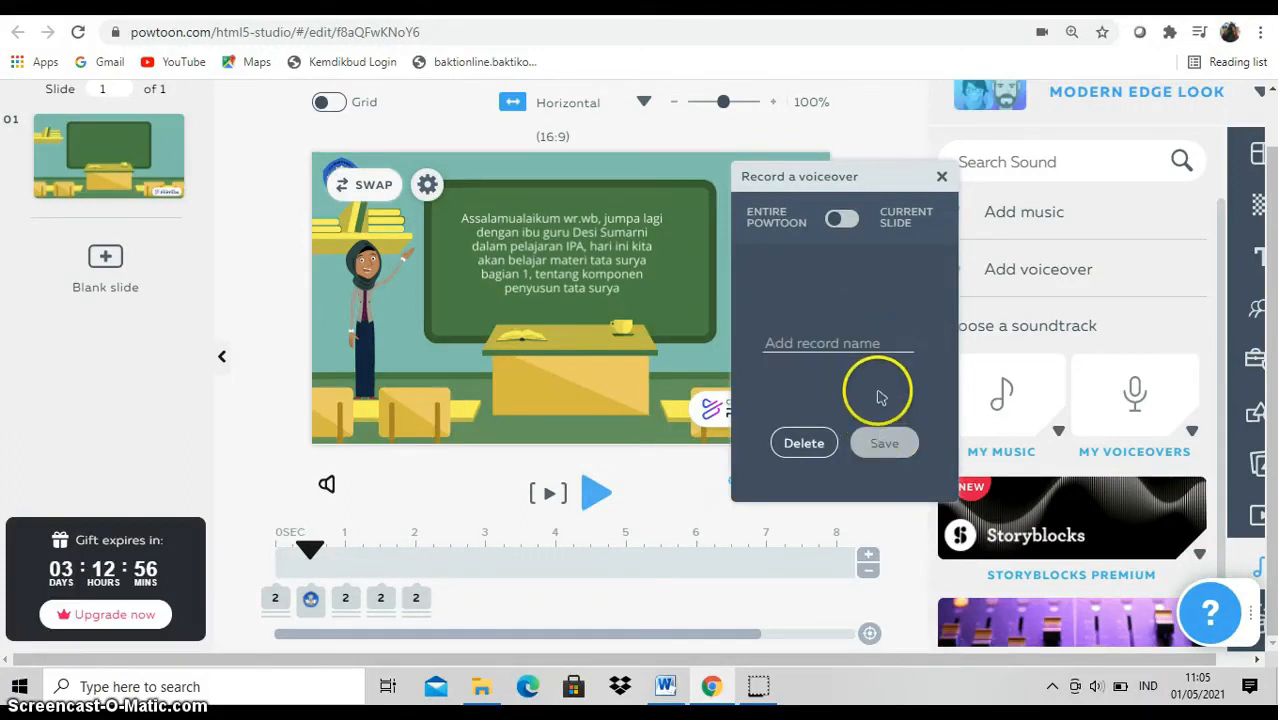
type("slide 1")
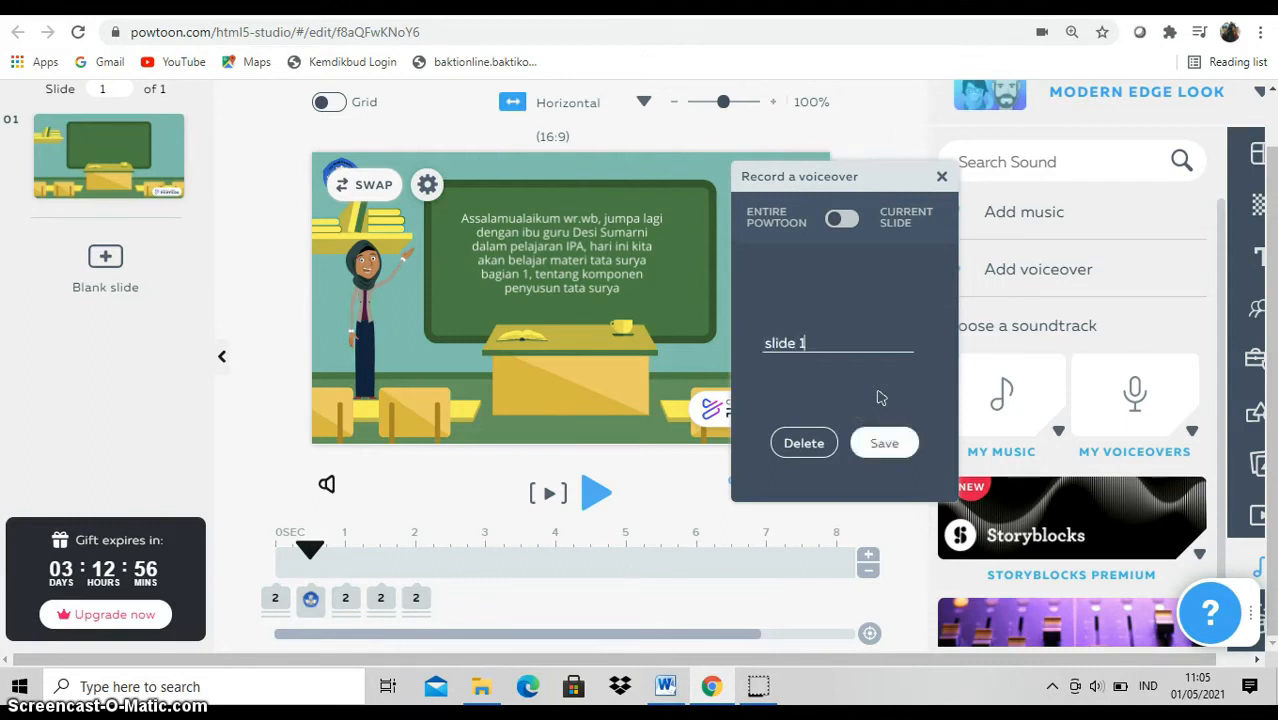
left_click(887, 443)
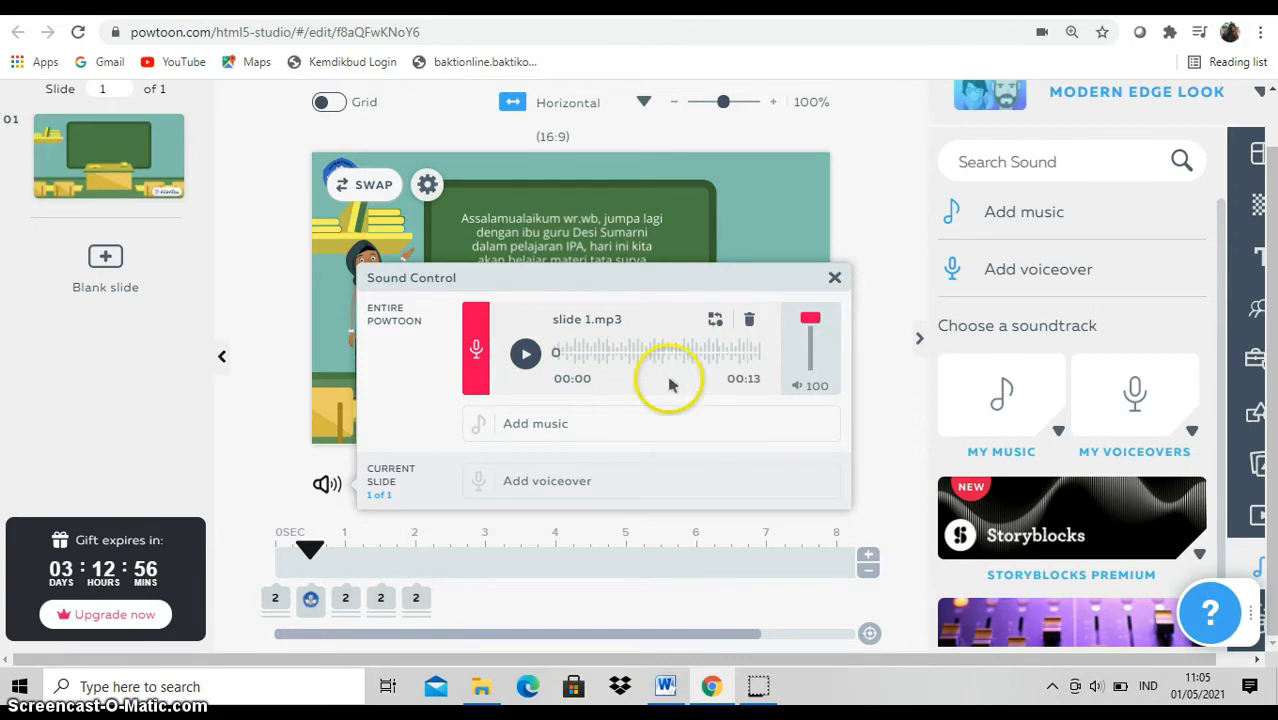
left_click(834, 280)
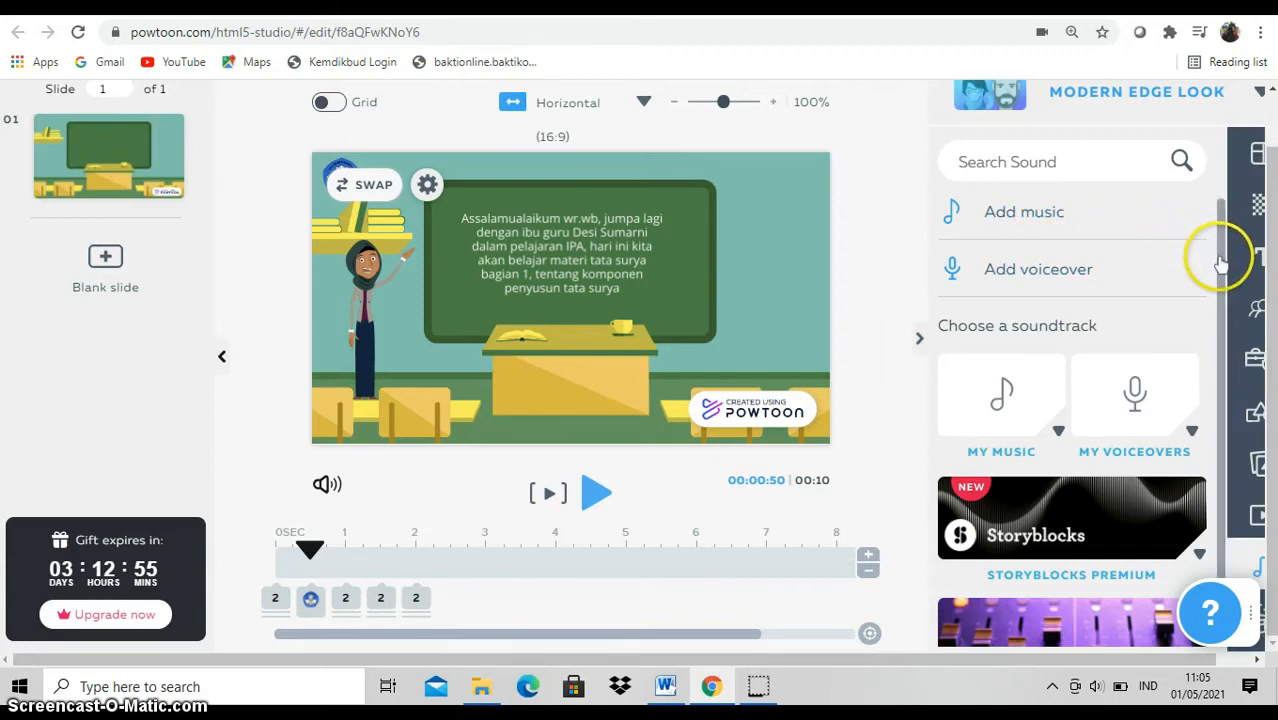
Add the free soundtrack "Be The First" as background music for the entire Powtoon.
scroll(1224, 300, "down", 1)
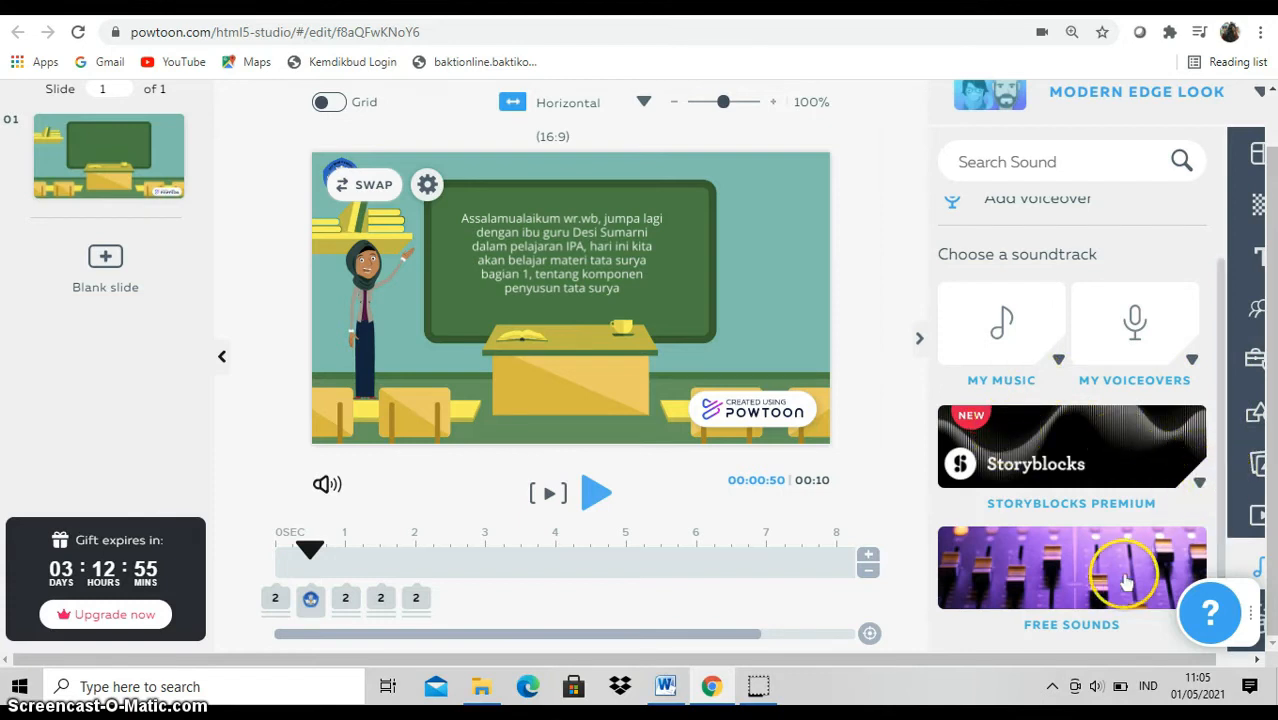
left_click(1054, 590)
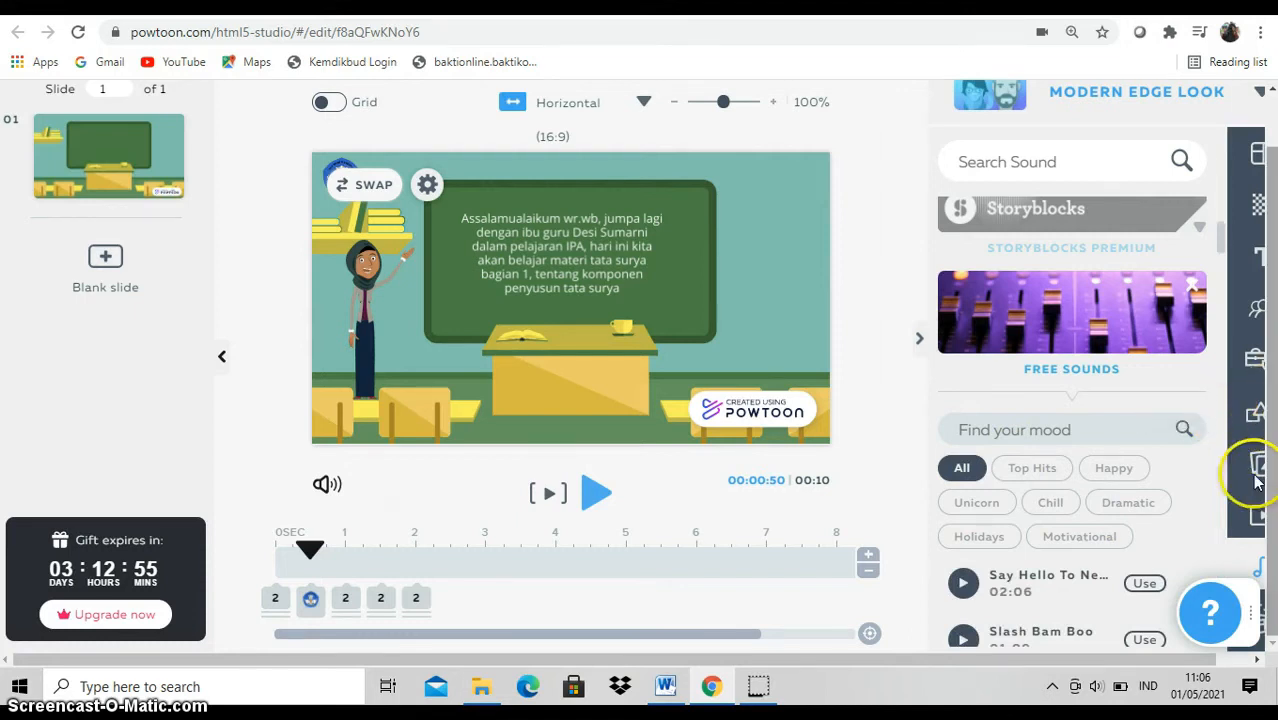
left_click(1128, 504)
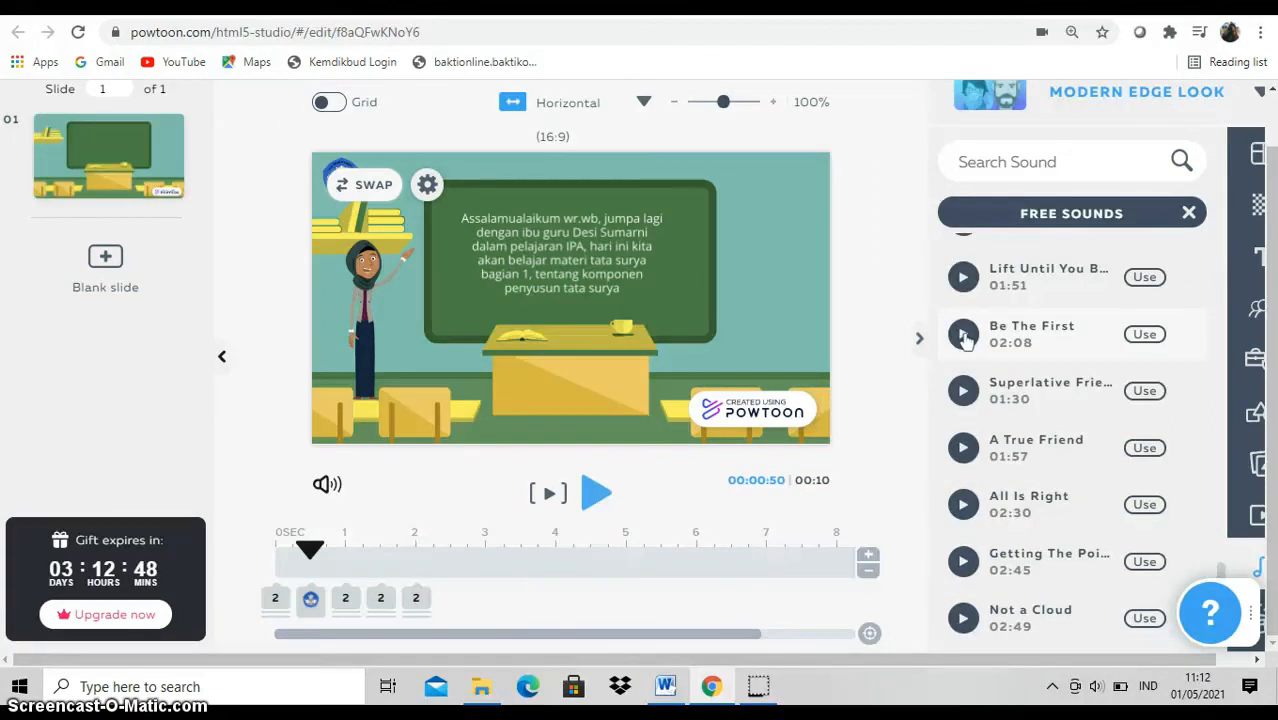
left_click(1143, 335)
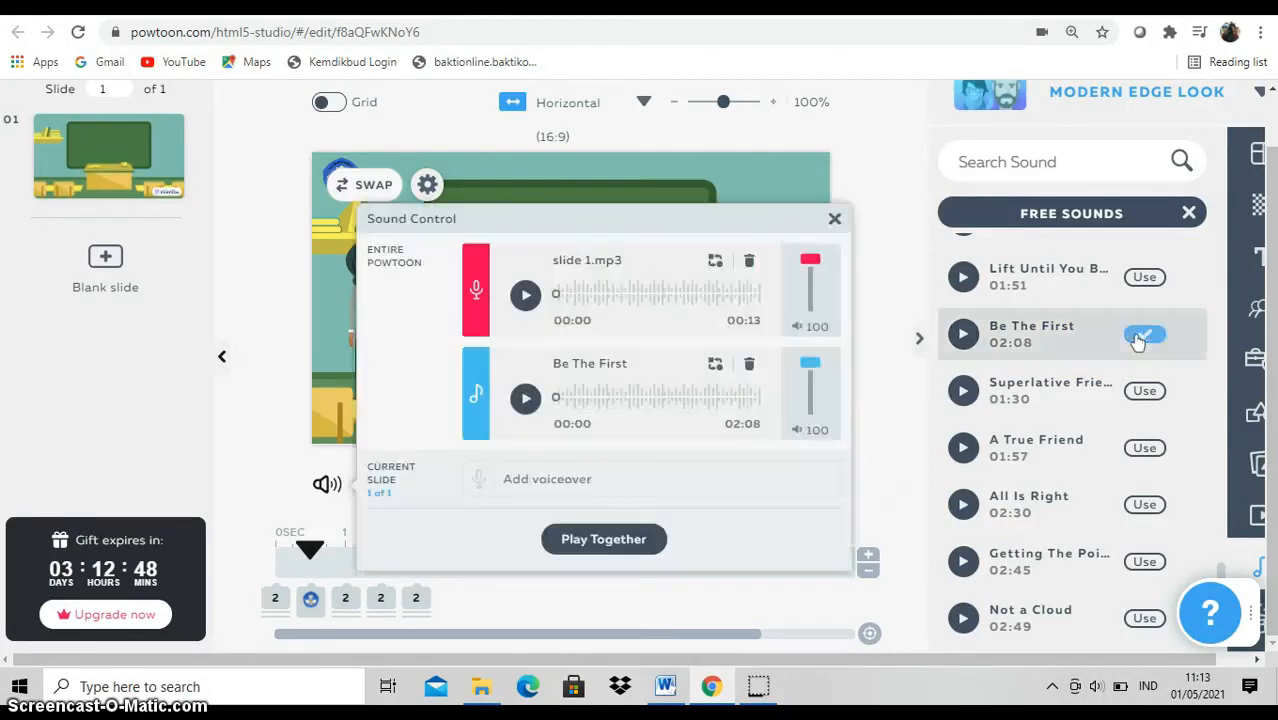
Lower the background music volume to 20, playing voiceover and music together to compare the balance before and after.
left_click(592, 541)
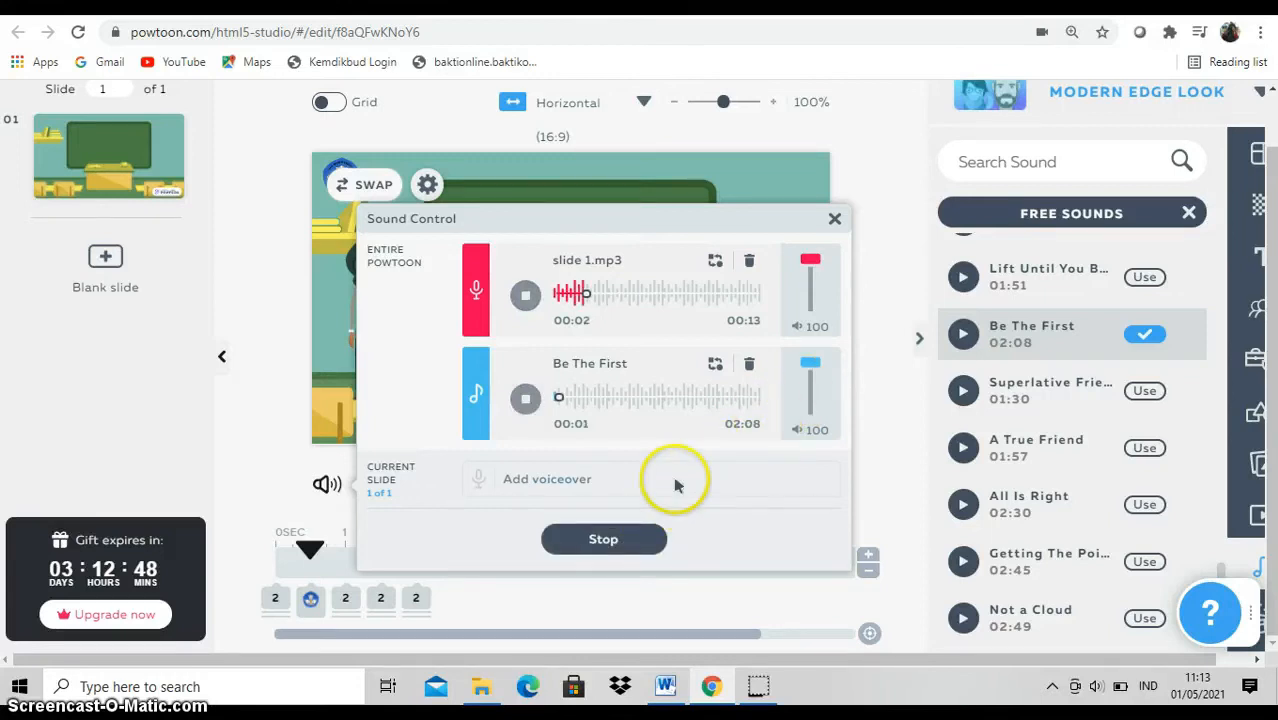
left_click(622, 539)
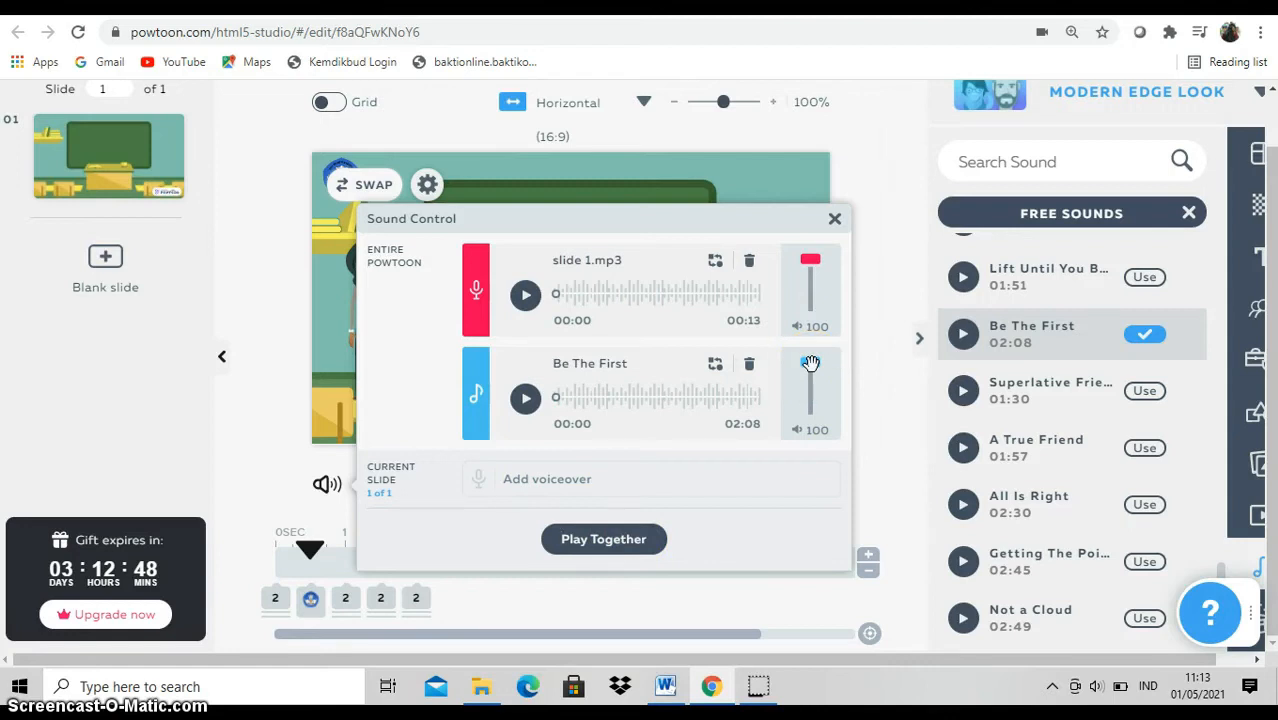
left_click_drag(811, 369, 815, 411)
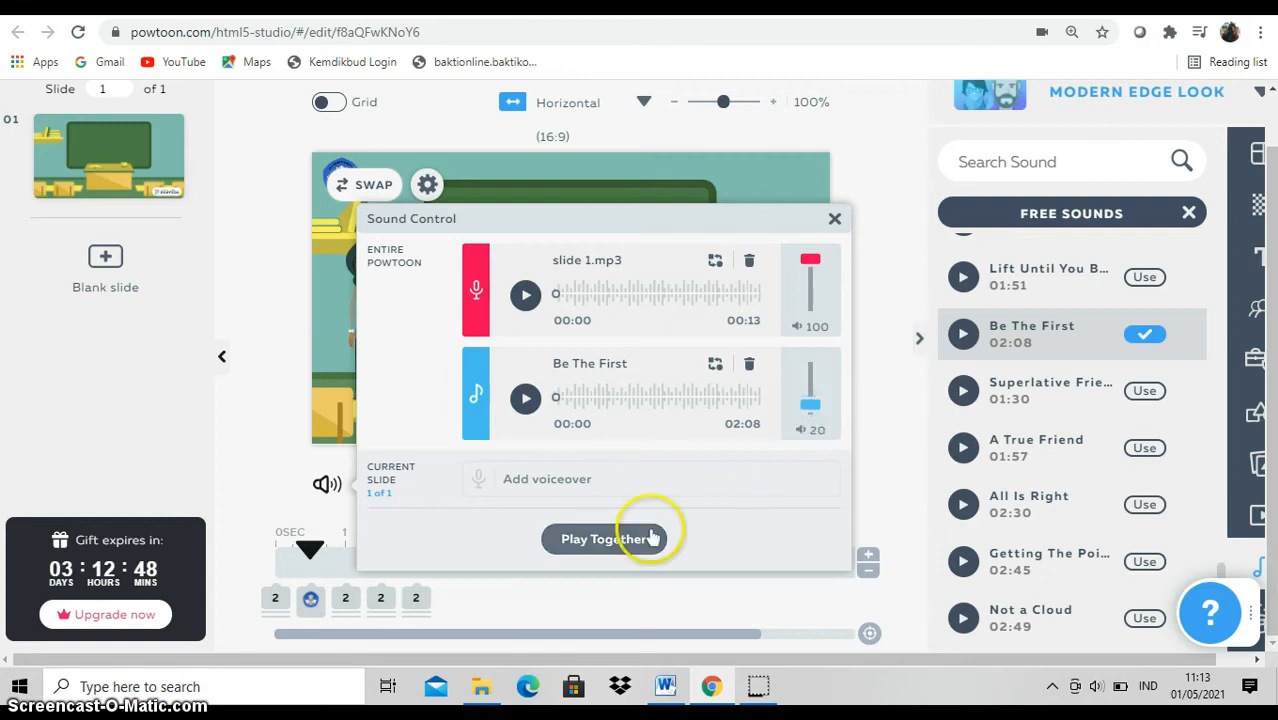
left_click(619, 541)
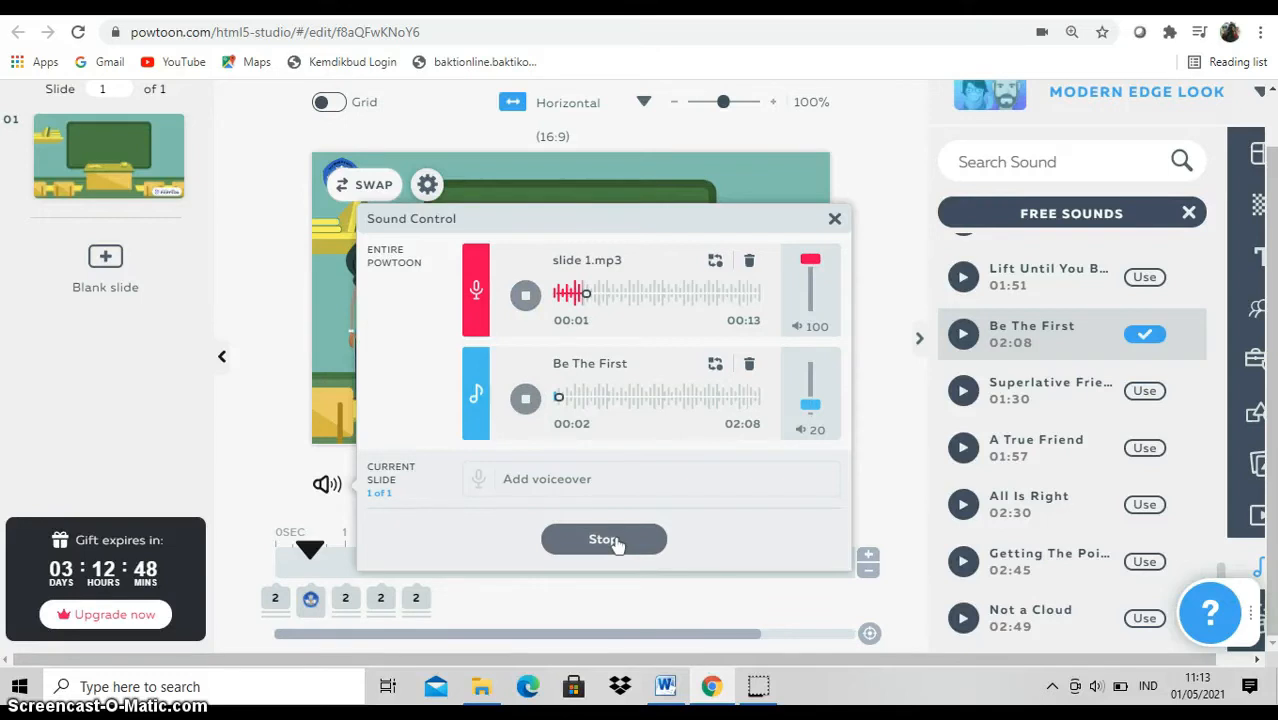
left_click(619, 541)
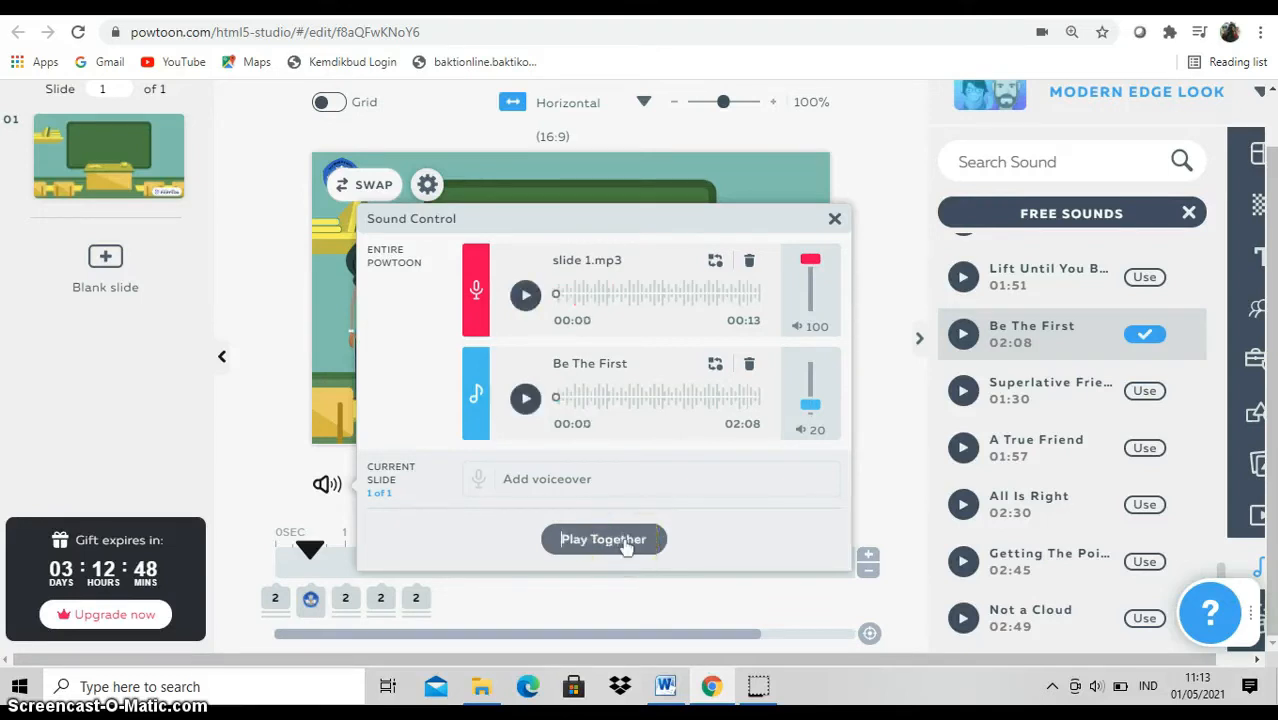
left_click(836, 220)
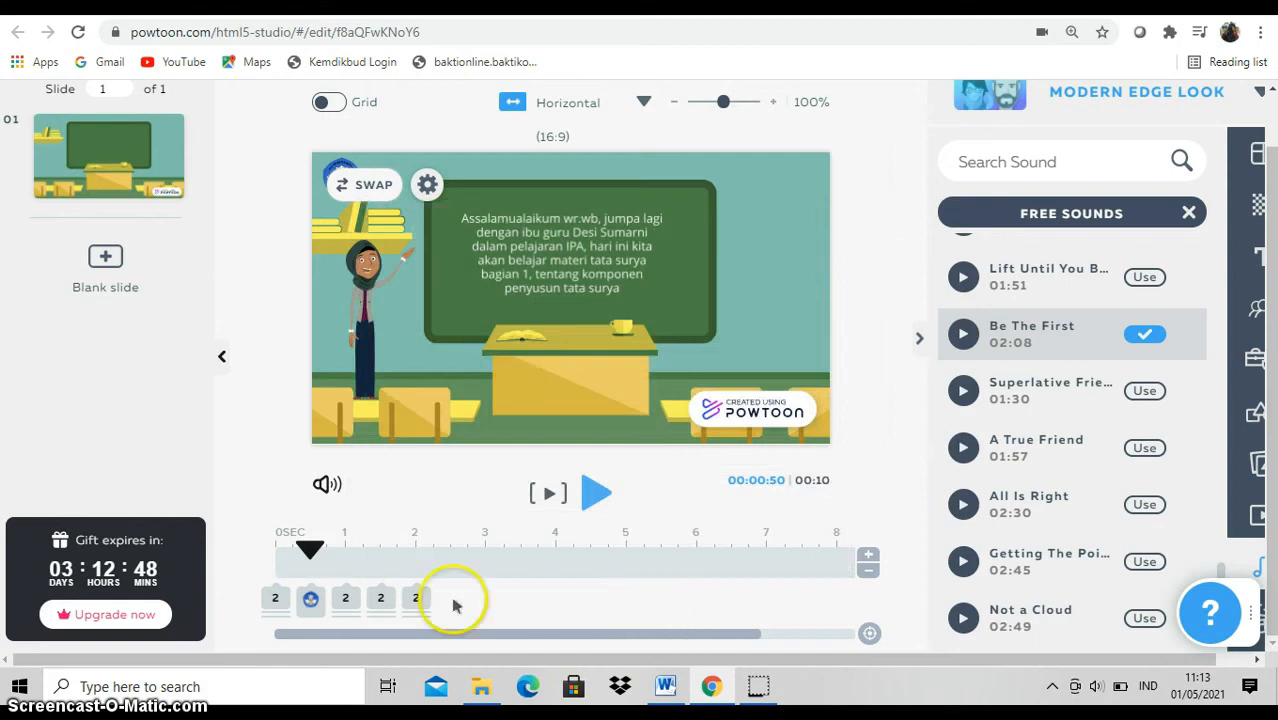
Return the playhead to 0 seconds and preview slide 1 with its sound.
left_click_drag(305, 548, 268, 553)
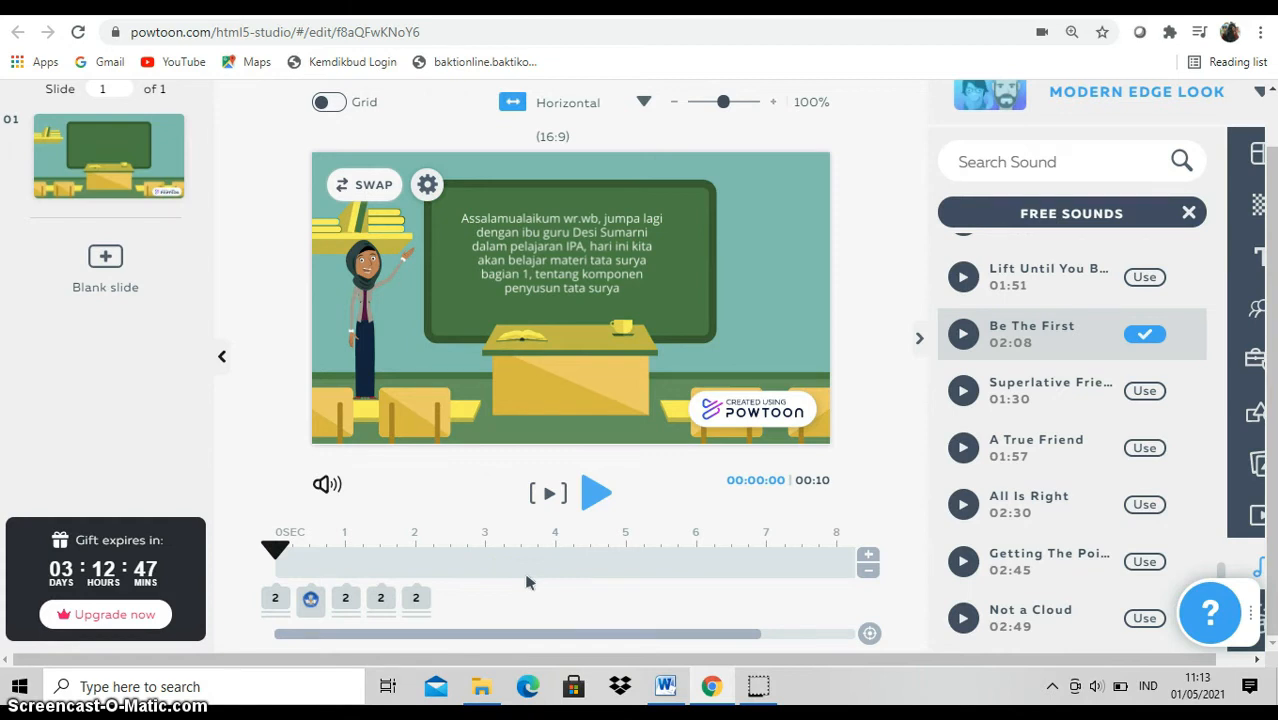
left_click(548, 498)
left_click(549, 518)
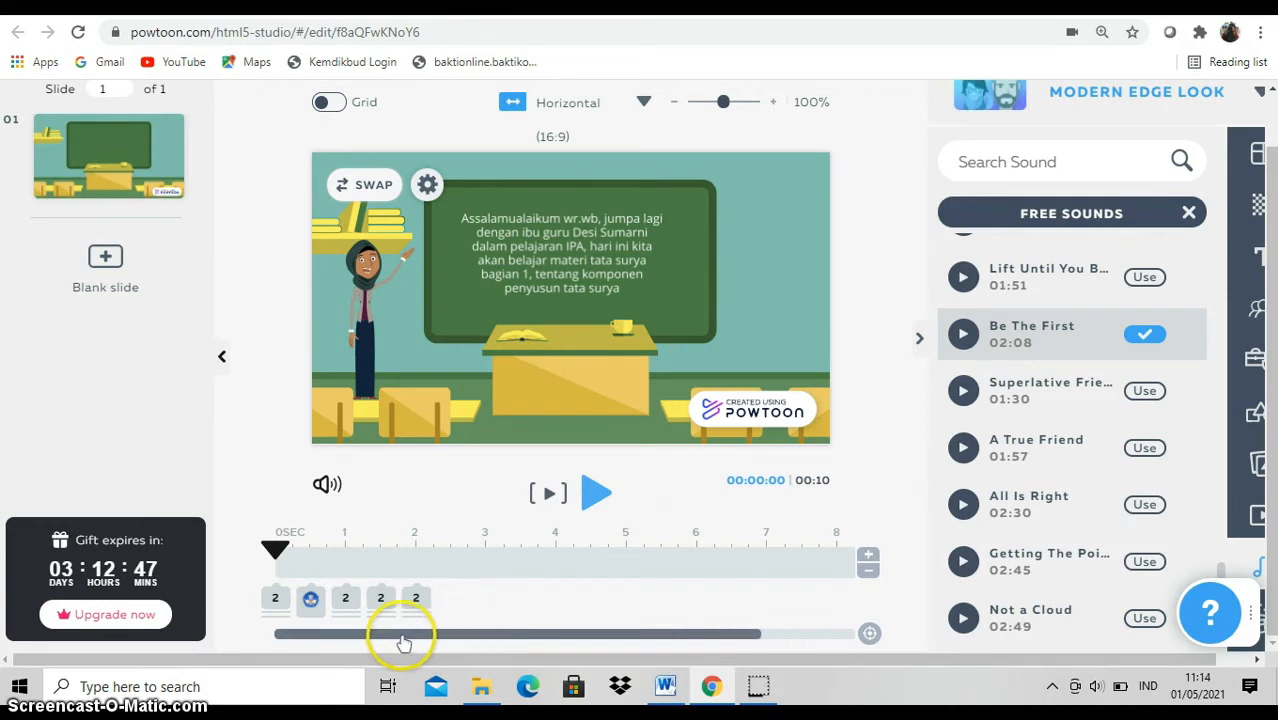
Delete the narration text from the chalkboard on slide 1.
left_click(275, 600)
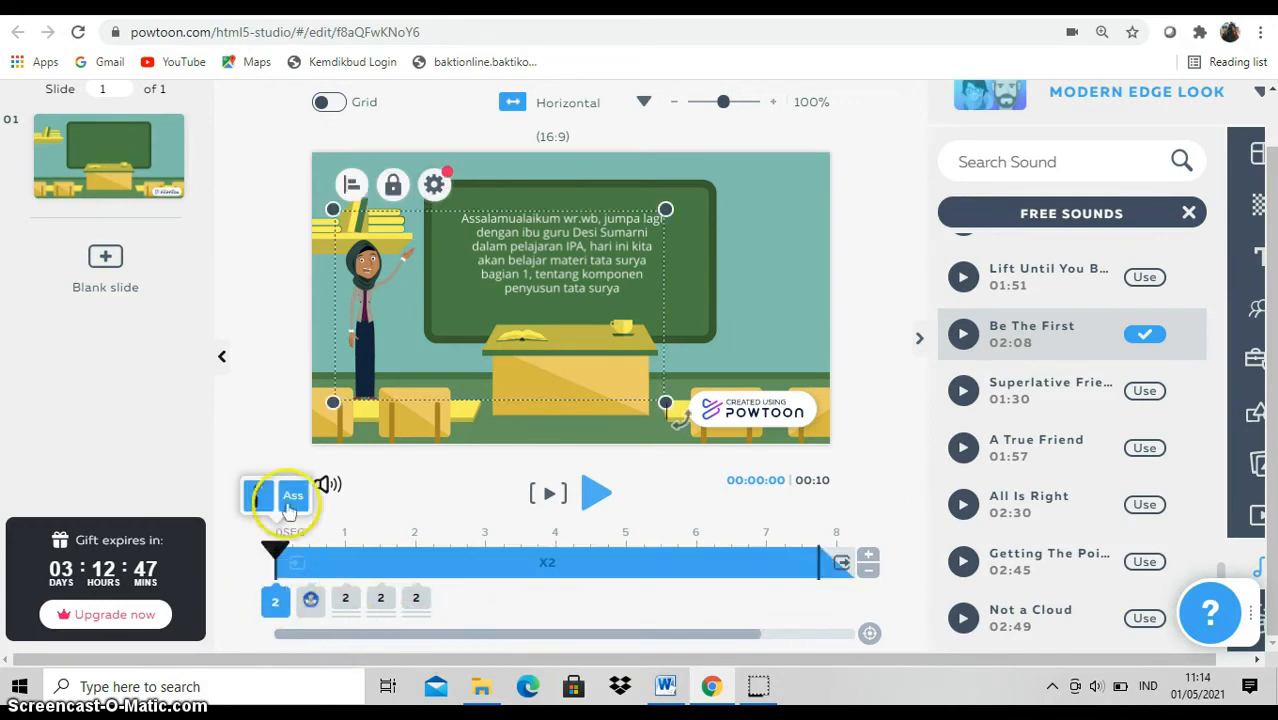
left_click(292, 496)
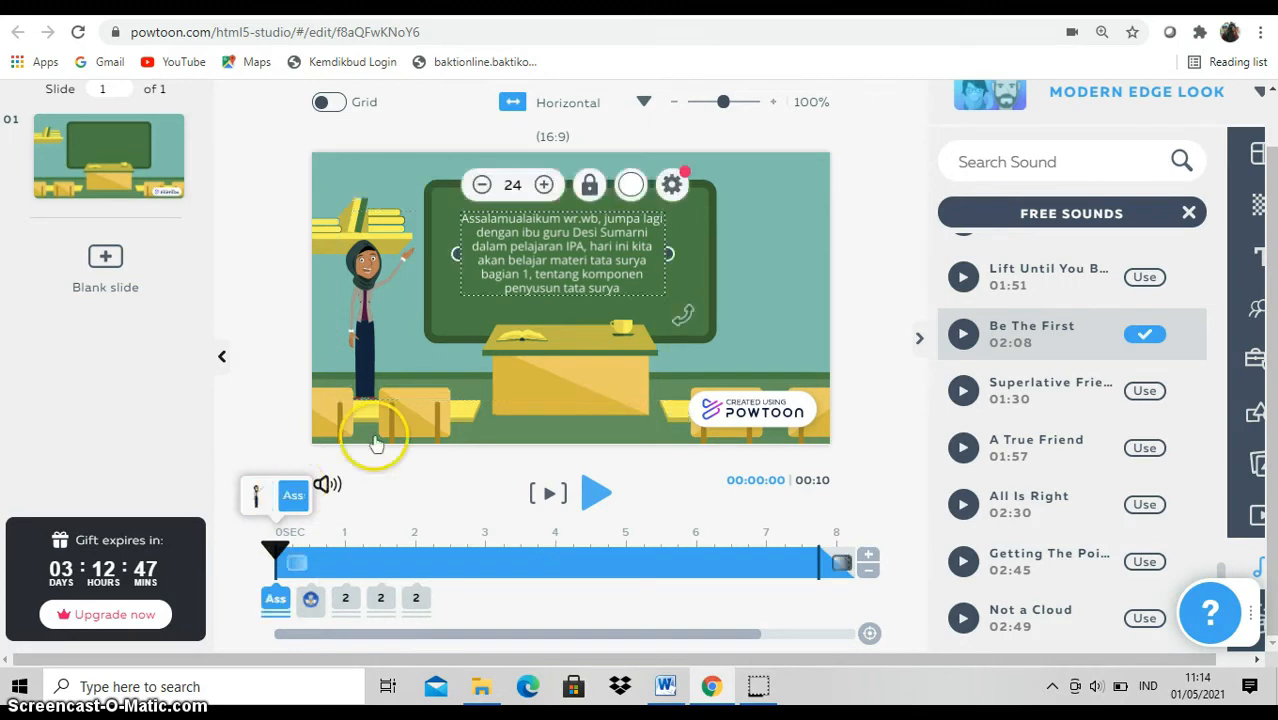
left_click(584, 274)
key("Delete")
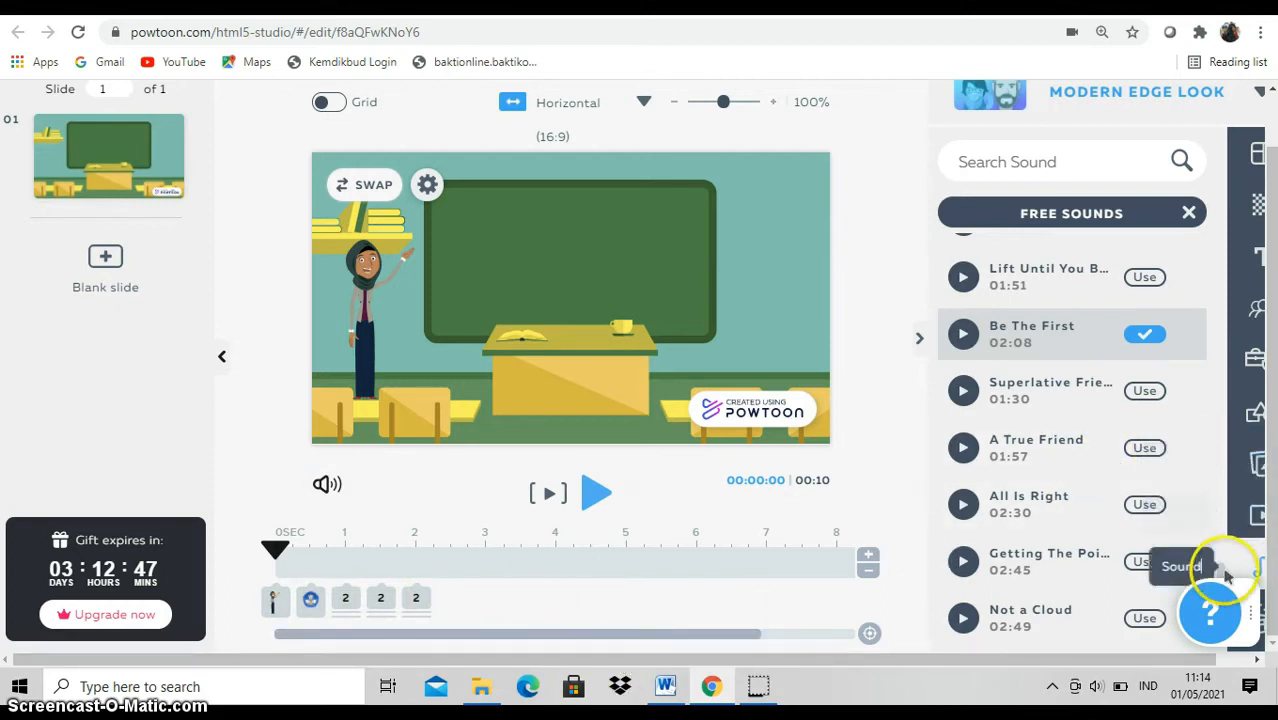
Check the length of the slide 1 recording among the saved voiceovers.
left_click_drag(1222, 566, 1190, 300)
scroll(1190, 300, "up", 10)
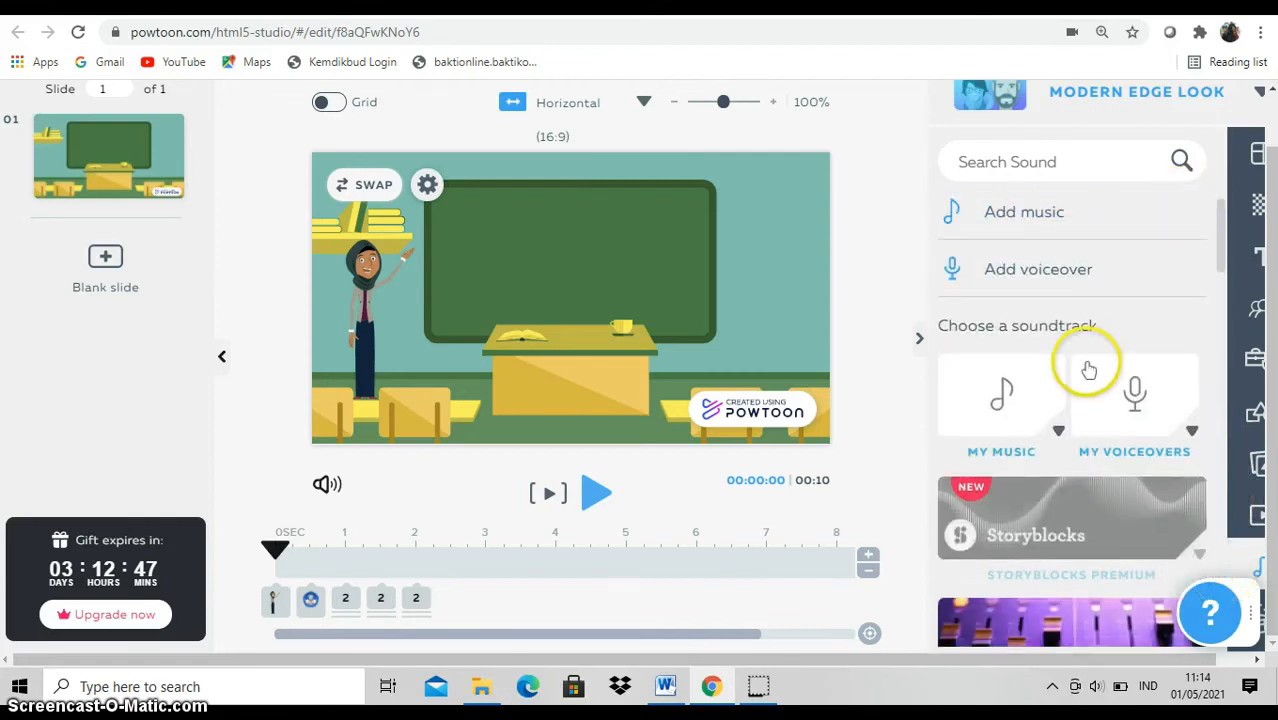
left_click(1193, 432)
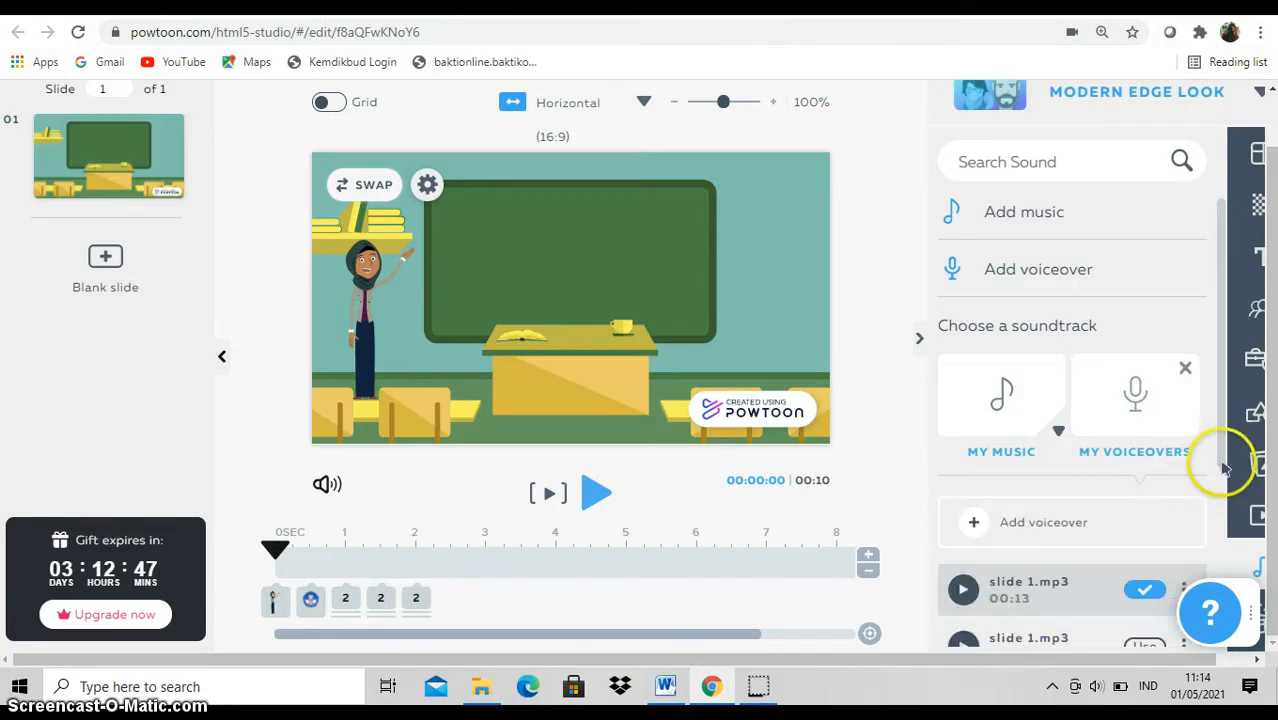
left_click_drag(1221, 400, 1222, 480)
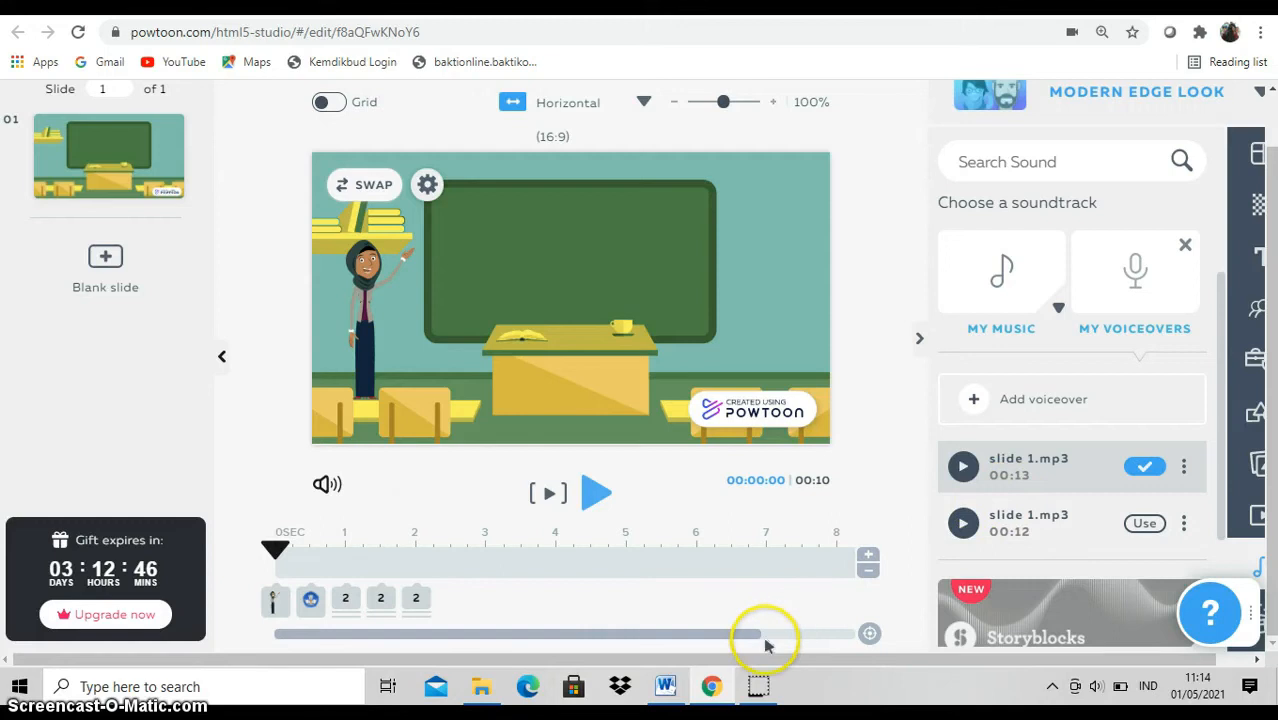
Extend the duration of slide 1 to 13 seconds to fit the voiceover.
left_click_drag(749, 637, 860, 633)
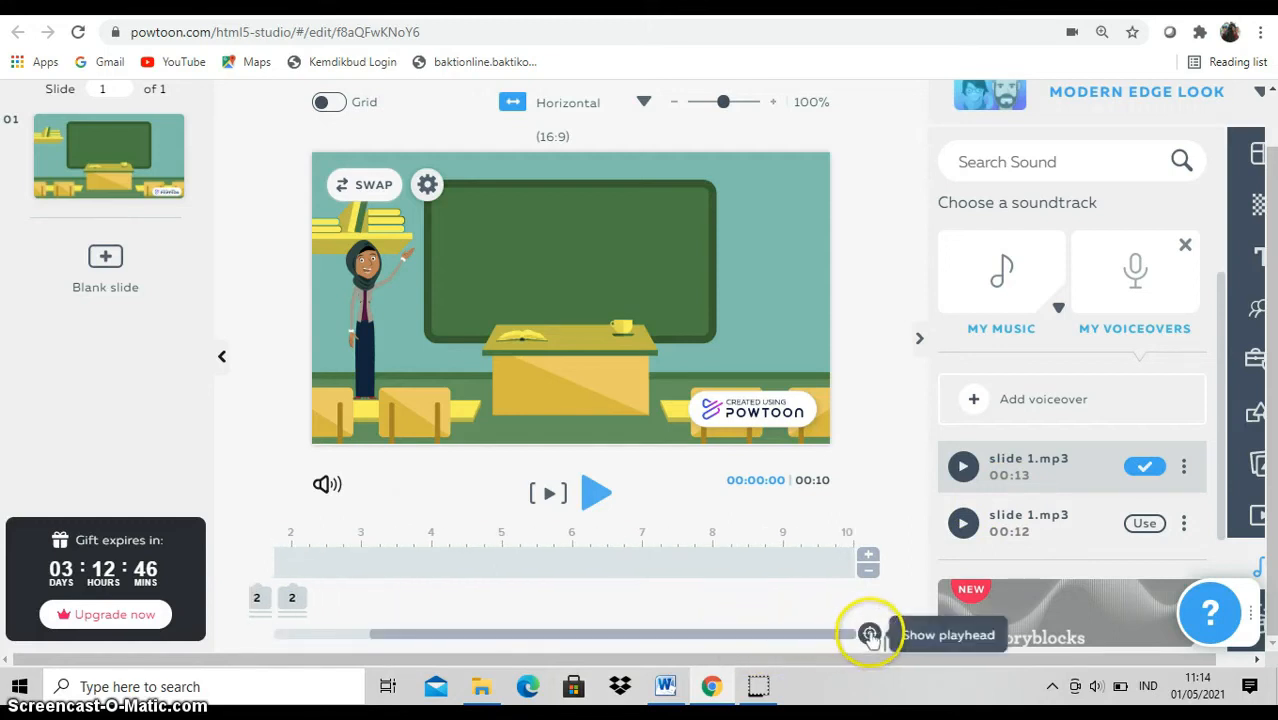
left_click(869, 562)
left_click(869, 562)
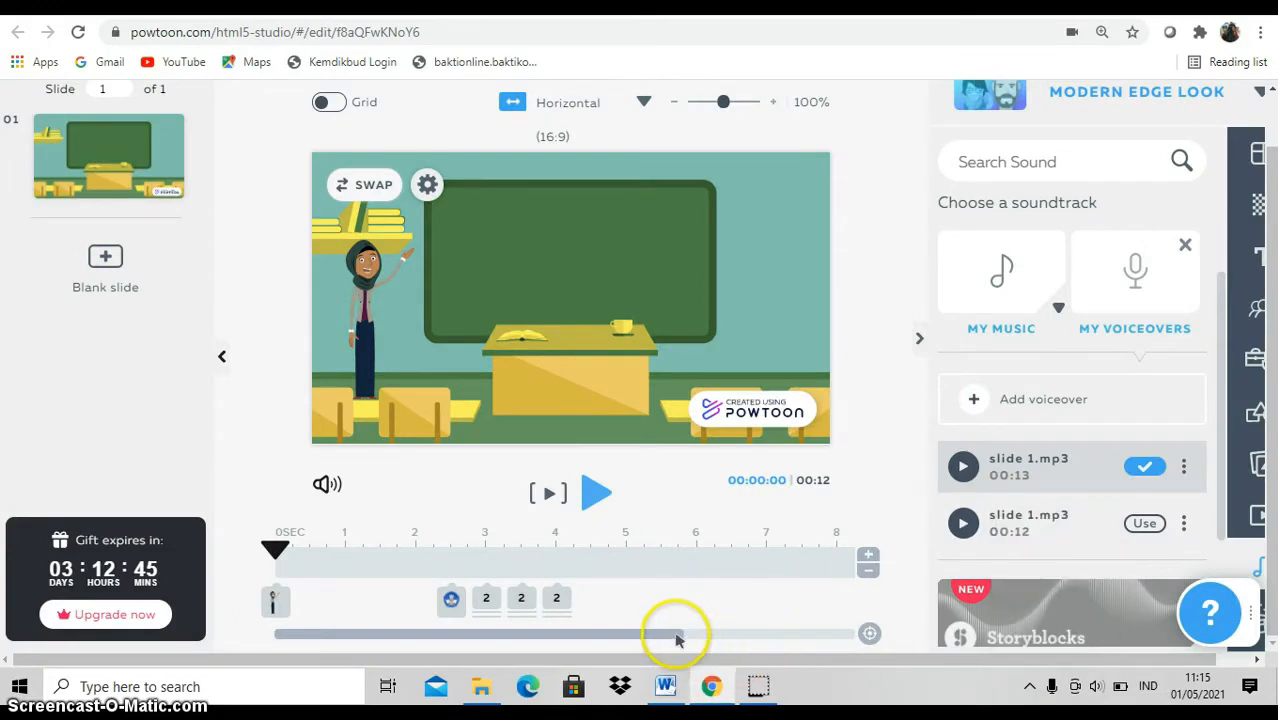
left_click_drag(670, 630, 870, 634)
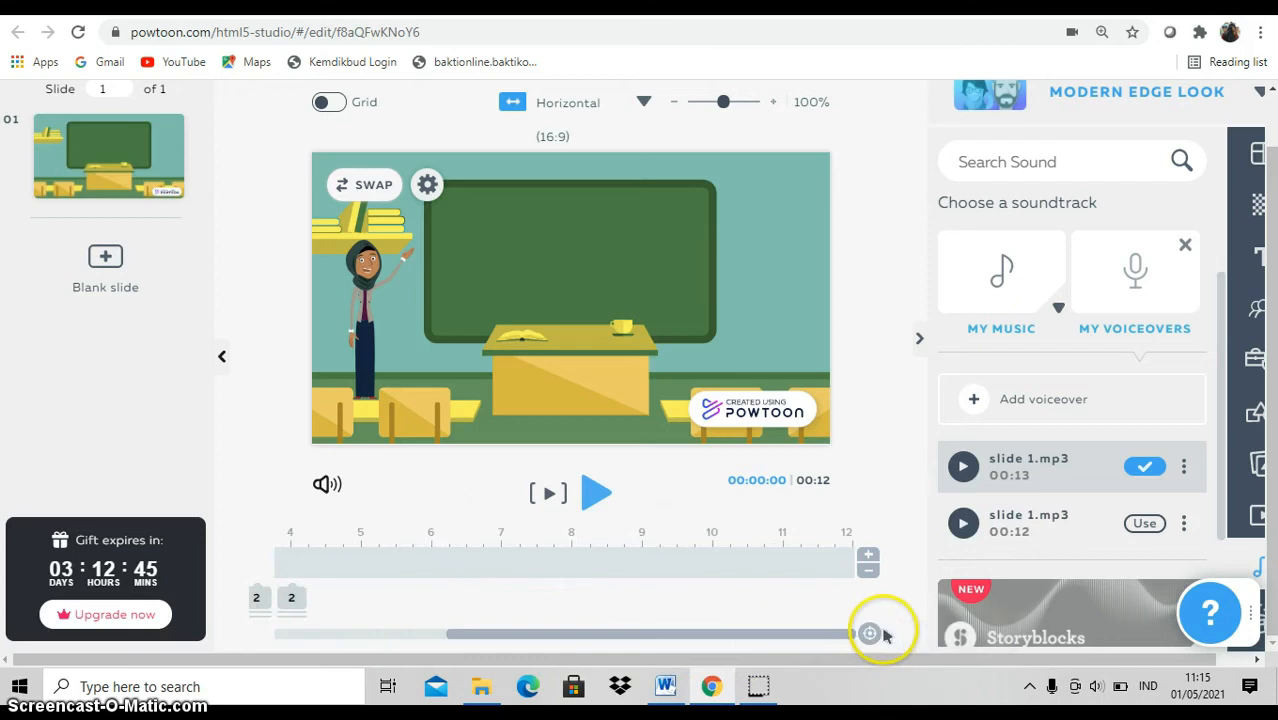
left_click(868, 560)
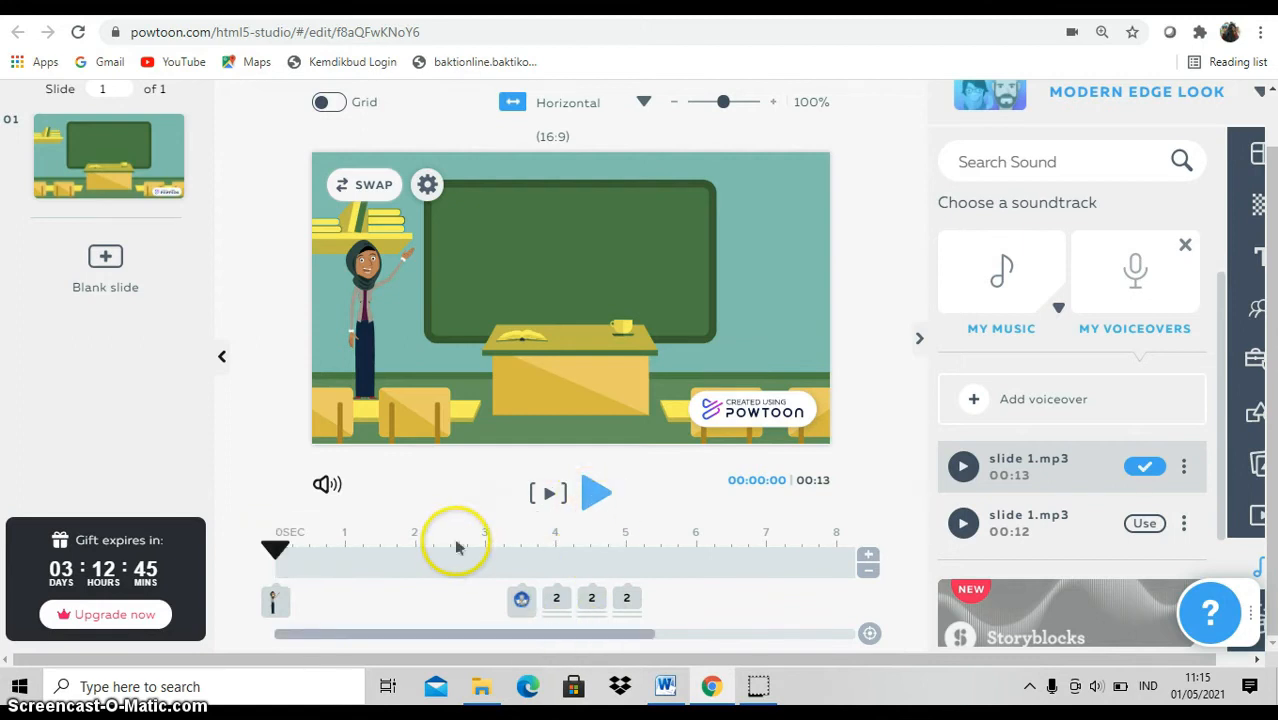
left_click(265, 549)
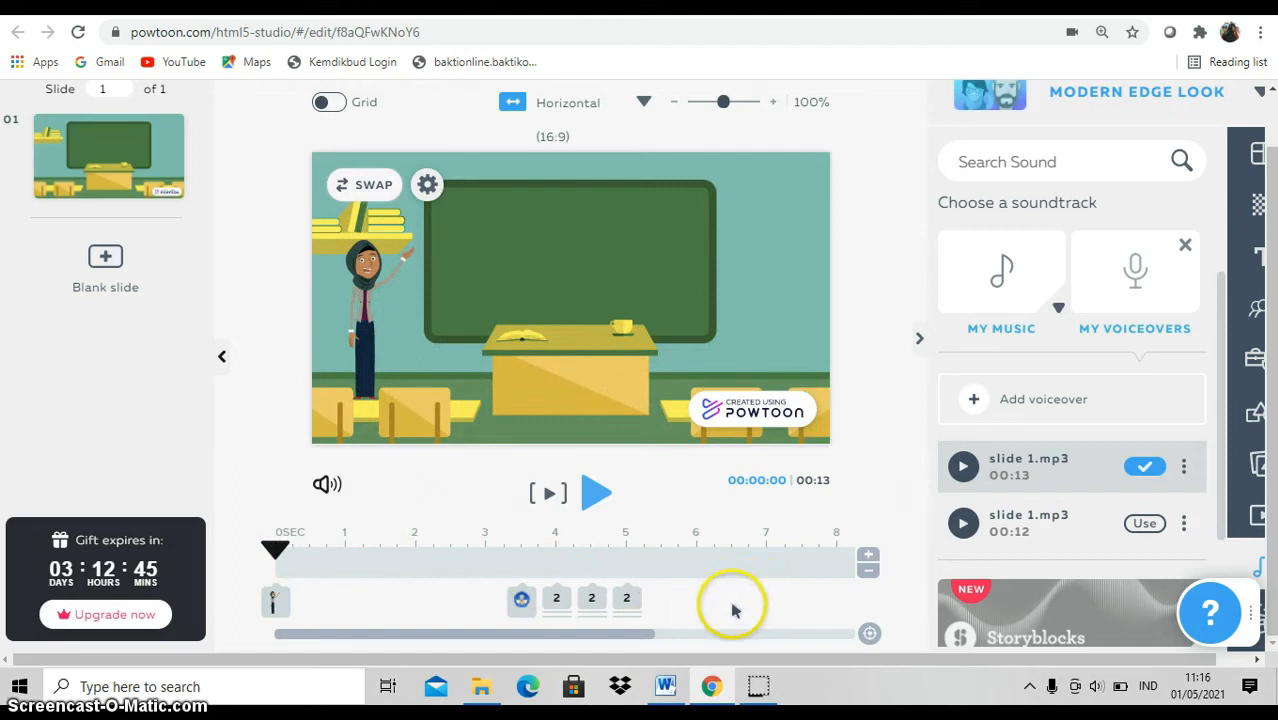
Retime the logos and title texts to appear one after another every half second, from 0.5 to 3 seconds.
left_click(521, 603)
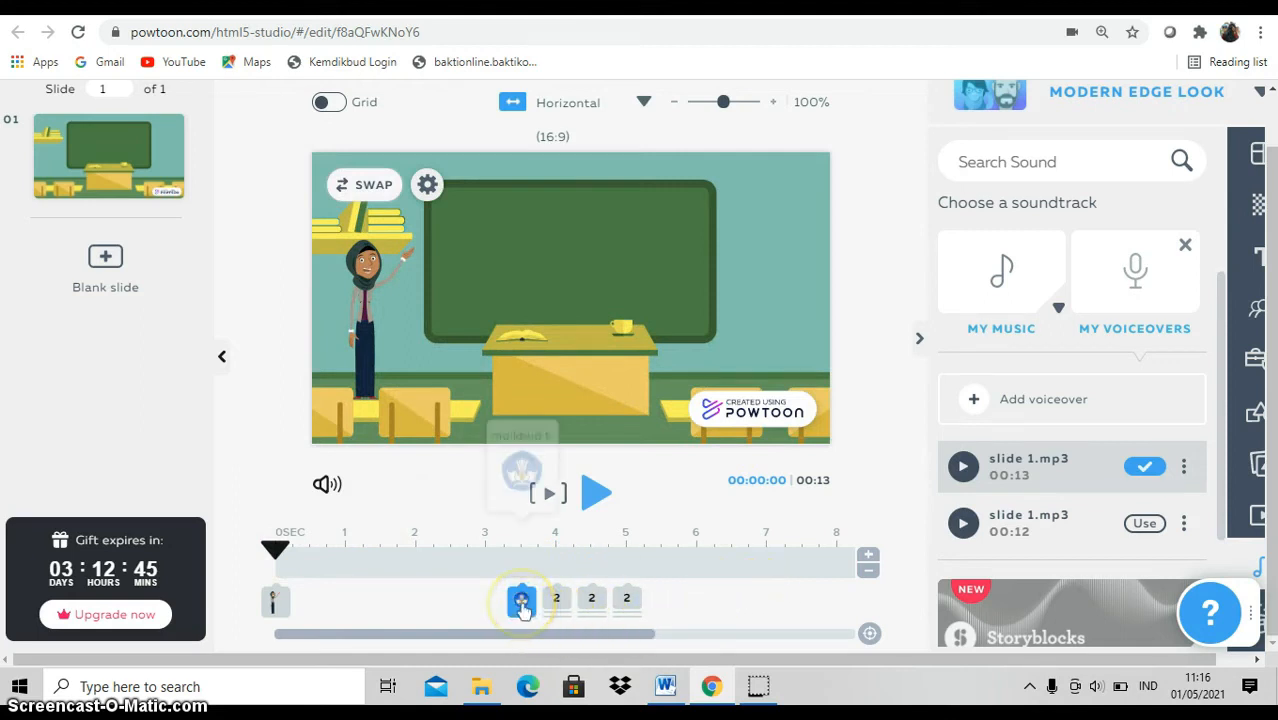
mouse_move(521, 603)
left_mouse_down()
mouse_move(408, 617)
mouse_move(315, 598)
left_mouse_up()
left_click(556, 598)
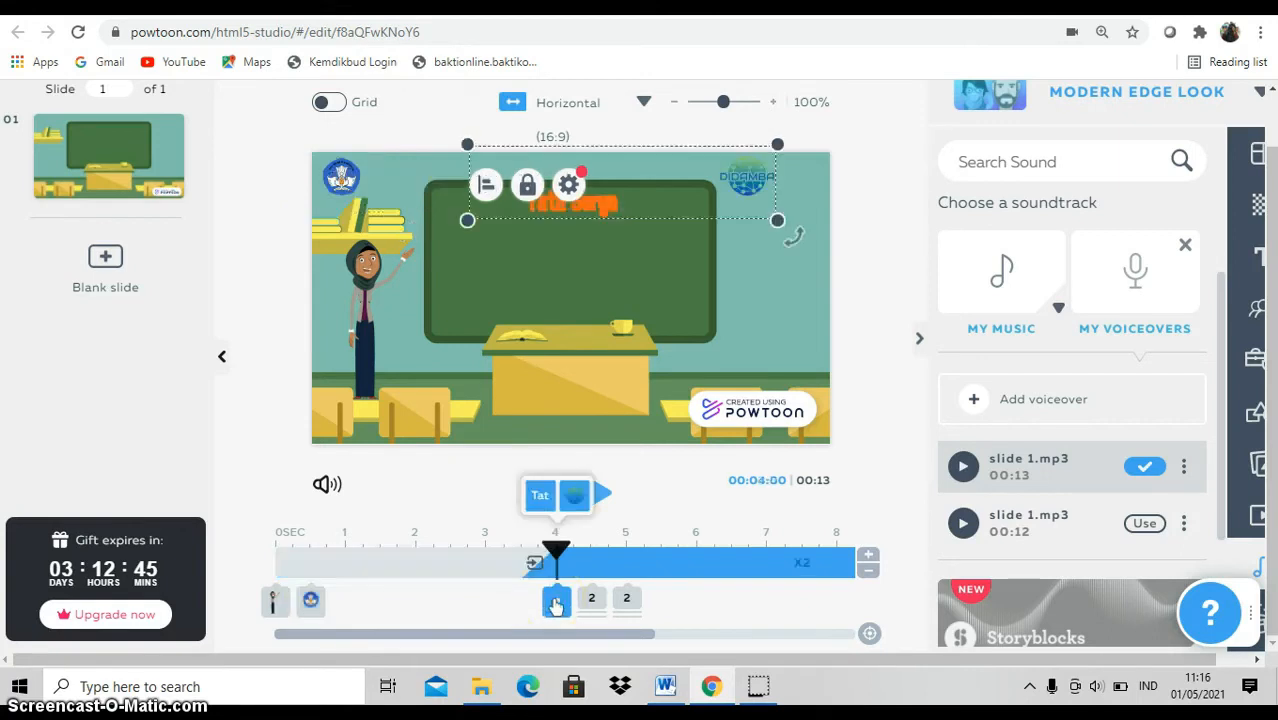
mouse_move(556, 605)
left_mouse_down()
mouse_move(397, 505)
mouse_move(381, 598)
mouse_move(345, 598)
left_mouse_up()
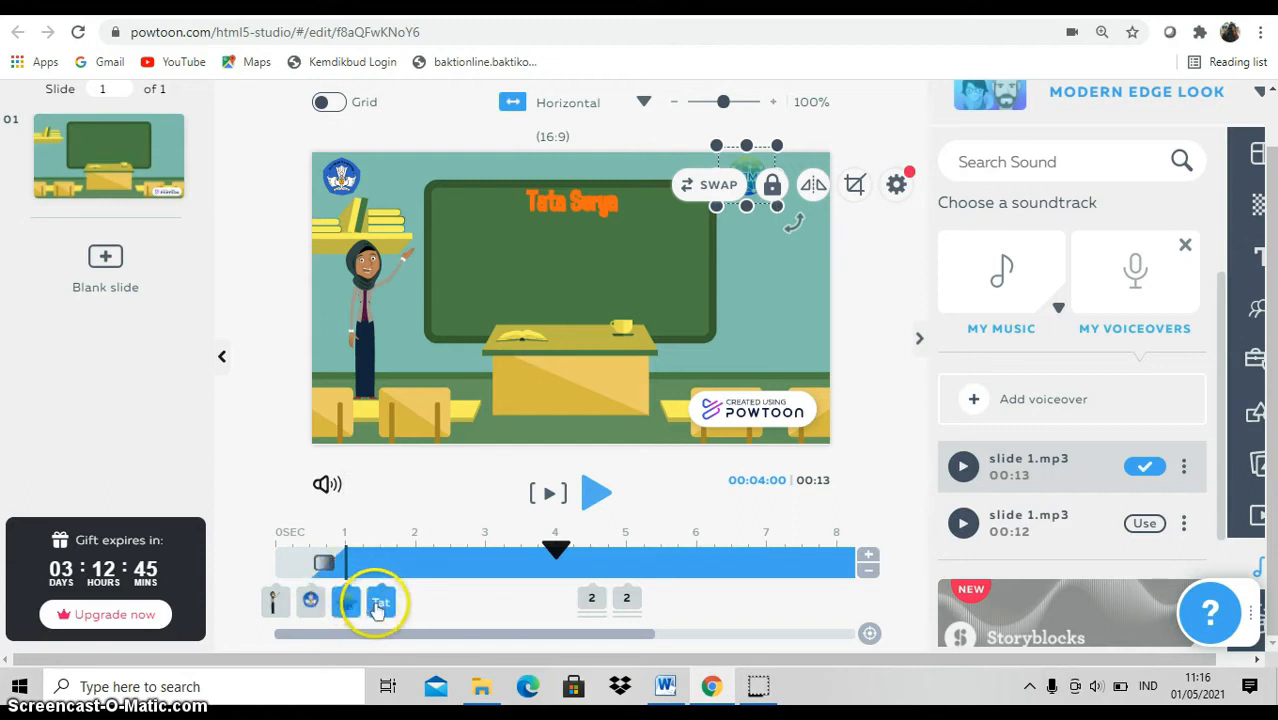
mouse_move(380, 605)
left_mouse_down()
mouse_move(385, 593)
mouse_move(590, 593)
mouse_move(362, 605)
mouse_move(592, 603)
mouse_move(453, 607)
left_mouse_up()
Return the playhead to 0 seconds and preview slide 1 with the new timing.
left_click(622, 566)
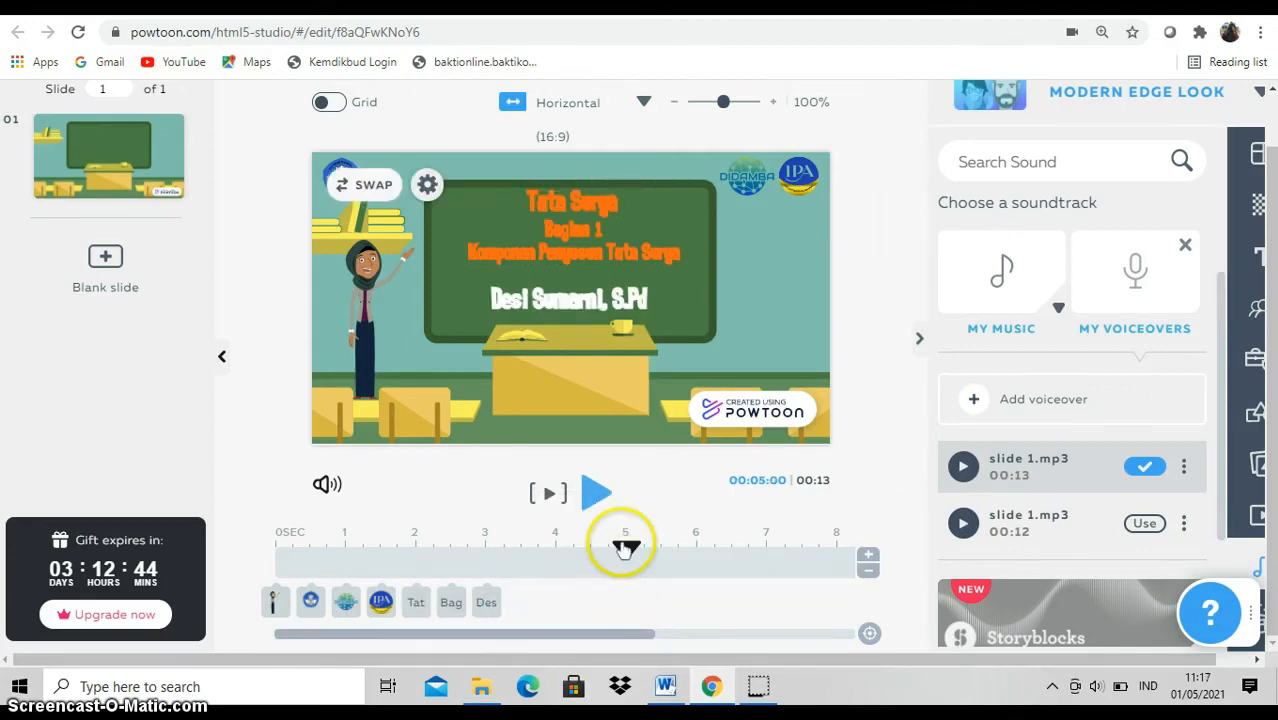
left_click_drag(626, 560, 251, 563)
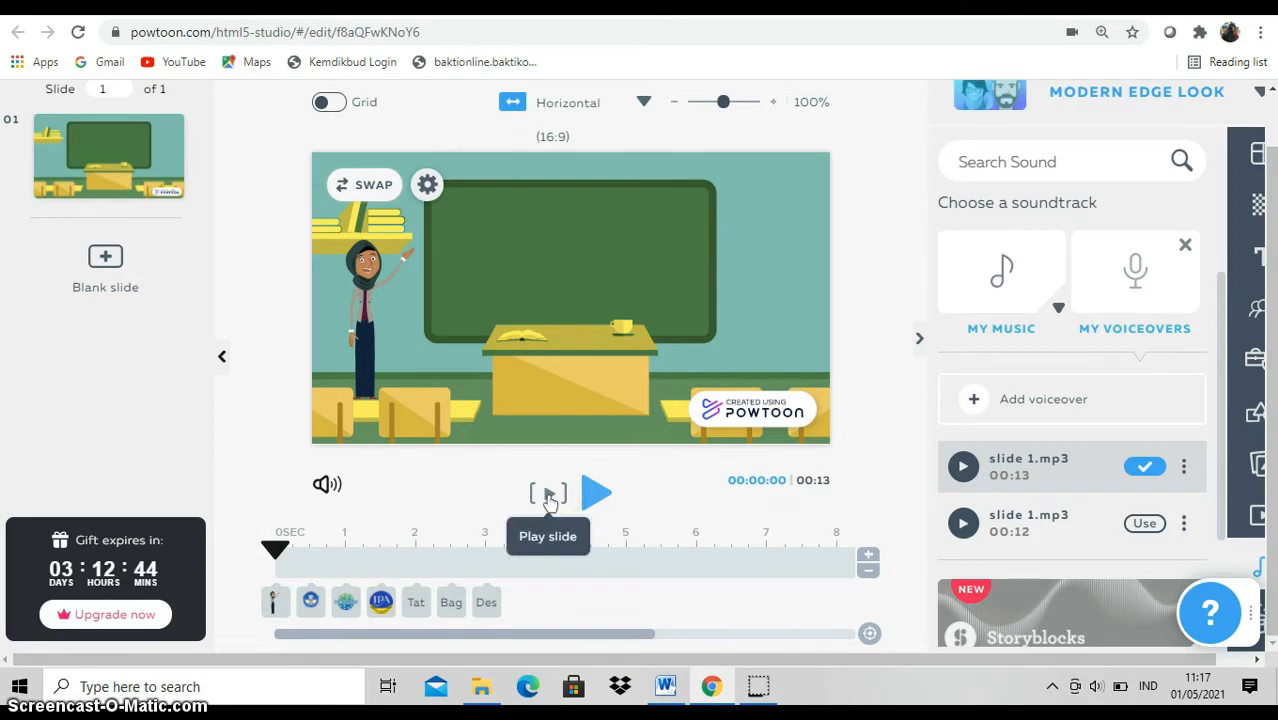
left_click(549, 502)
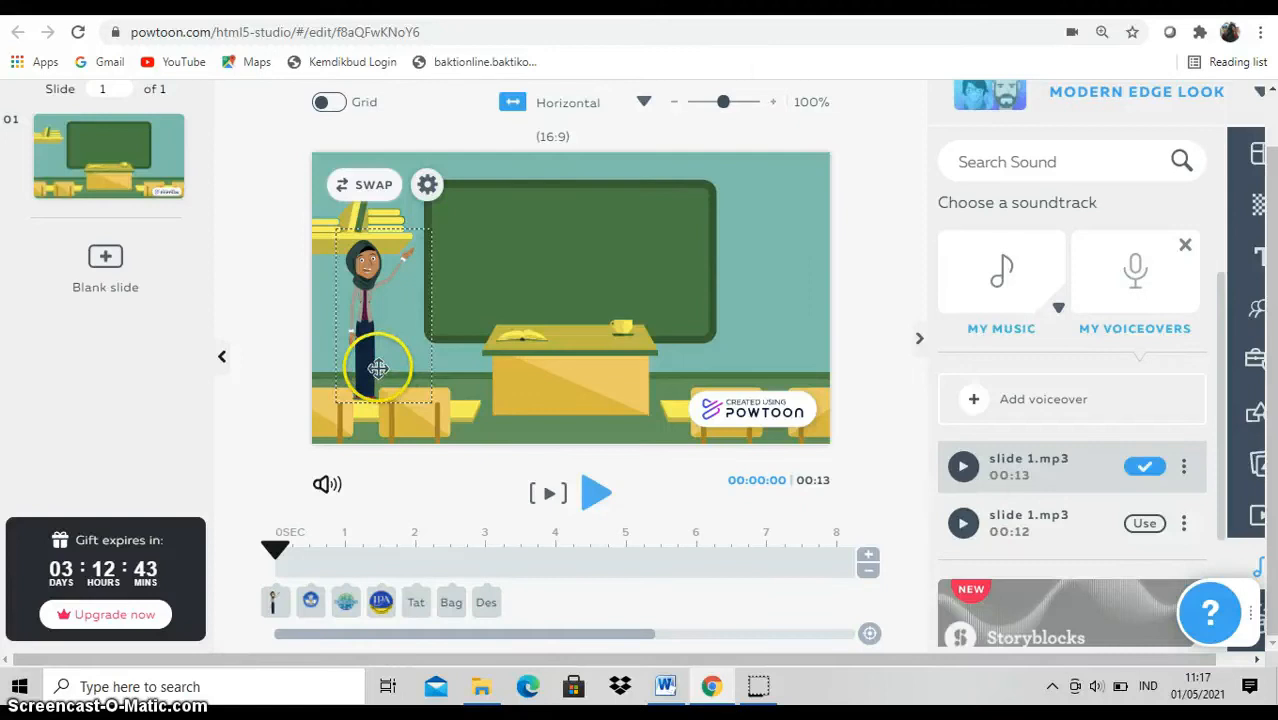
Switch to the script in Word and look up the storyboard row following the opening title.
left_click(666, 685)
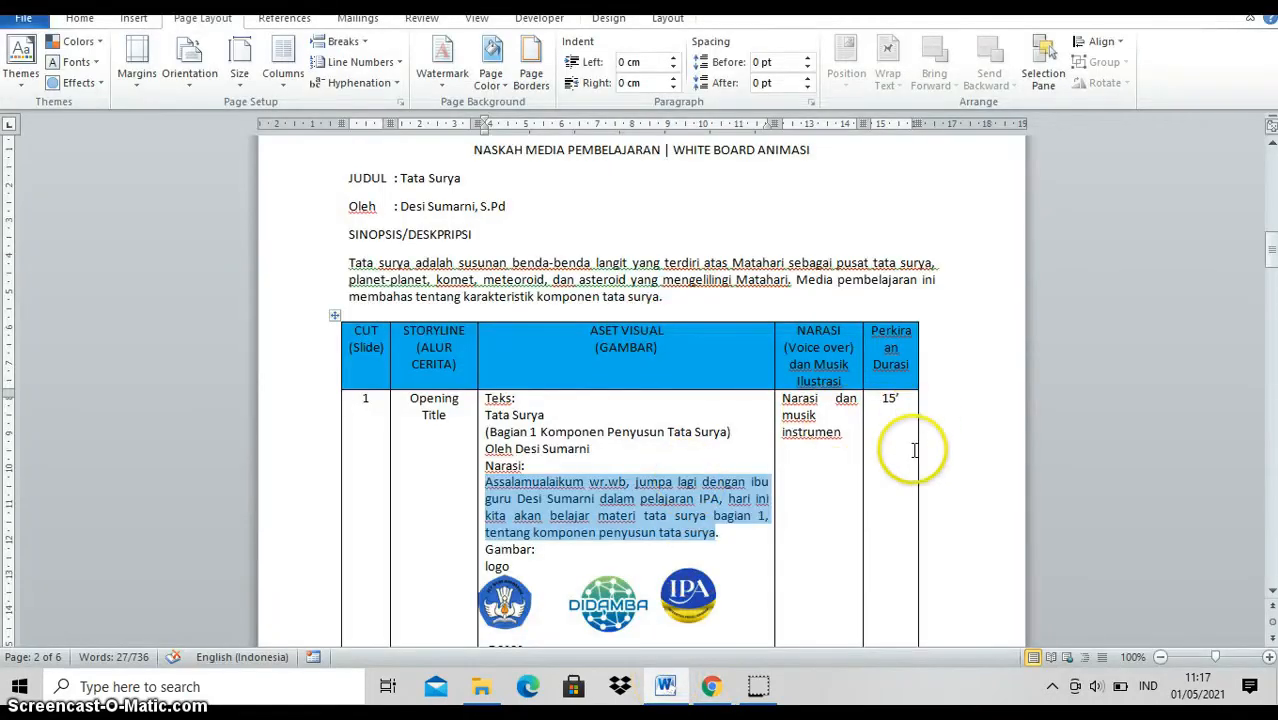
left_click(949, 484)
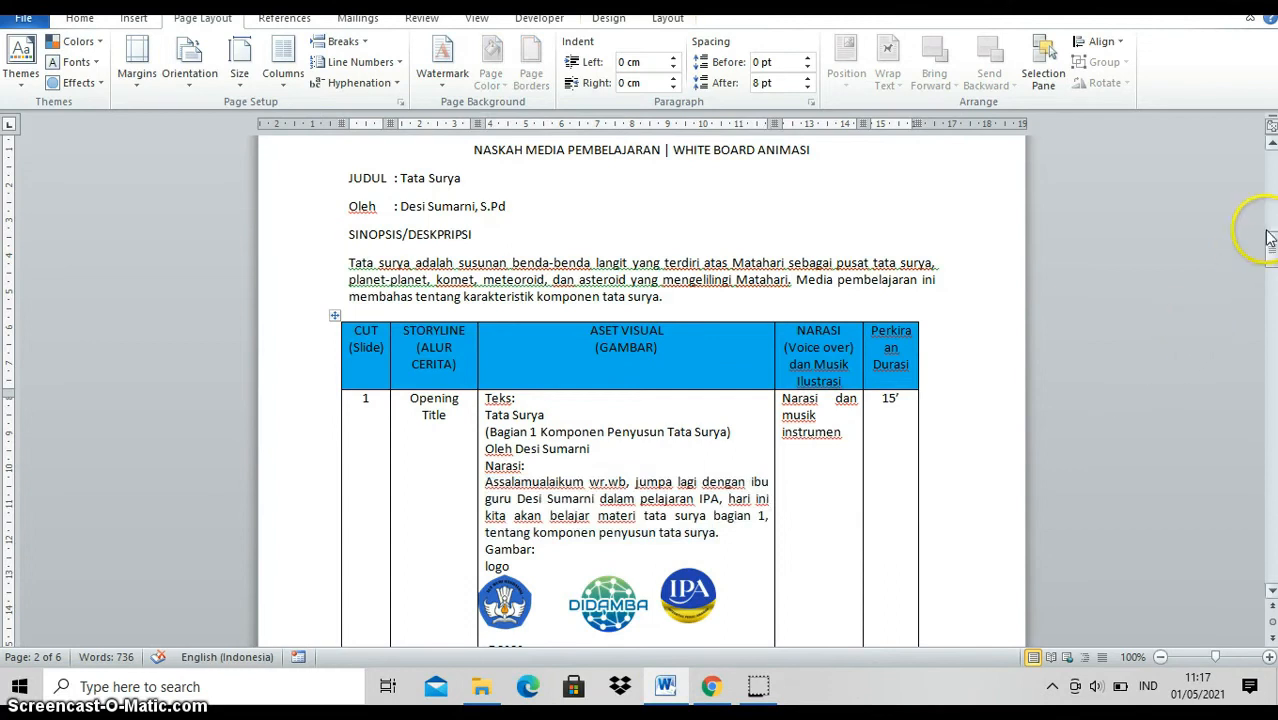
left_click_drag(1272, 258, 1262, 460)
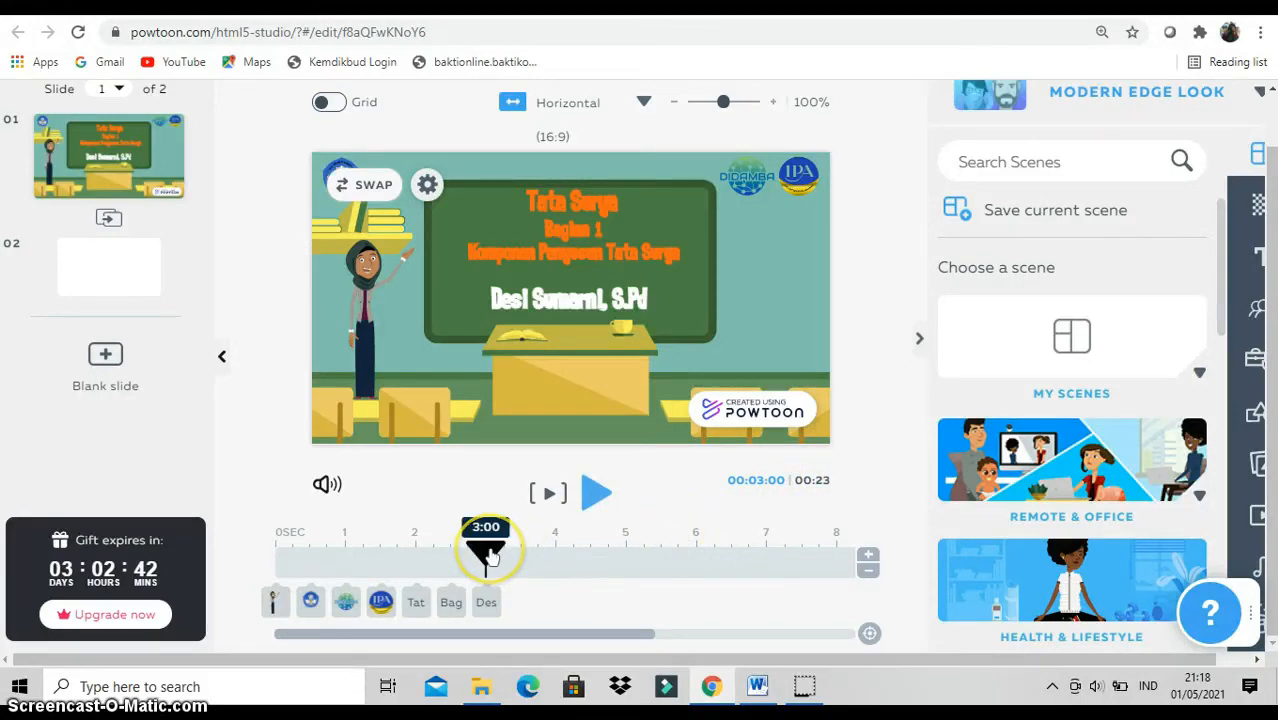
Preview slide 1 in Powtoon once more and open the blank slide 2.
left_click(548, 496)
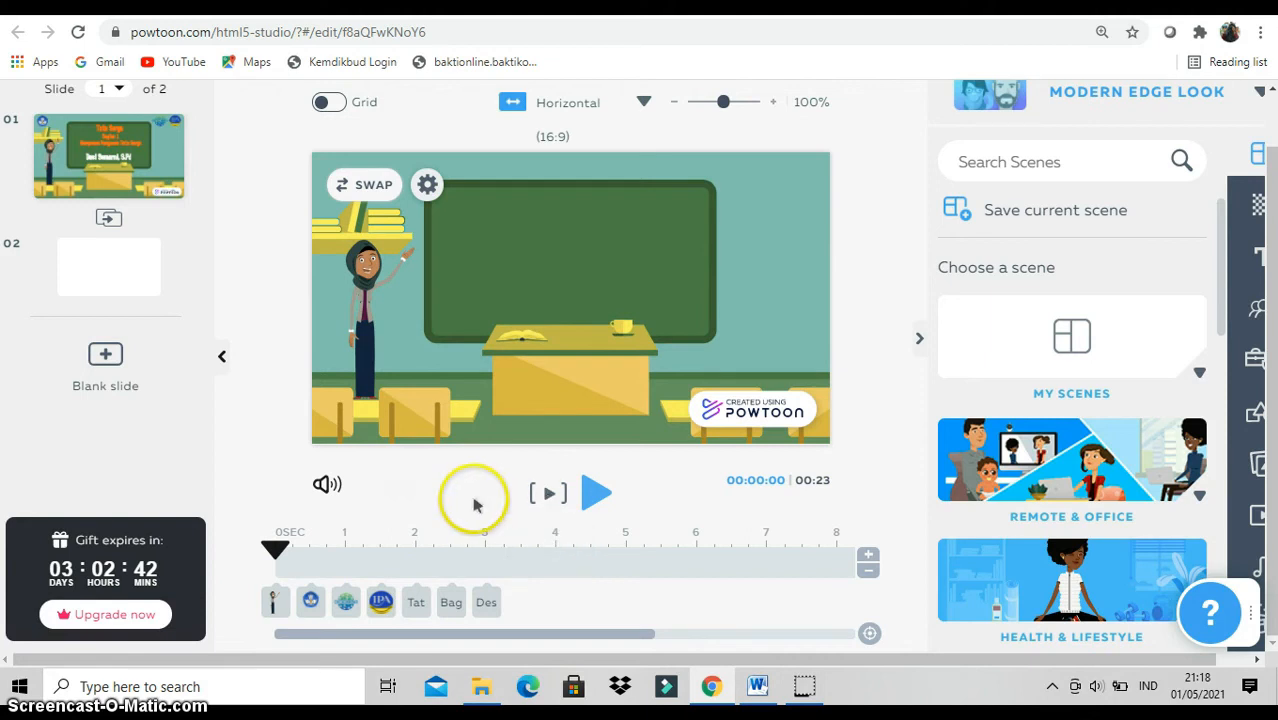
left_click(95, 267)
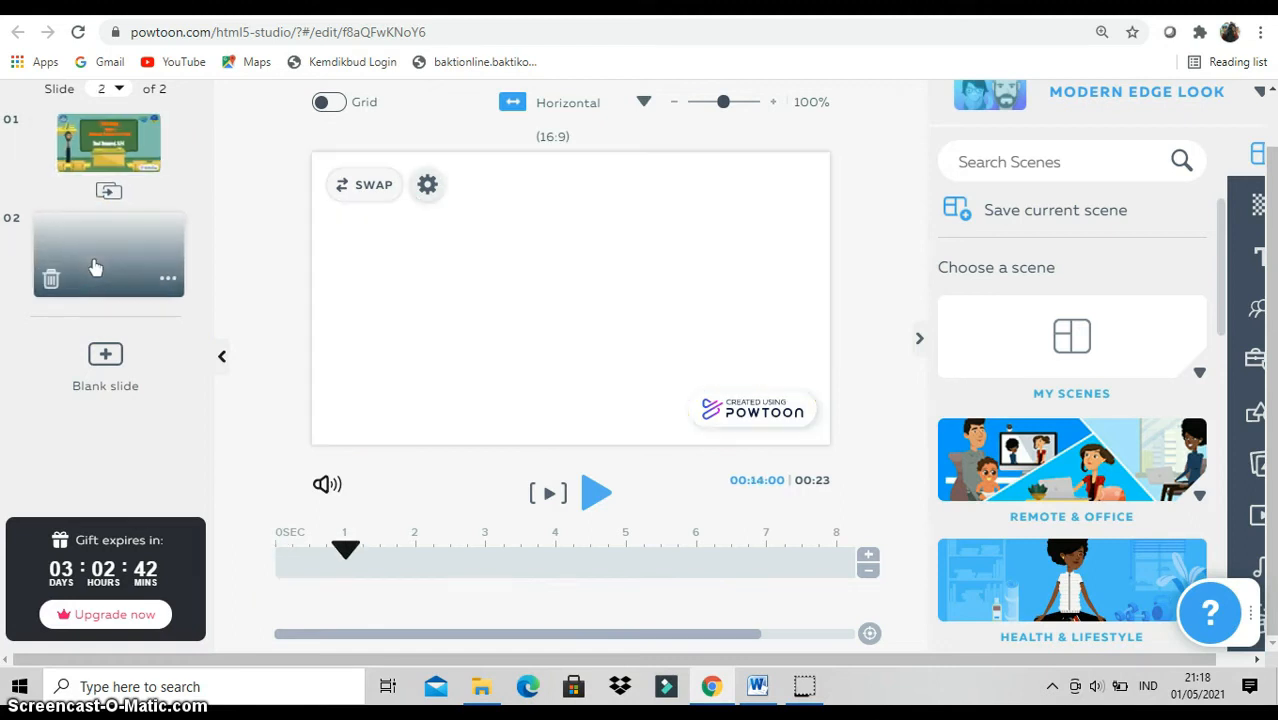
Switch to the script in Word and review the text, narration and image planned for slide 2, "Pendahuluan".
left_click(757, 686)
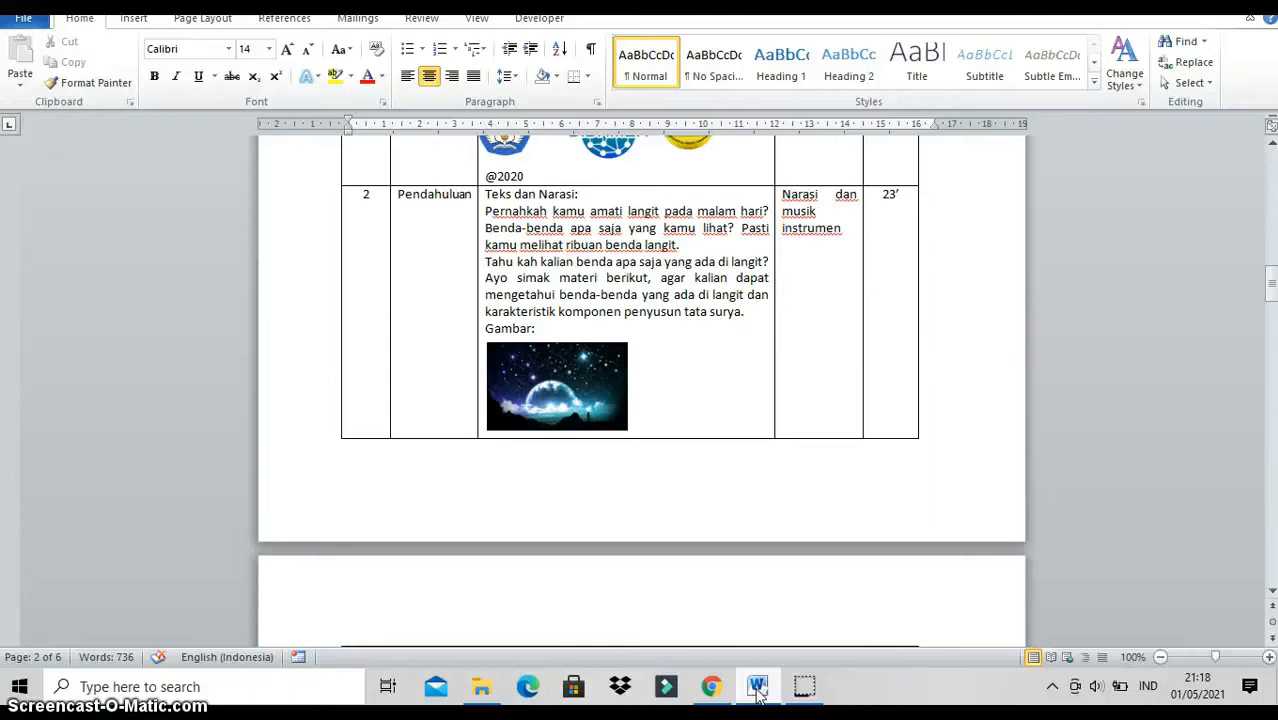
left_click(801, 698)
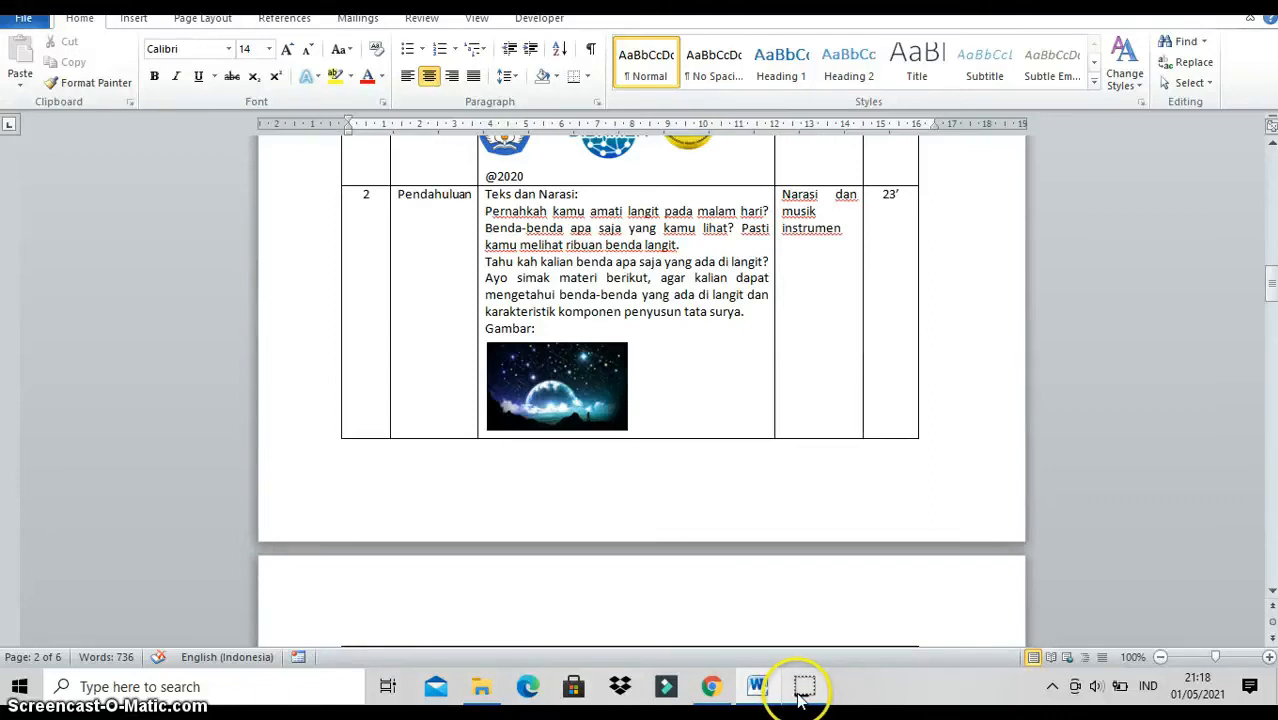
mouse_move(803, 695)
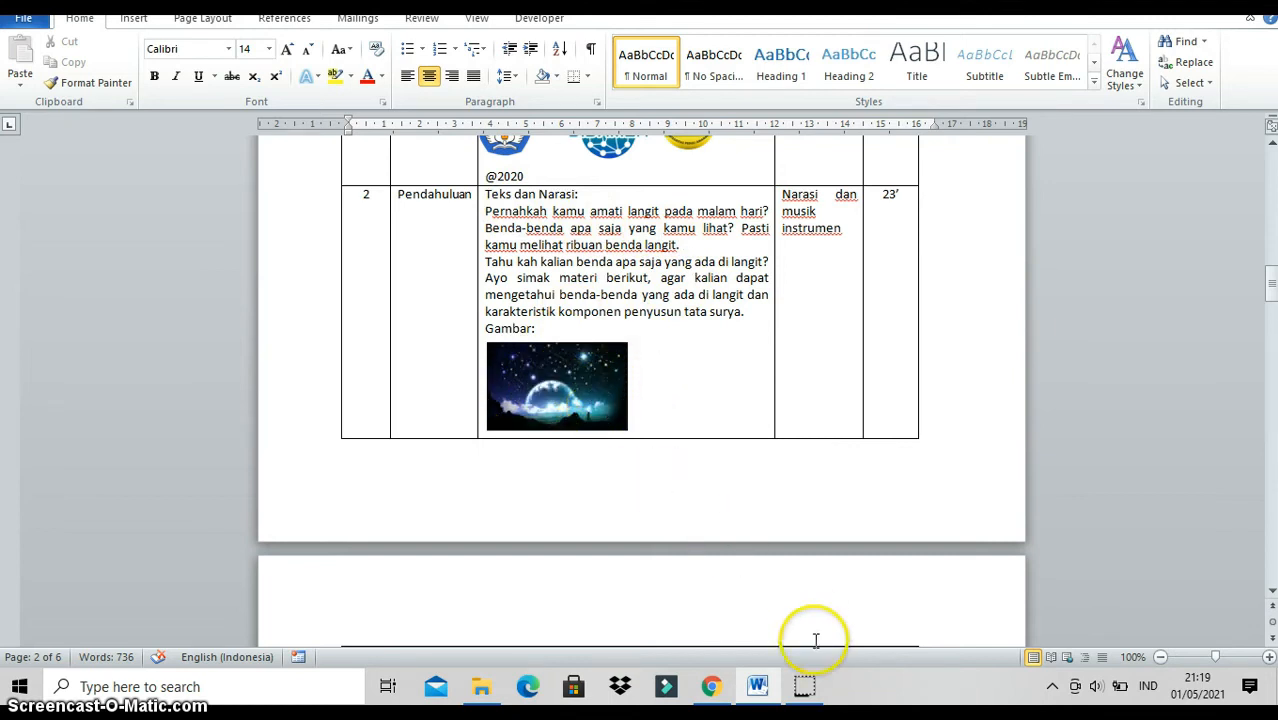
Switch back to Powtoon and upload the image "langit pada malam hari" from Documents as the background of slide 2.
left_click(711, 686)
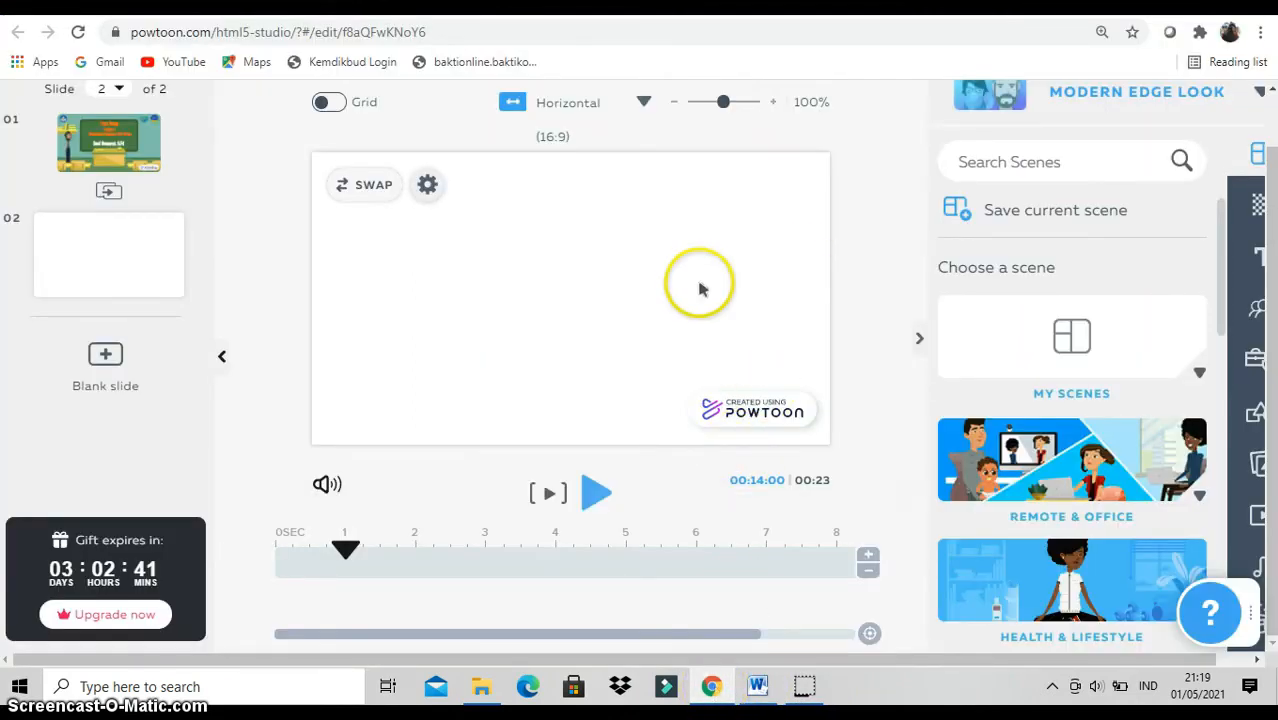
left_click(1260, 206)
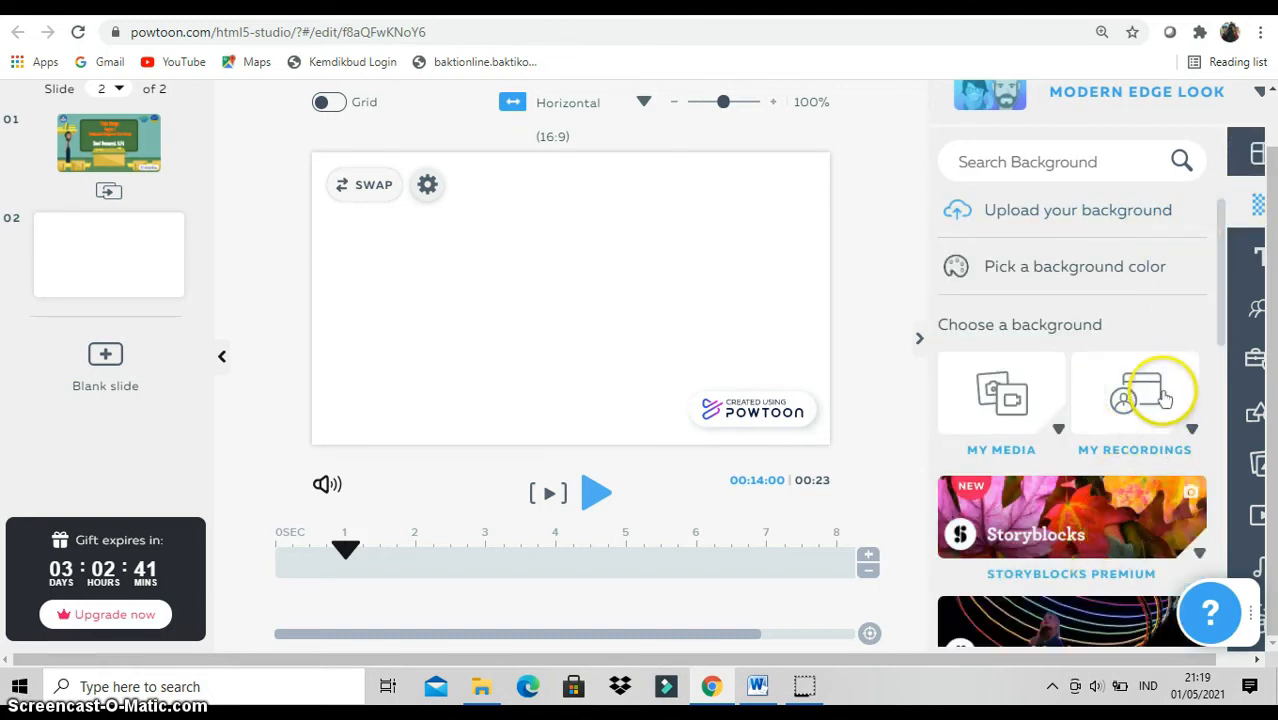
left_click(1073, 222)
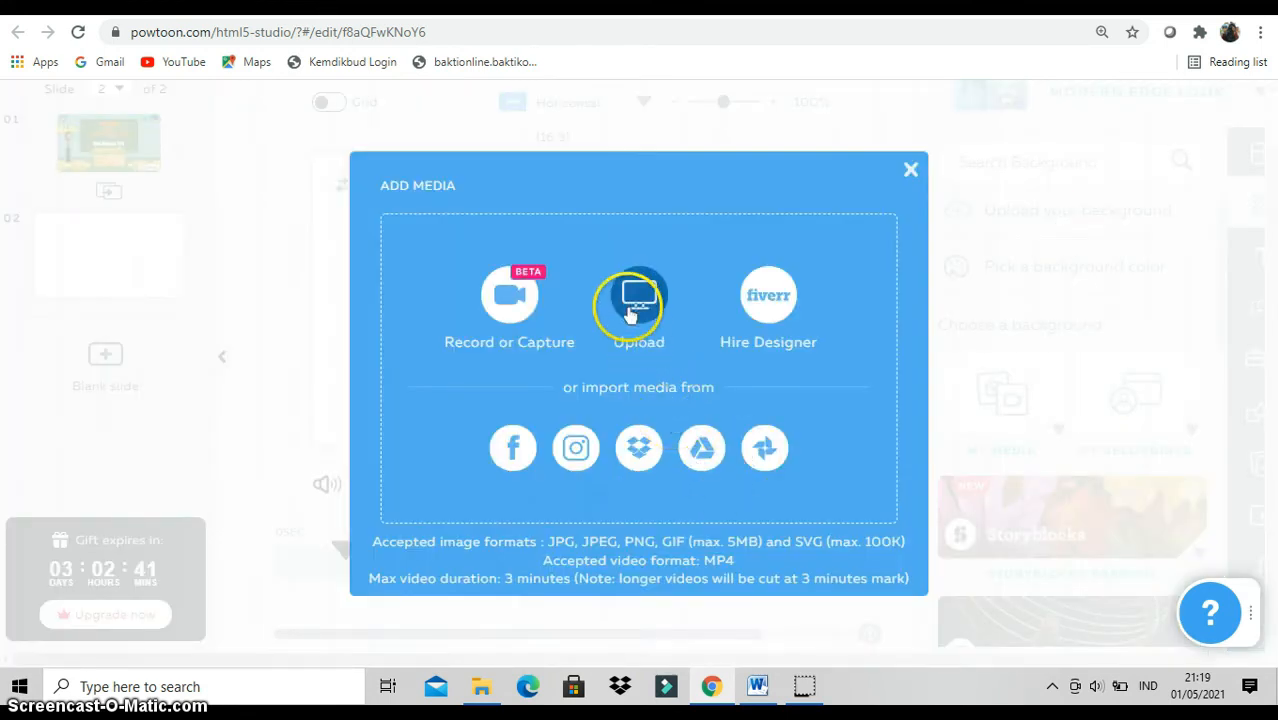
left_click(630, 311)
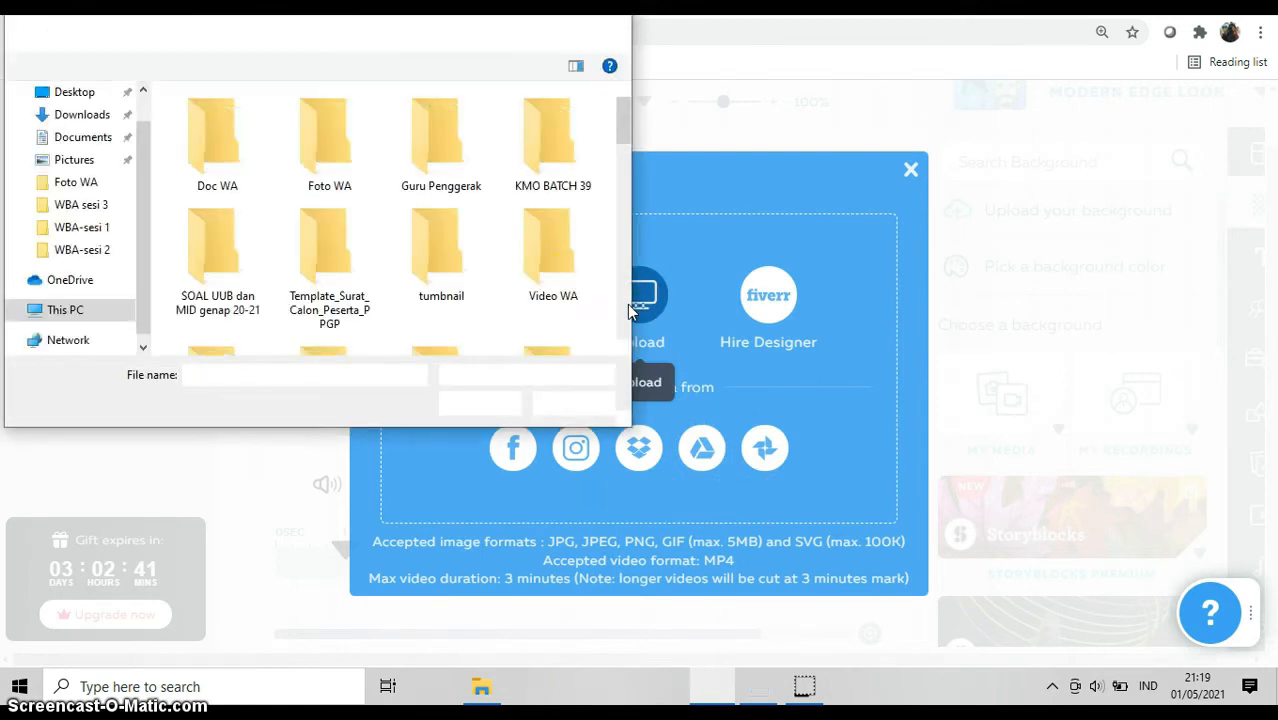
left_click(95, 137)
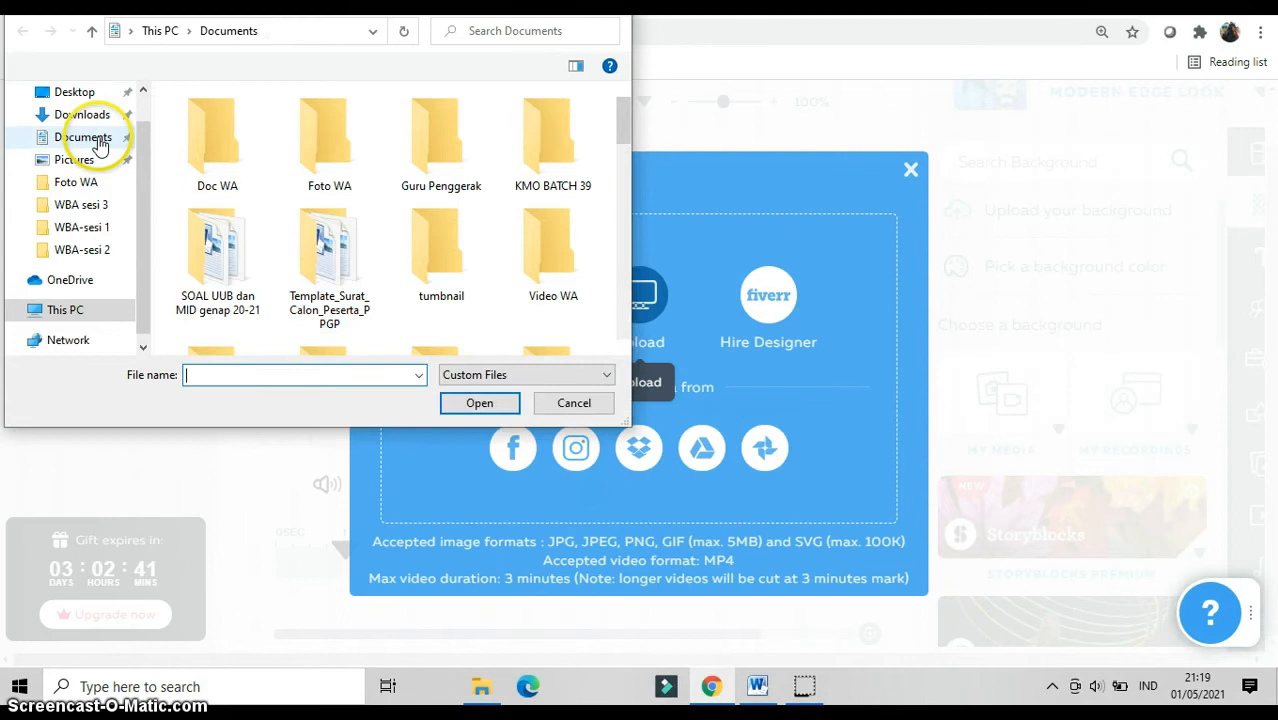
left_click_drag(624, 127, 620, 232)
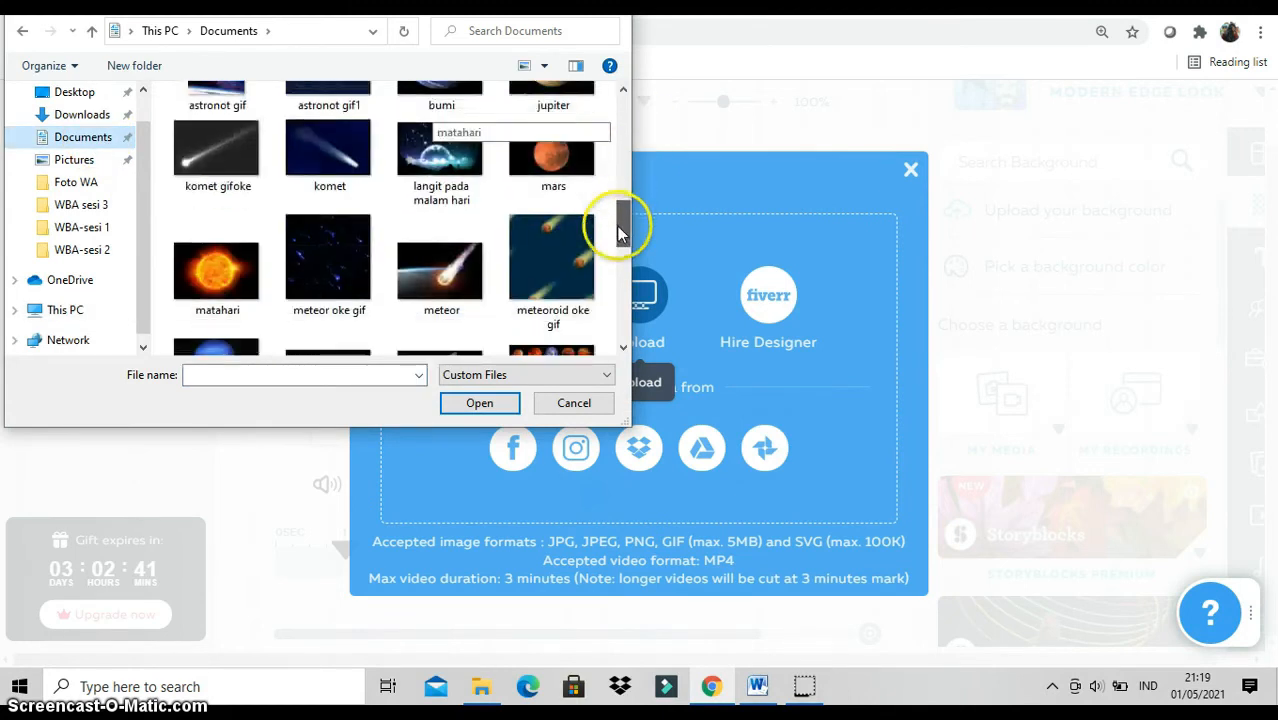
left_click(456, 150)
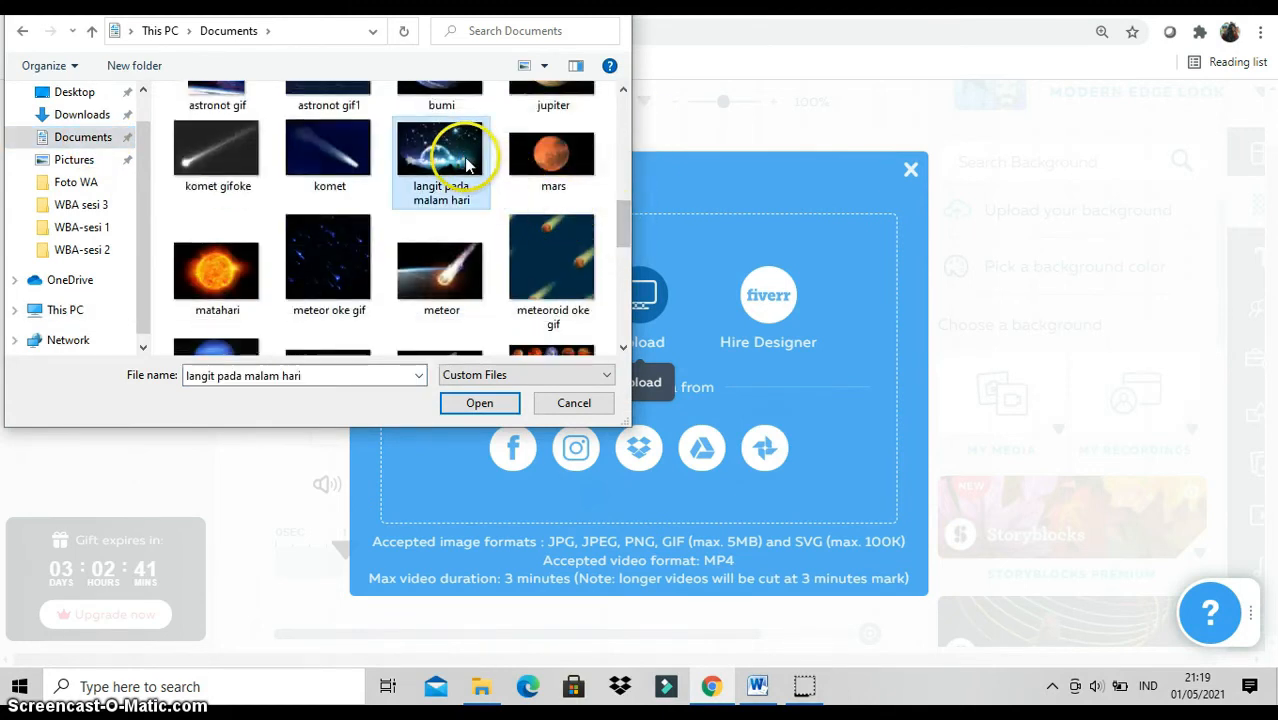
left_click(478, 404)
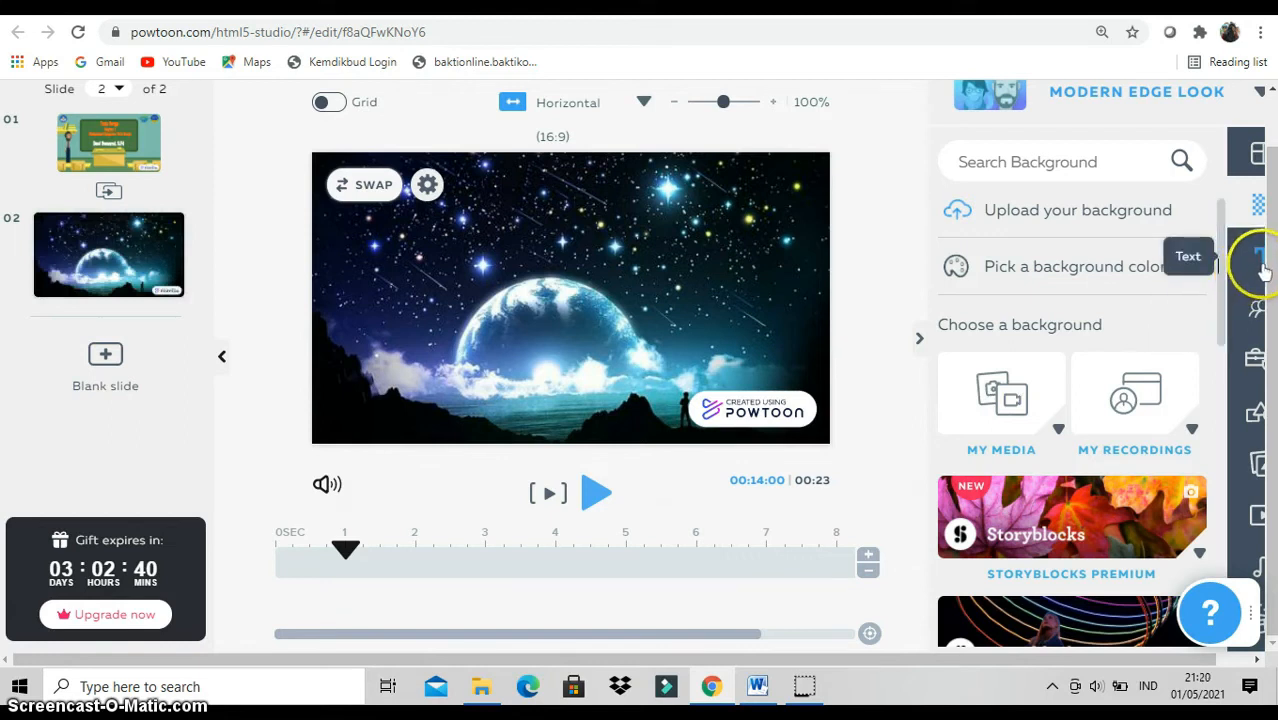
Add a body text to slide 2 with the passage "Pernahkah kamu amati langit... ribuan benda langit." copied from the Word script.
left_click(1262, 268)
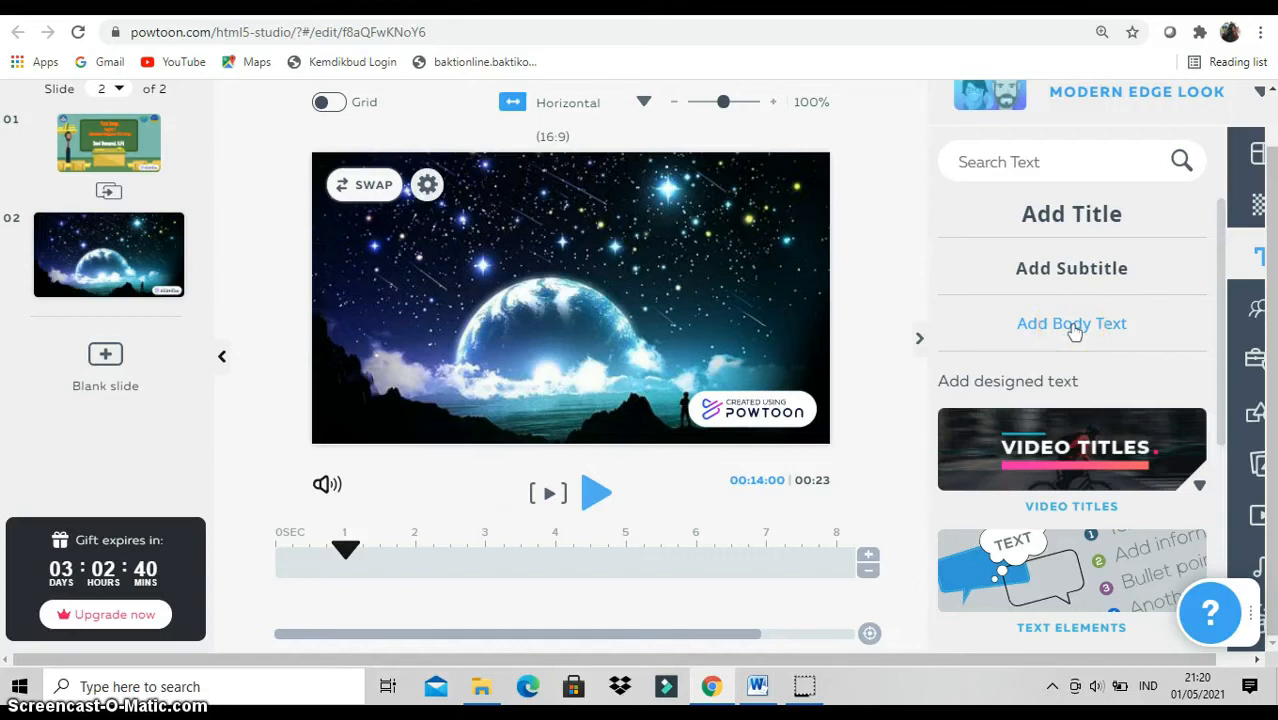
left_click(1072, 326)
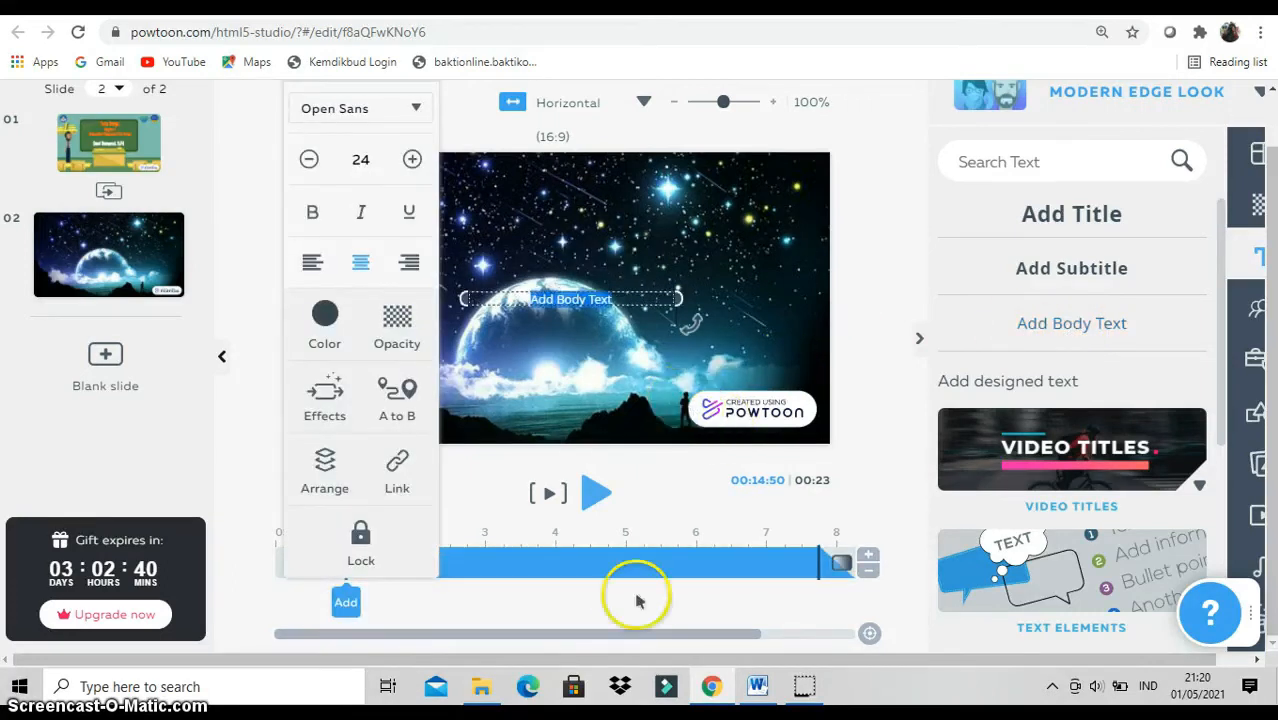
left_click(757, 686)
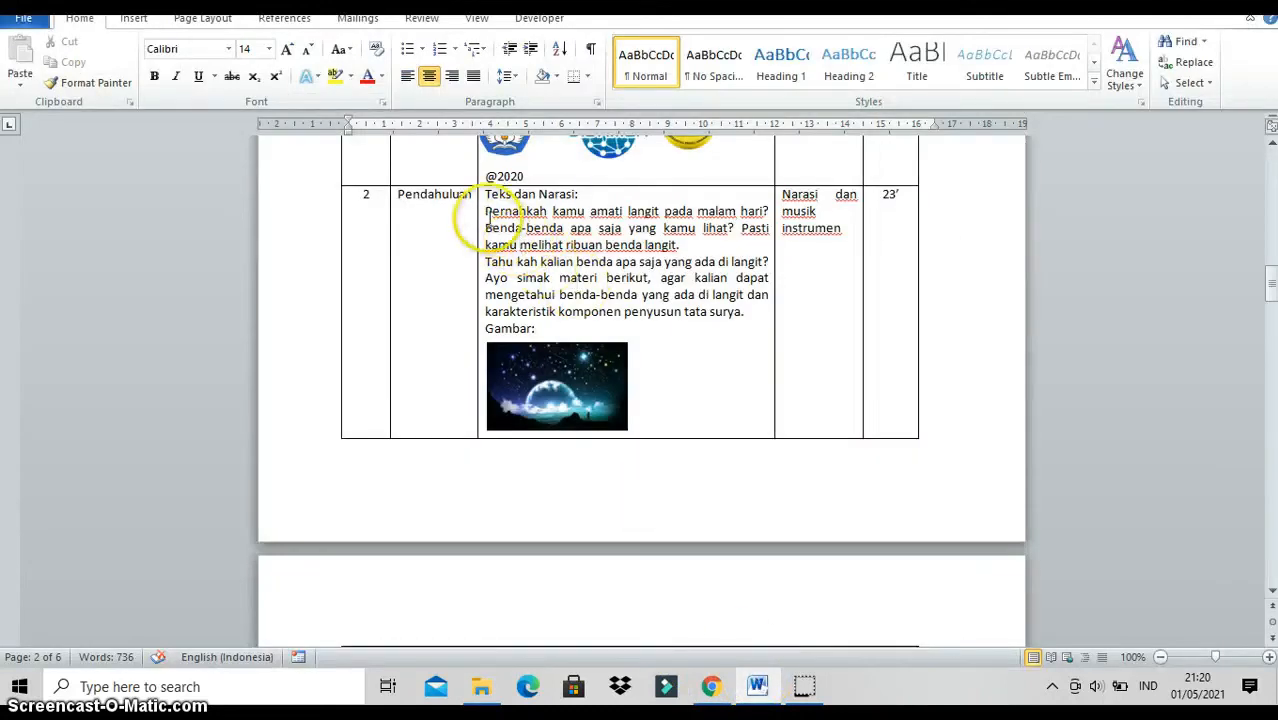
left_click_drag(486, 211, 665, 244)
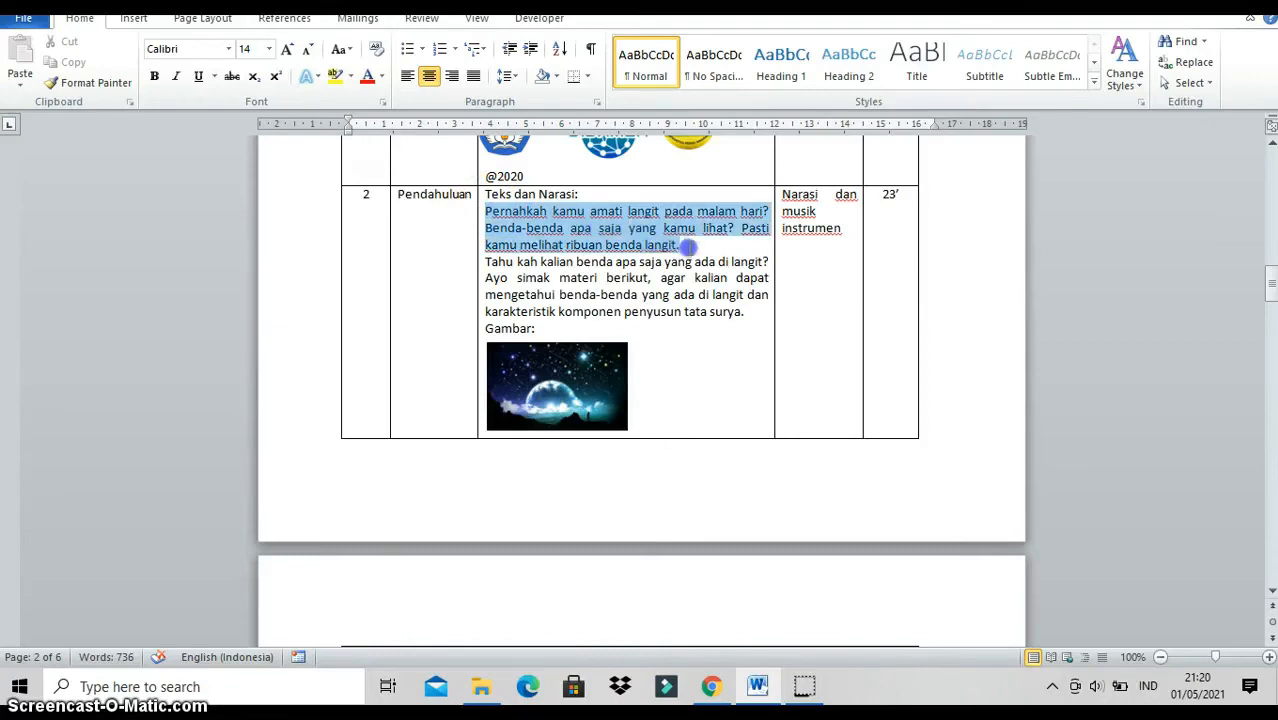
left_click_drag(697, 252, 676, 245)
left_click_drag(676, 245, 679, 245)
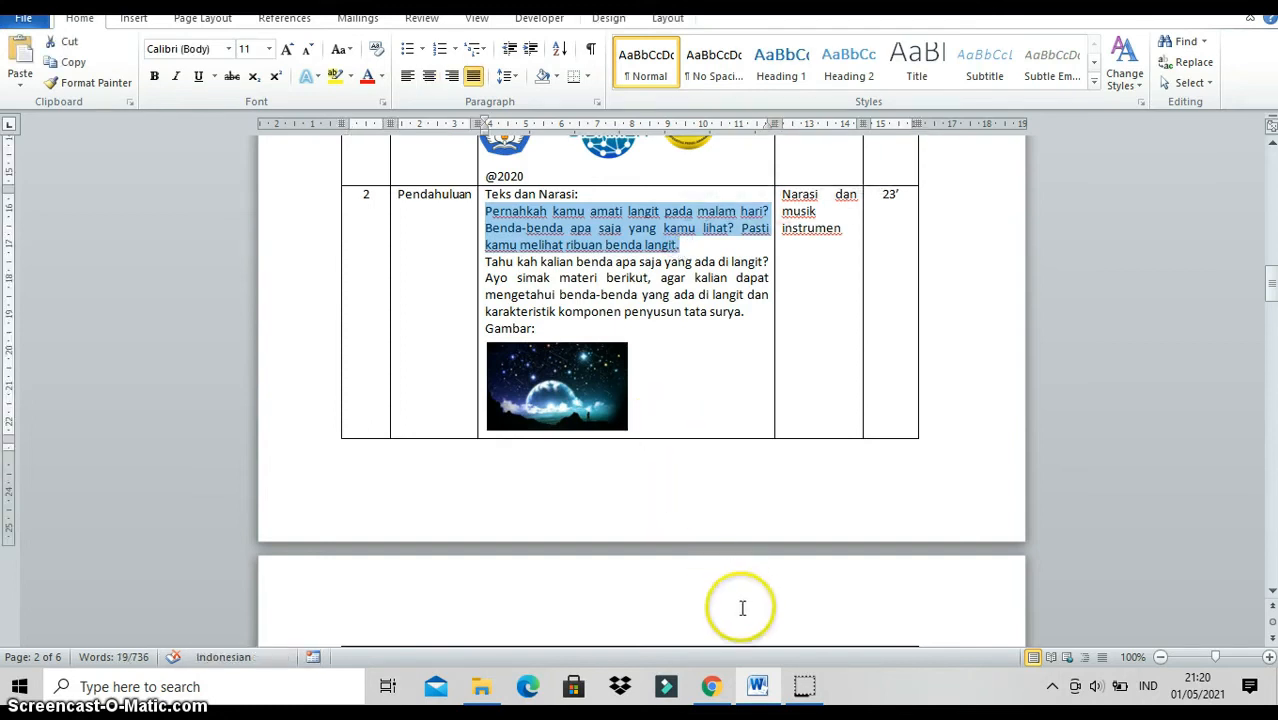
left_click(711, 686)
double_click(580, 300)
key("ctrl+v")
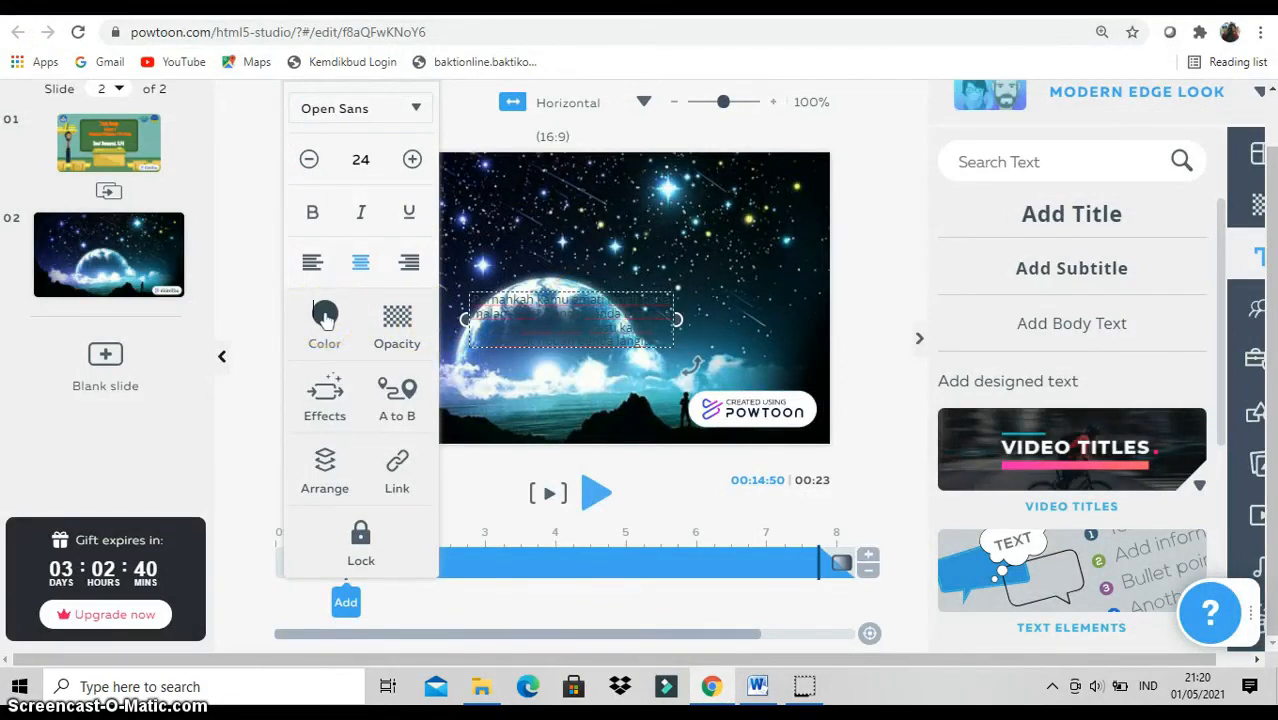
Color the first body text white and move it up into the starry sky above the moon.
left_click(325, 316)
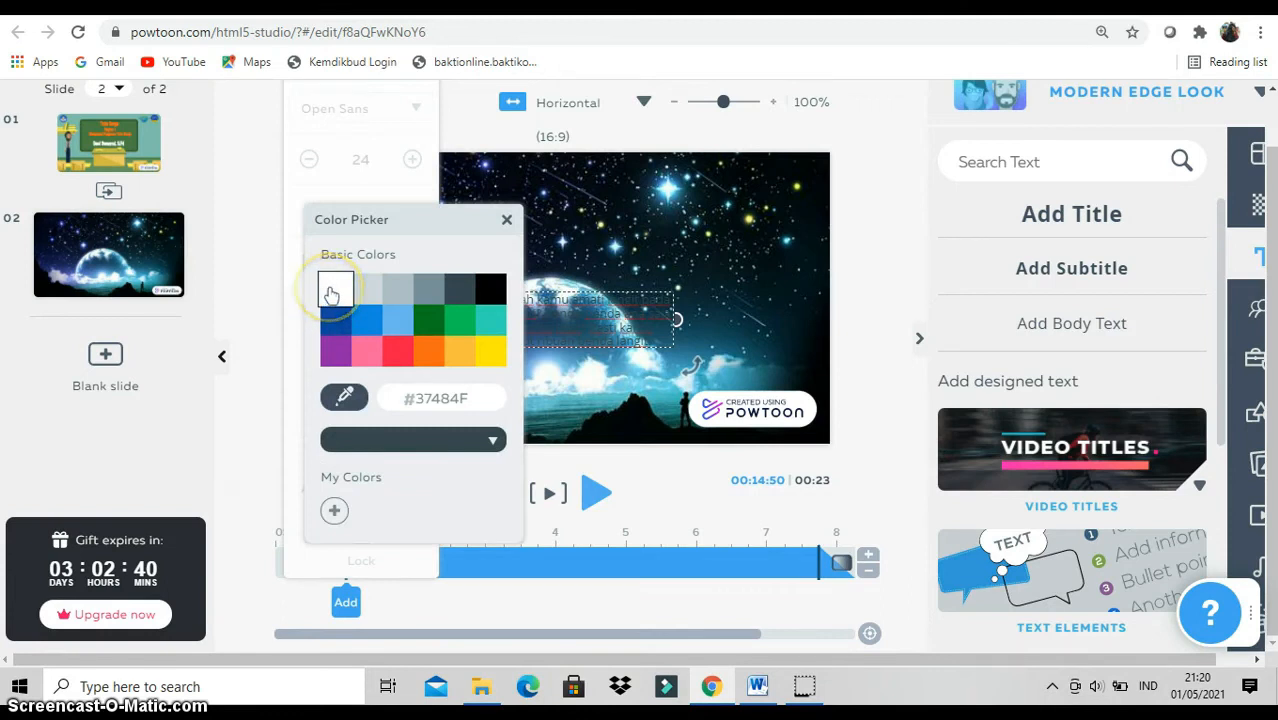
left_click(332, 293)
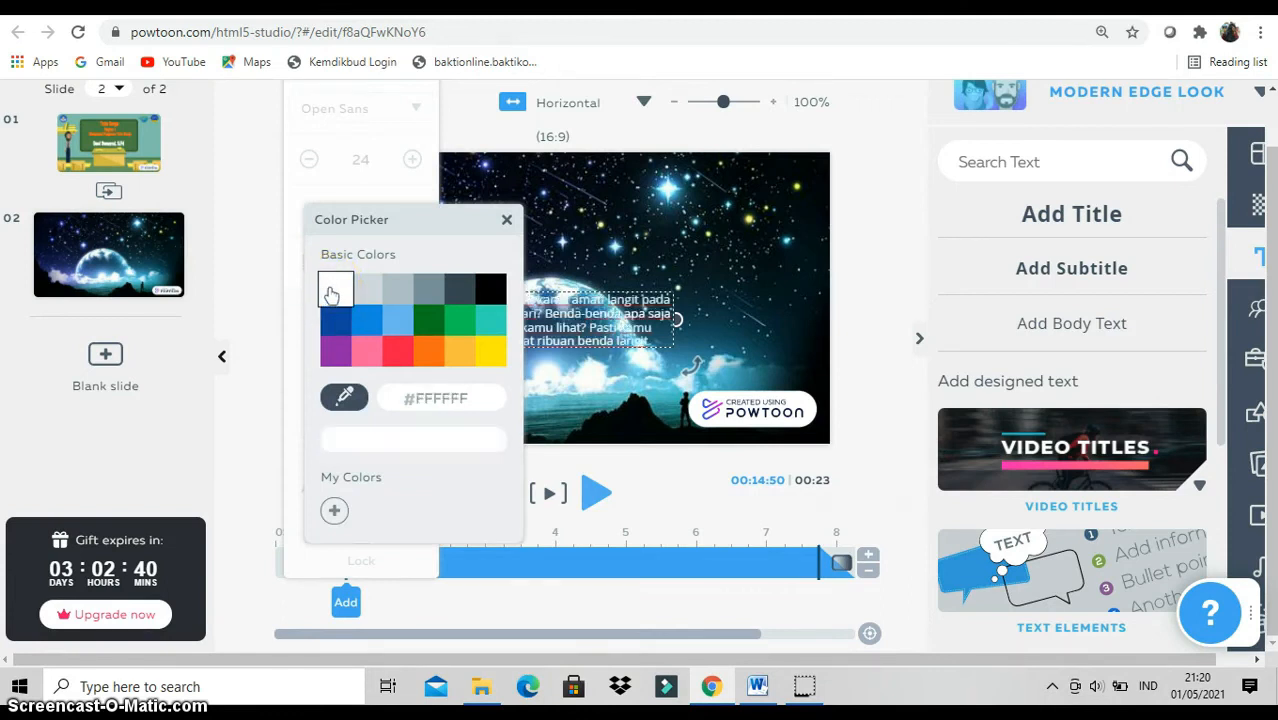
left_click(507, 221)
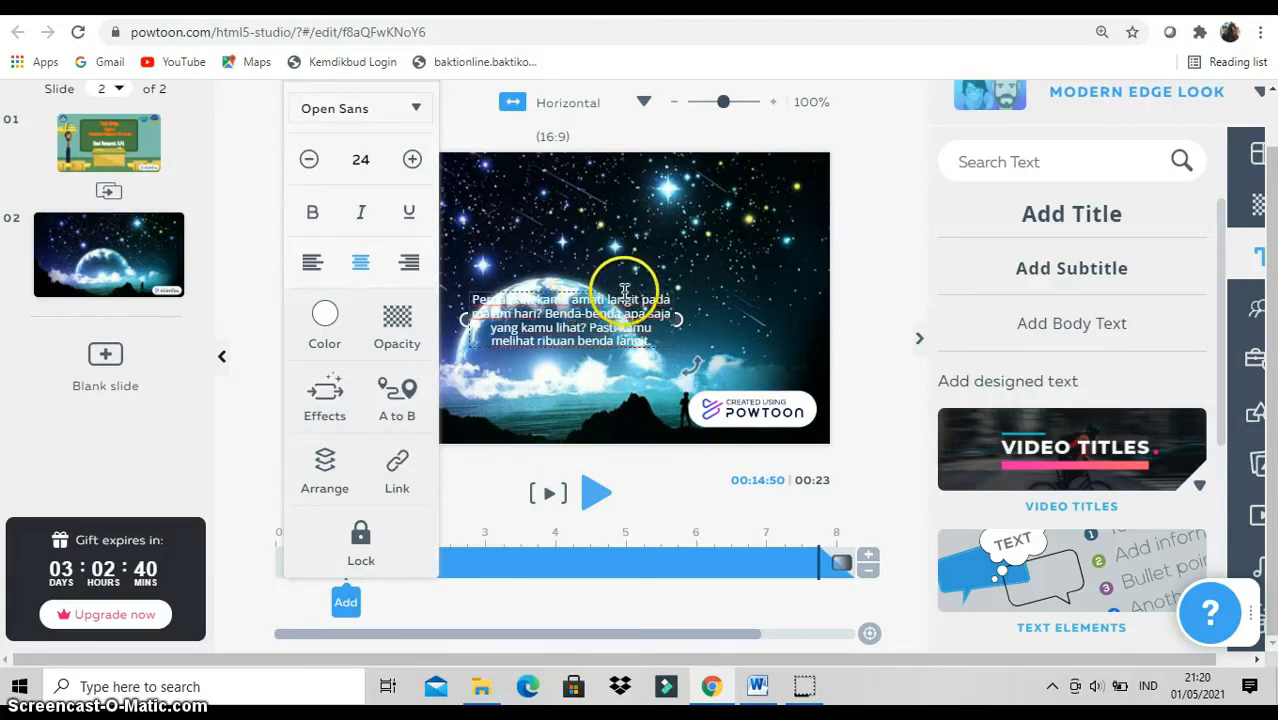
left_click_drag(604, 292, 581, 213)
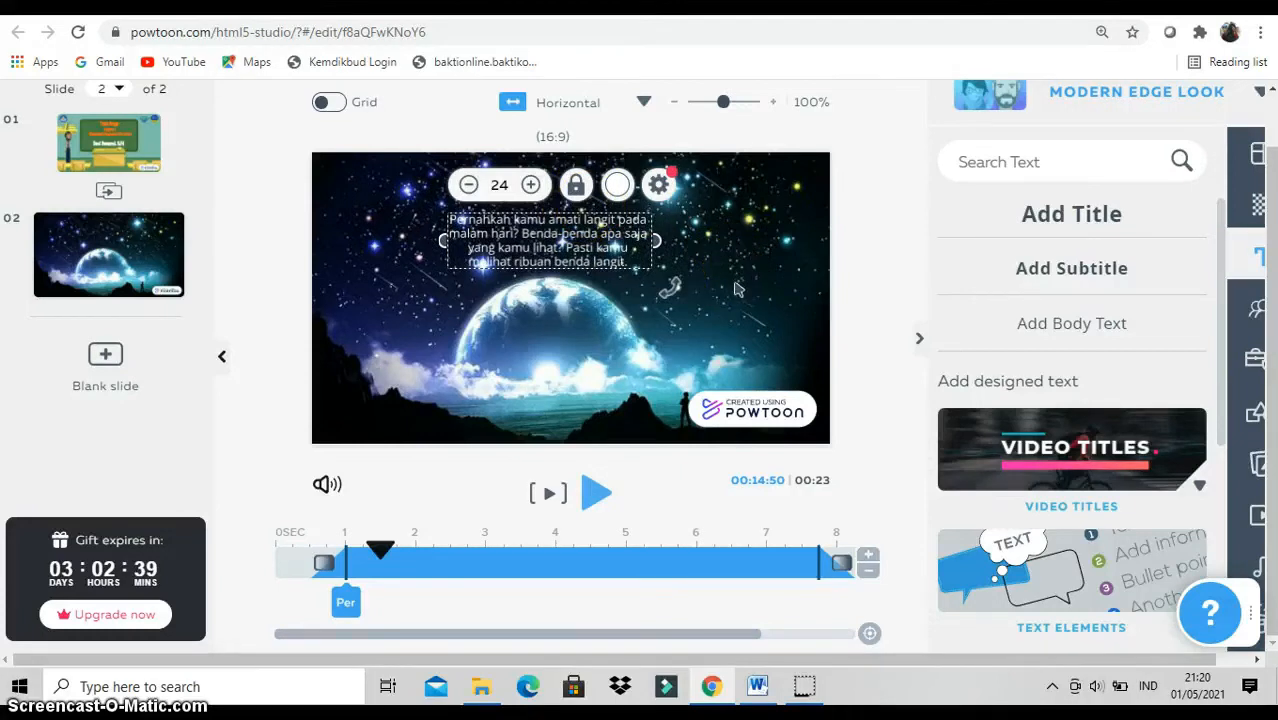
left_click(735, 289)
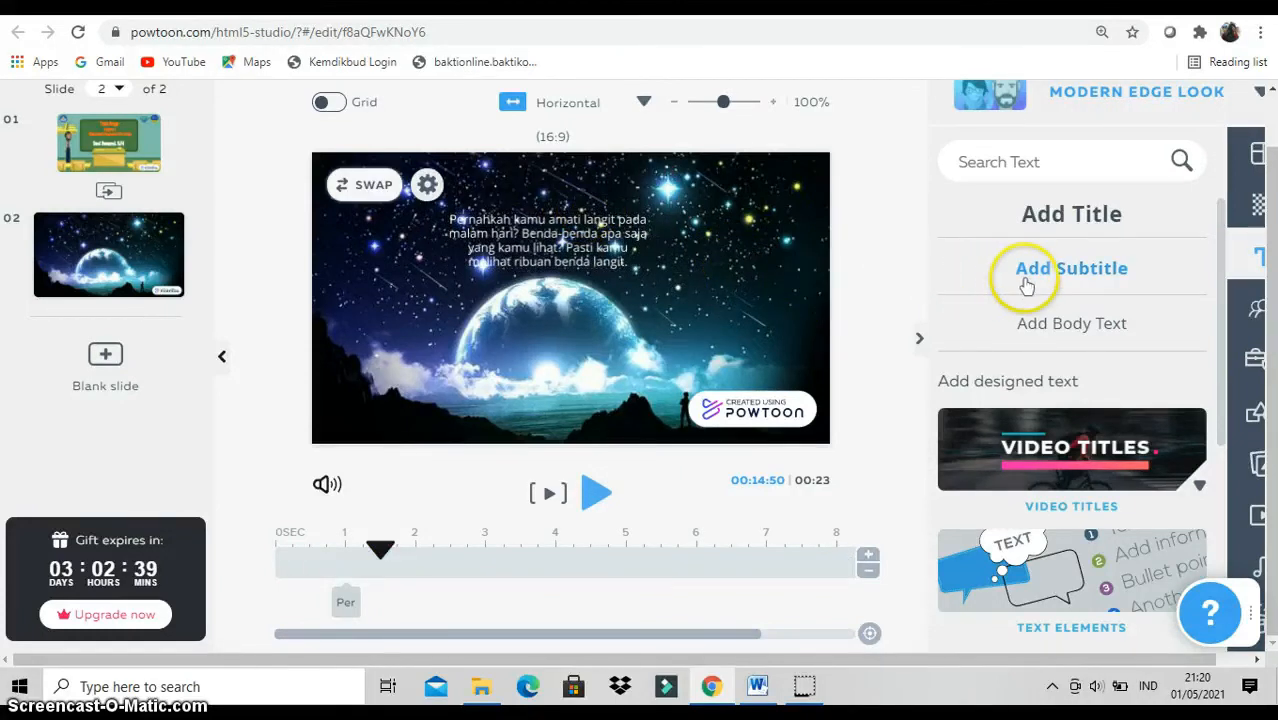
Add a second body text with the passage "Tahu kah kalian benda apa saja... tata surya." copied from the Word script.
left_click(1067, 334)
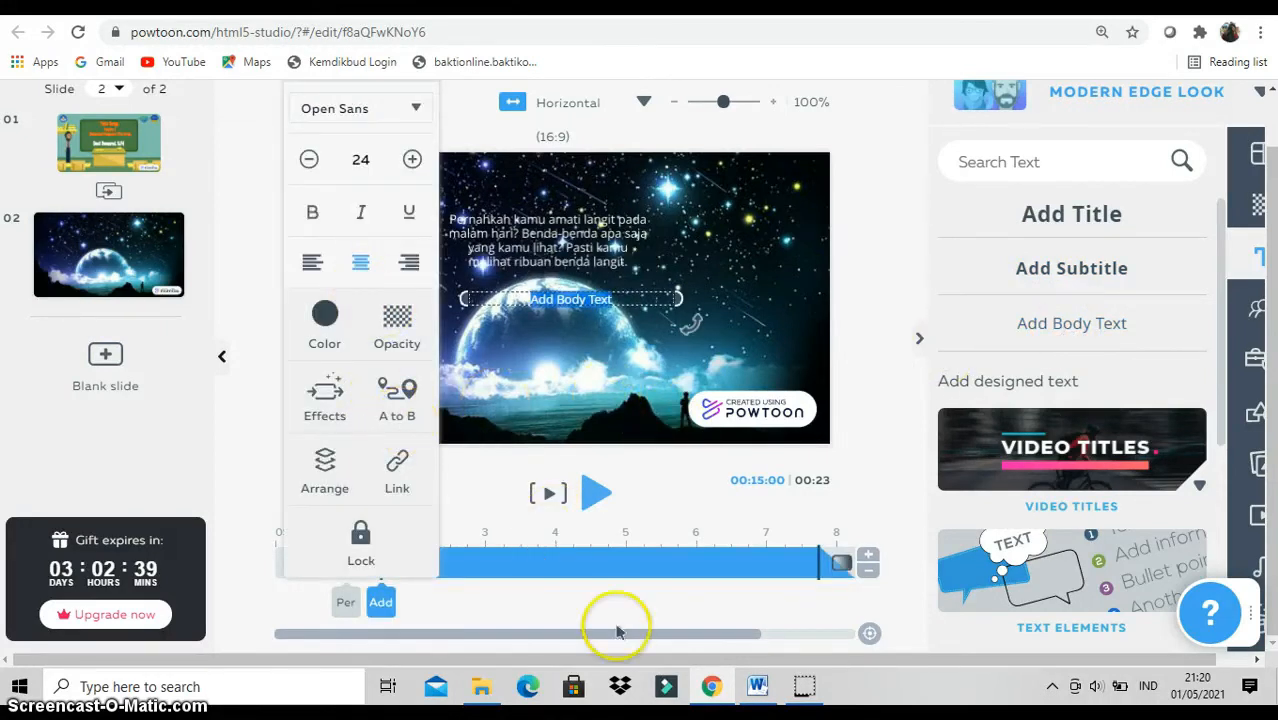
left_click(757, 686)
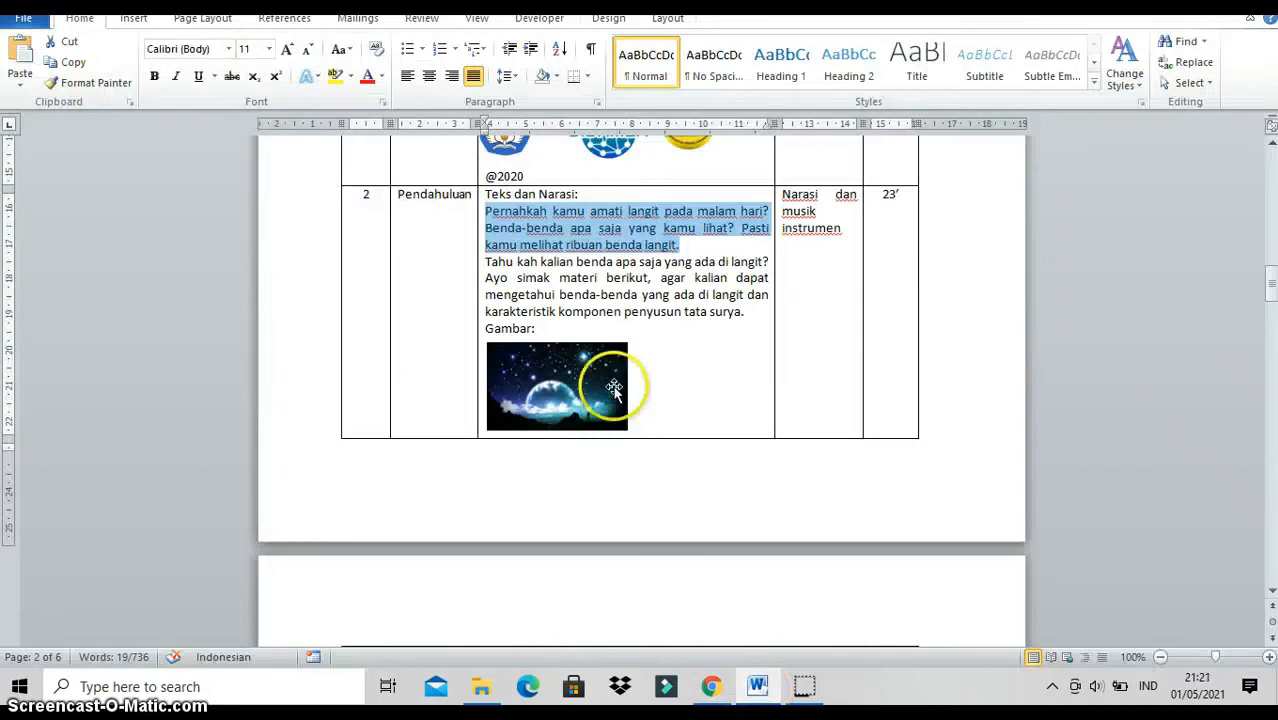
left_click_drag(488, 263, 579, 303)
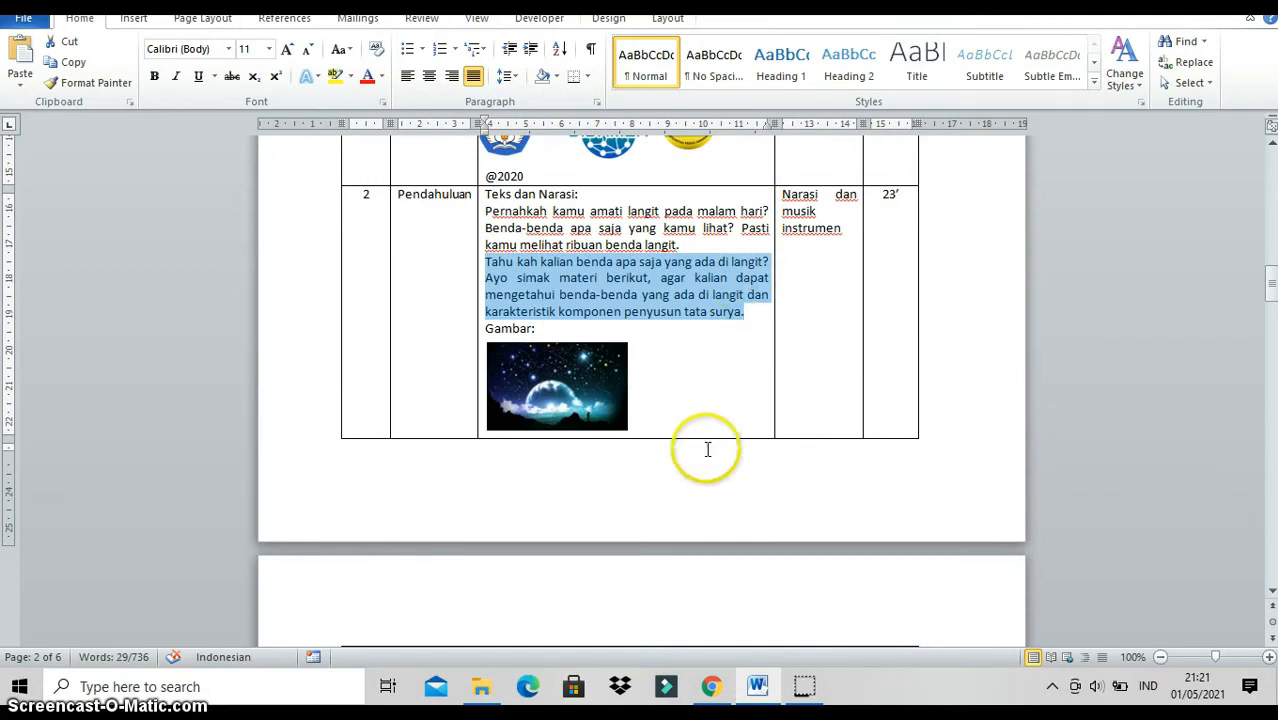
left_click(711, 686)
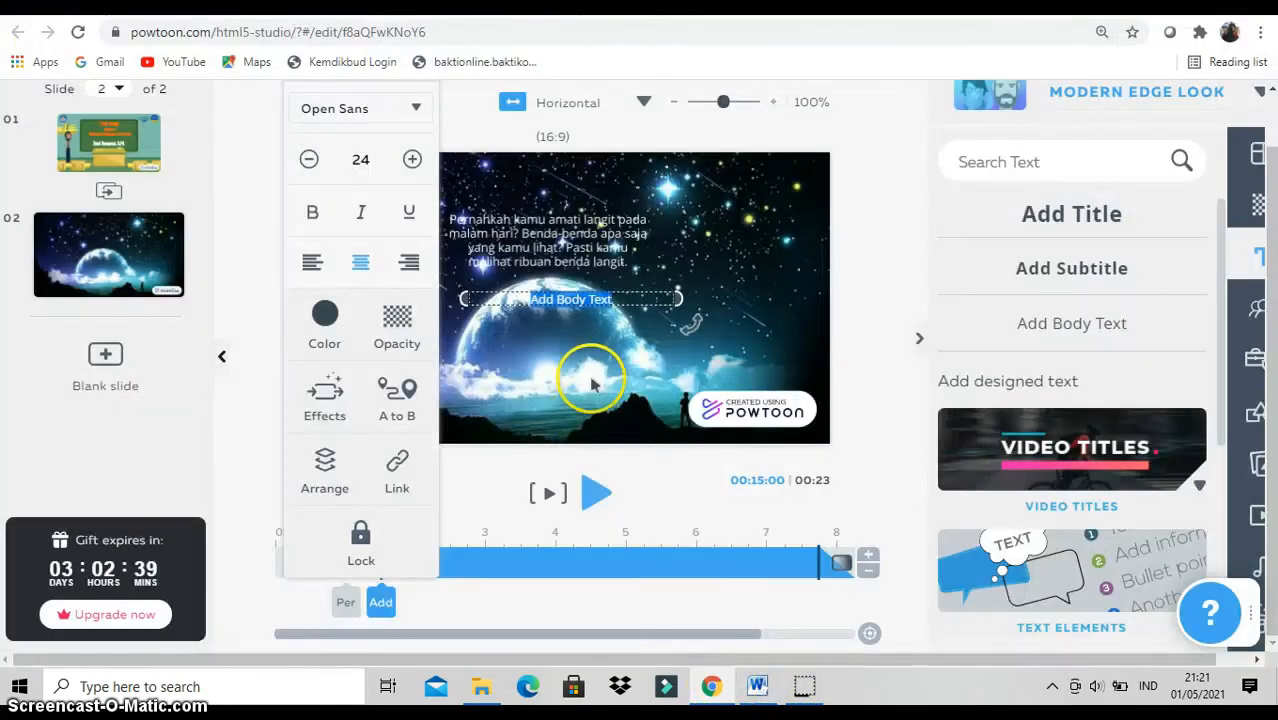
key("ctrl+v")
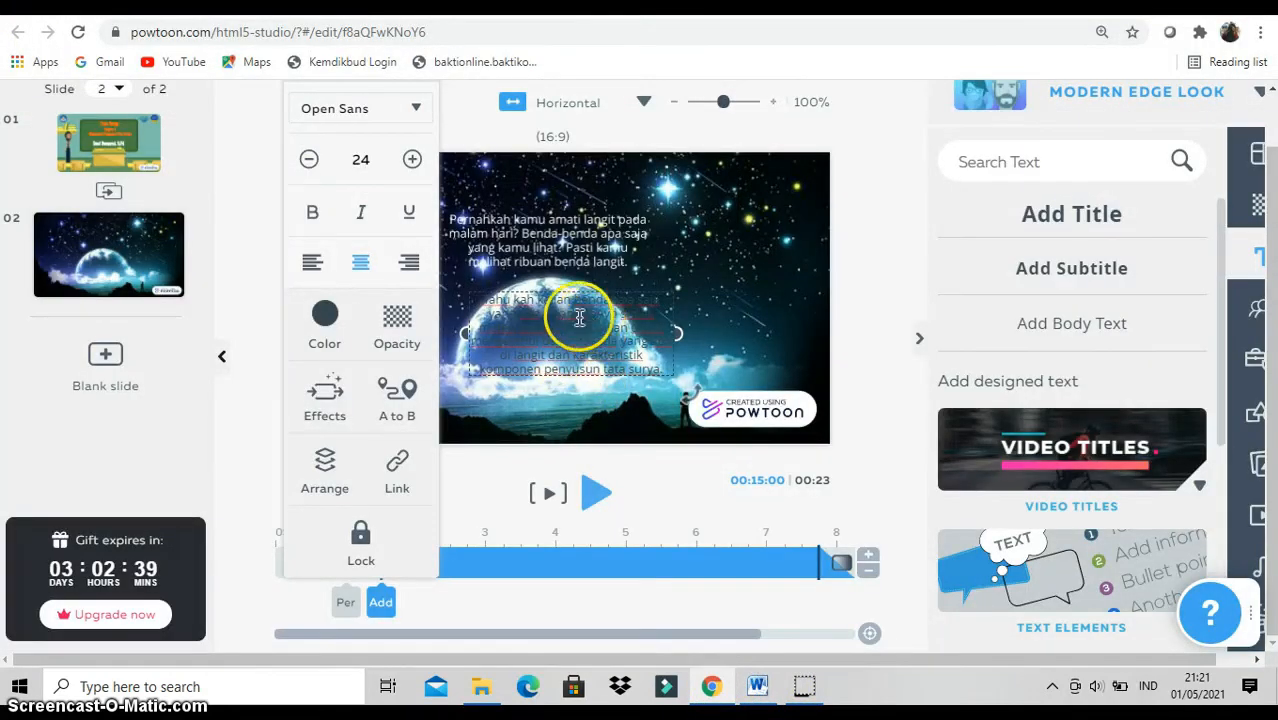
Color the second body text yellow (#FFEA01) and enlarge it to size 35.
left_click(326, 316)
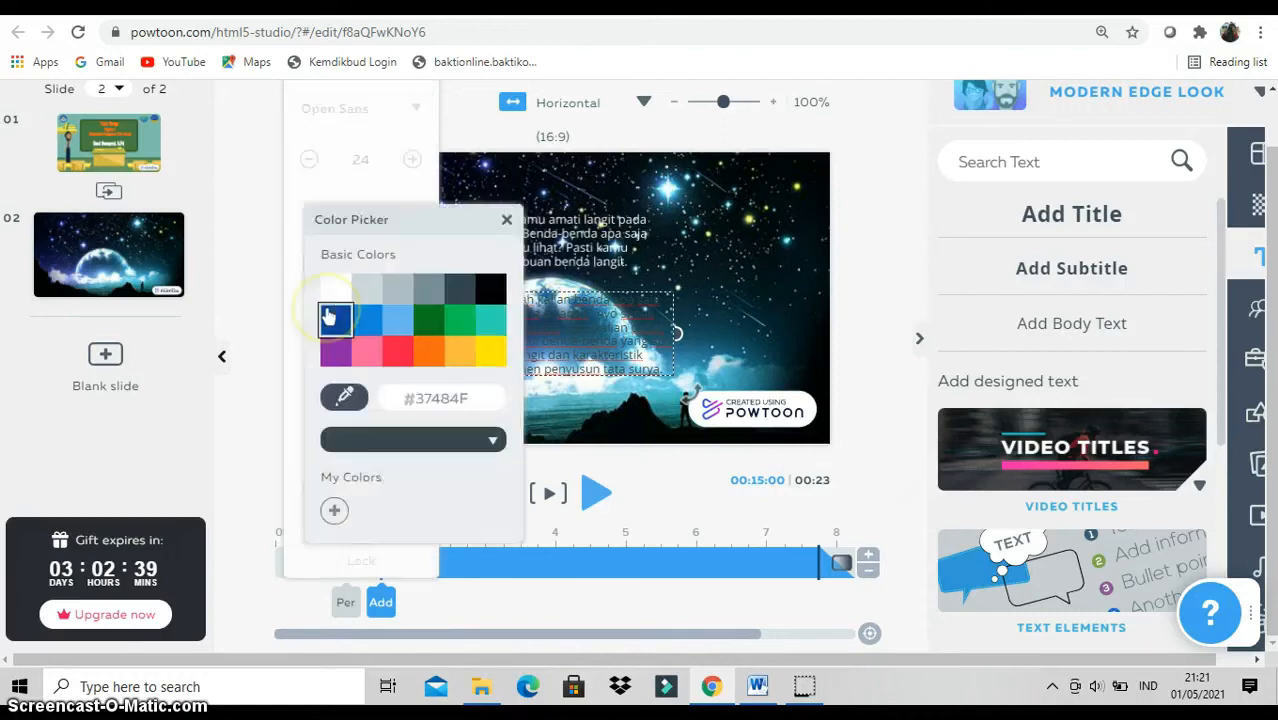
left_click(487, 357)
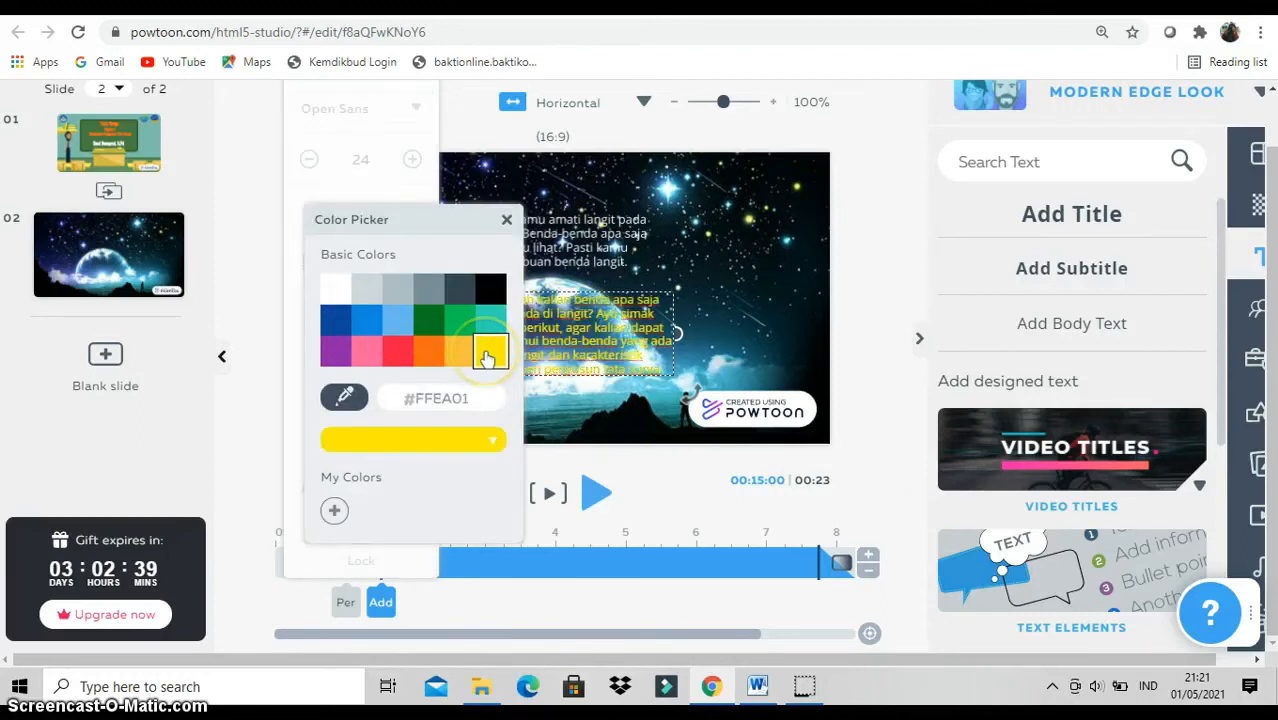
left_click(507, 221)
left_click(412, 160)
left_click(412, 160)
left_click(412, 160)
left_click(412, 160)
left_click(412, 160)
left_click(412, 160)
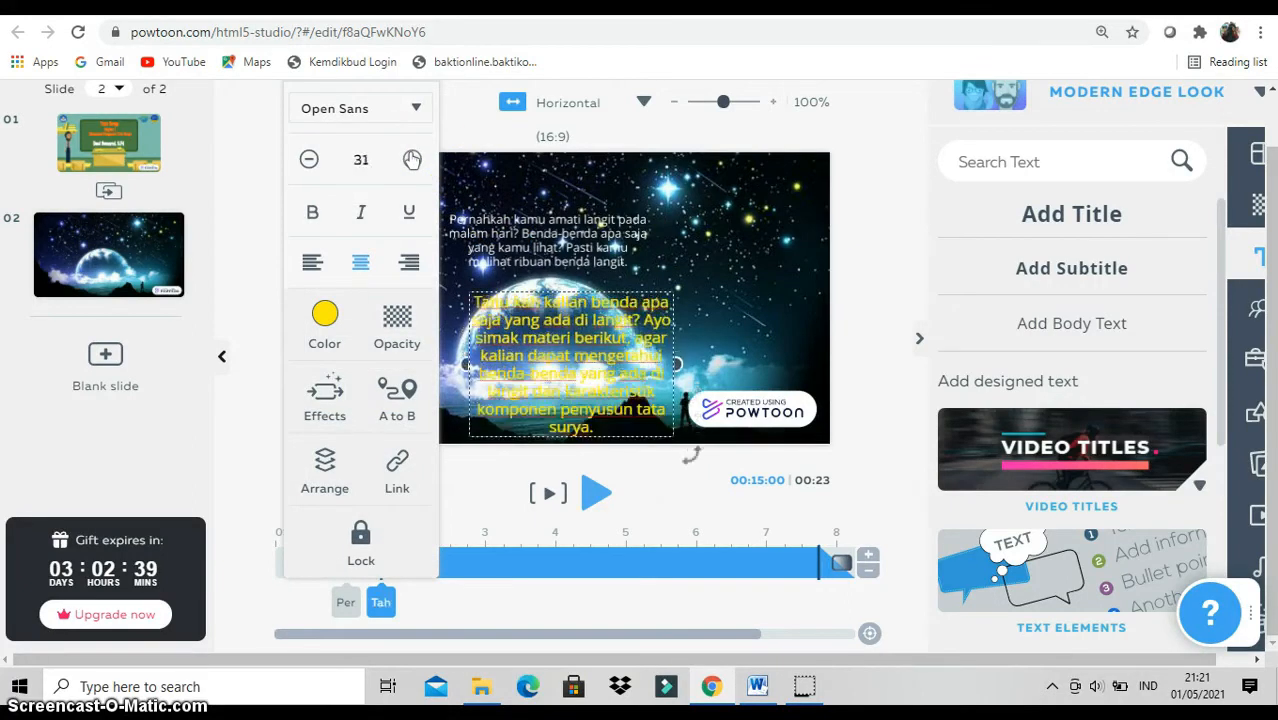
left_click(412, 160)
left_click(412, 160)
Change the yellow text's font to Cartoon (Mr. Bubble).
left_click(413, 108)
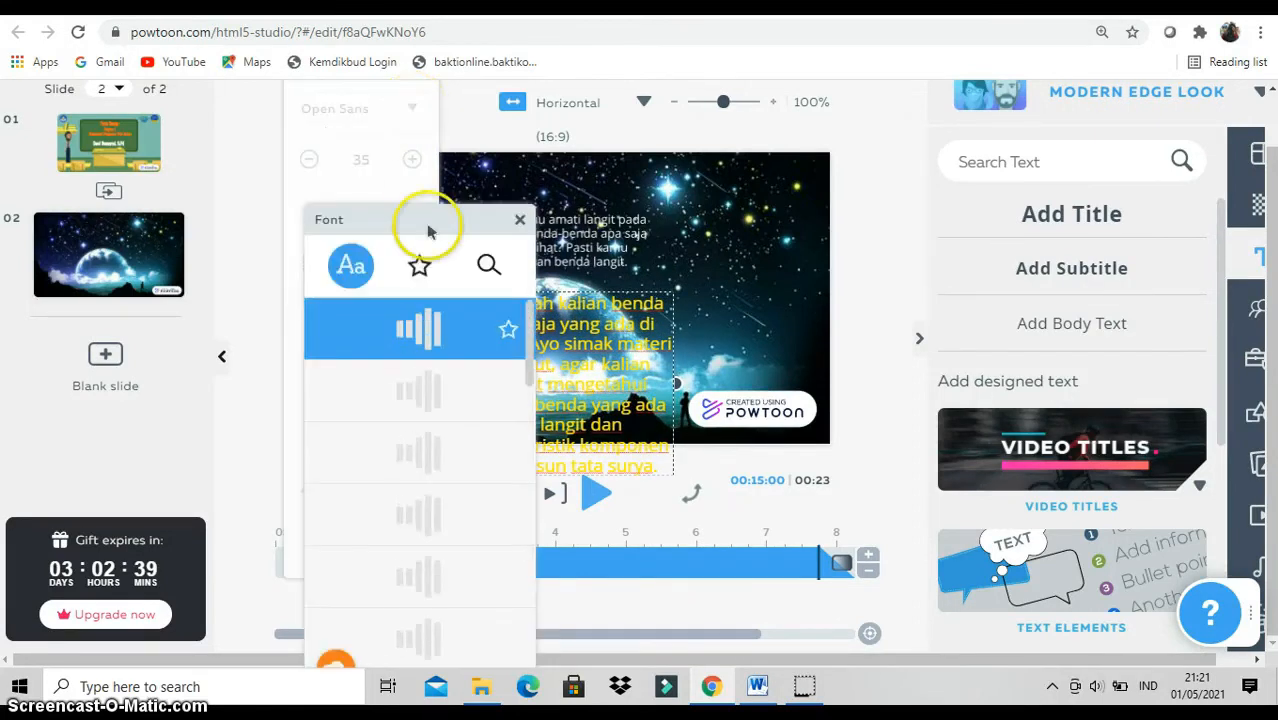
scroll(530, 330, "down", 5)
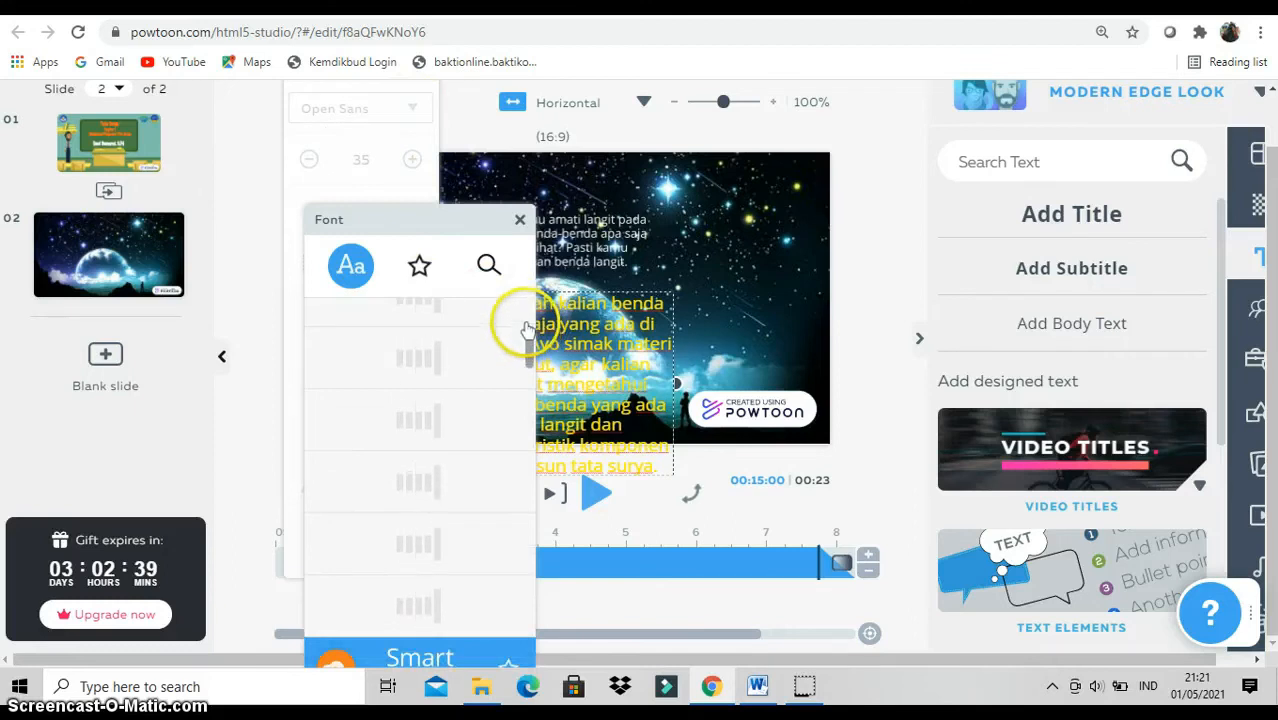
left_click_drag(530, 392, 524, 500)
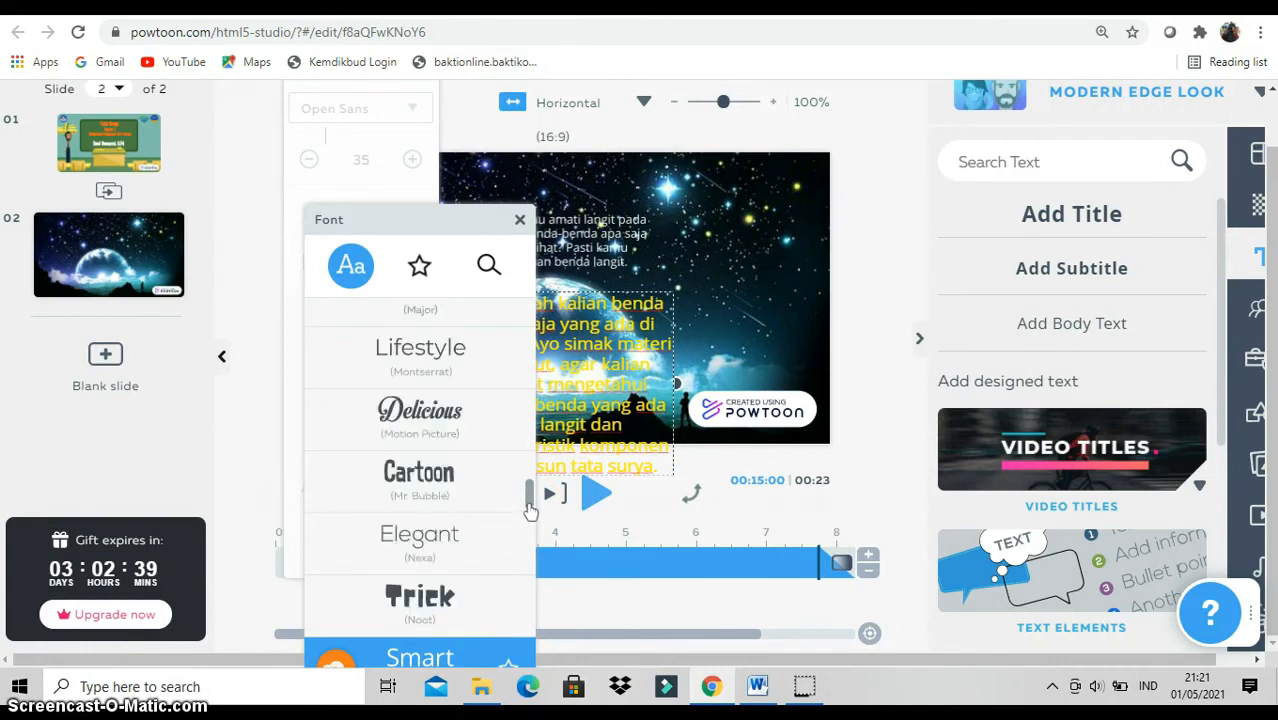
left_click(462, 487)
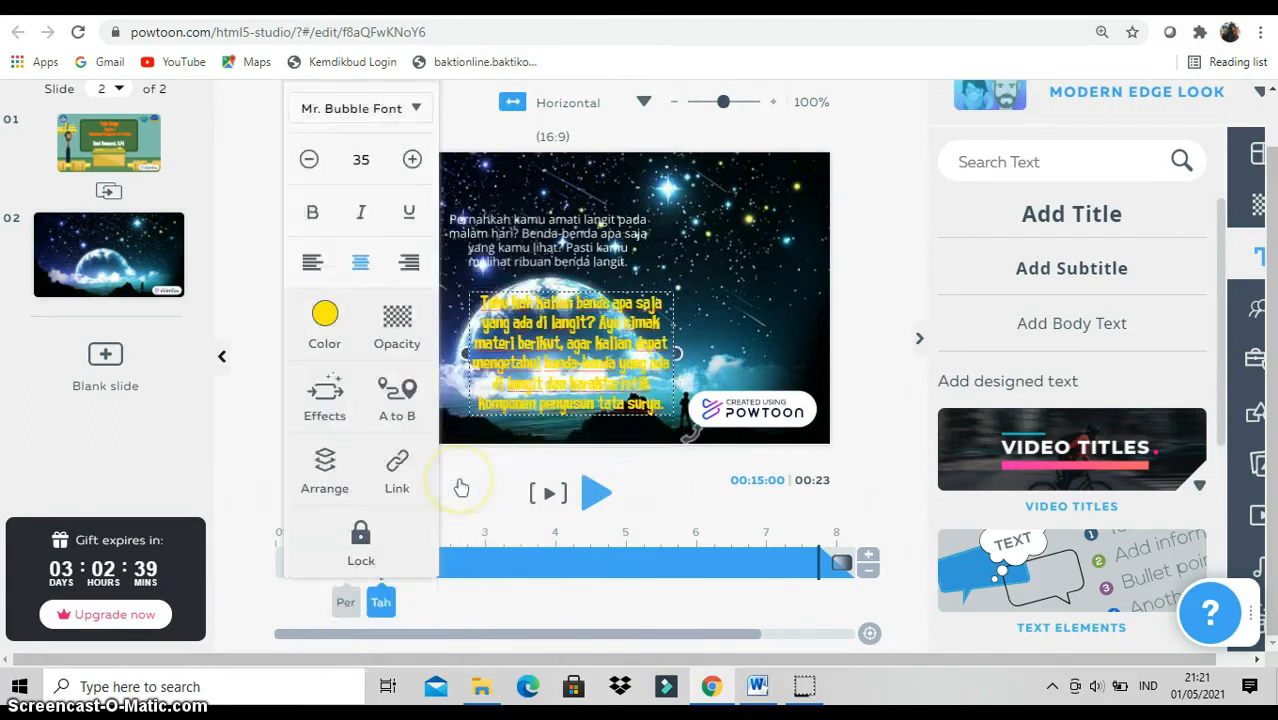
Give the yellow text the Female 01 writing enter effect and align it beneath the white text.
left_click(326, 400)
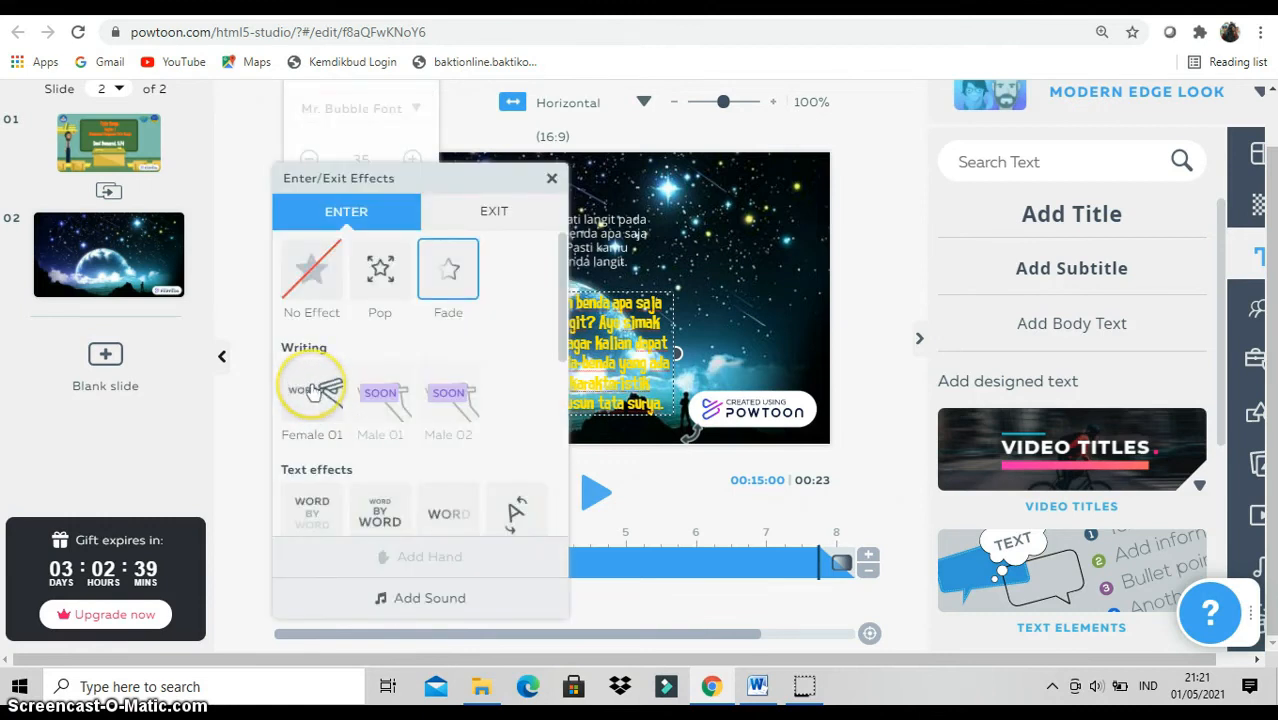
left_click(313, 392)
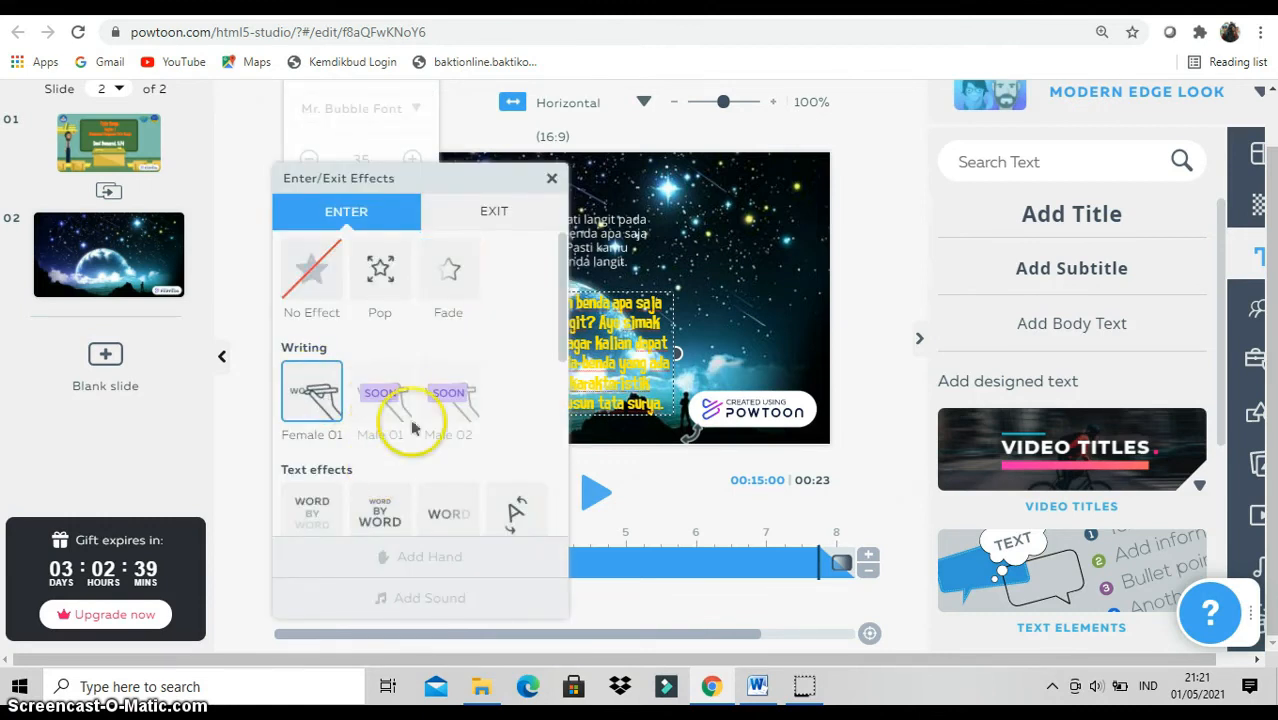
left_click(553, 180)
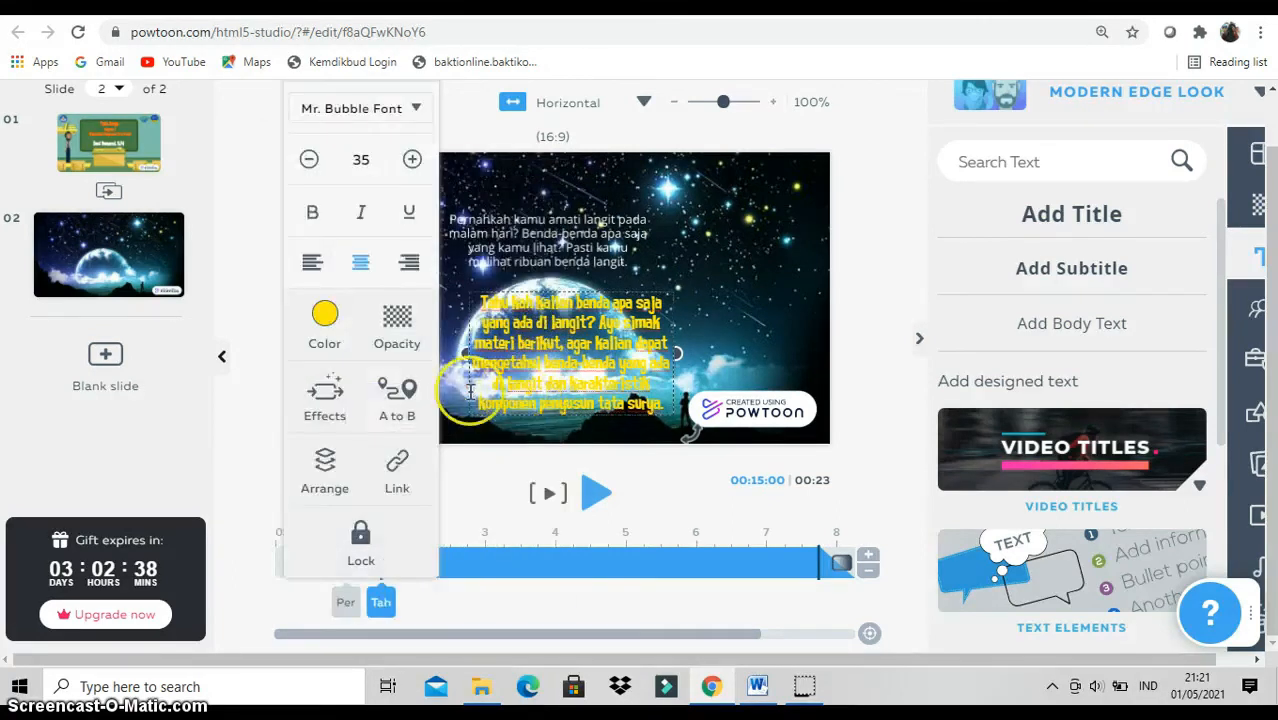
left_click(688, 228)
mouse_move(620, 350)
left_mouse_down()
mouse_move(663, 338)
mouse_move(605, 341)
left_mouse_up()
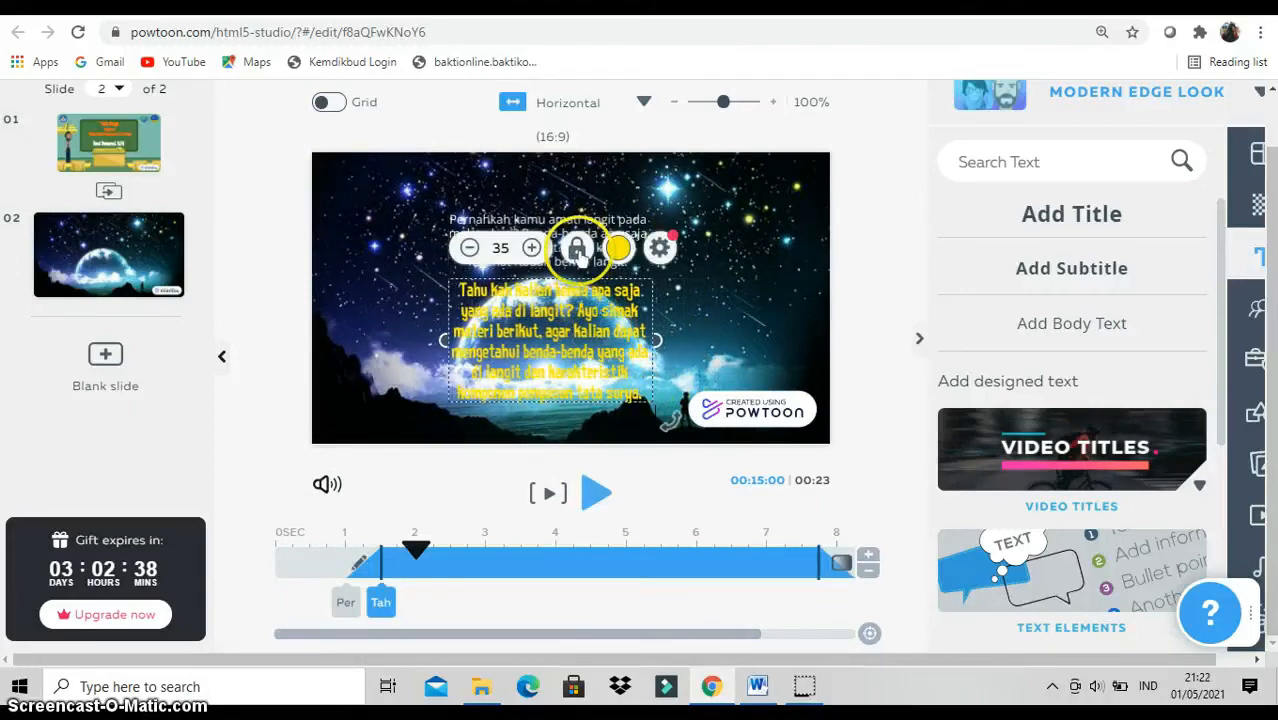
Add the woman in a green headscarf from The Office - Free character set to slide 2.
left_click(1257, 312)
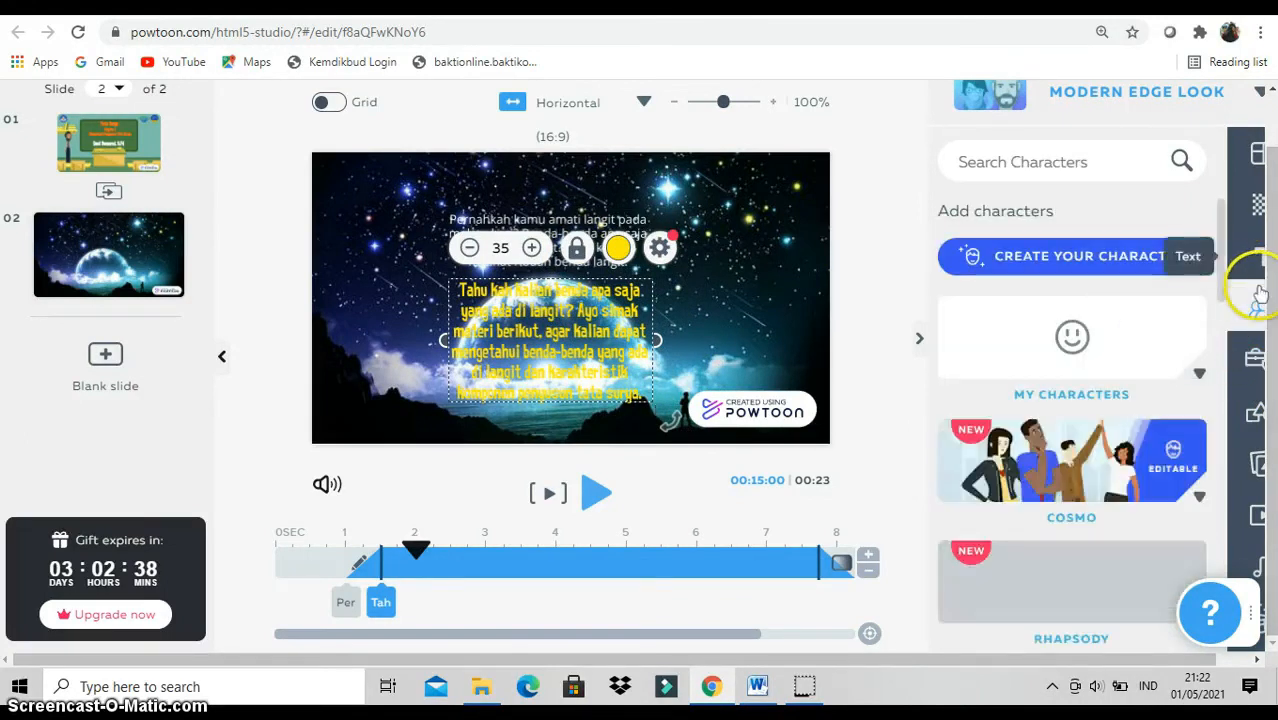
left_click_drag(1222, 282, 1222, 450)
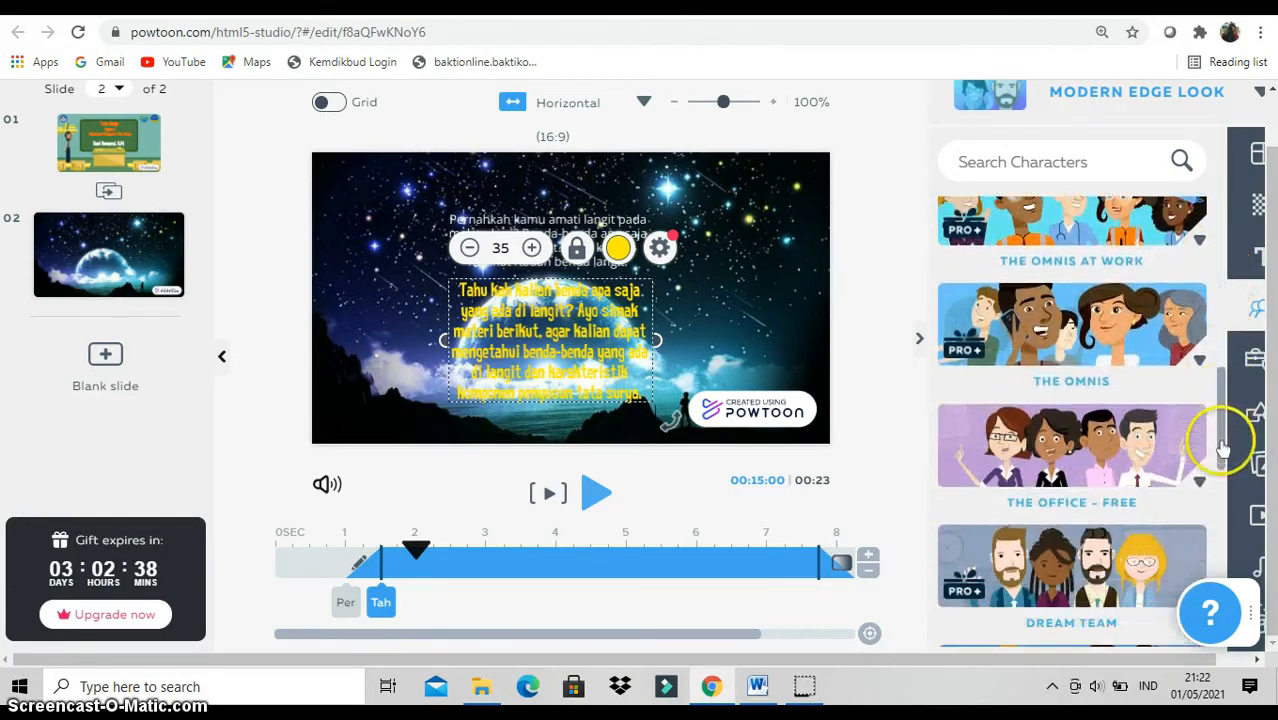
left_click(1107, 463)
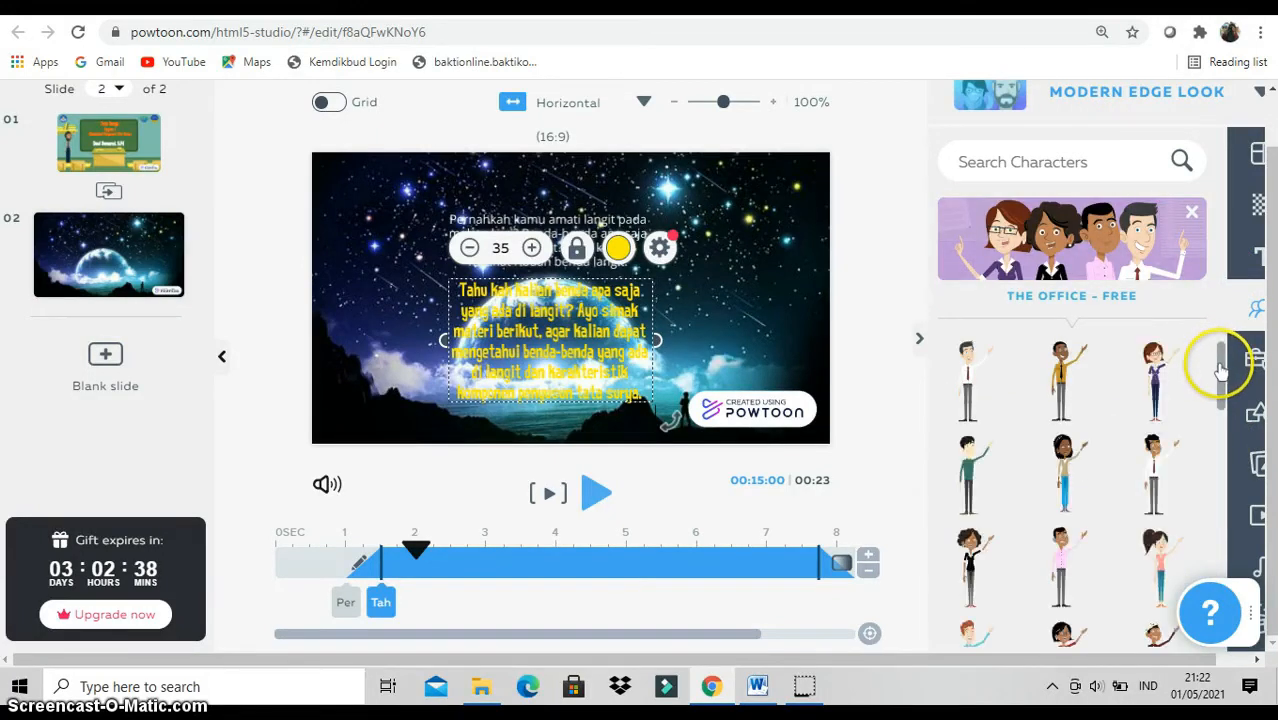
left_click_drag(1222, 368, 1224, 425)
left_click(978, 432)
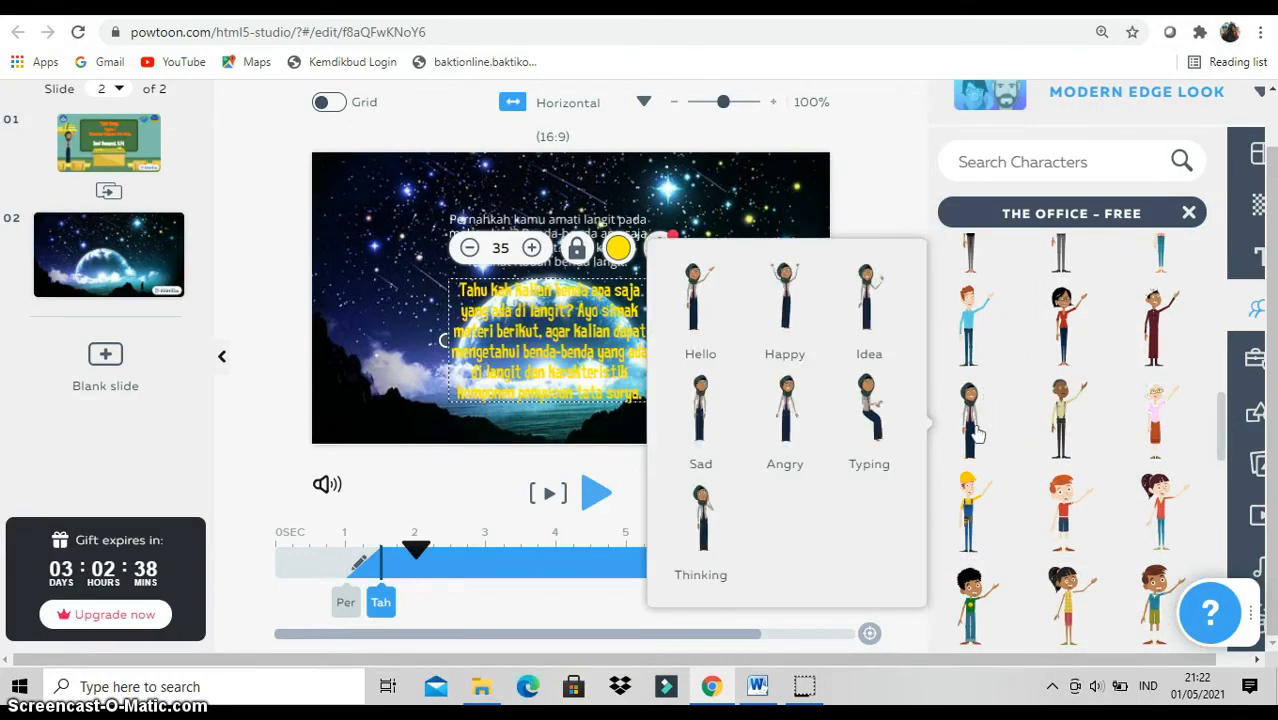
left_click(978, 432)
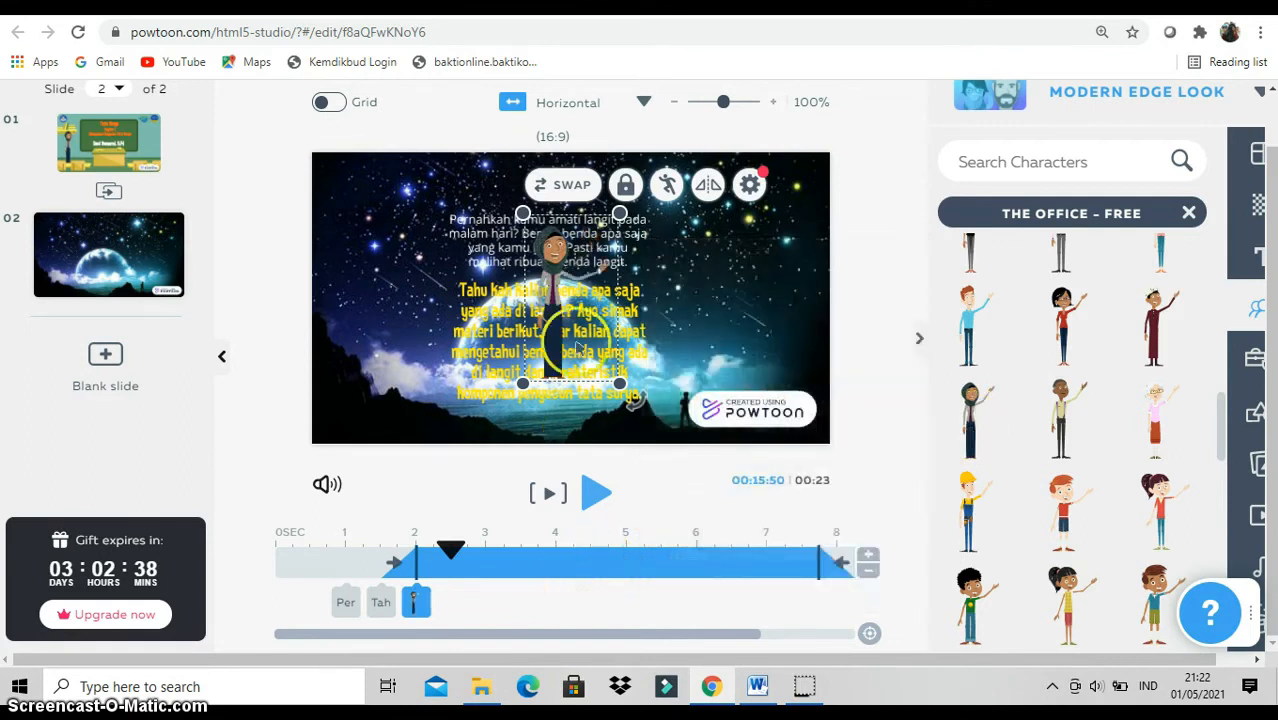
Enlarge the character along the slide's left edge and make her appear from 0 seconds on the timeline.
left_click_drag(570, 307, 364, 362)
left_click_drag(417, 436, 465, 456)
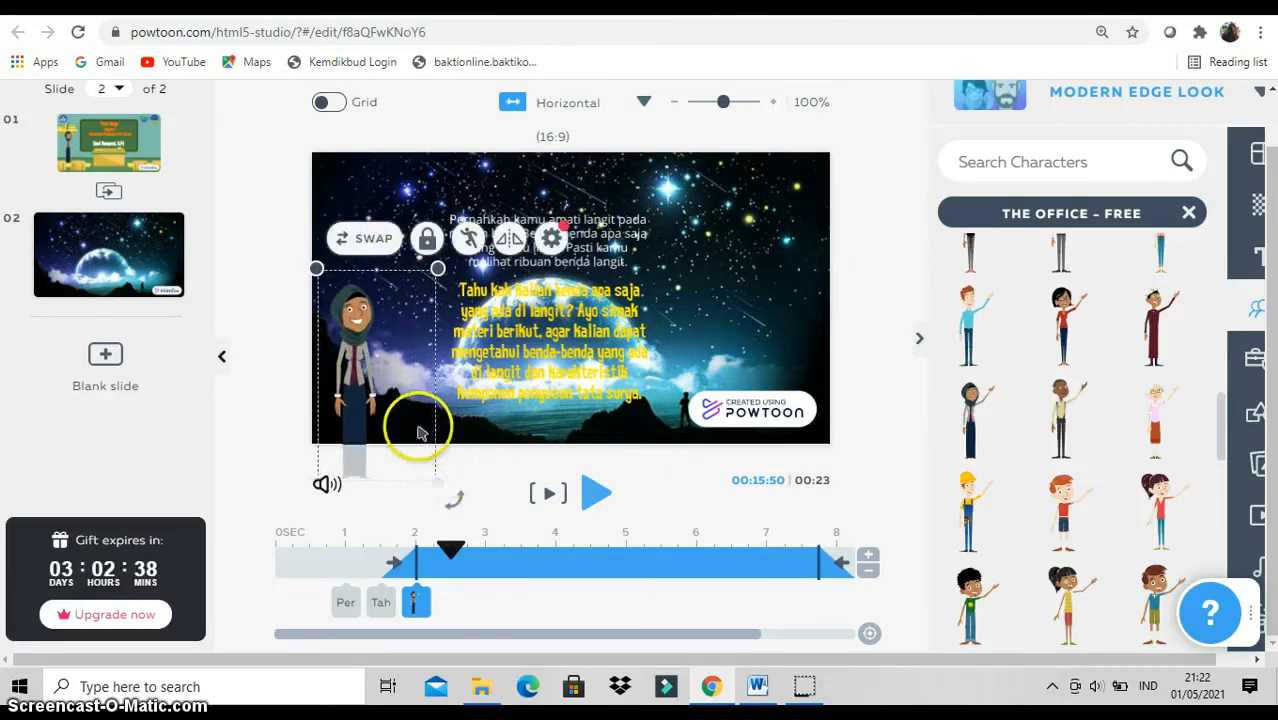
left_click_drag(405, 422, 398, 384)
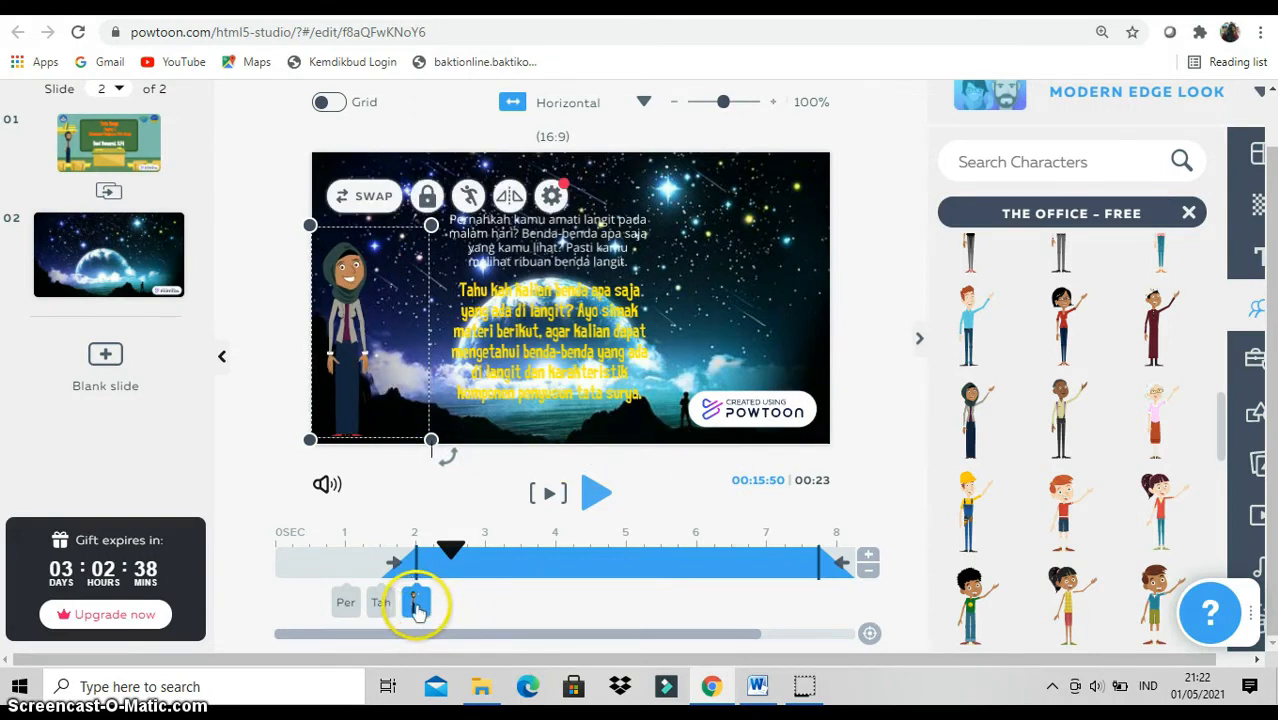
left_click_drag(418, 610, 228, 594)
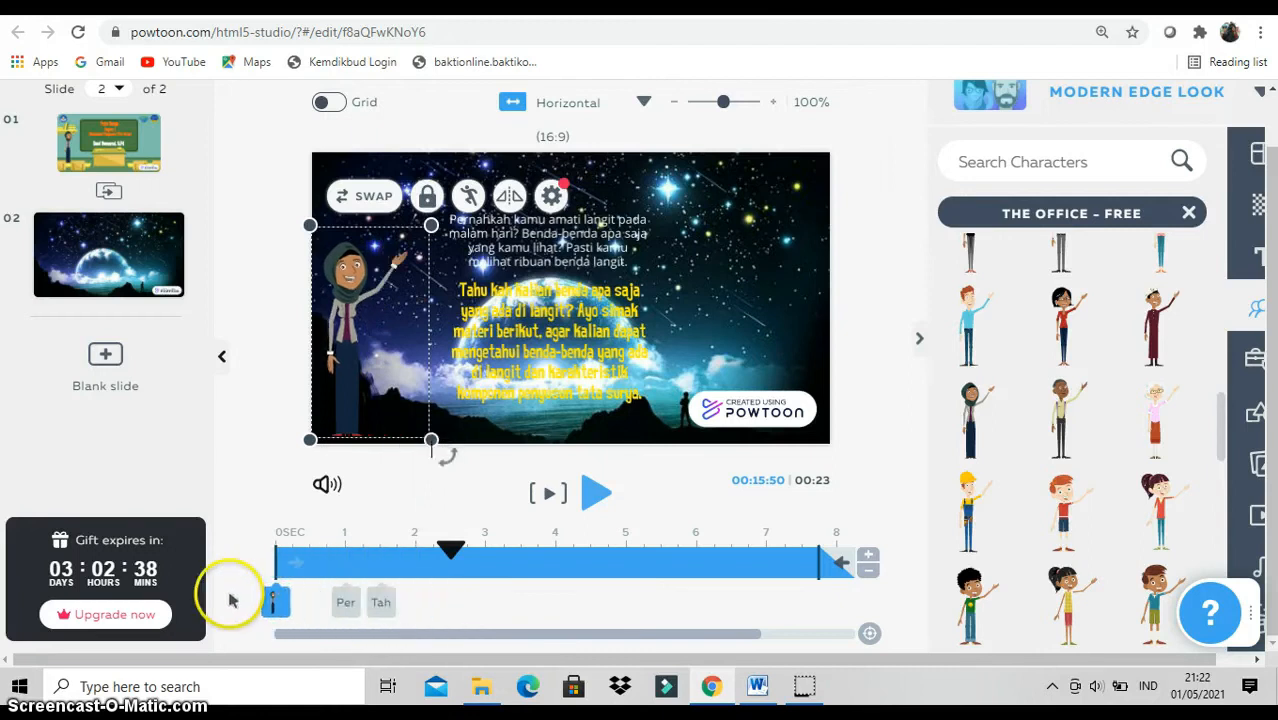
Make the white text appear from 0.5 seconds and the yellow text from 1 second on slide 2's timeline.
left_click(346, 604)
left_click_drag(342, 604, 312, 608)
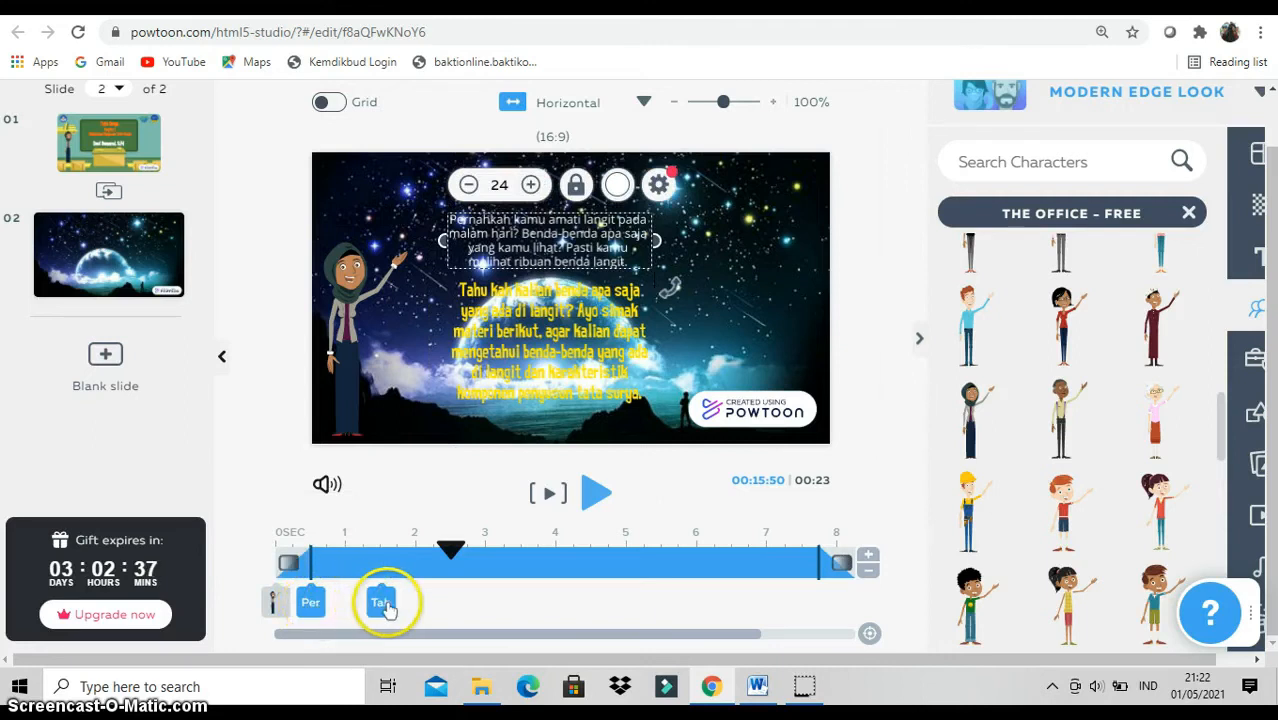
left_click_drag(385, 608, 350, 610)
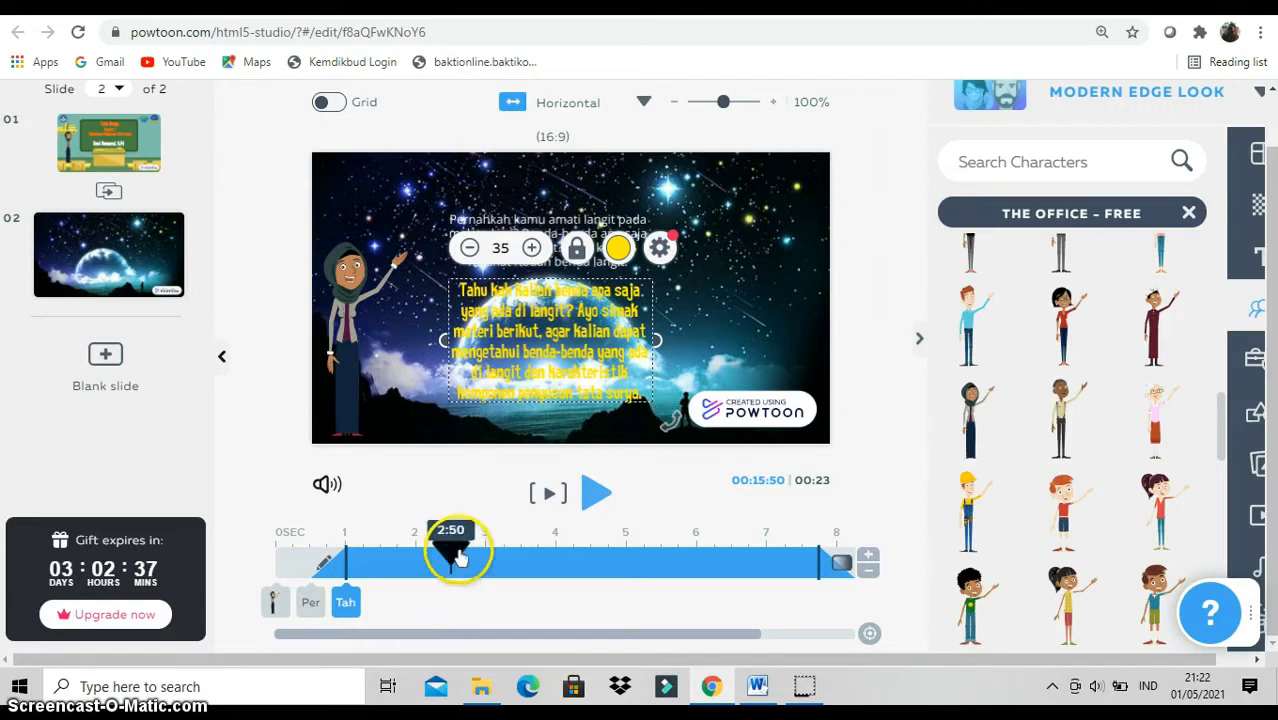
Add the wide white speech bubble with a black outline from the Text Elements at 0 seconds of slide 2.
left_click_drag(458, 548, 269, 570)
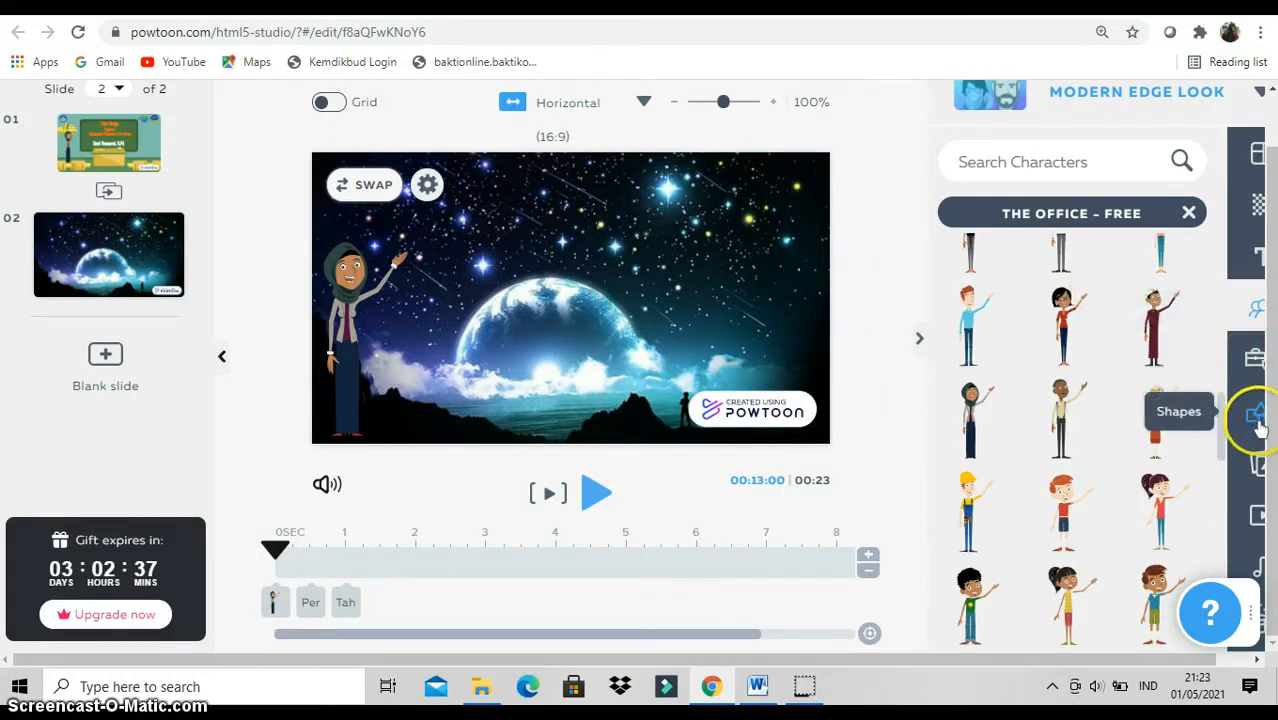
left_click(1258, 256)
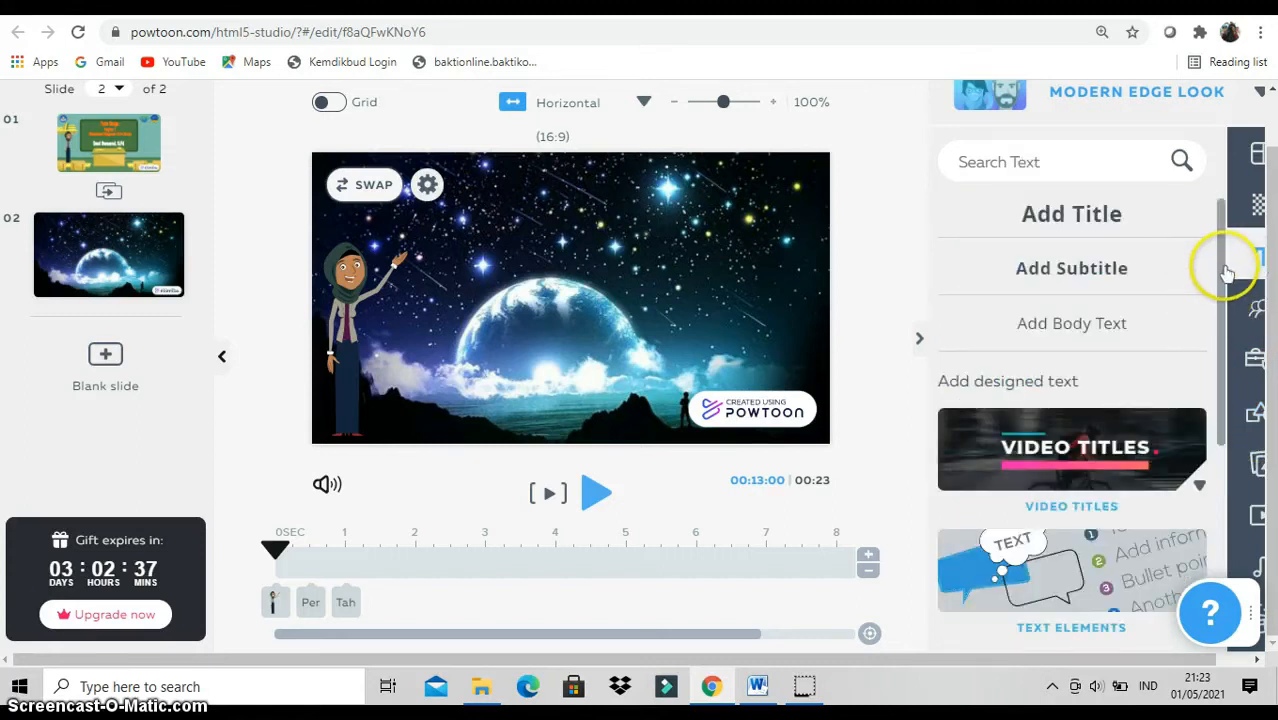
left_click_drag(1226, 272, 1235, 391)
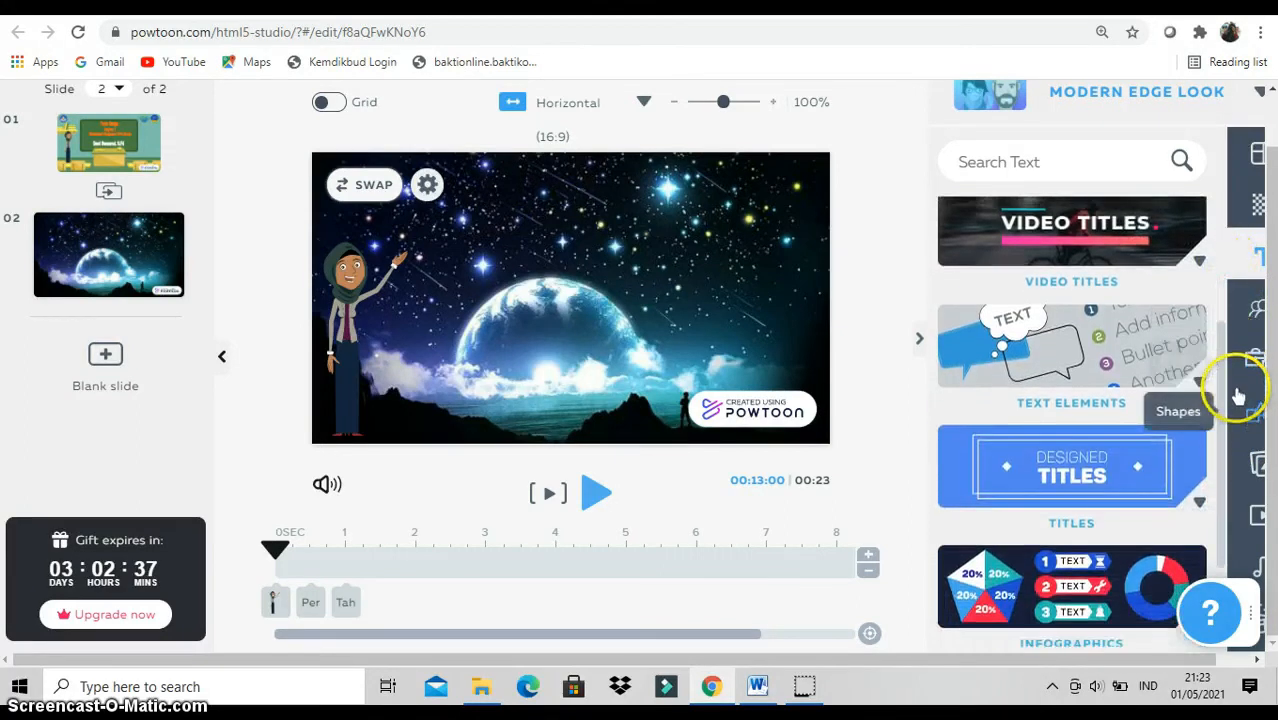
left_click(1122, 337)
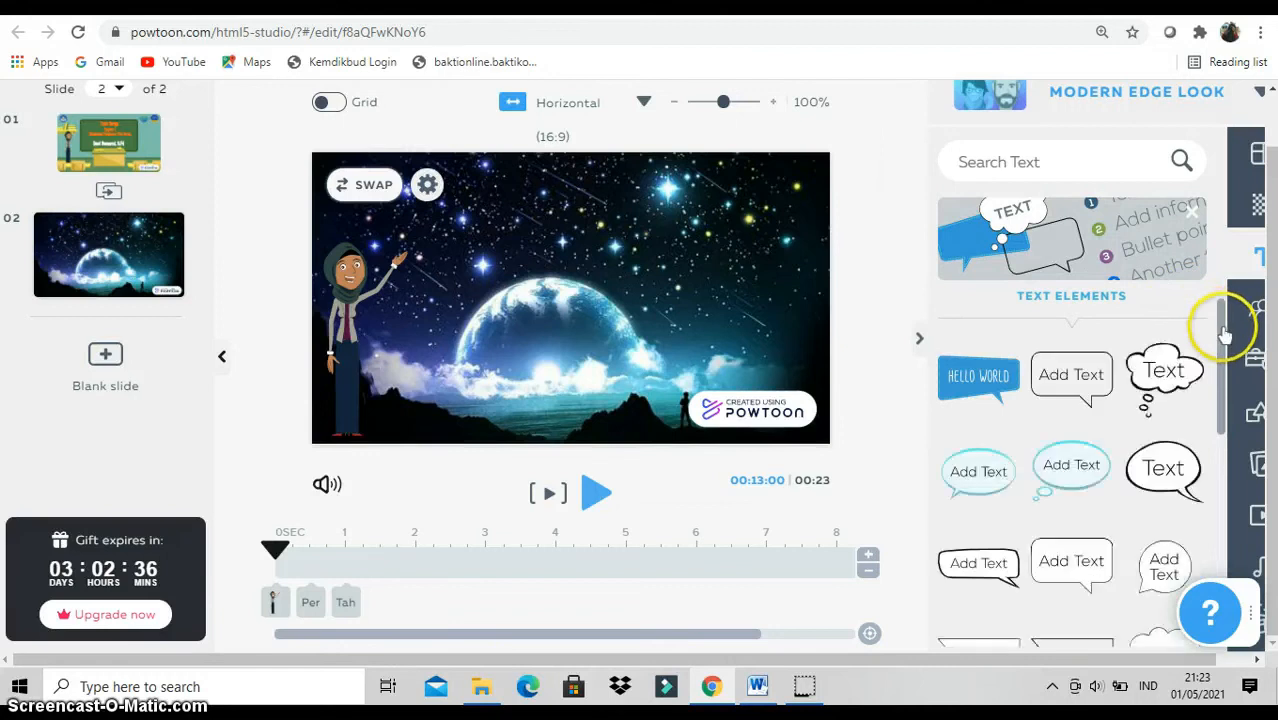
left_click(980, 566)
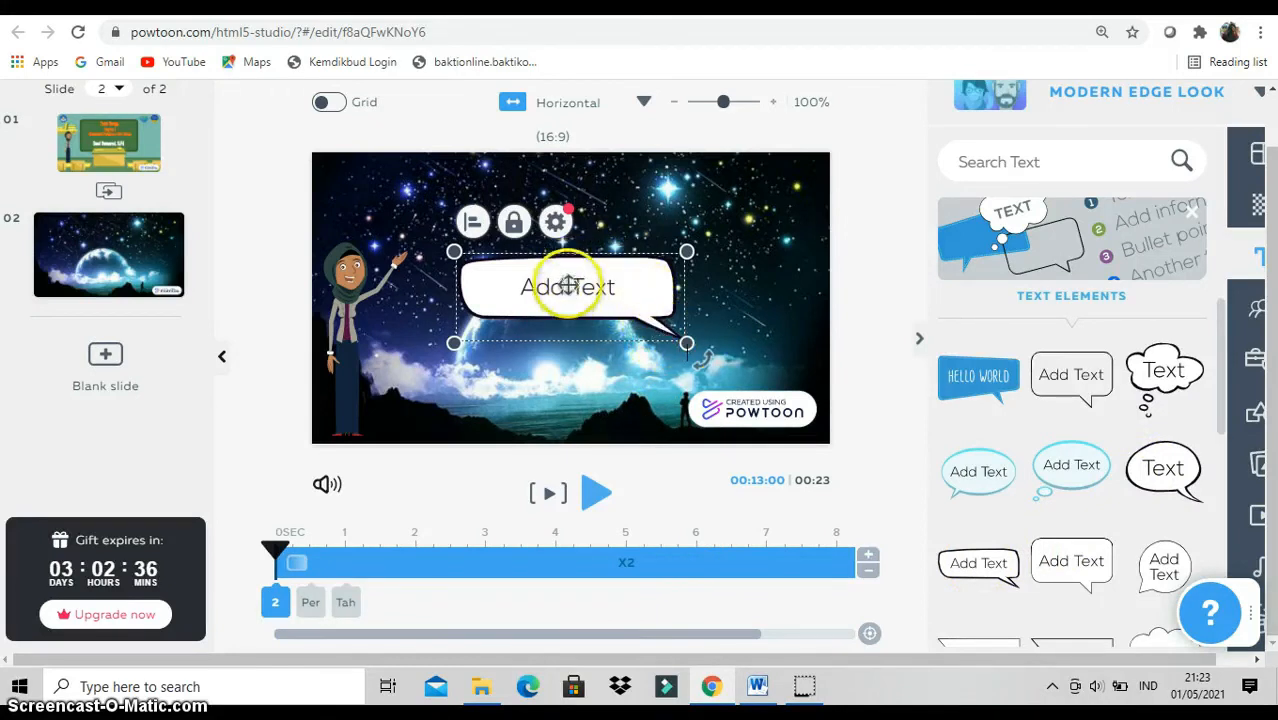
Move the speech bubble to the upper part of the slide, just above the moon.
left_click(556, 222)
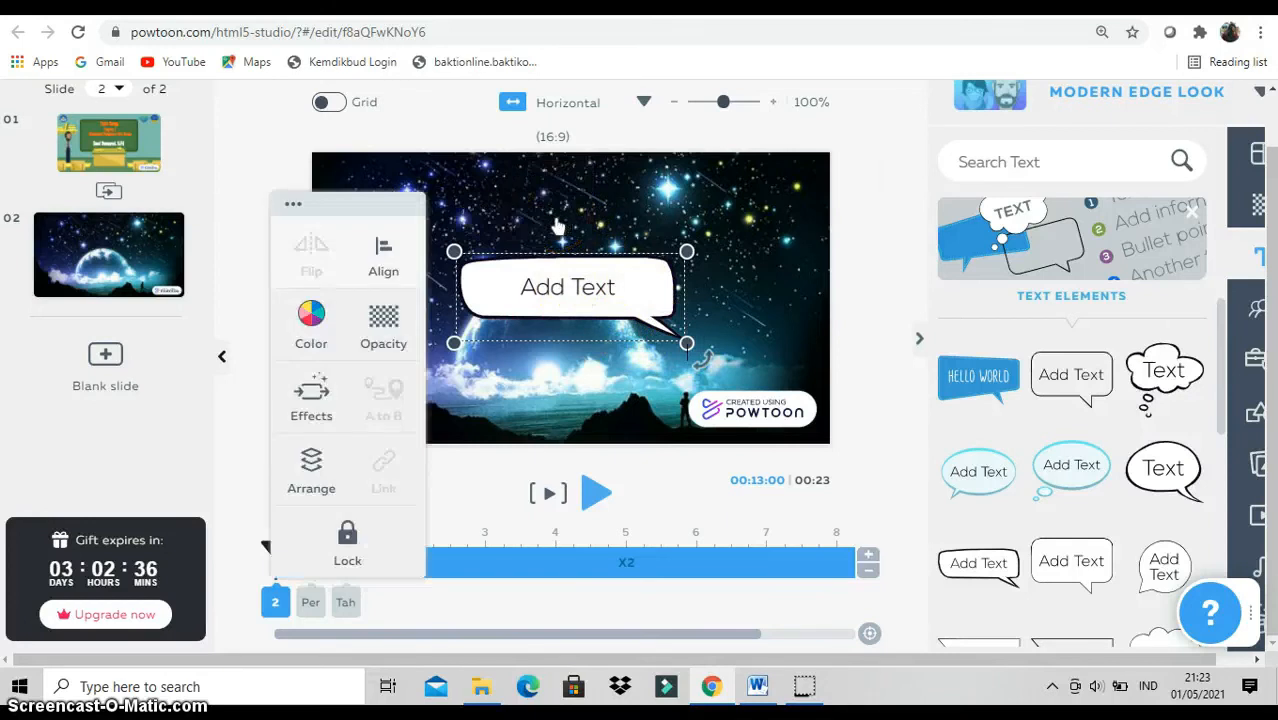
left_click(651, 293)
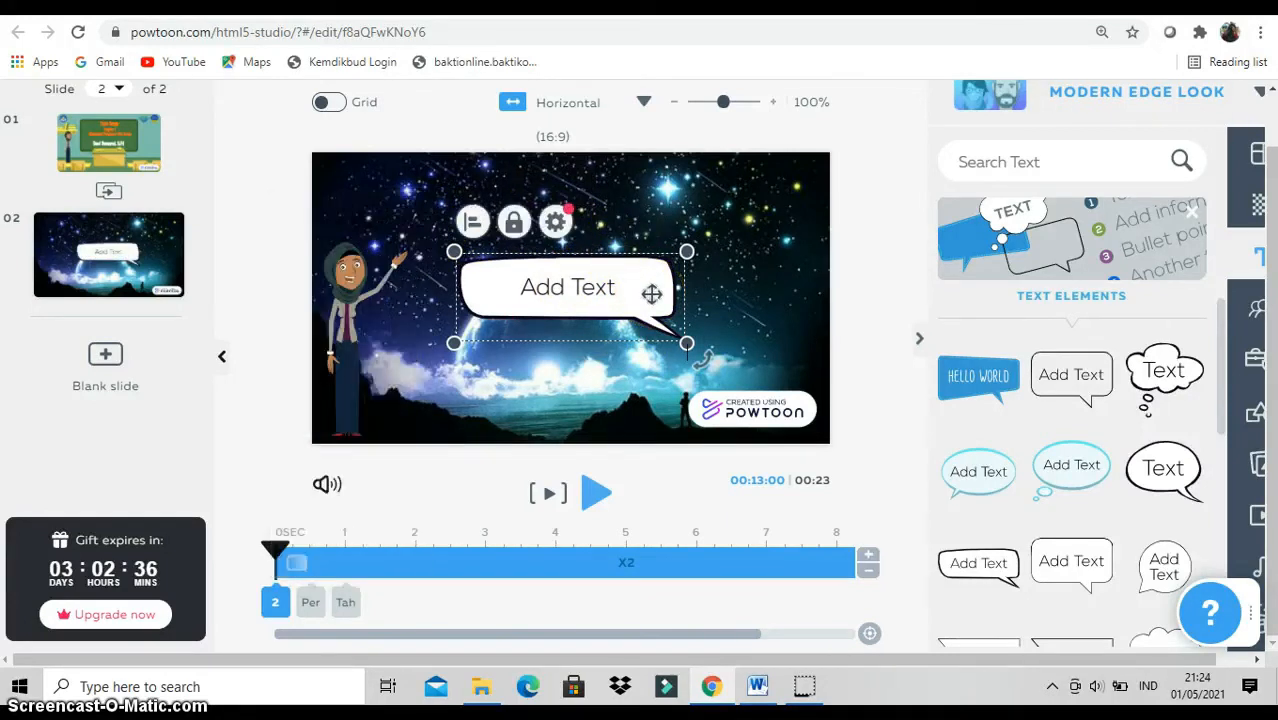
left_click_drag(651, 293, 613, 208)
Give the speech bubble the Slide Up enter effect.
left_click(518, 188)
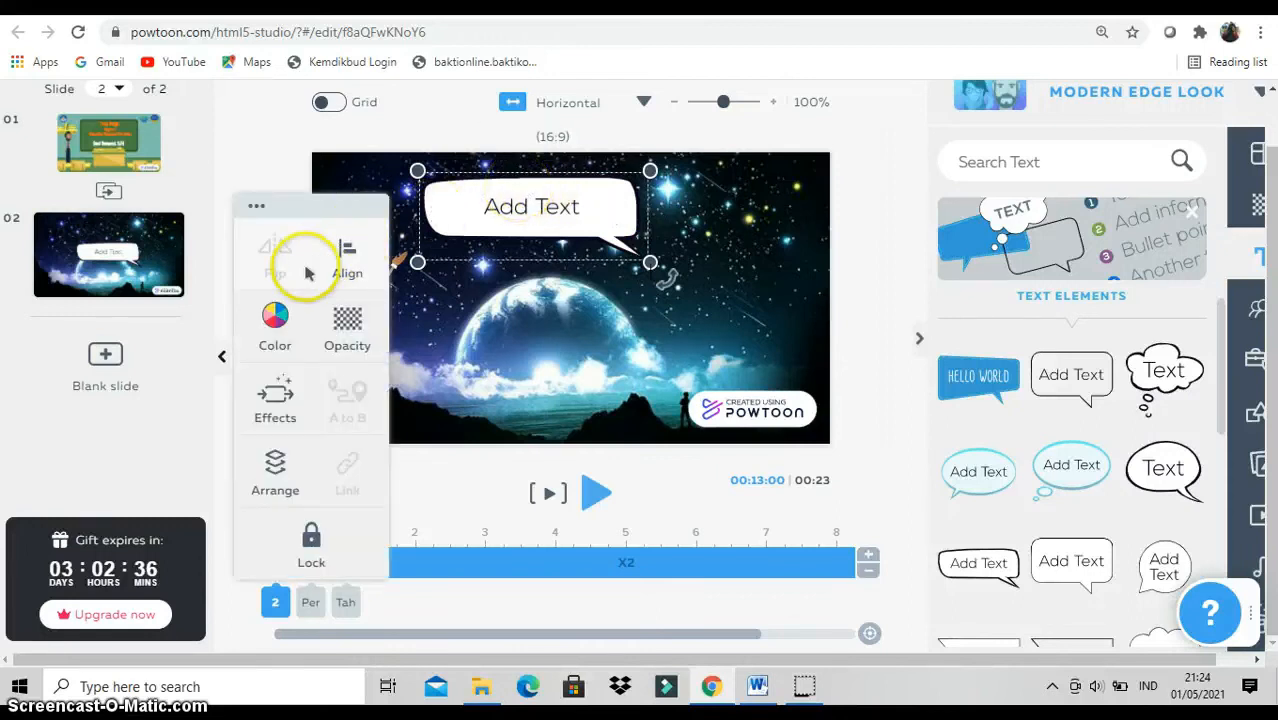
left_click(276, 403)
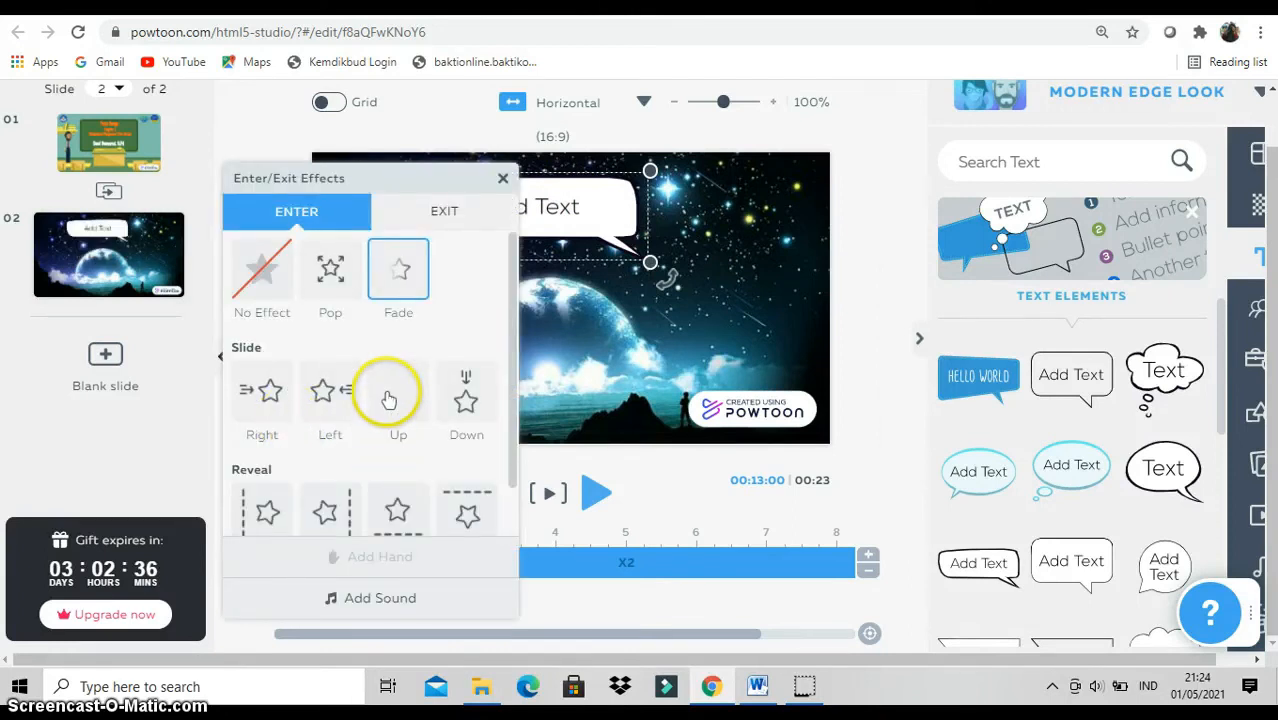
scroll(505, 380, "down", 1)
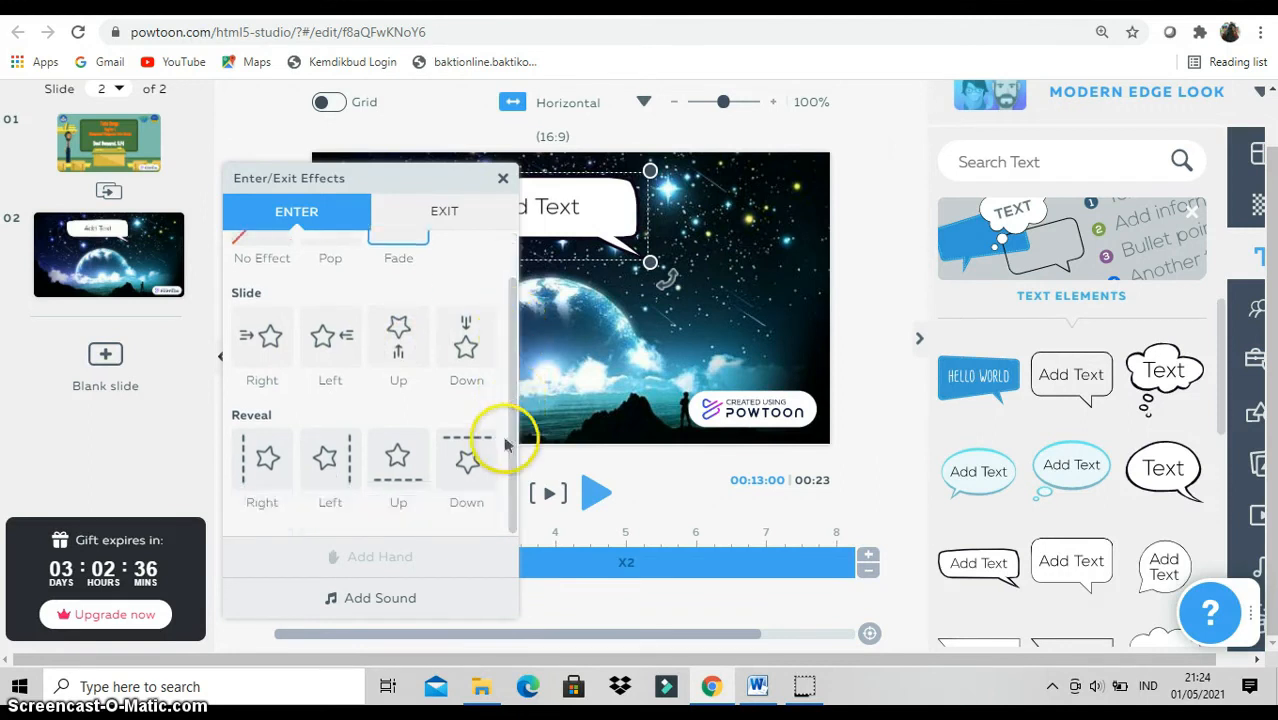
left_click(403, 345)
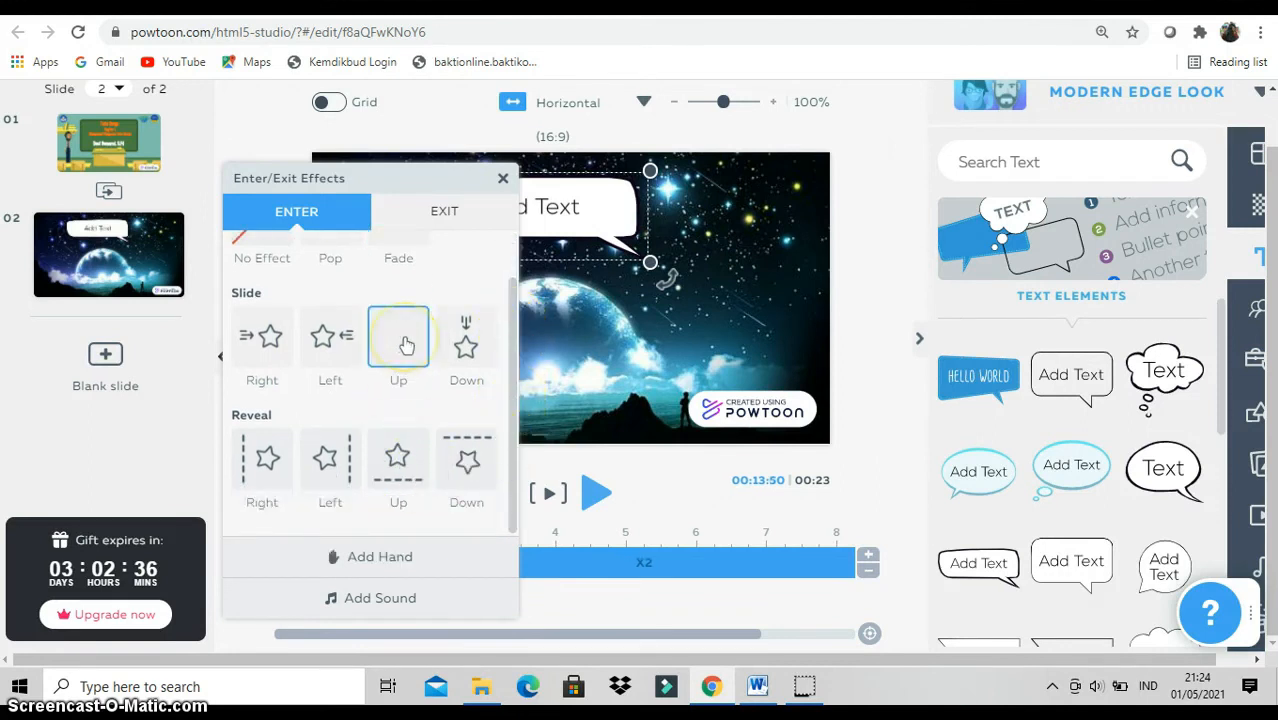
left_click(590, 355)
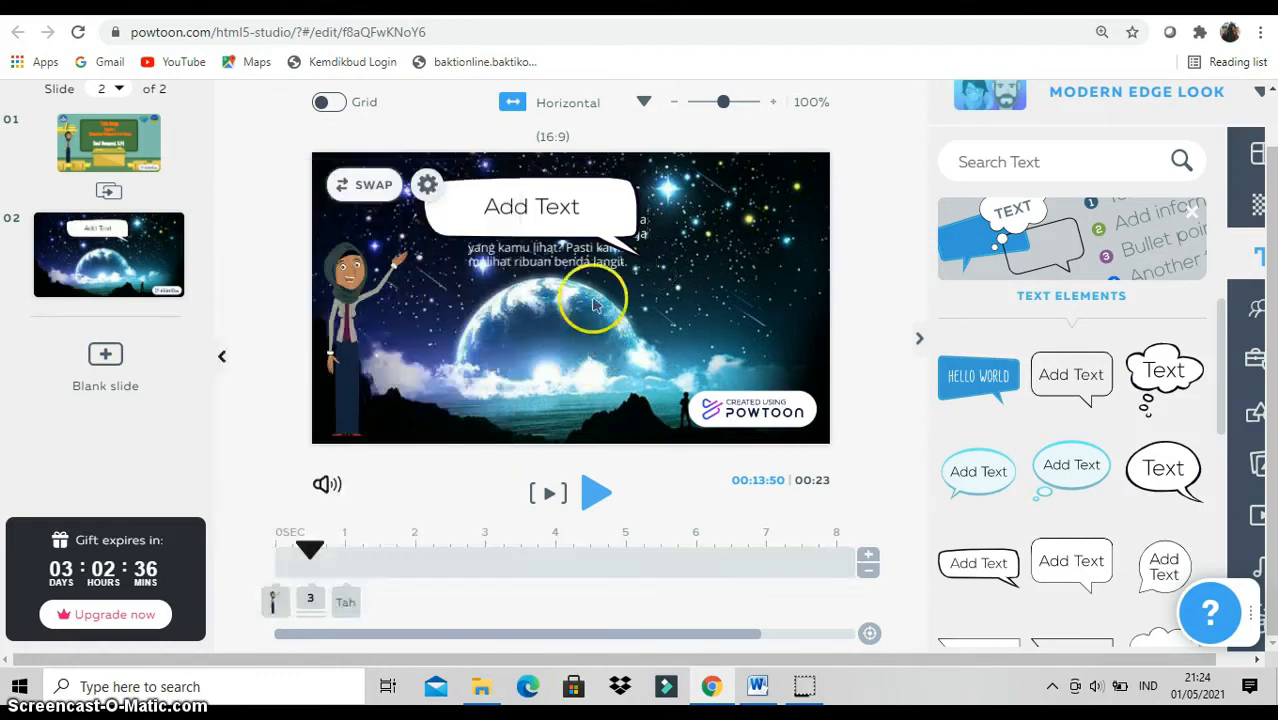
Flip the speech bubble so its tail points towards the woman.
right_click(590, 229)
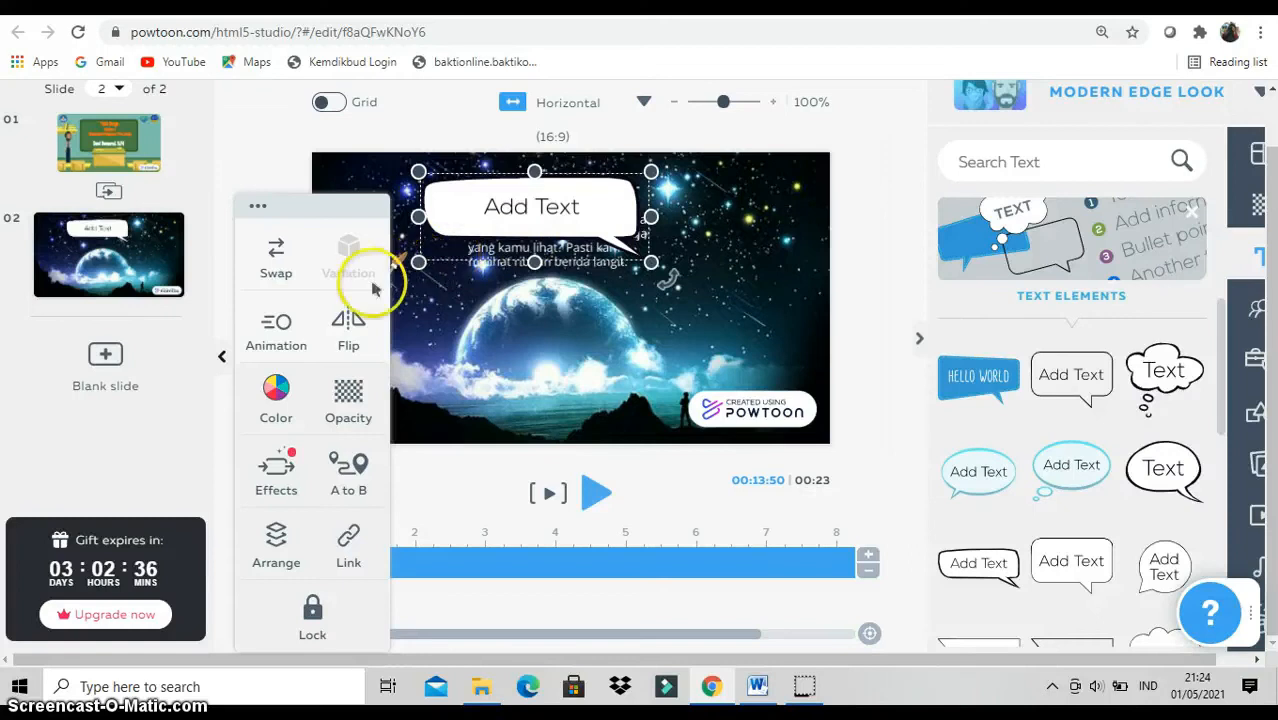
left_click(347, 330)
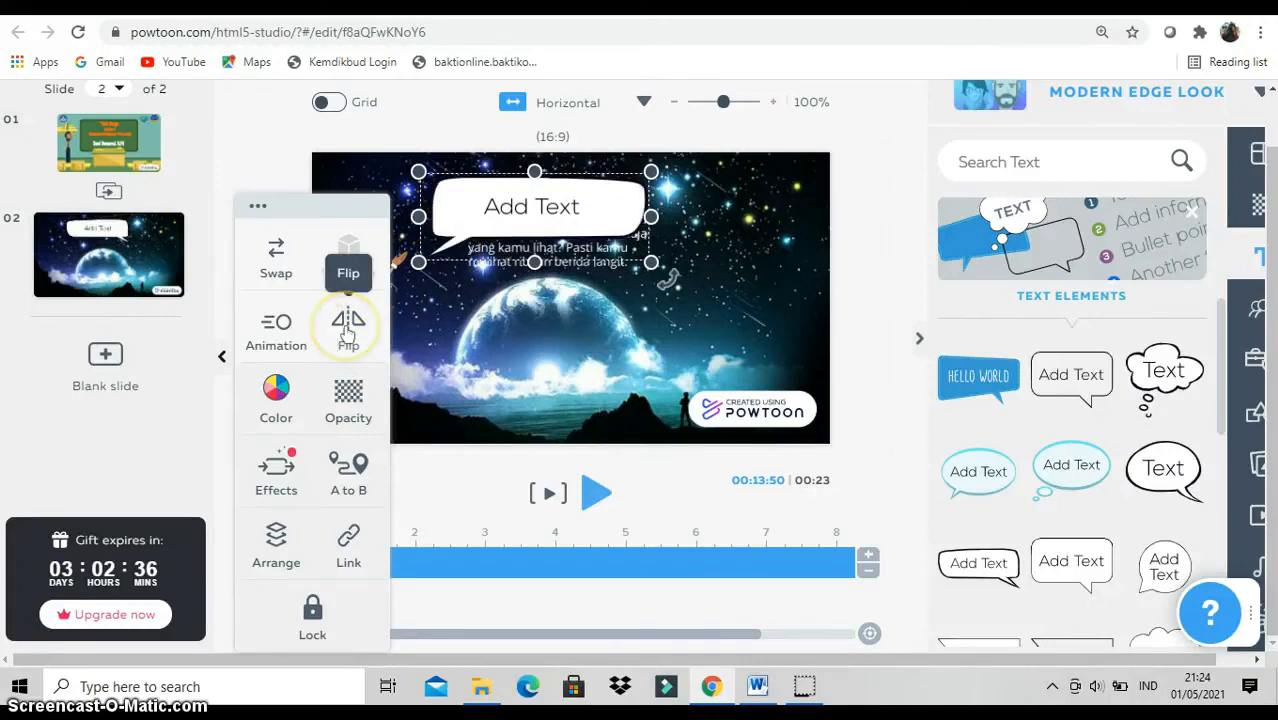
left_click(637, 297)
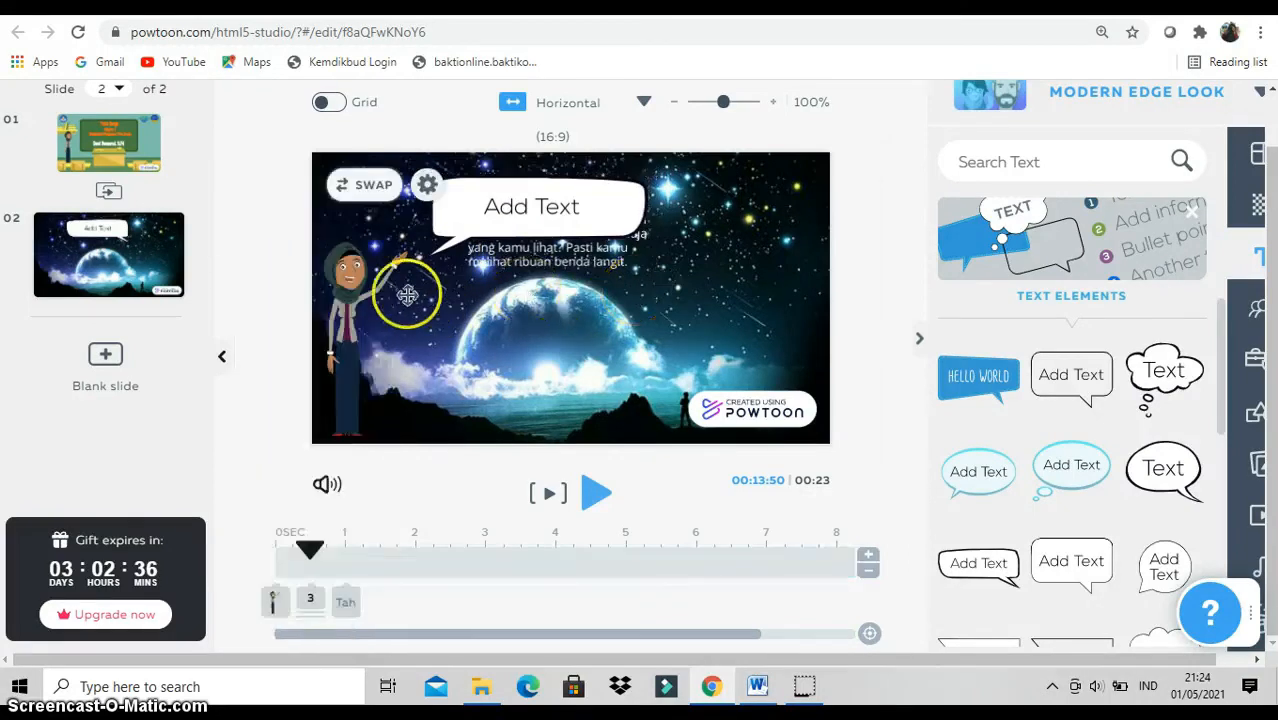
Replace the bubble's "Add Text" placeholder with a copy of the white narration text and widen its text box on both sides.
left_click(540, 210)
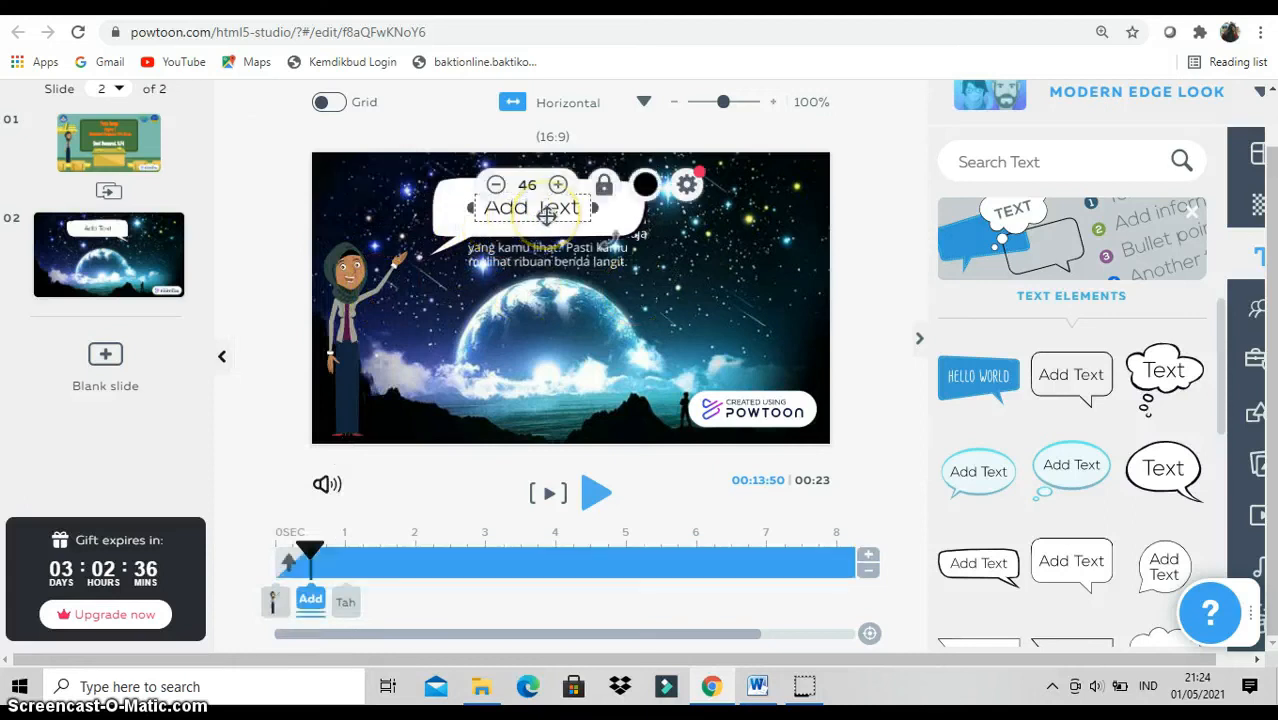
left_click(675, 258)
left_click(565, 212)
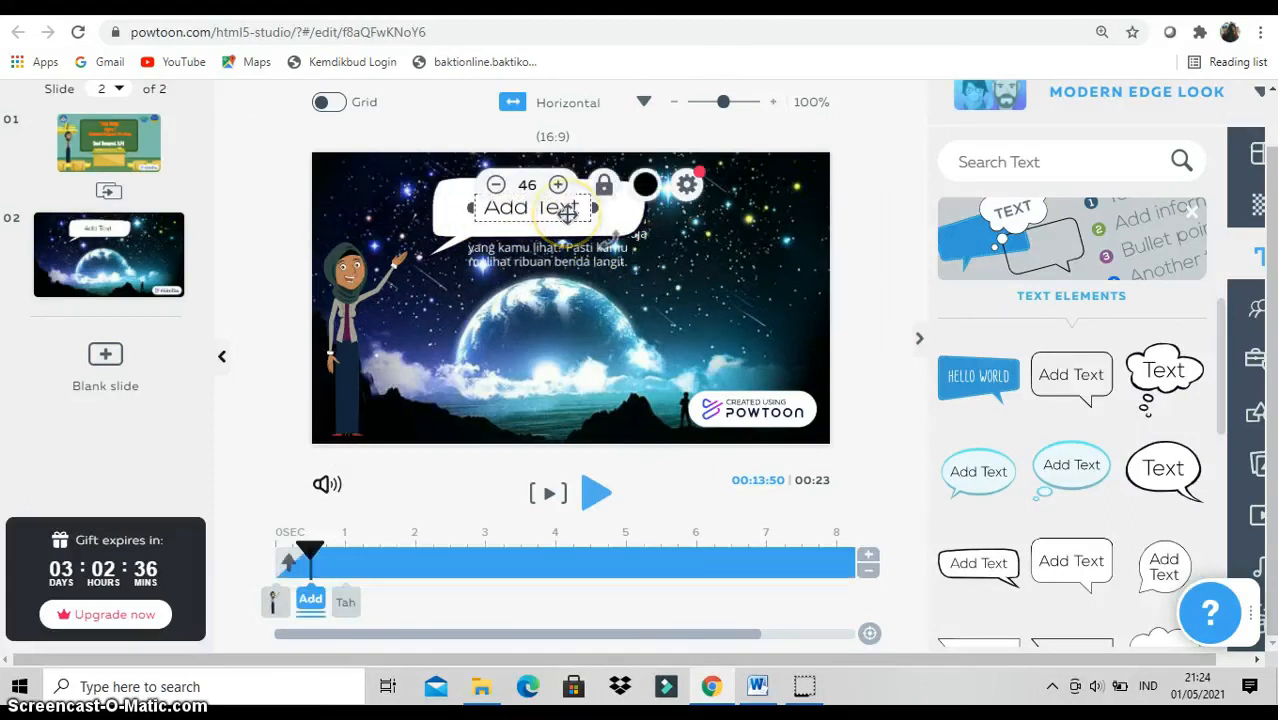
double_click(567, 212)
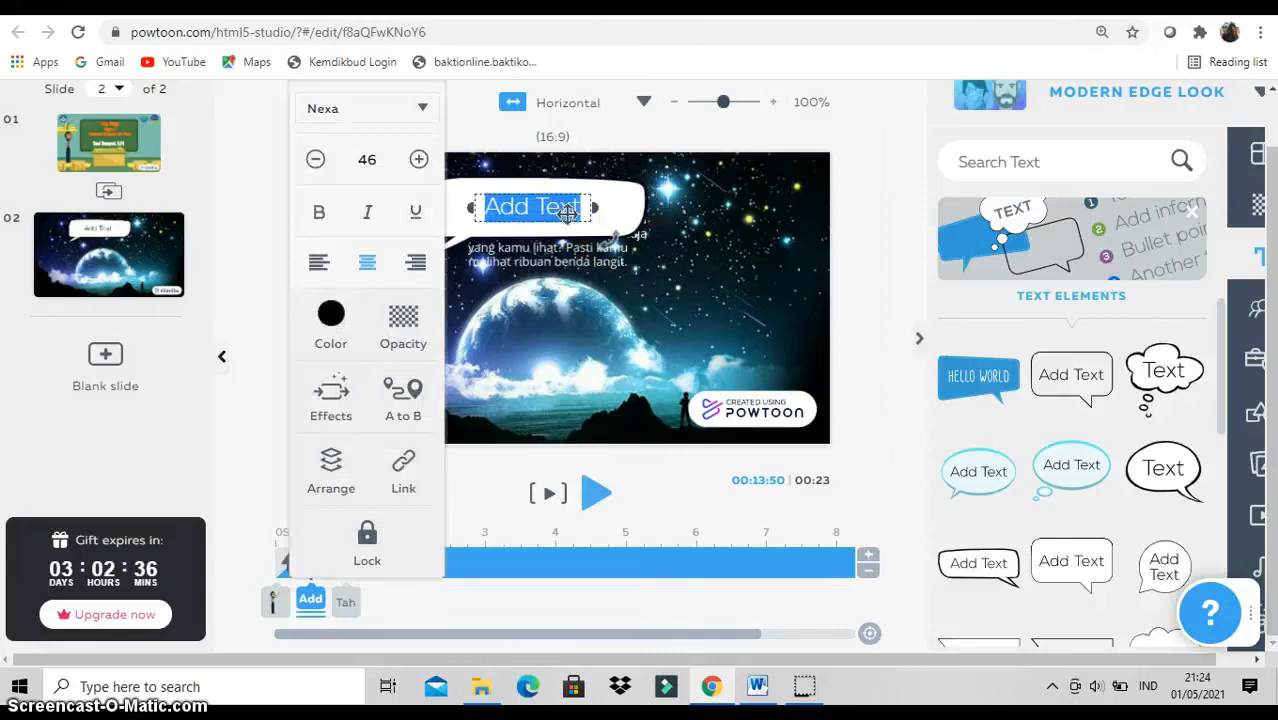
left_click(557, 262)
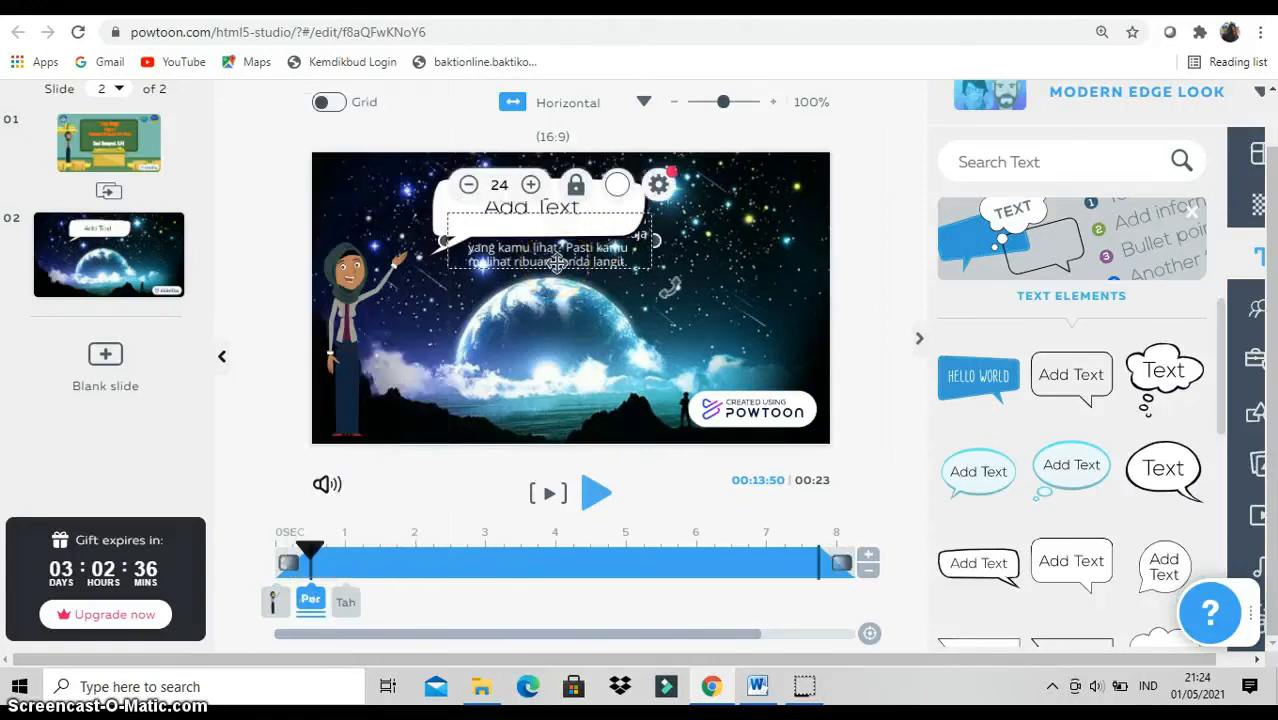
double_click(557, 262)
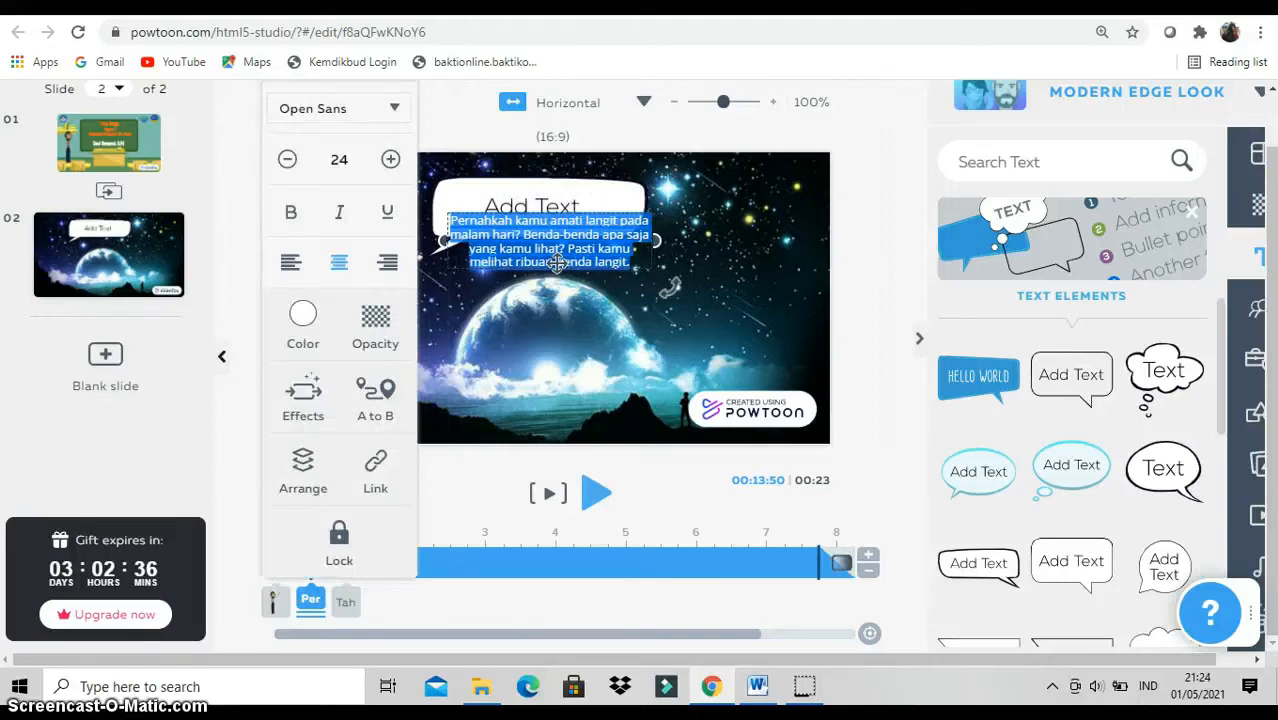
double_click(554, 206)
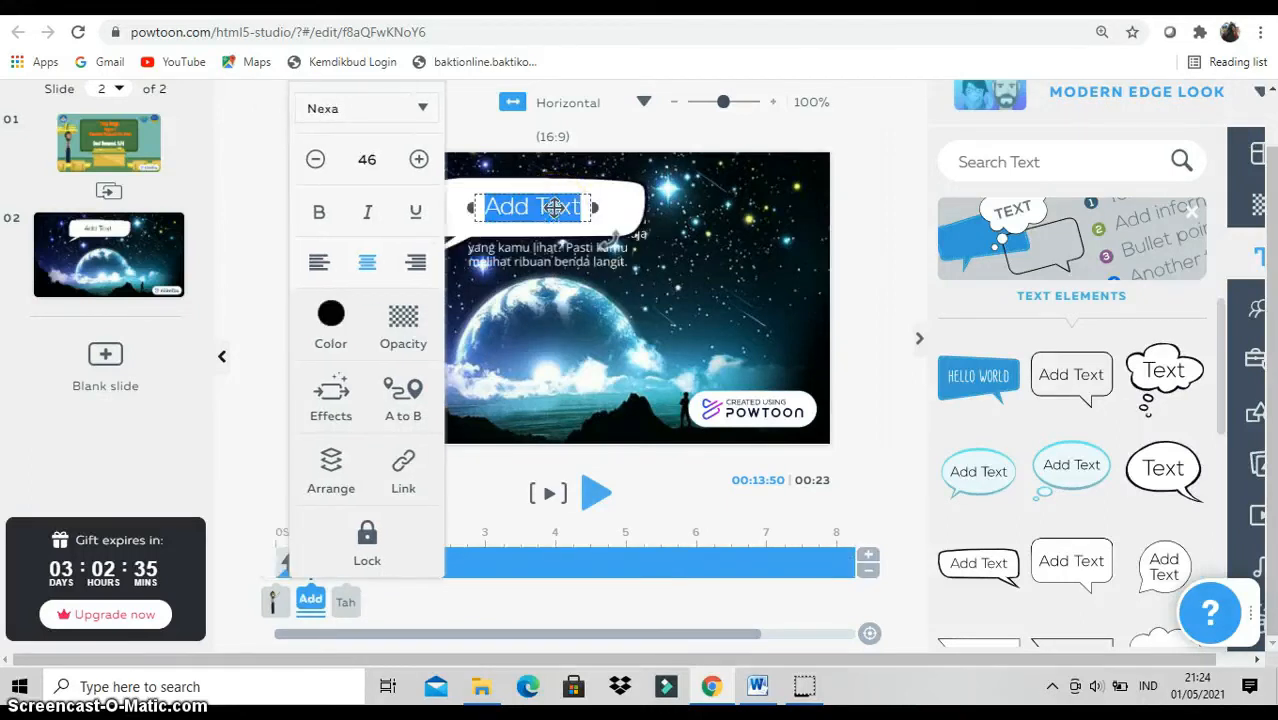
key("ctrl+v")
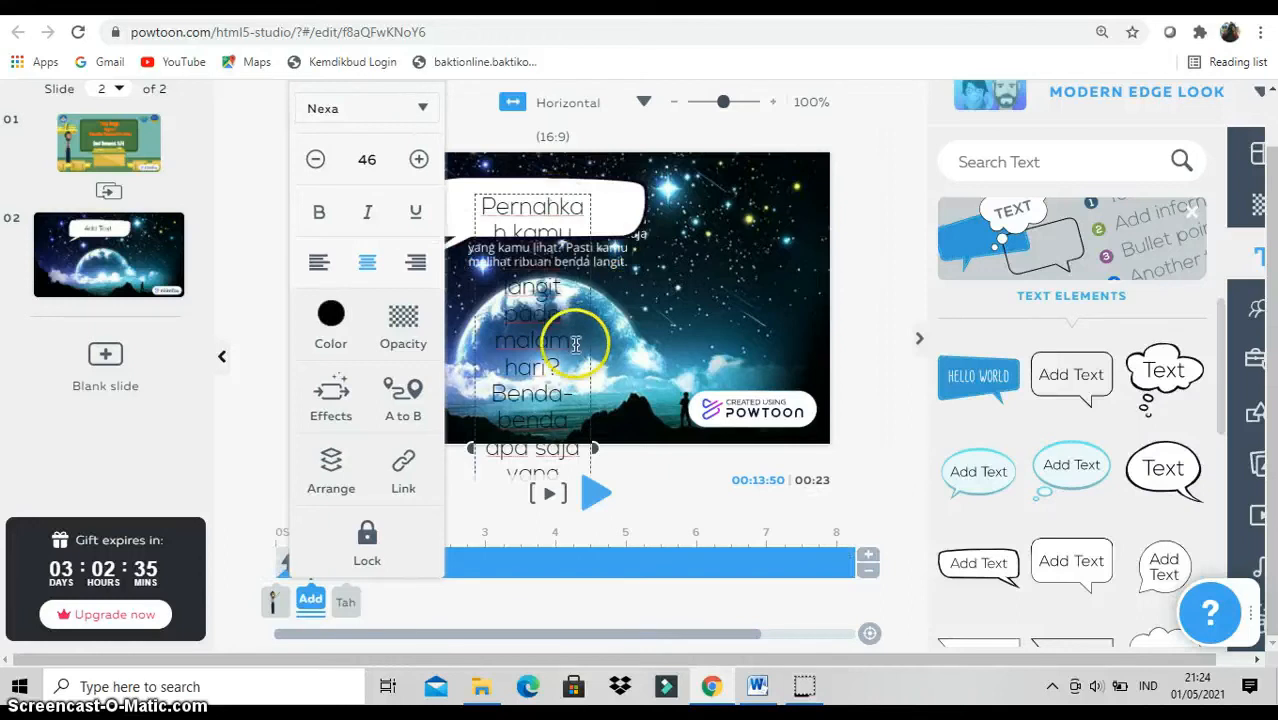
left_click_drag(630, 435, 819, 394)
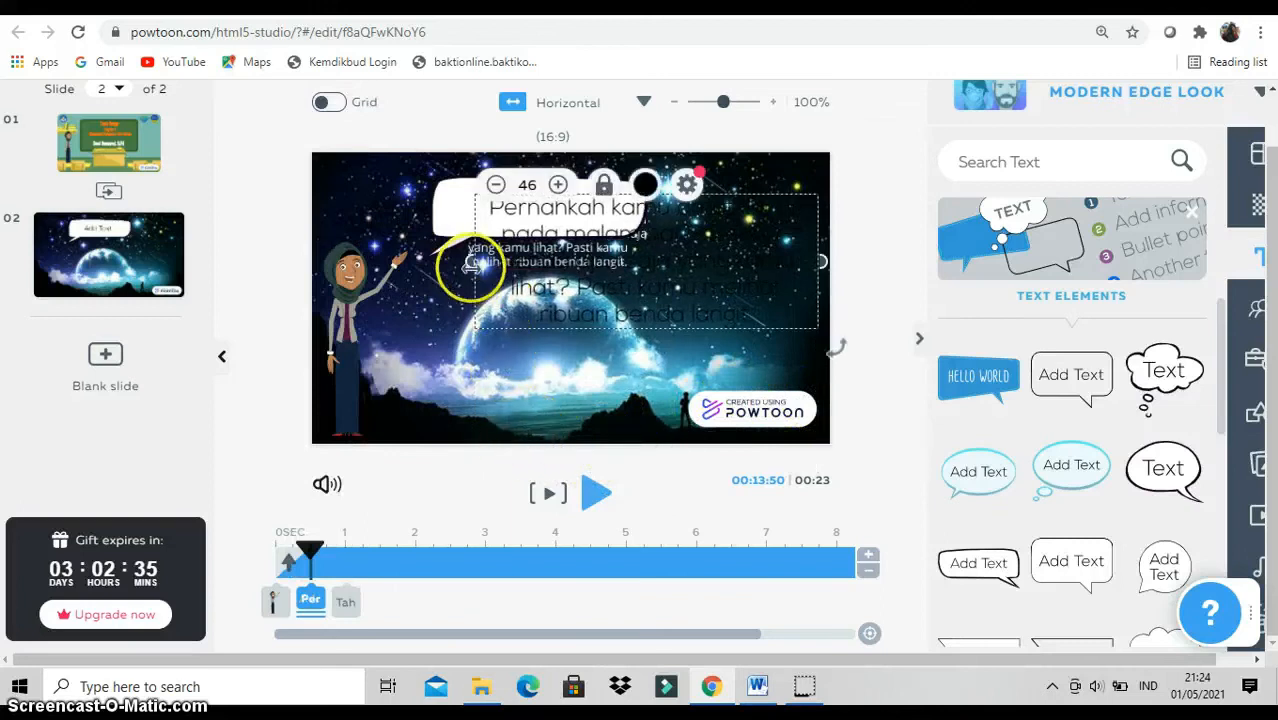
left_click_drag(471, 263, 362, 244)
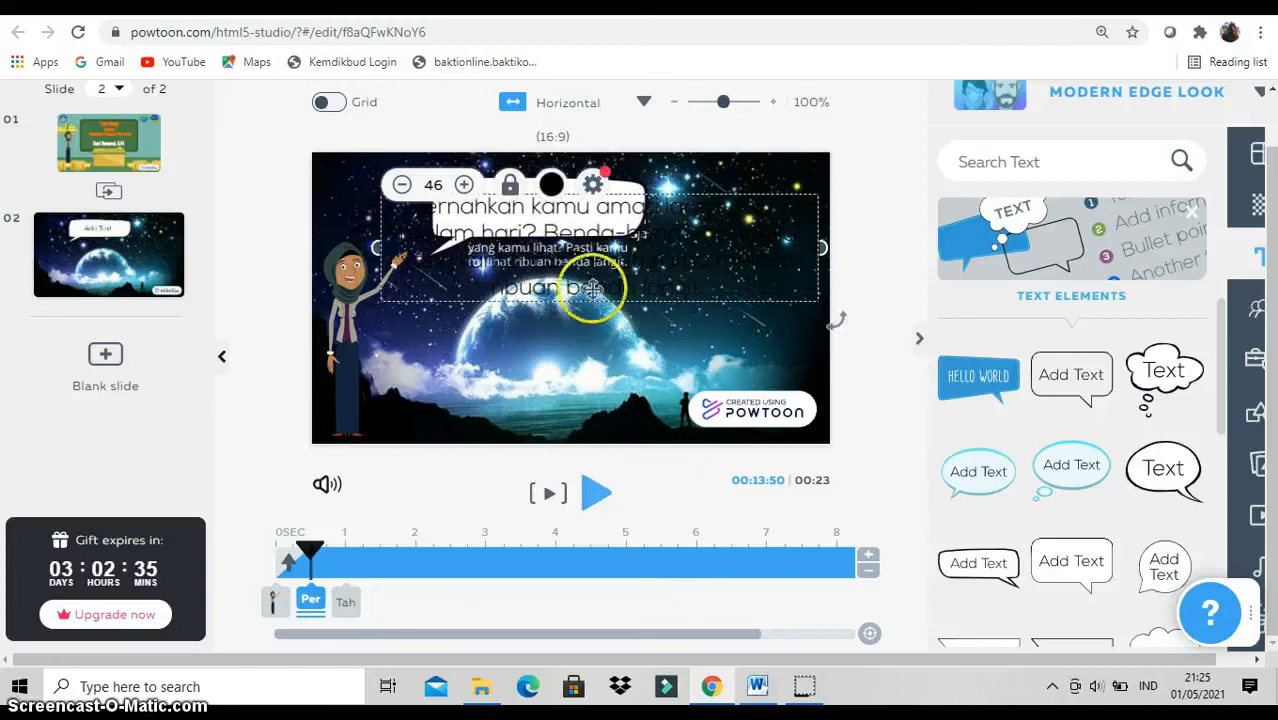
Delete the original white narration text and enlarge the speech bubble to reach the slide's right edge.
left_click(579, 264)
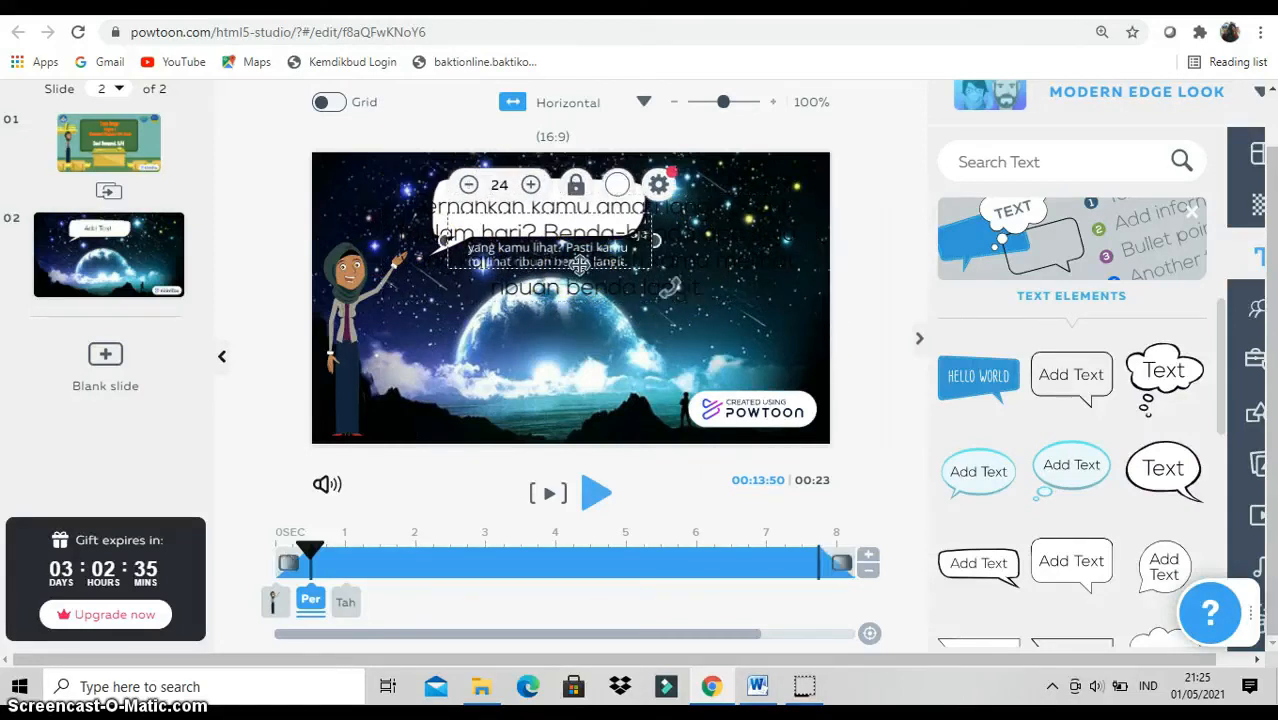
left_click(579, 264)
left_click(565, 190)
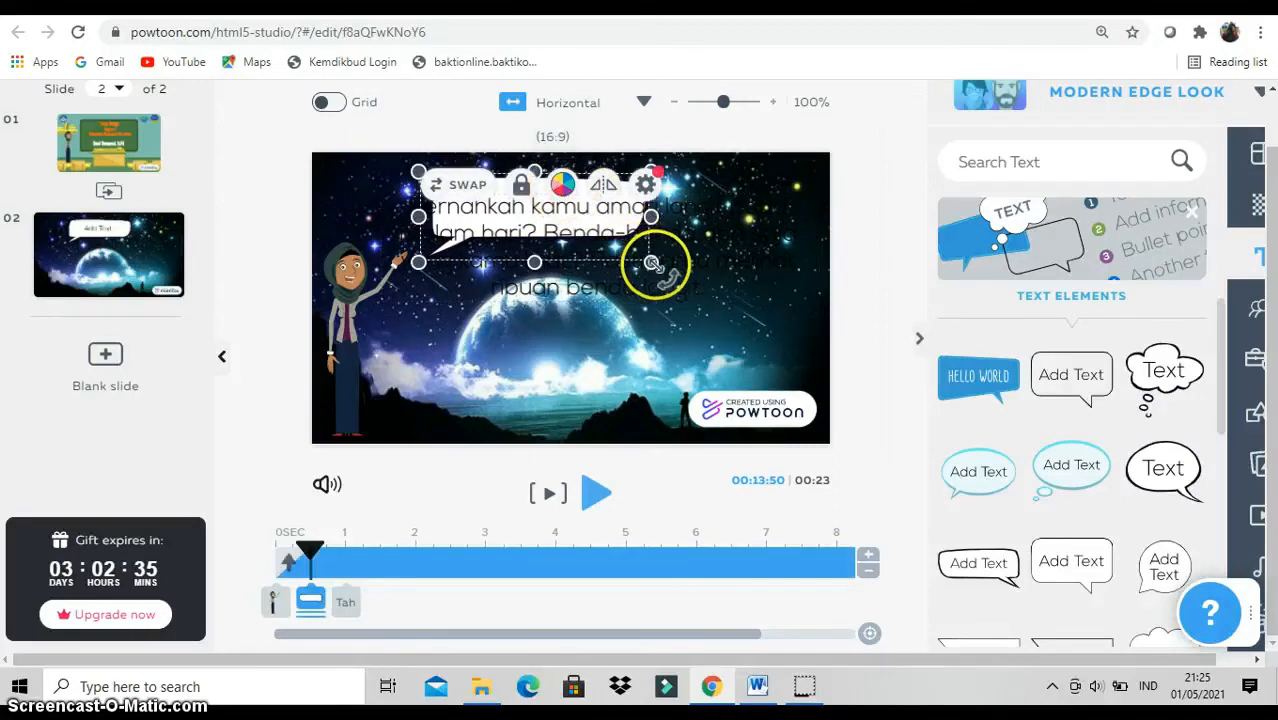
left_click_drag(651, 262, 848, 385)
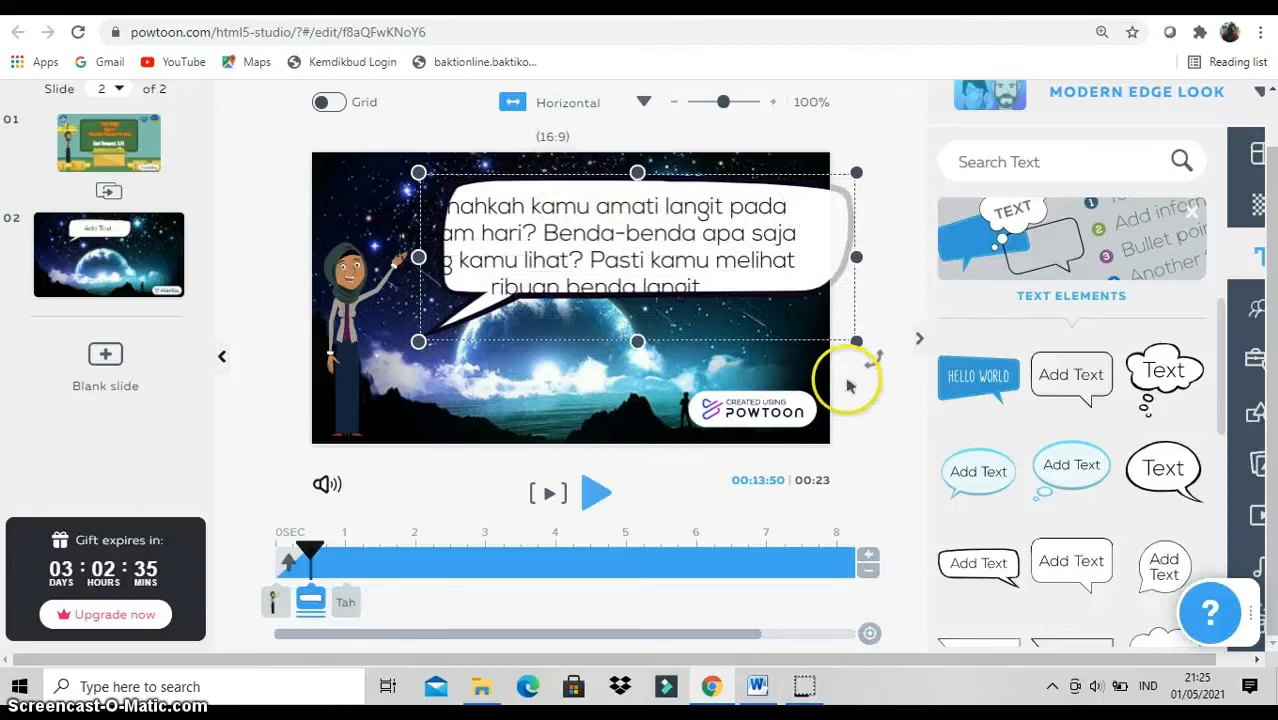
Reduce the bubble text's font size to 35 and narrow its text box to fit inside the speech bubble.
left_click(646, 257)
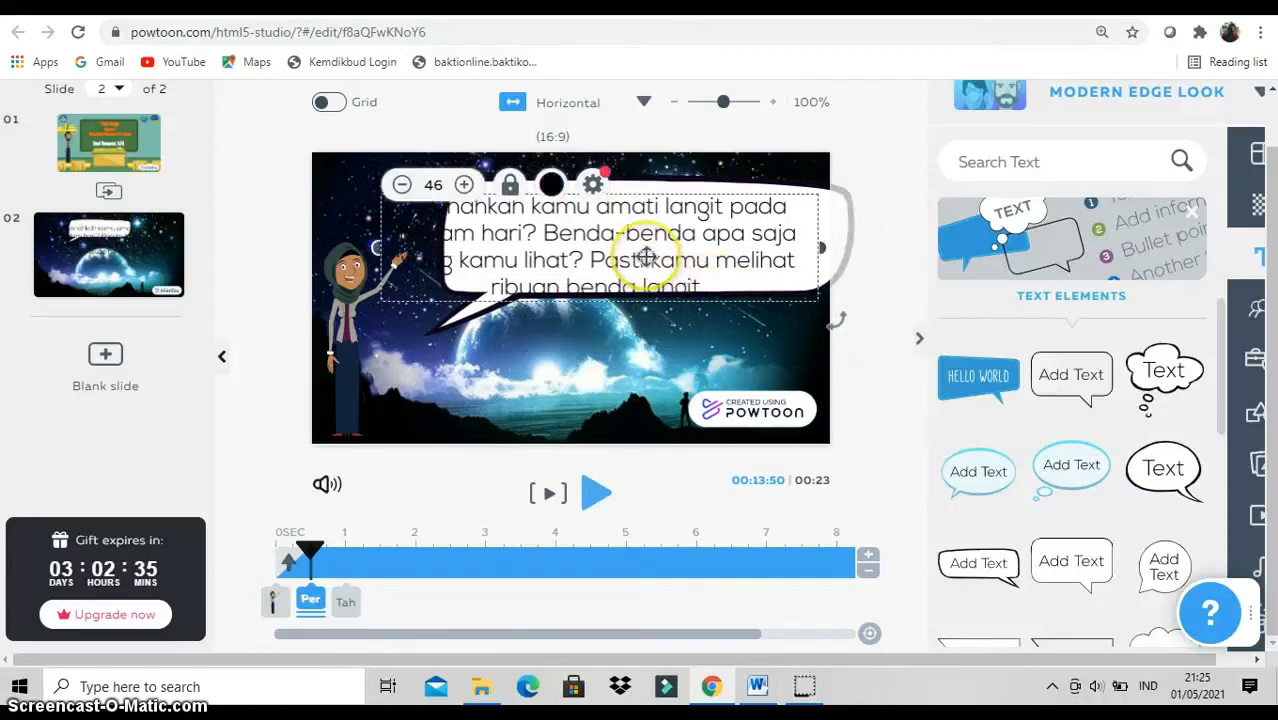
left_click(401, 186)
left_click(401, 186)
left_click(401, 186)
left_click(401, 186)
left_click(401, 186)
left_click(401, 186)
left_click(401, 186)
left_click(401, 186)
left_click(401, 186)
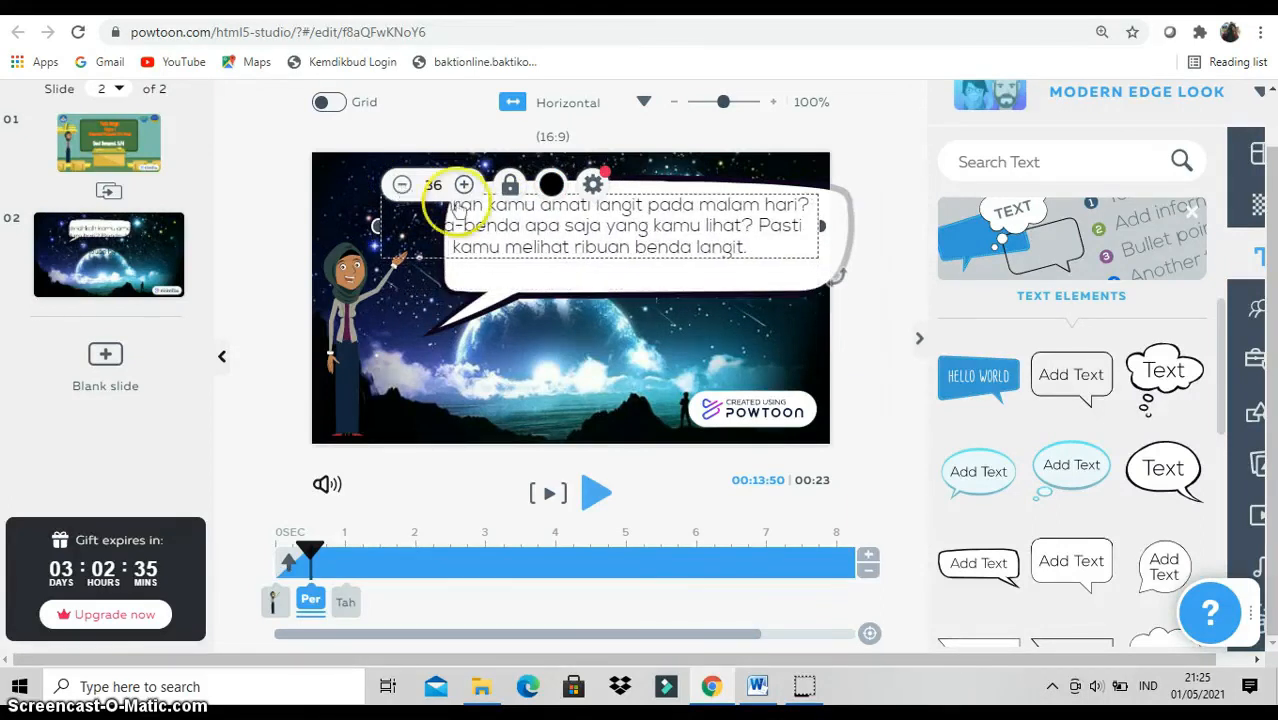
left_click_drag(377, 226, 471, 265)
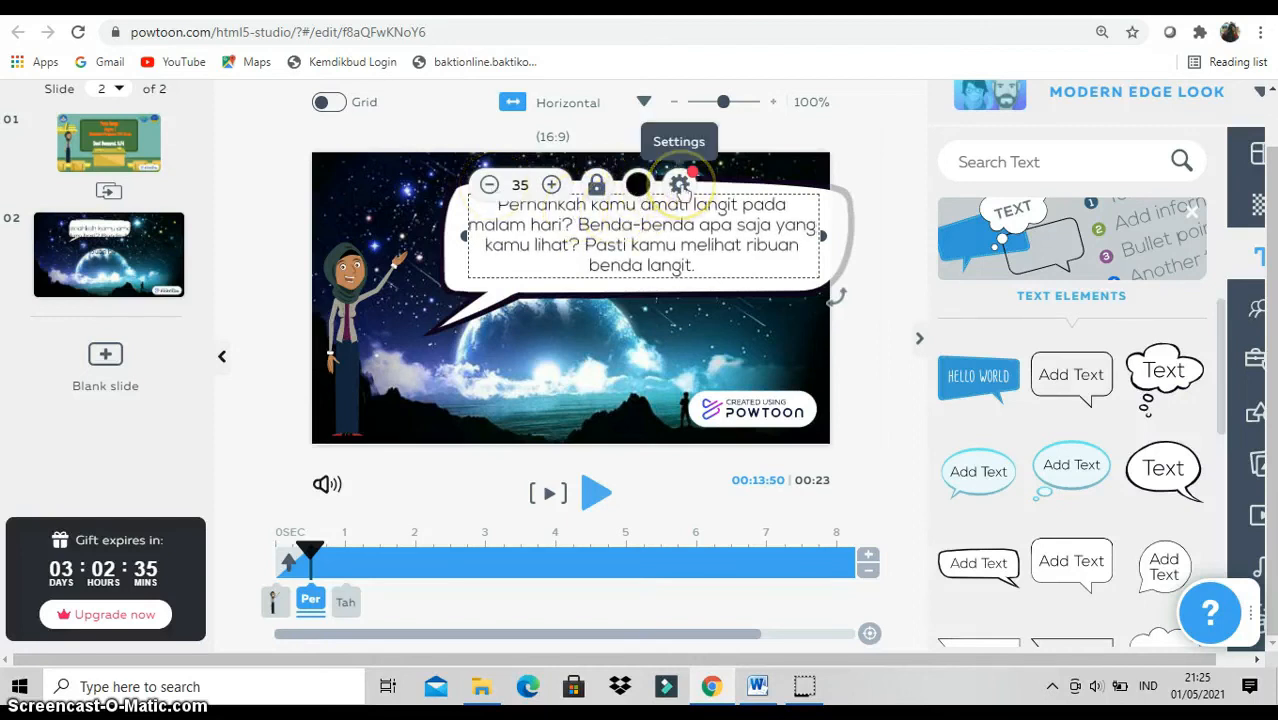
Change the speech bubble text's font to Cartoon (Mr. Bubble).
left_click(679, 185)
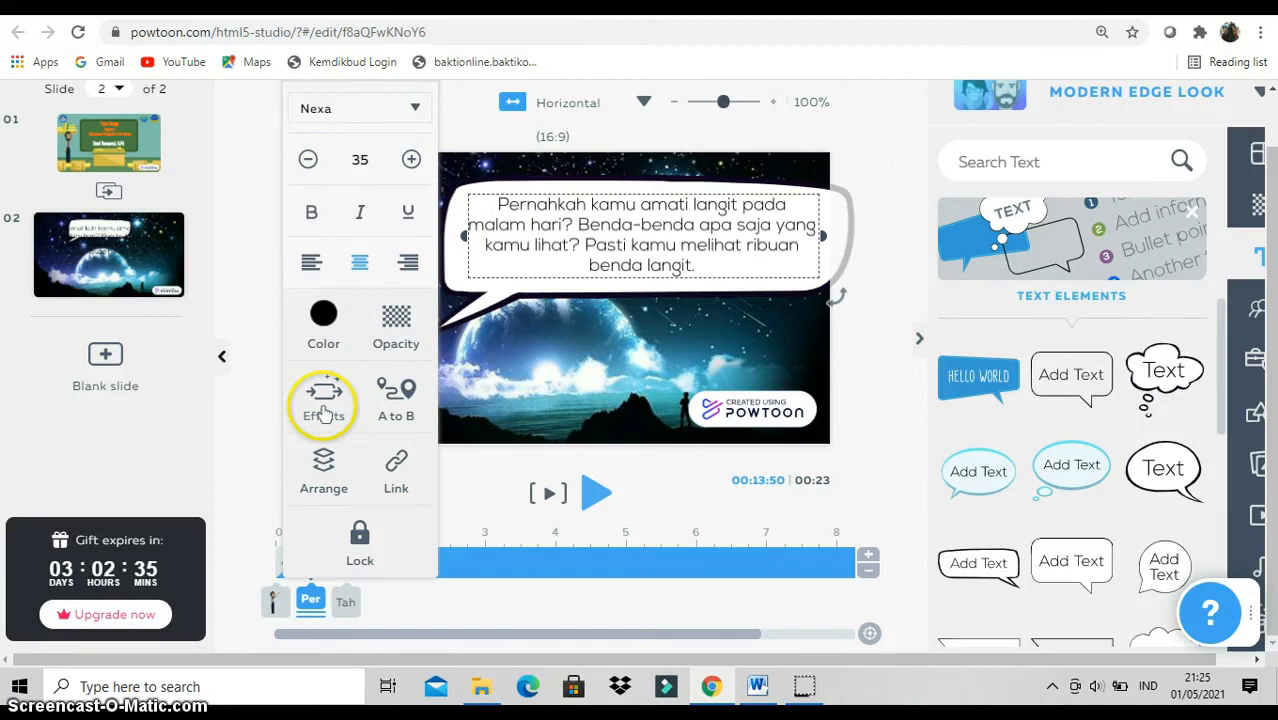
left_click(414, 113)
scroll(430, 340, "down", 10)
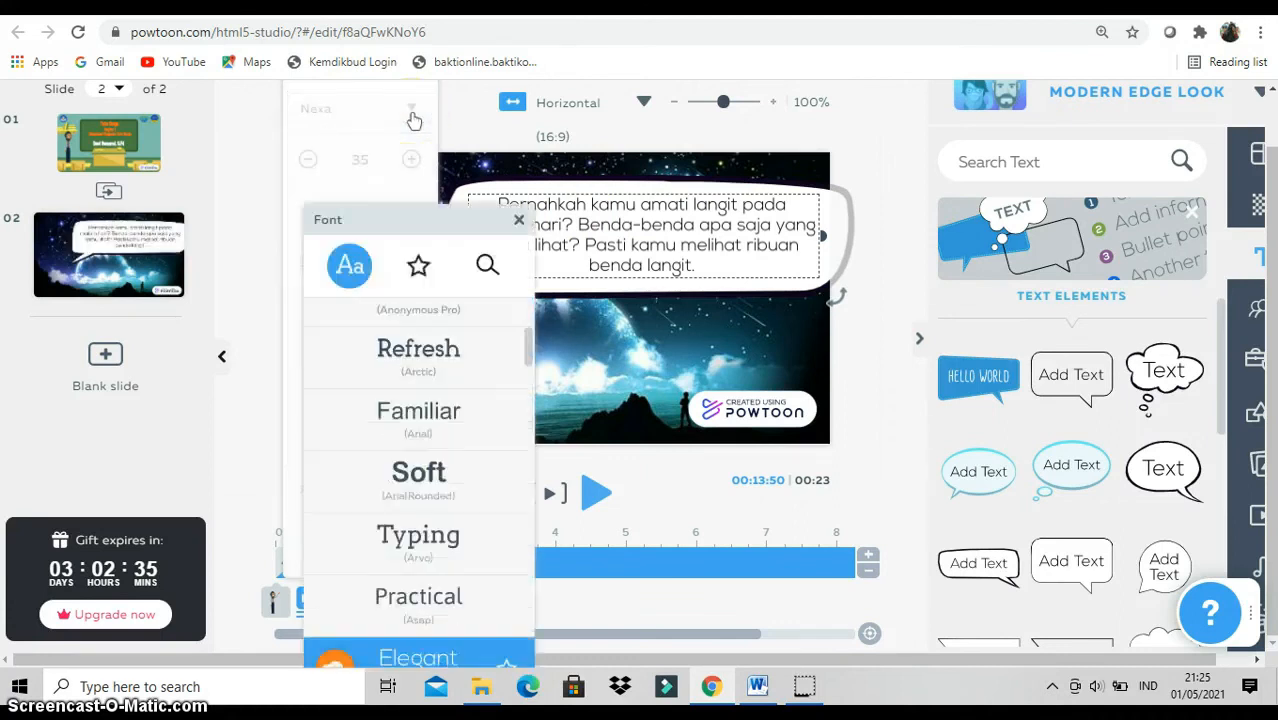
scroll(519, 358, "down", 5)
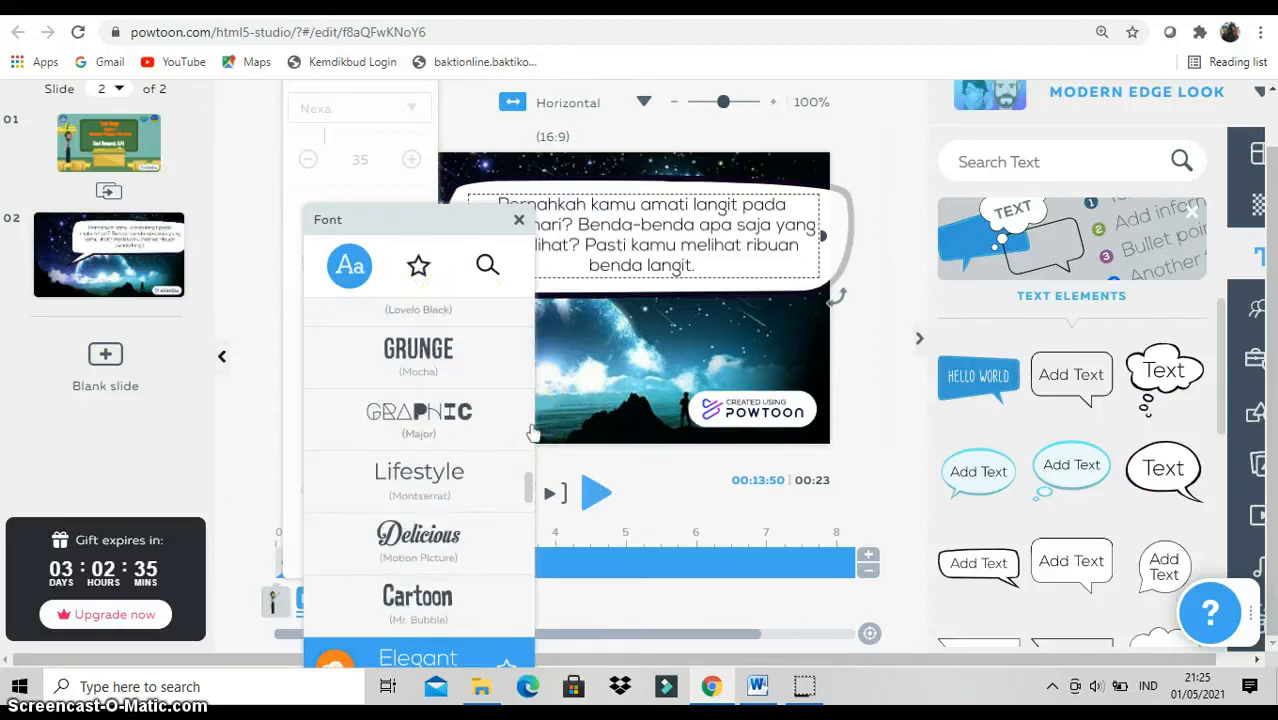
left_click(418, 600)
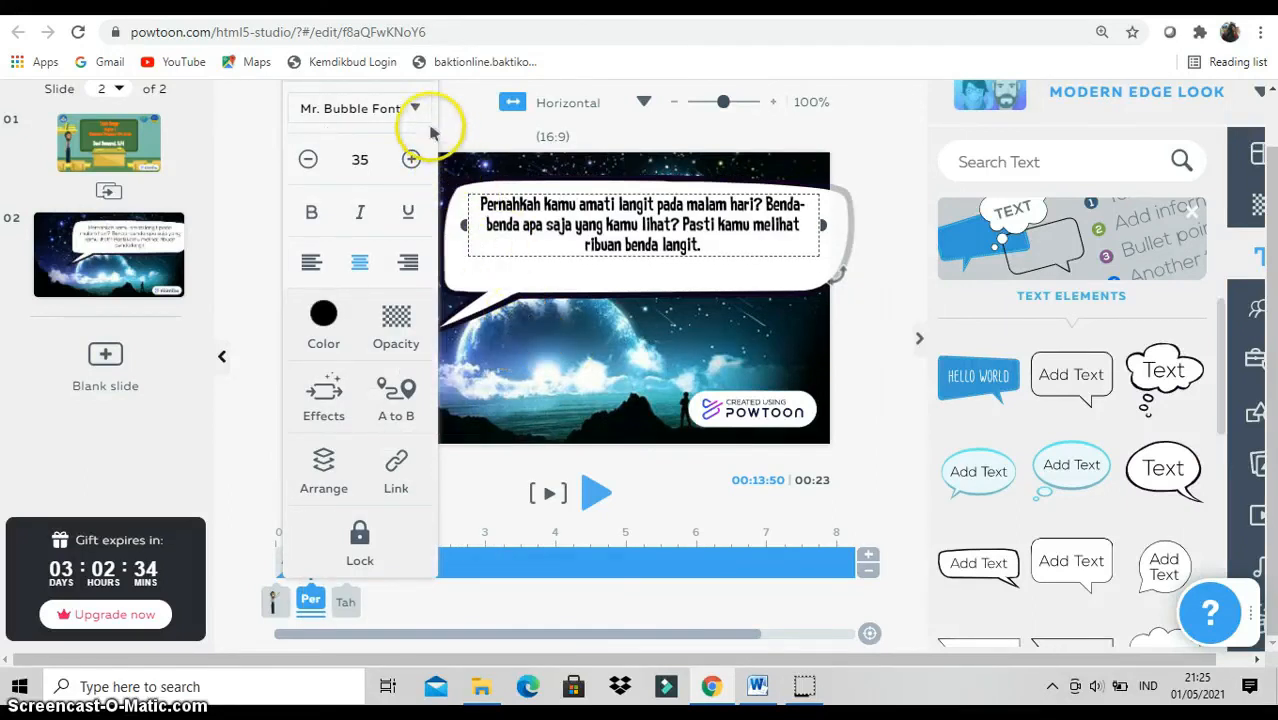
Shift the narration text slightly down and shrink the speech bubble to about two thirds of its size.
left_click(533, 321)
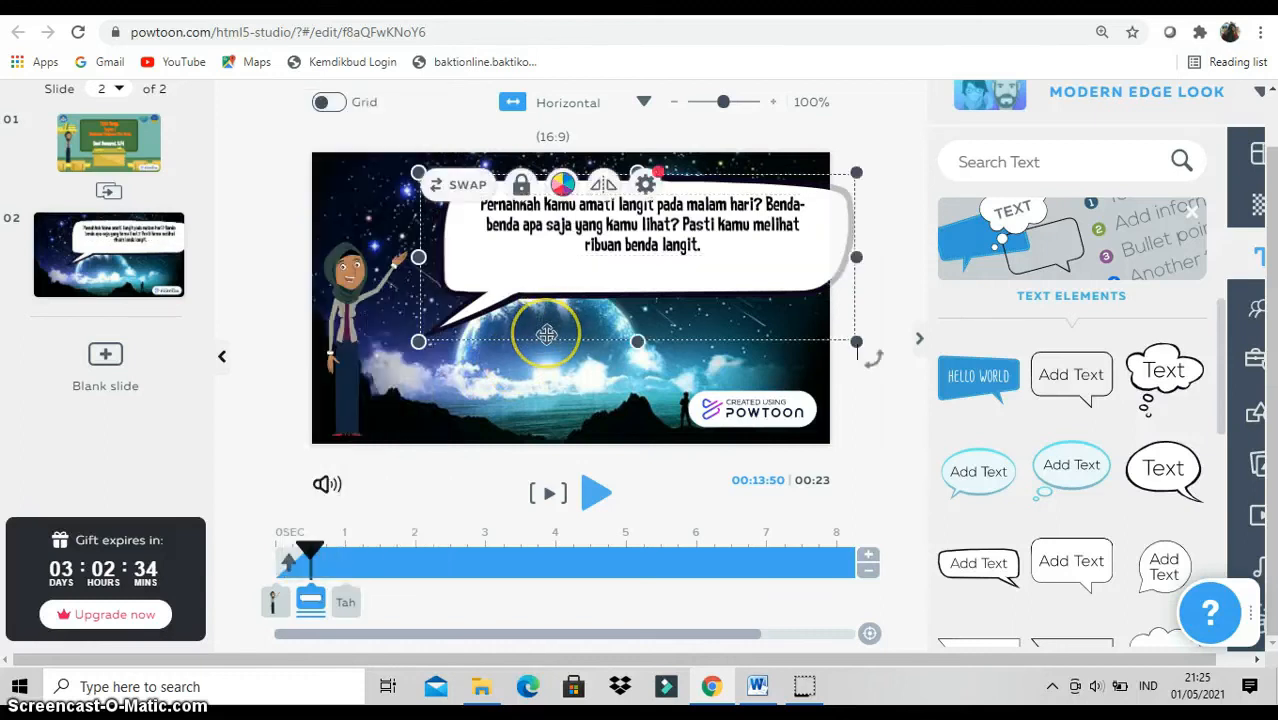
left_click(596, 249)
mouse_move(595, 249)
left_mouse_down()
mouse_move(594, 270)
mouse_move(600, 258)
left_mouse_up()
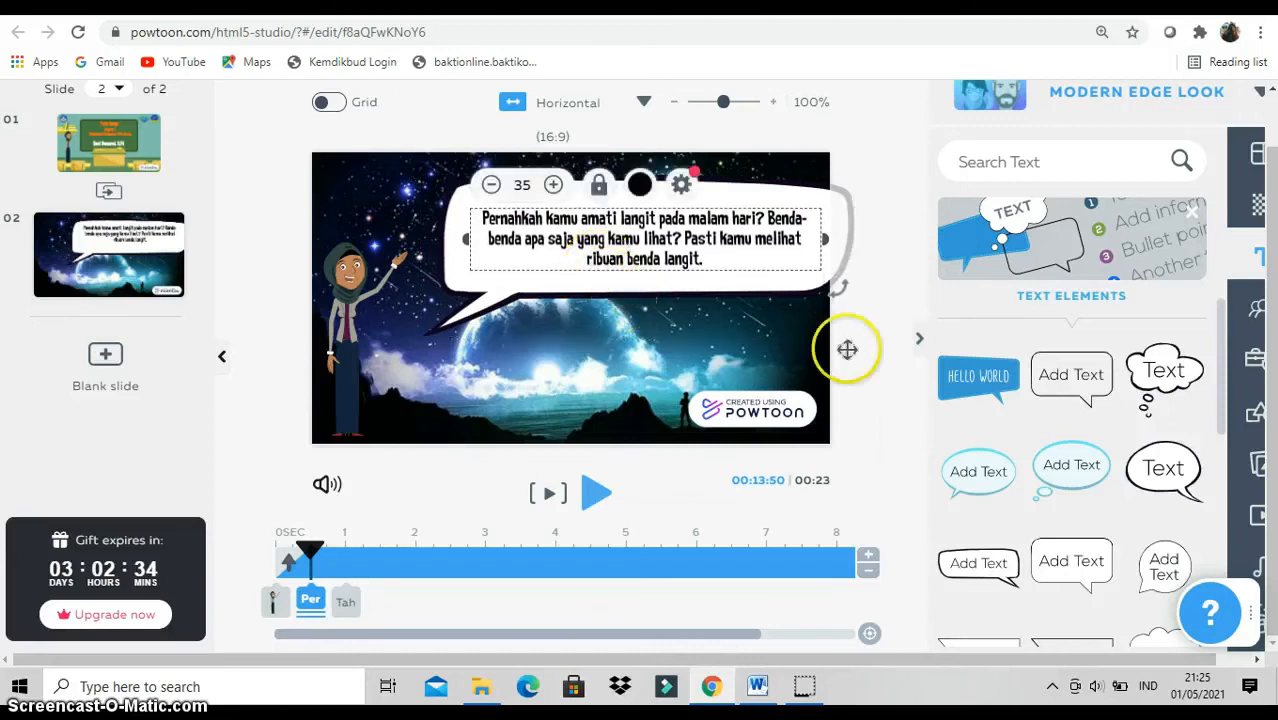
left_click(793, 325)
left_click_drag(856, 342, 710, 292)
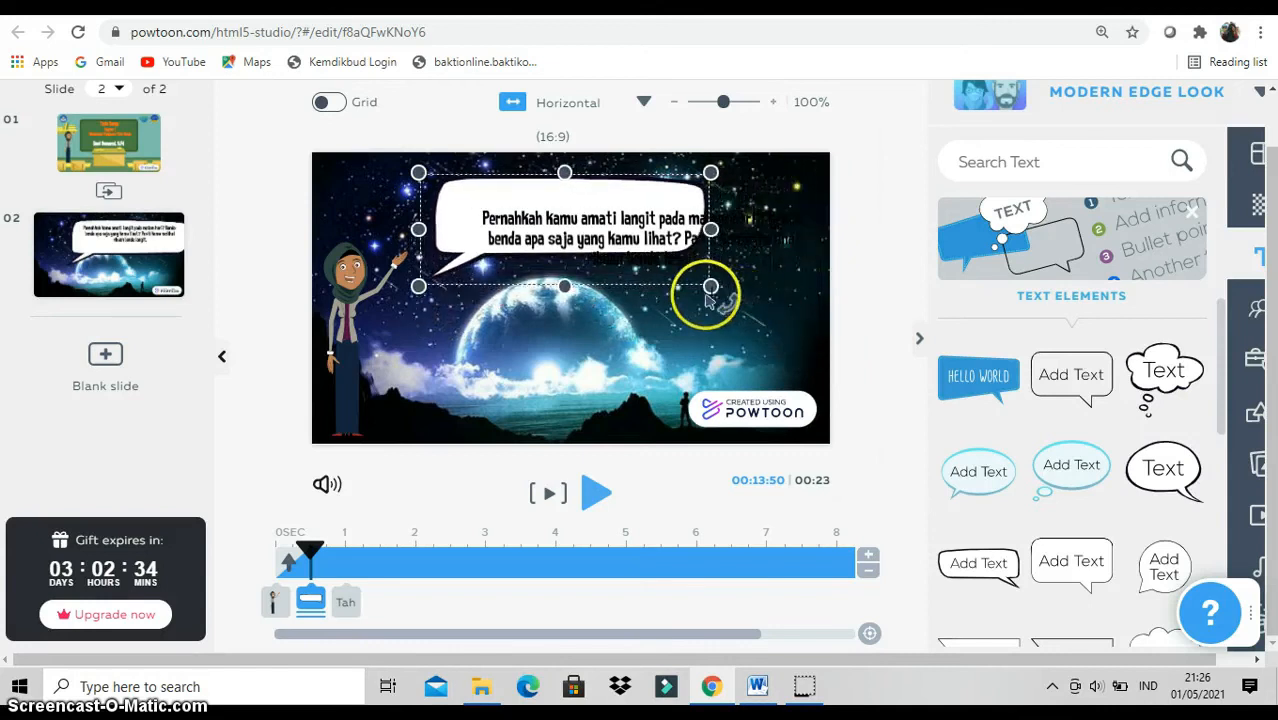
Move the narration text up into the smaller bubble and narrow its text box to the bubble's width.
left_click(635, 238)
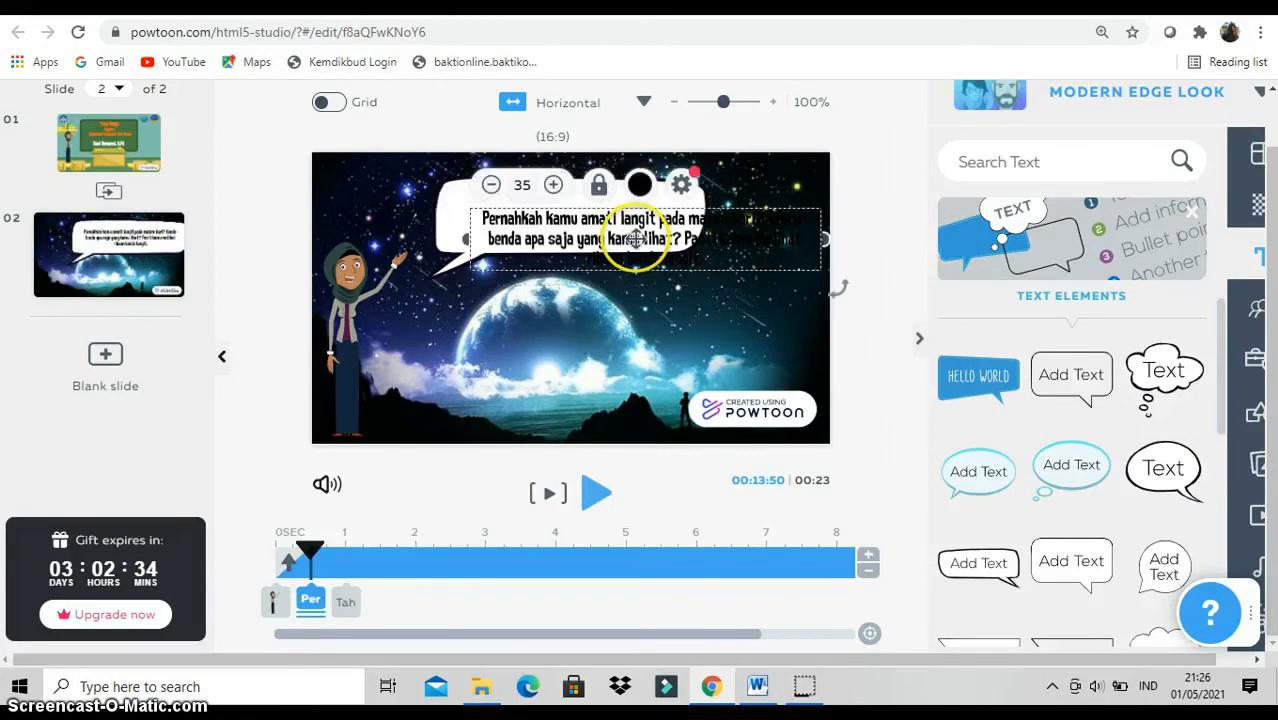
left_click_drag(635, 238, 608, 221)
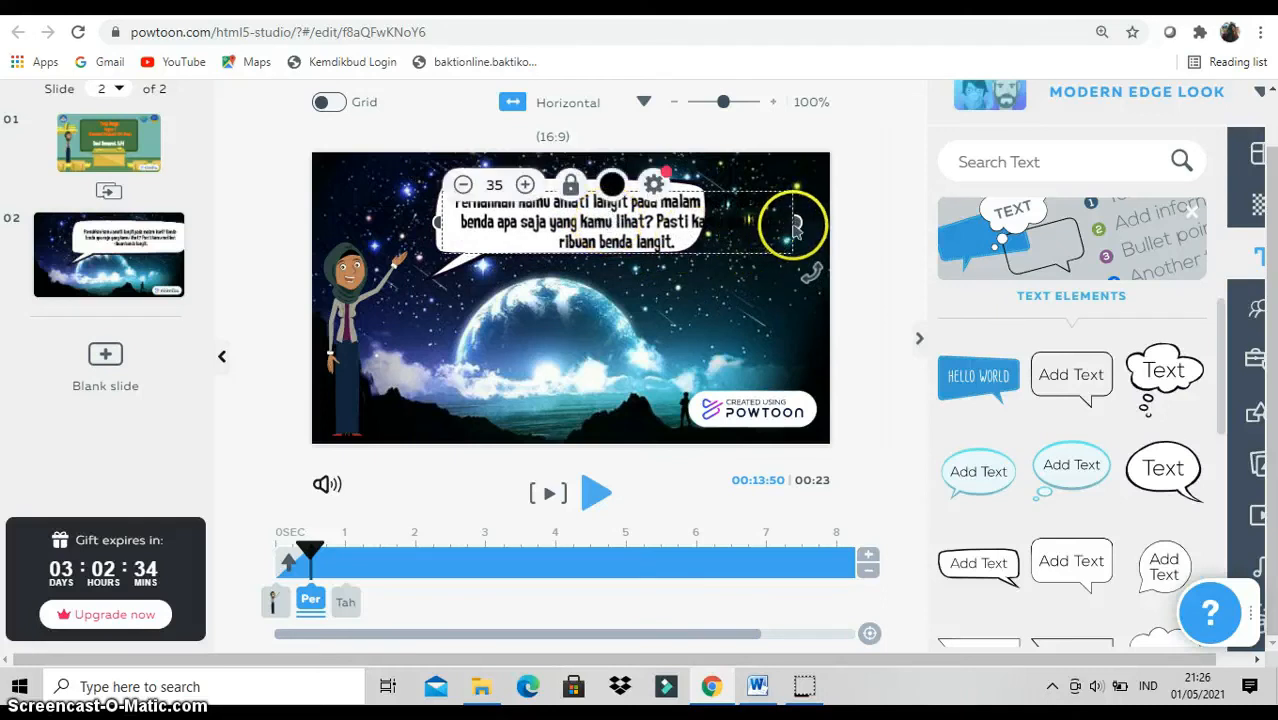
left_click_drag(795, 222, 700, 225)
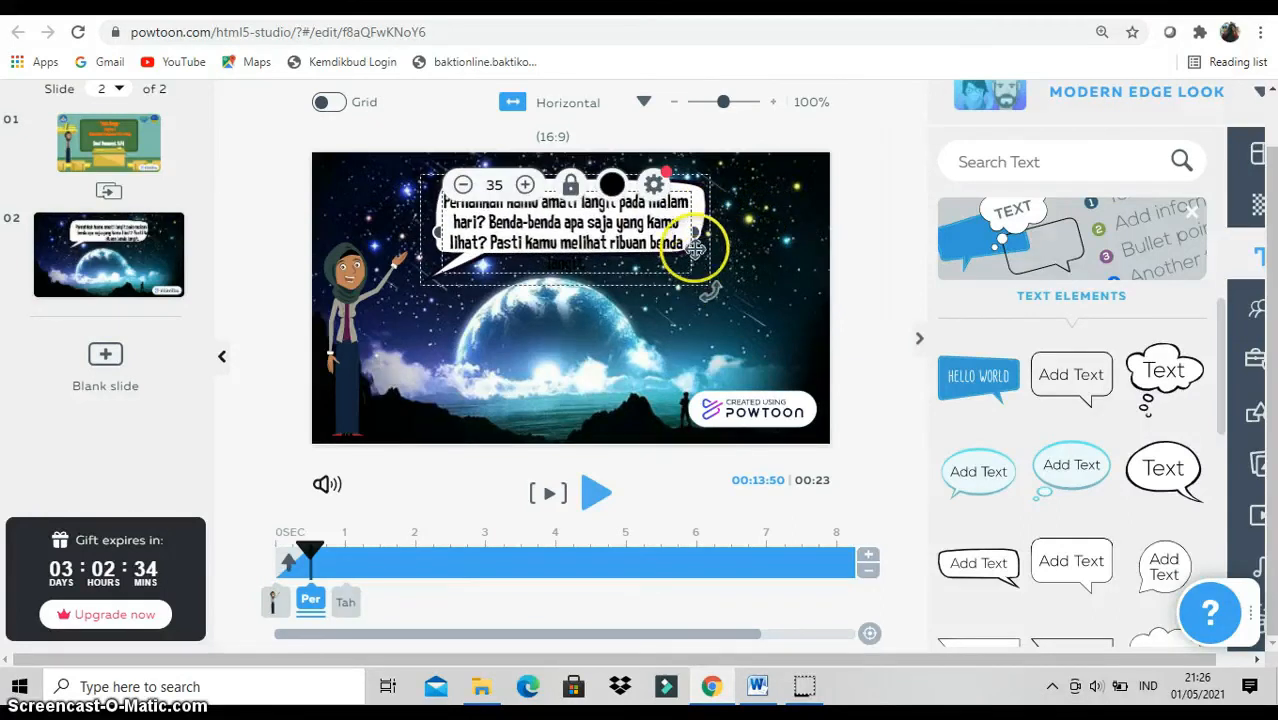
left_click_drag(697, 233, 706, 231)
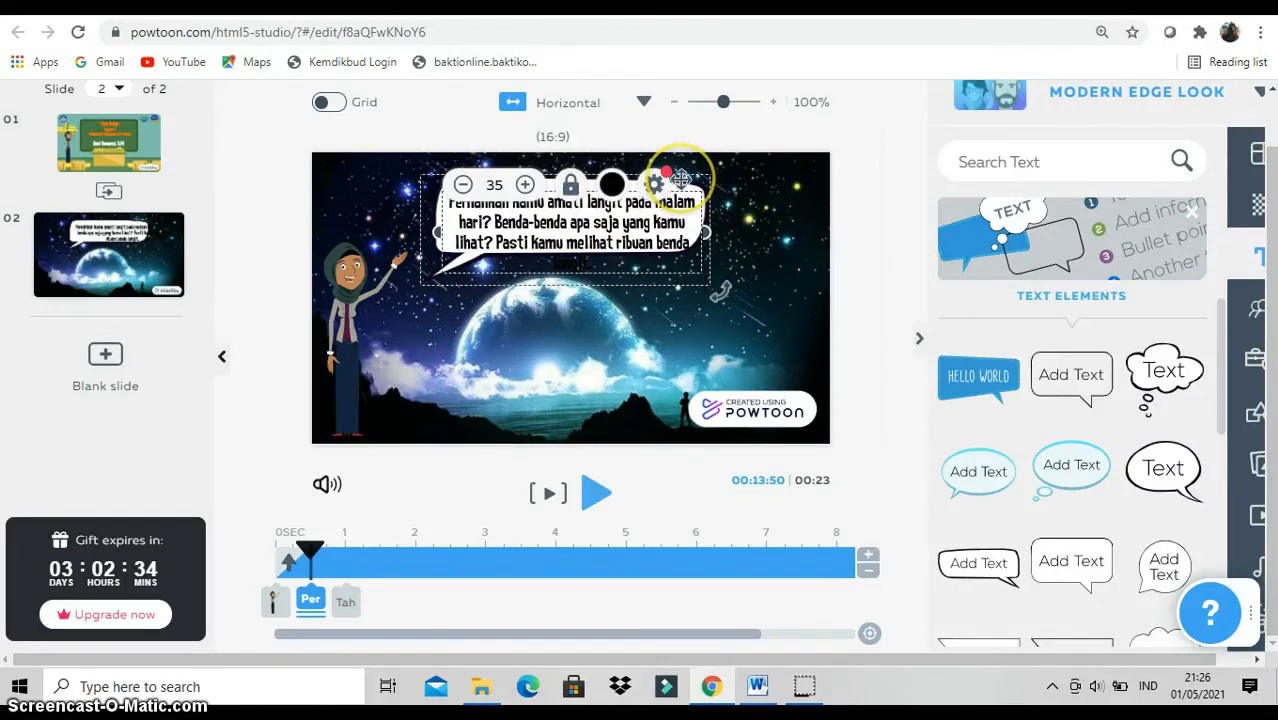
Widen the speech bubble and its text box so the narration fits on three lines, and fine-tune the text's position inside.
left_click(680, 178)
left_click_drag(714, 229, 758, 229)
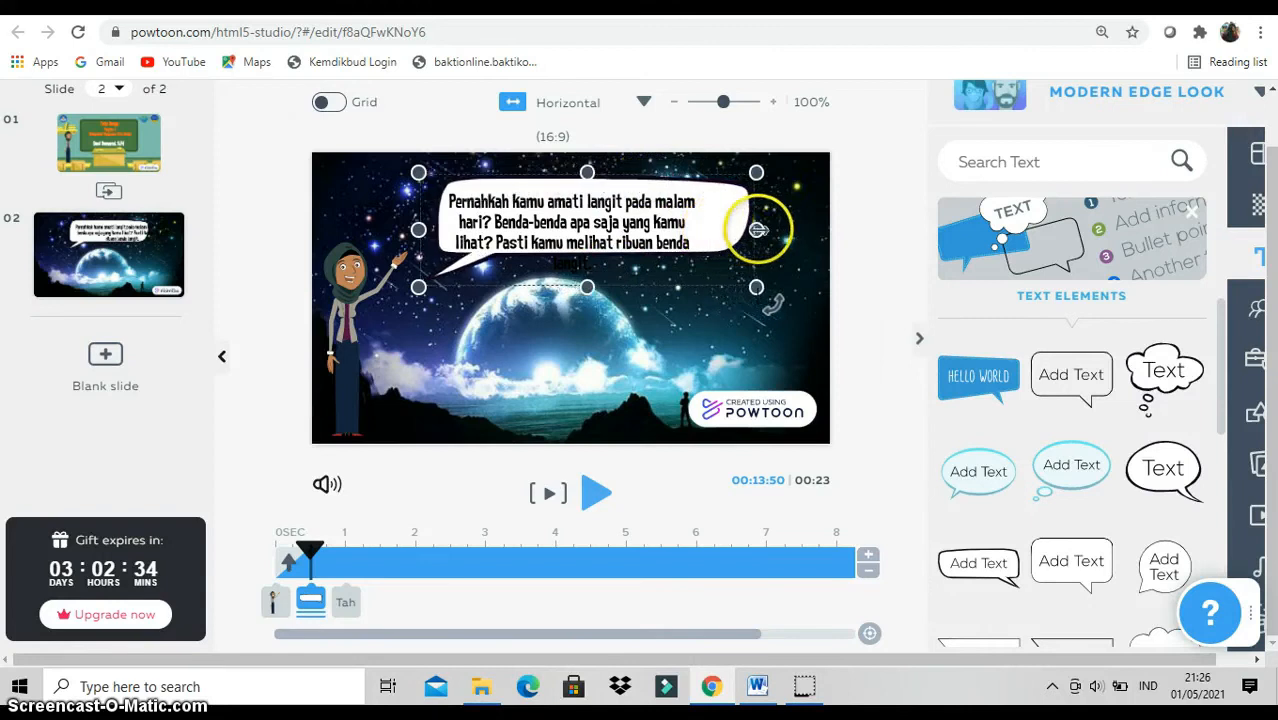
left_click(677, 224)
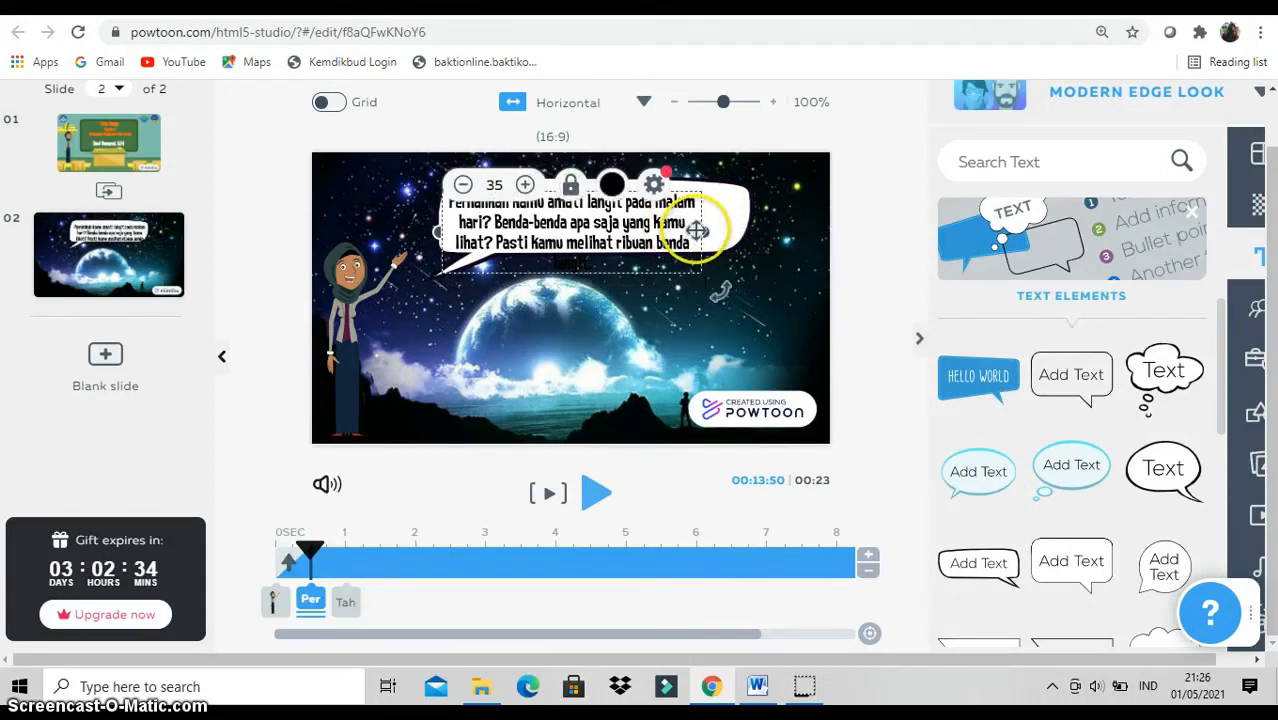
left_click_drag(705, 231, 668, 217)
left_click(736, 343)
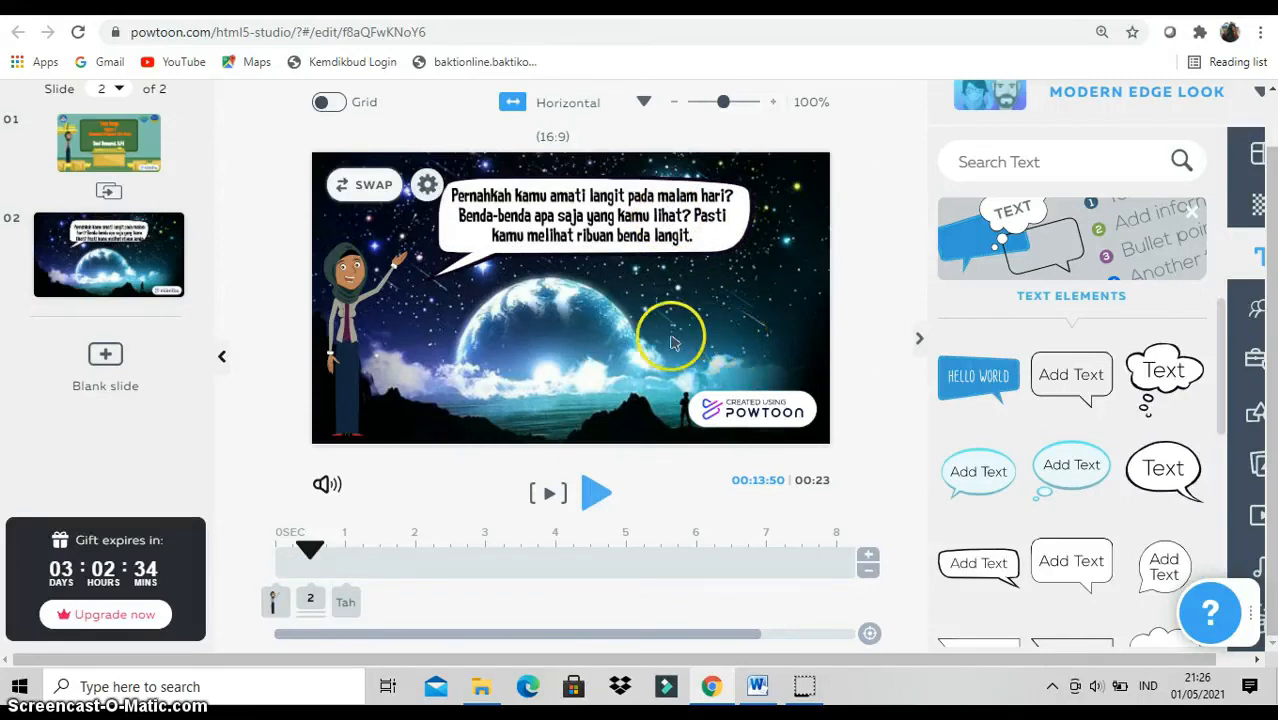
Widen the yellow "Tahu kah kalian" text box to four lines and place it below the speech bubble, across the moon.
left_click(350, 603)
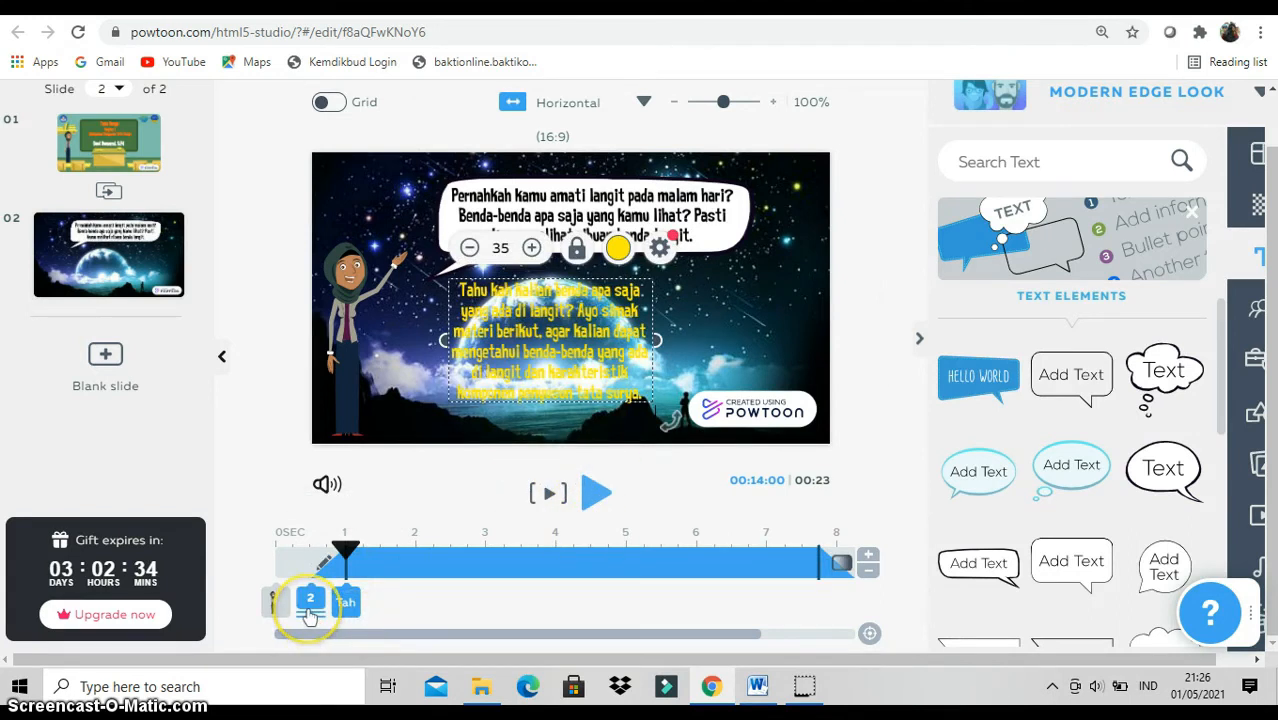
left_click_drag(656, 341, 770, 342)
left_click_drag(470, 346, 408, 320)
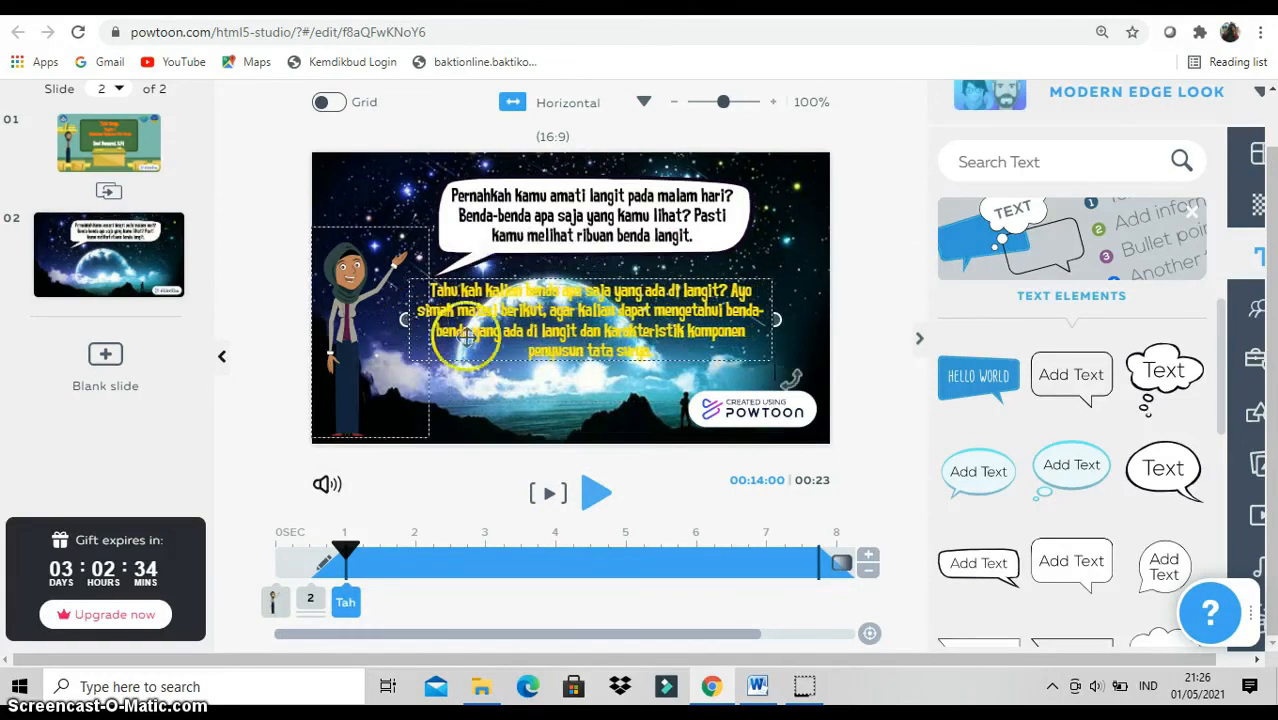
left_click_drag(545, 336, 538, 362)
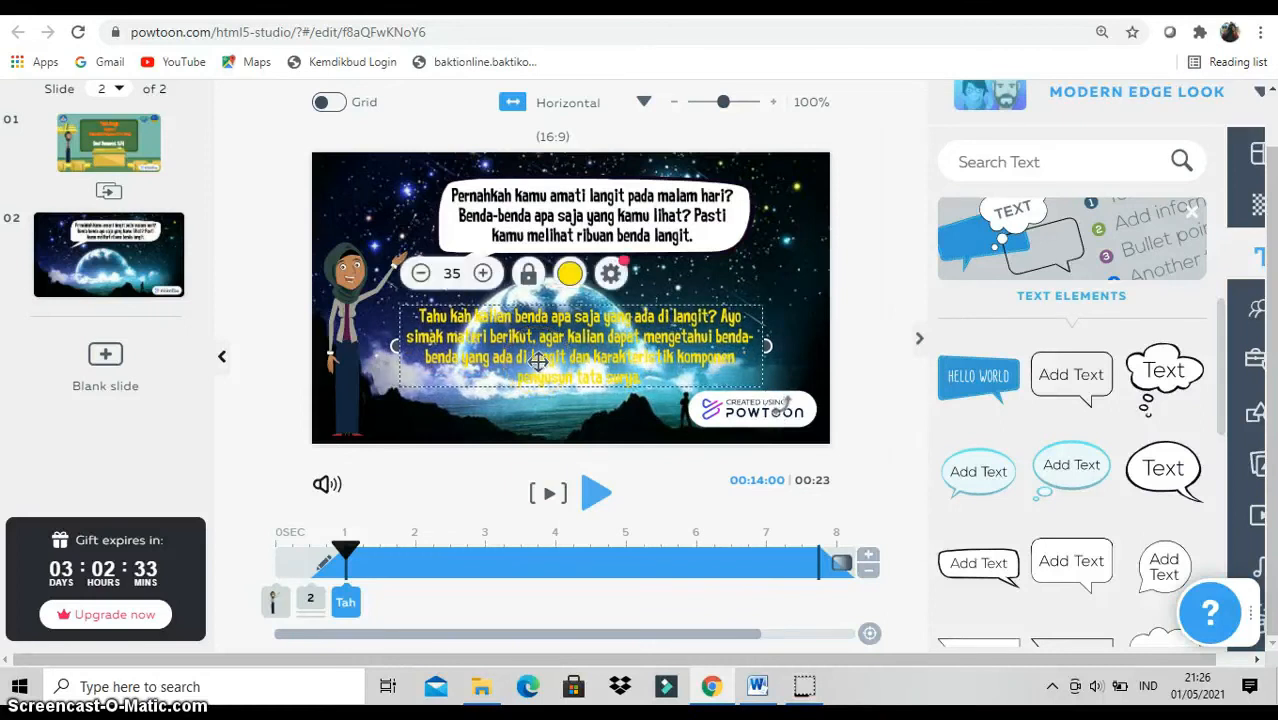
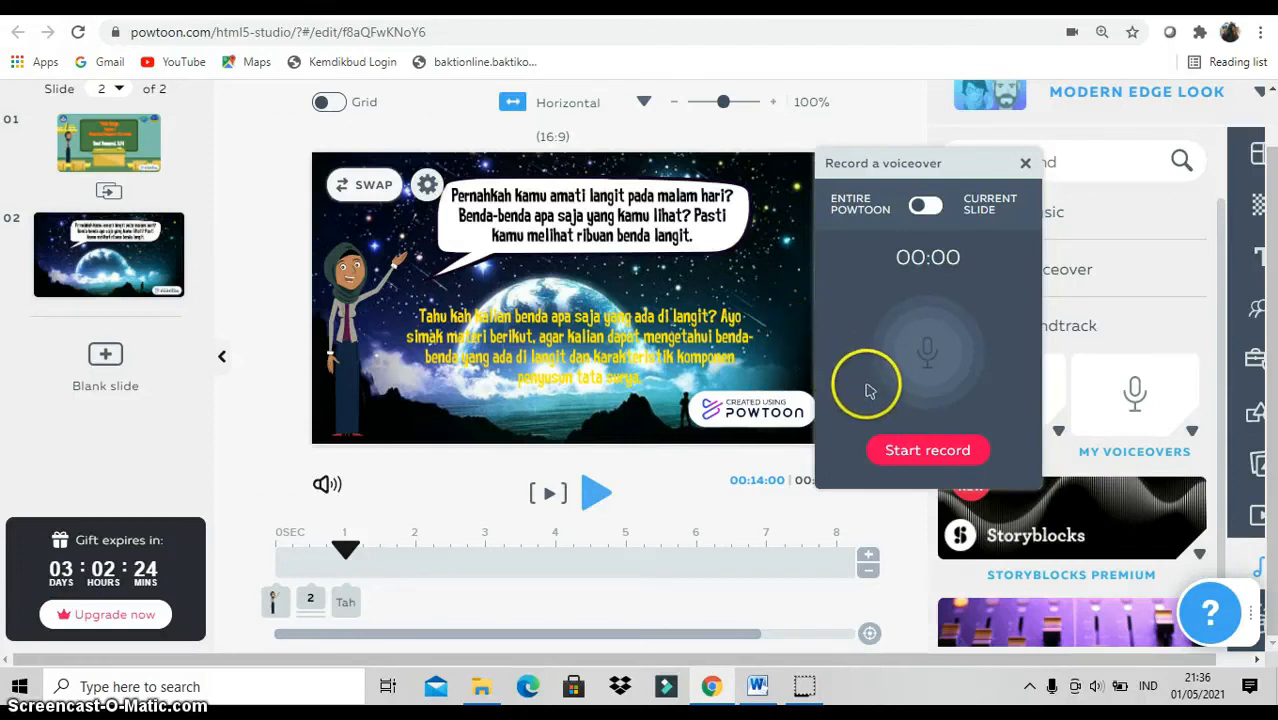
Record a voiceover of about 19 seconds for the entire Powtoon, play it back and save it as "slide 2".
left_click(912, 451)
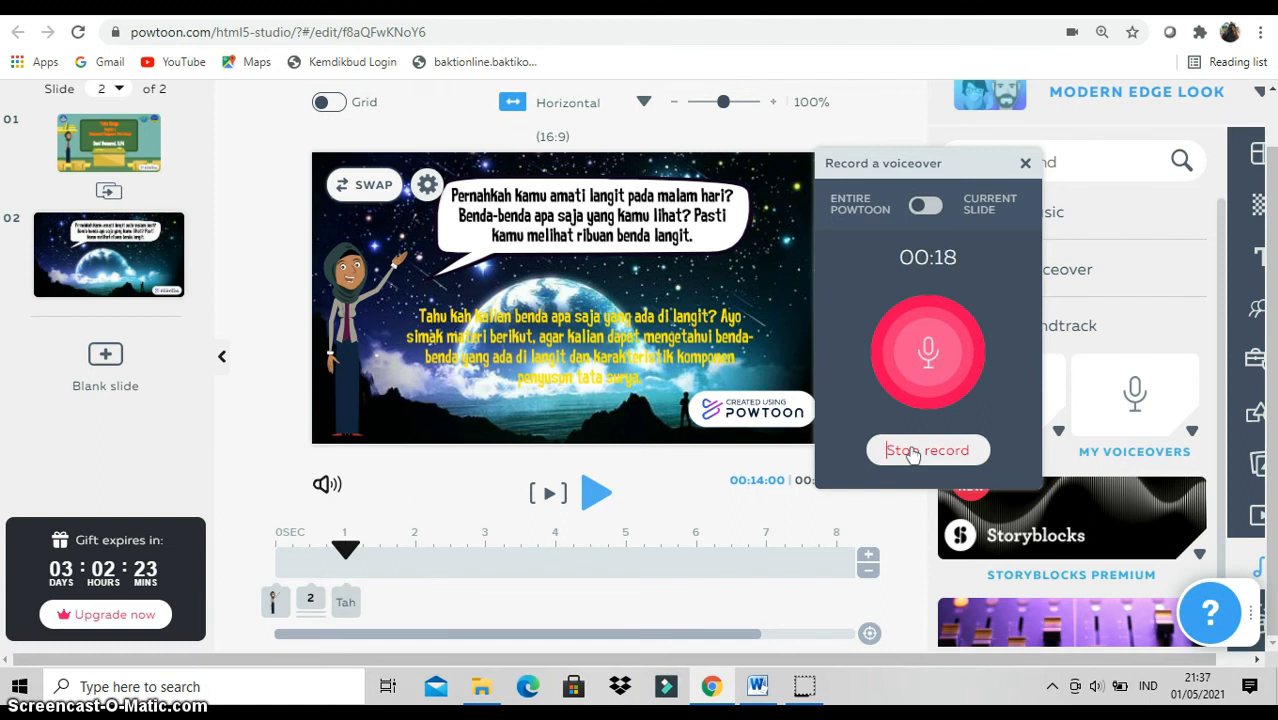
left_click(911, 452)
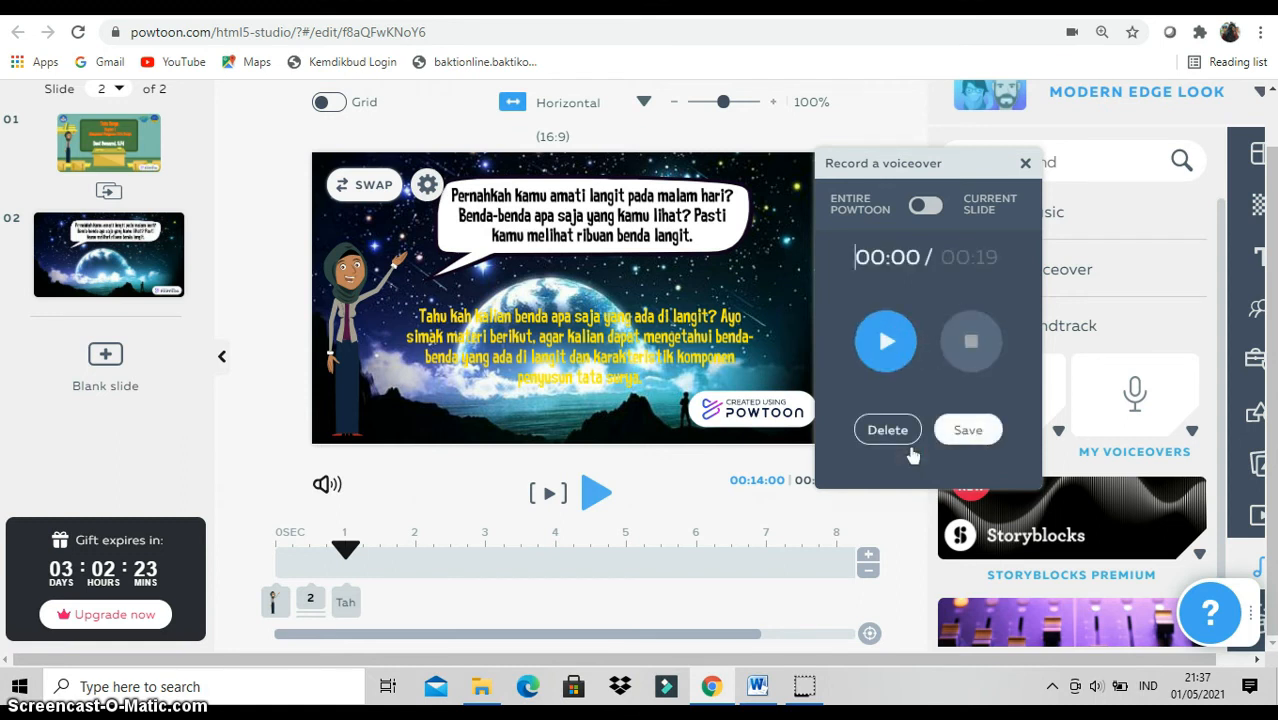
left_click(893, 350)
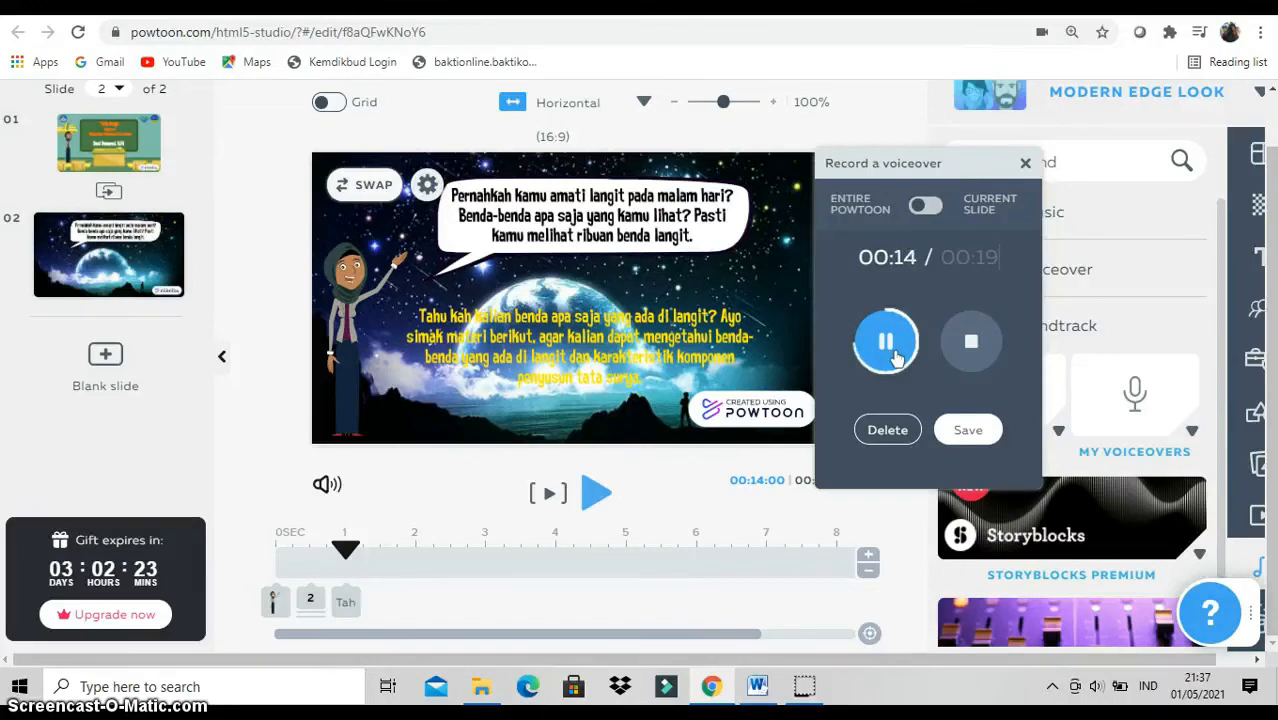
left_click(956, 432)
left_click(910, 335)
type("slide 2")
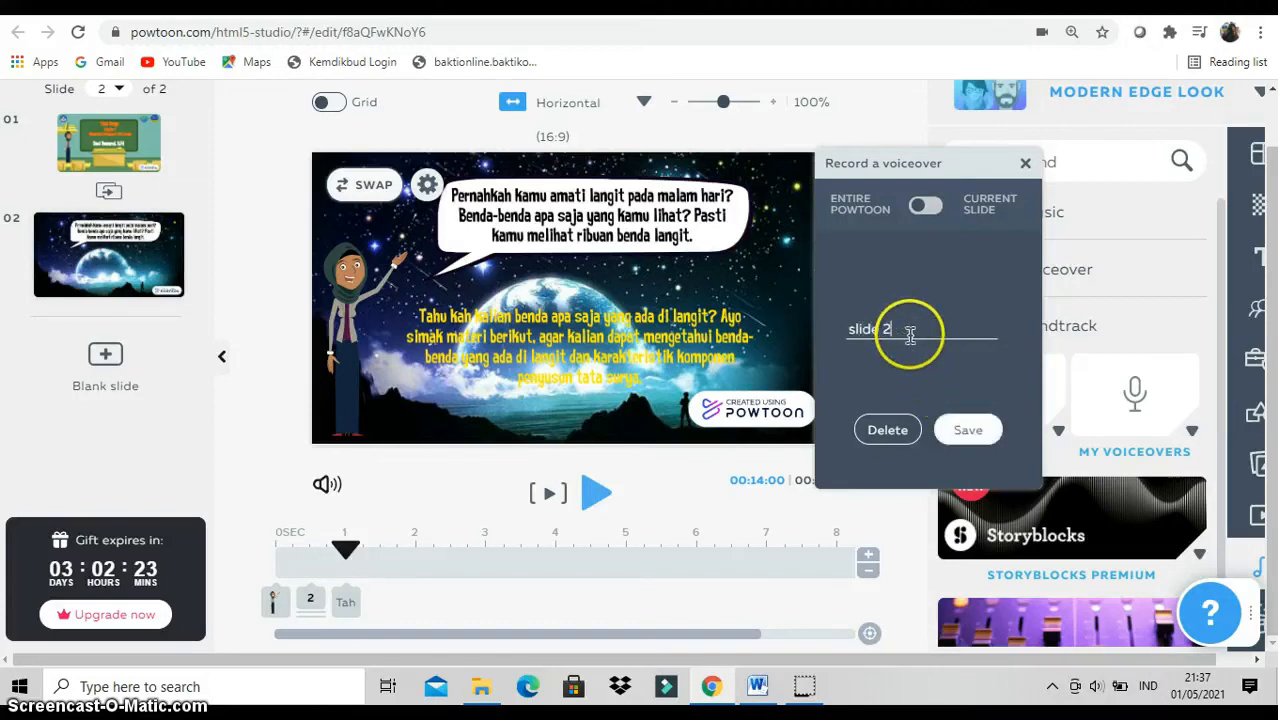
left_click(970, 441)
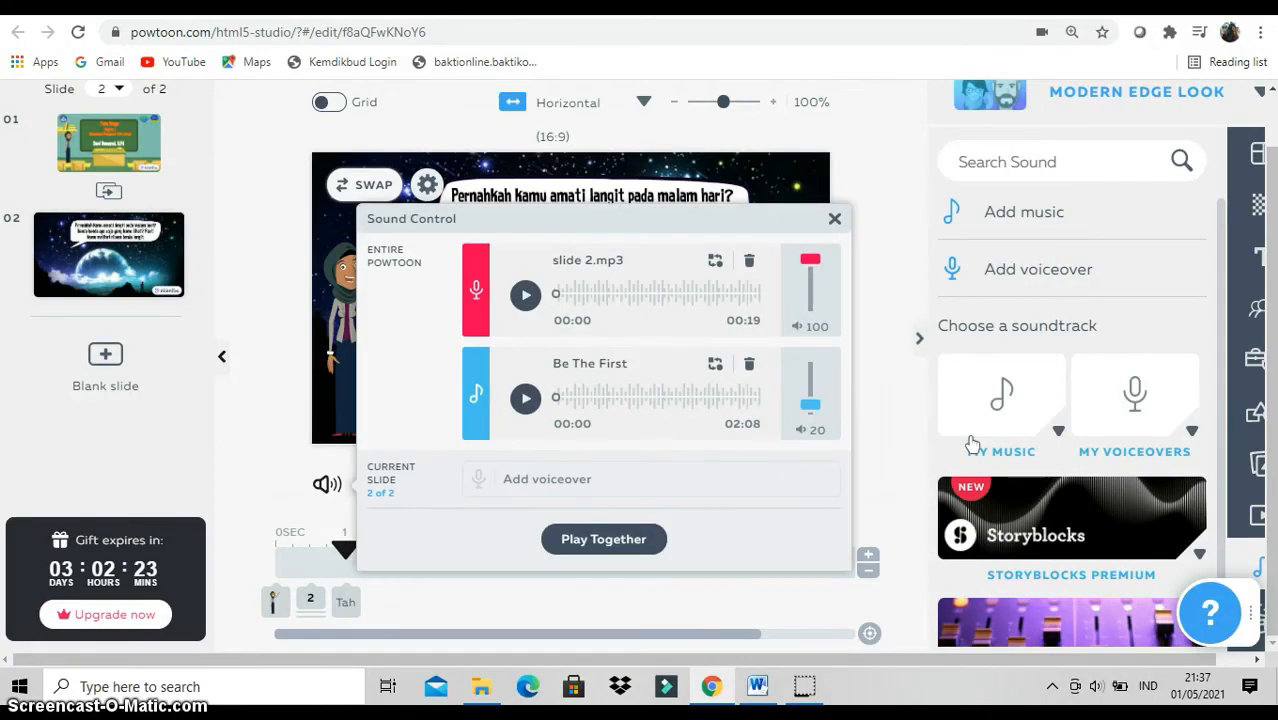
Listen to the "slide 2" voiceover together with the "Be The First" music, then close the sound controls.
left_click(620, 540)
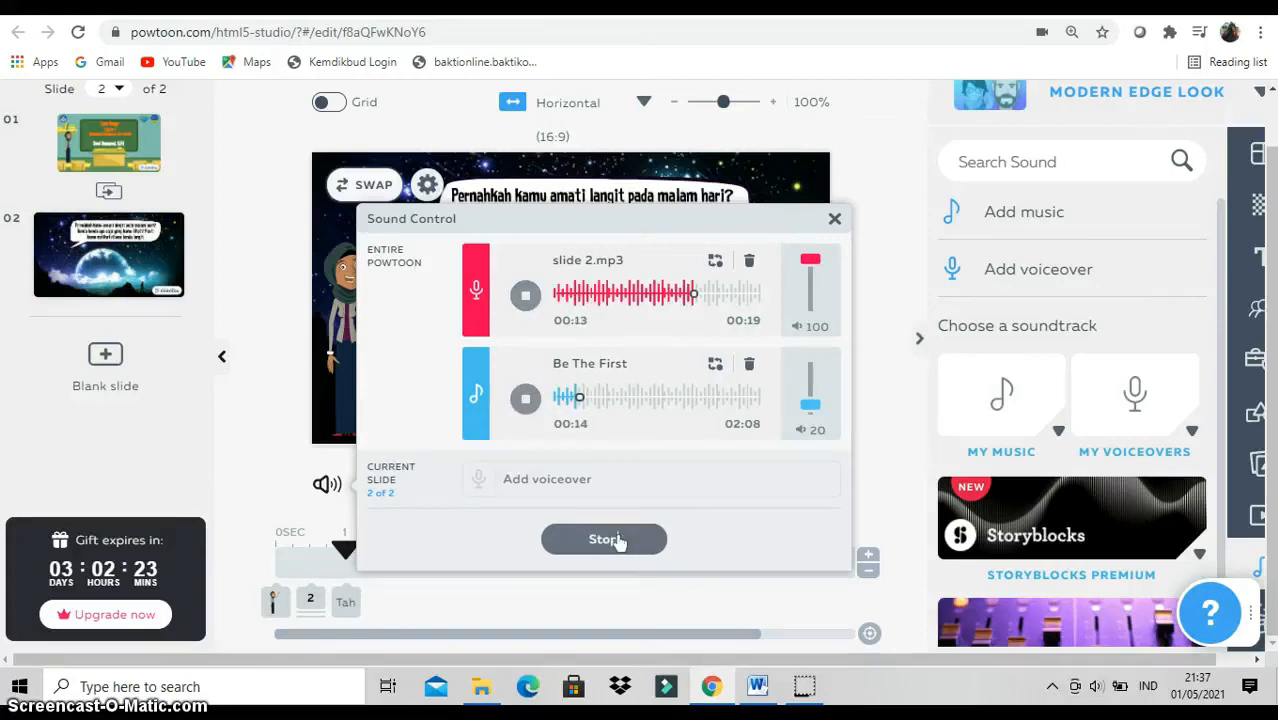
left_click(620, 540)
left_click(620, 540)
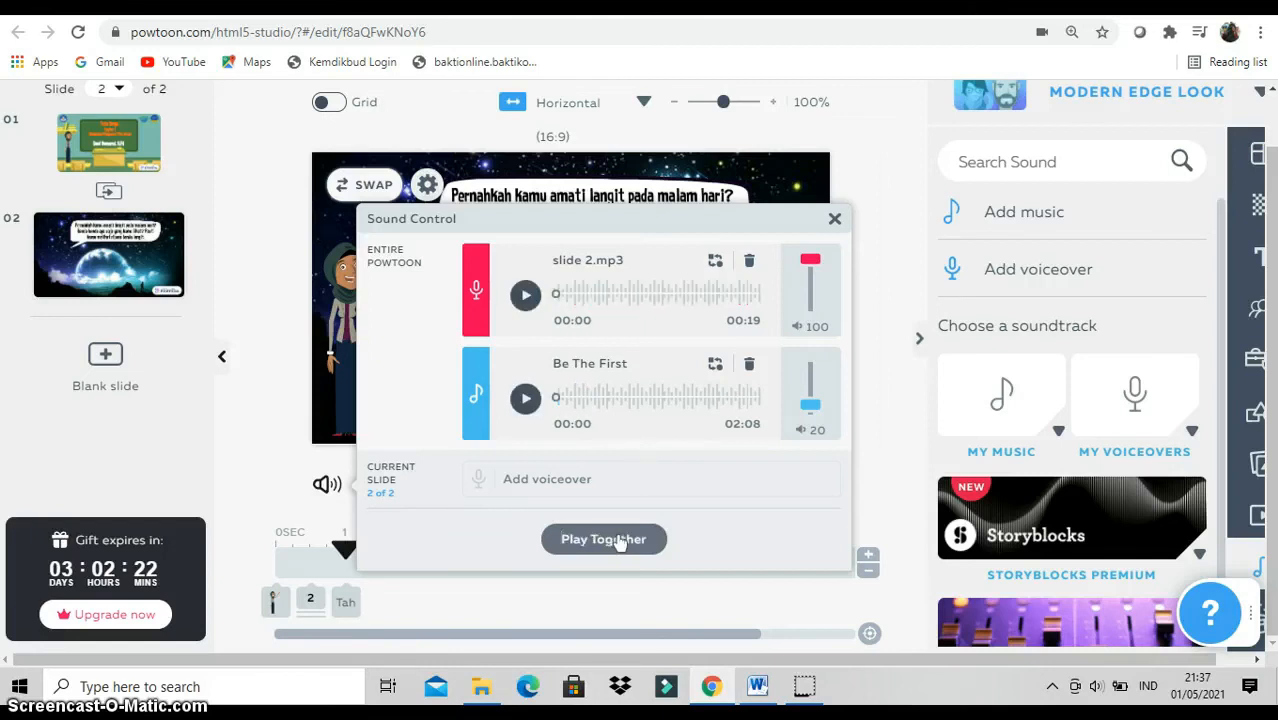
left_click(835, 218)
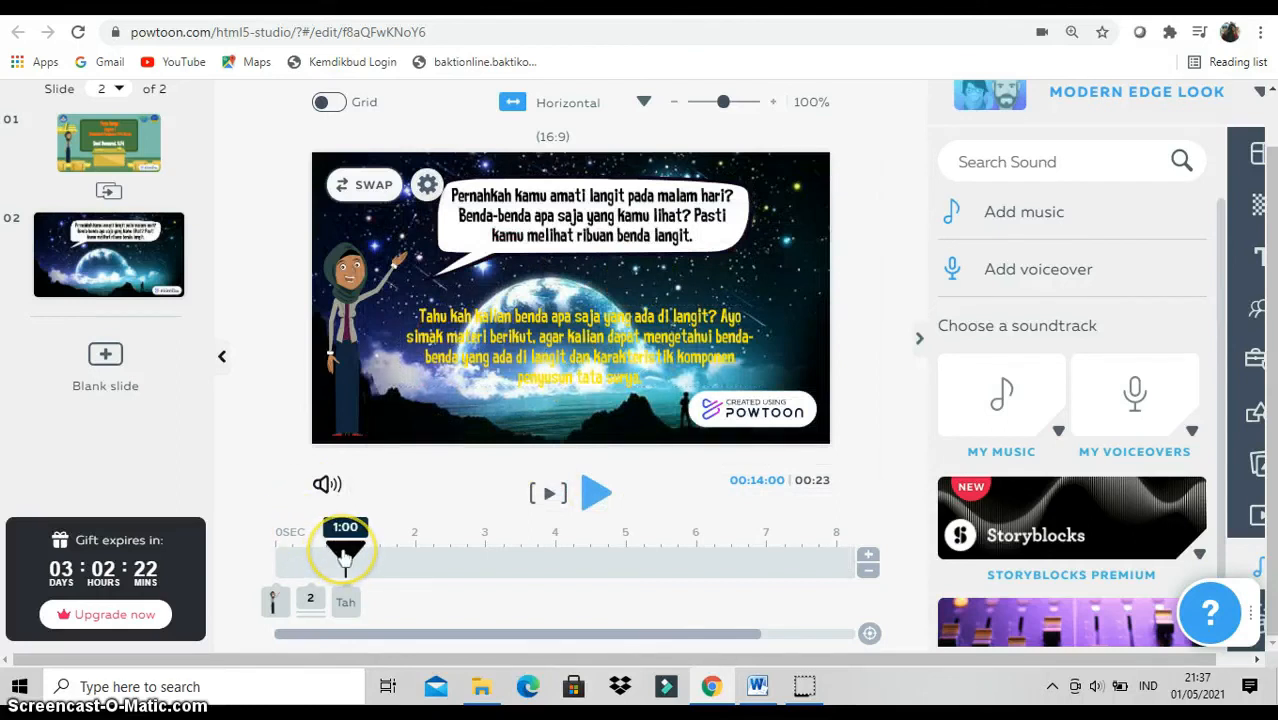
Delay the yellow text's entrance to 3.5 seconds and the entrance of the speech bubble with its text to about 1.75 seconds.
left_click_drag(344, 556, 271, 552)
left_click(347, 601)
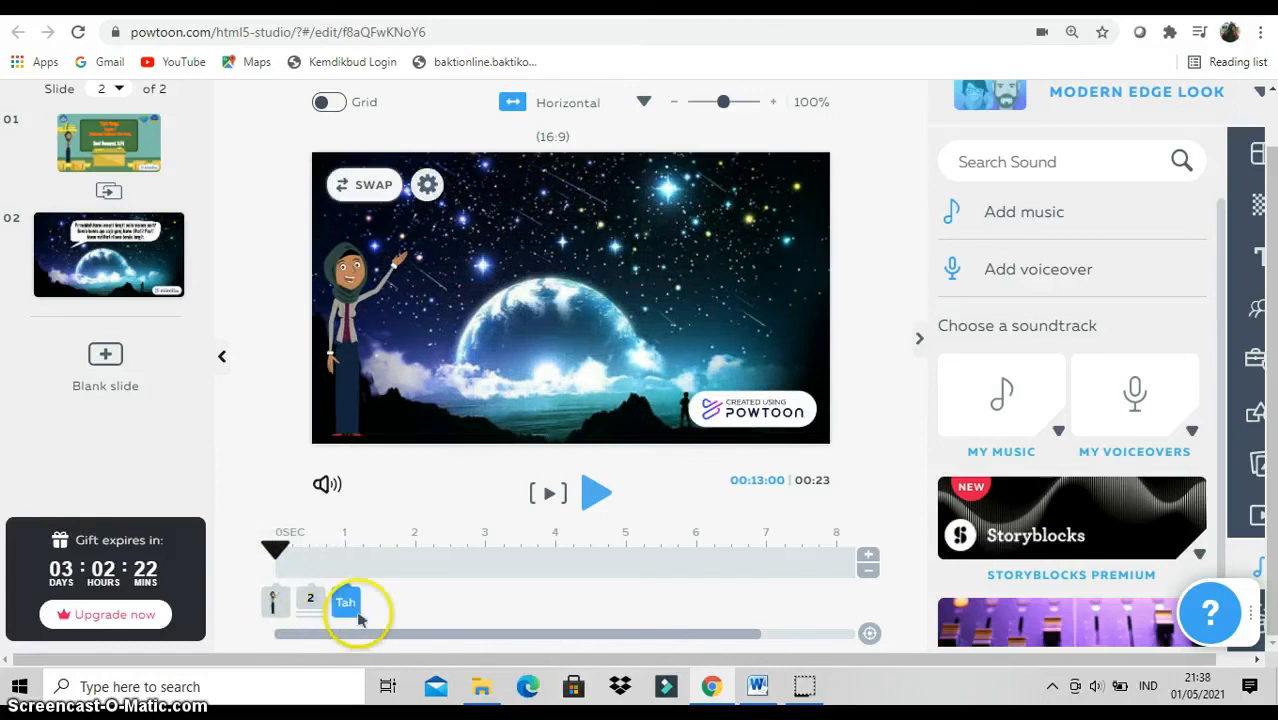
left_click(320, 602)
left_click(344, 603)
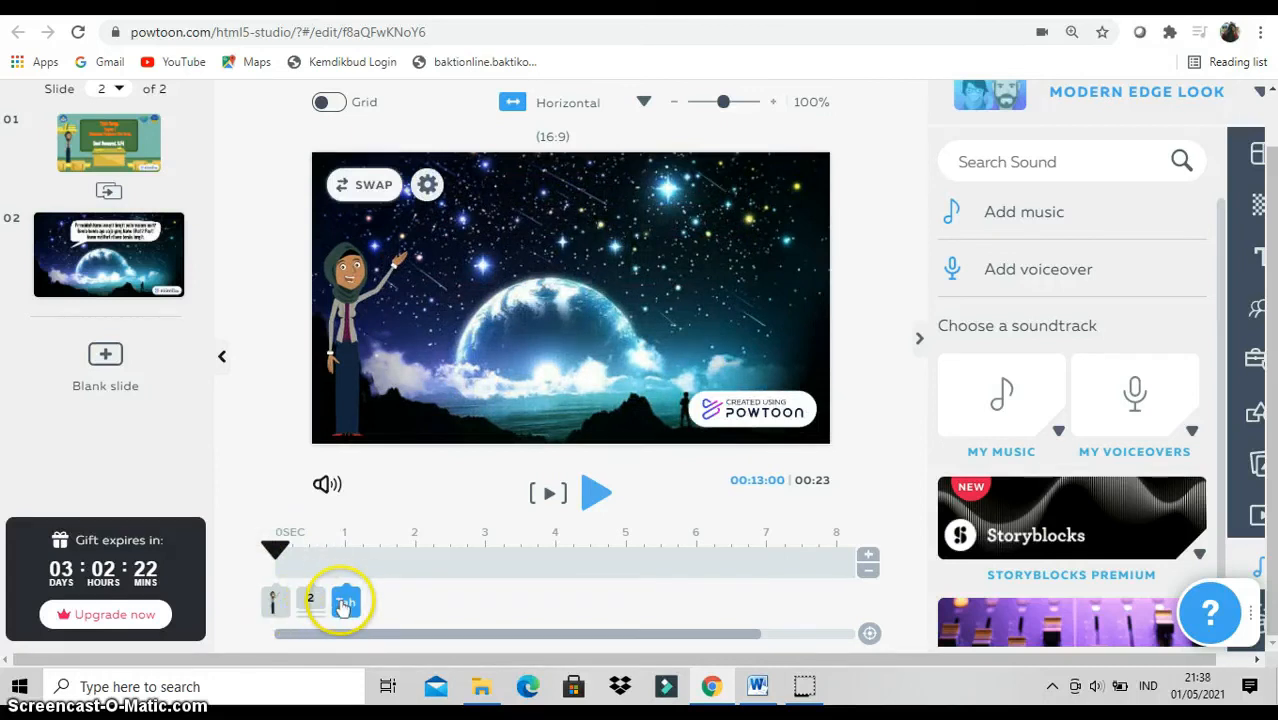
left_click_drag(345, 603, 521, 601)
left_click(310, 603)
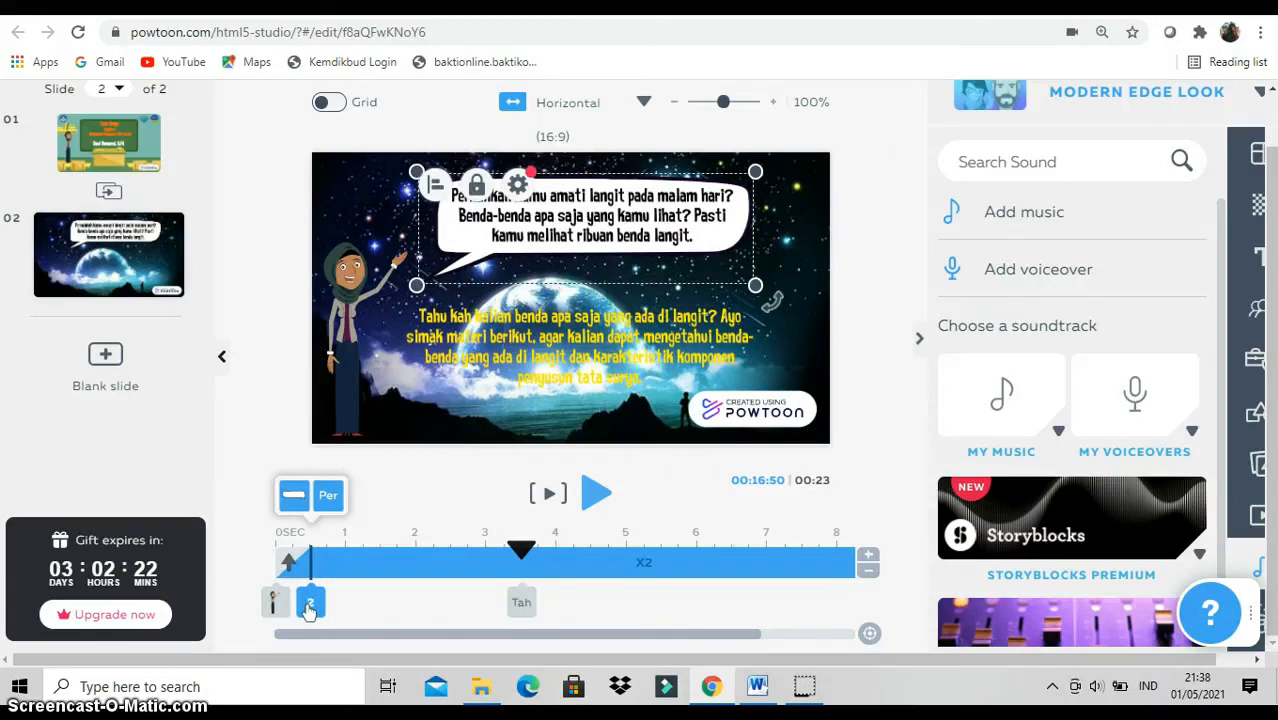
left_click_drag(310, 611, 398, 600)
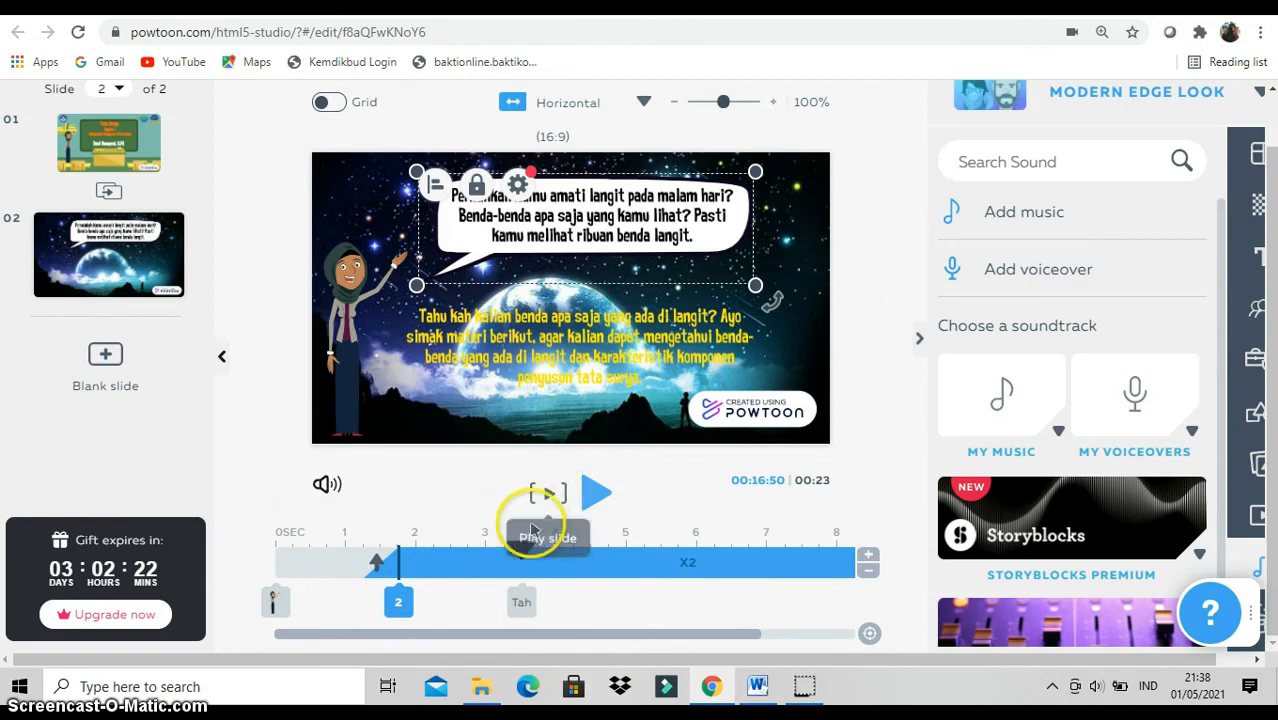
Preview slide 2 twice from its start to check when the speech bubble and yellow text enter.
left_click_drag(519, 545, 255, 545)
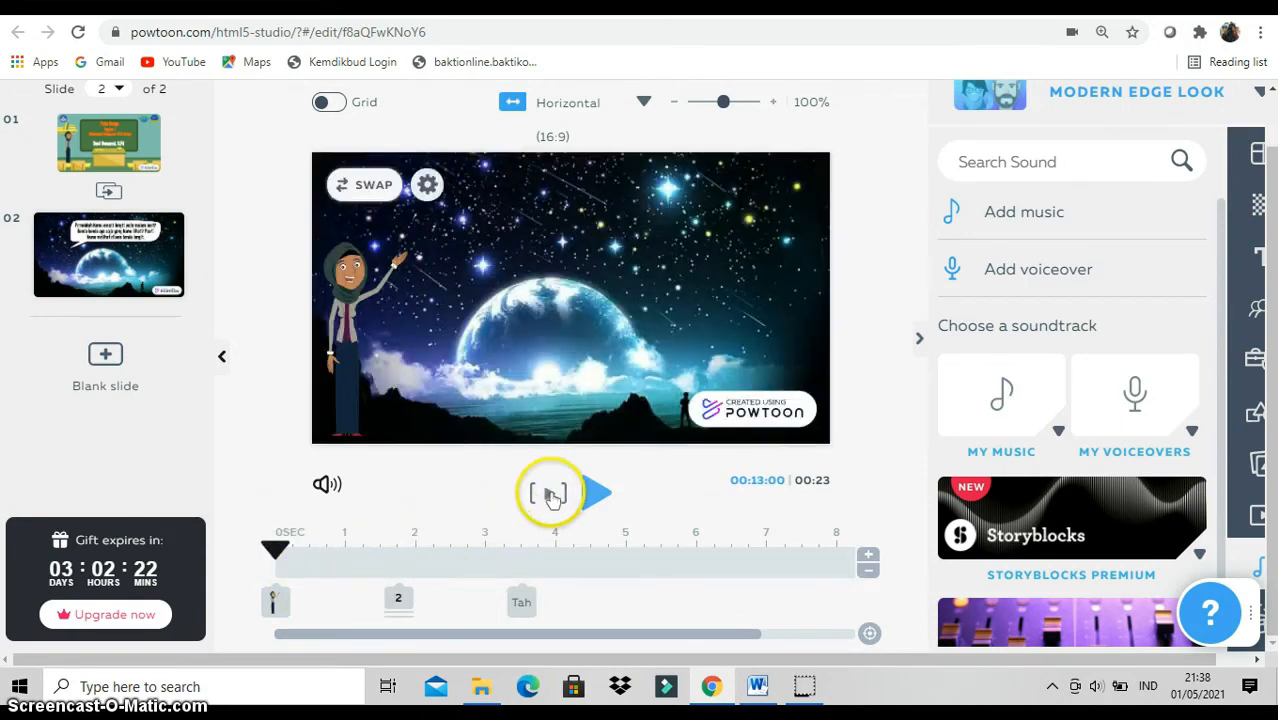
left_click(545, 494)
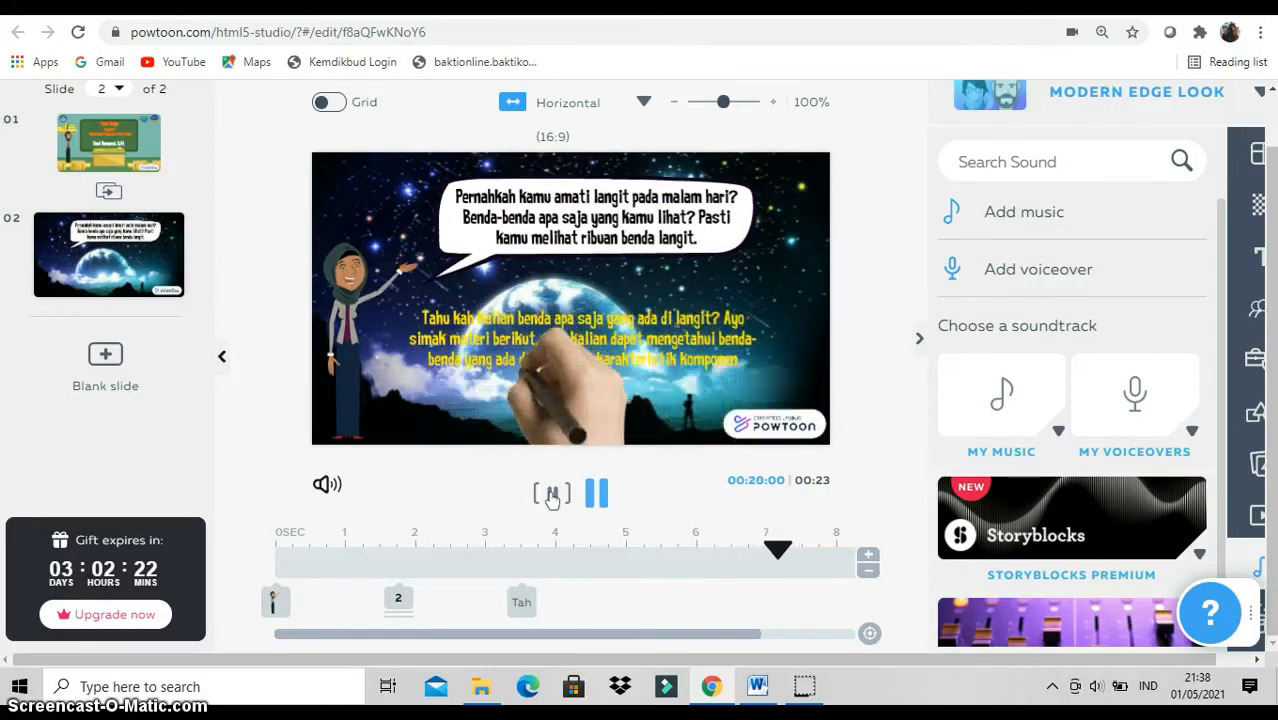
left_click(552, 496)
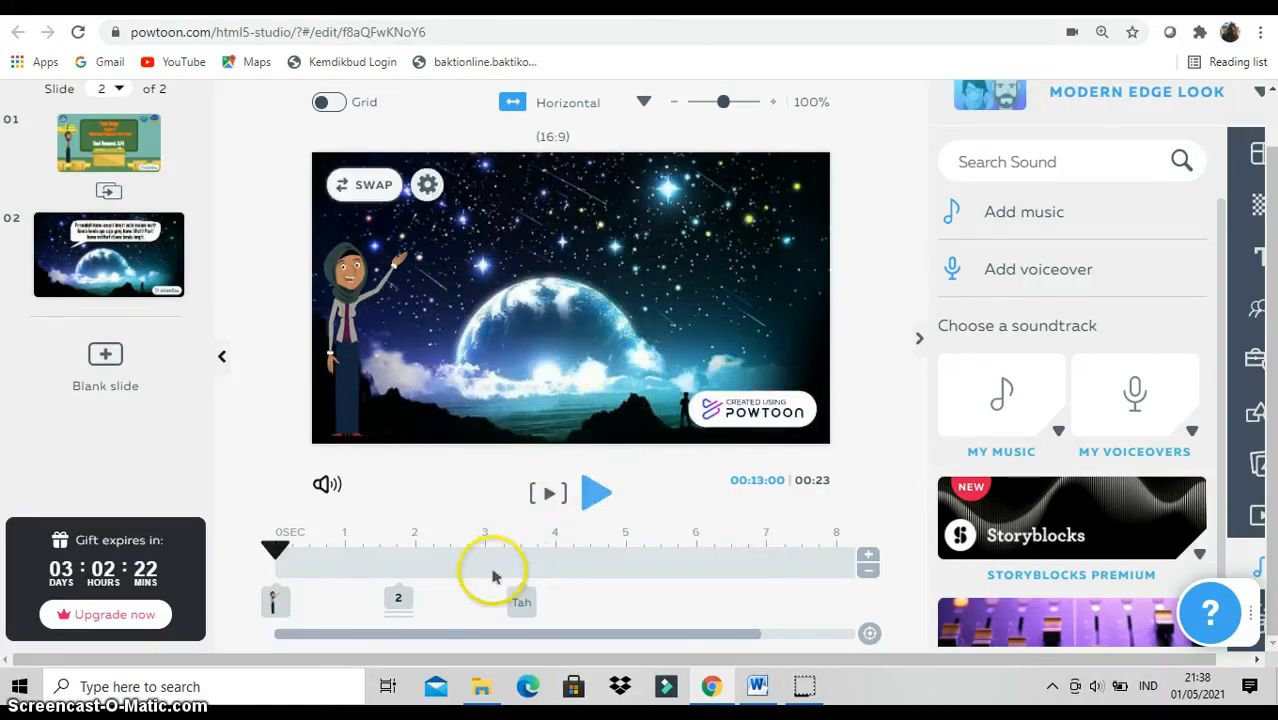
left_click(548, 497)
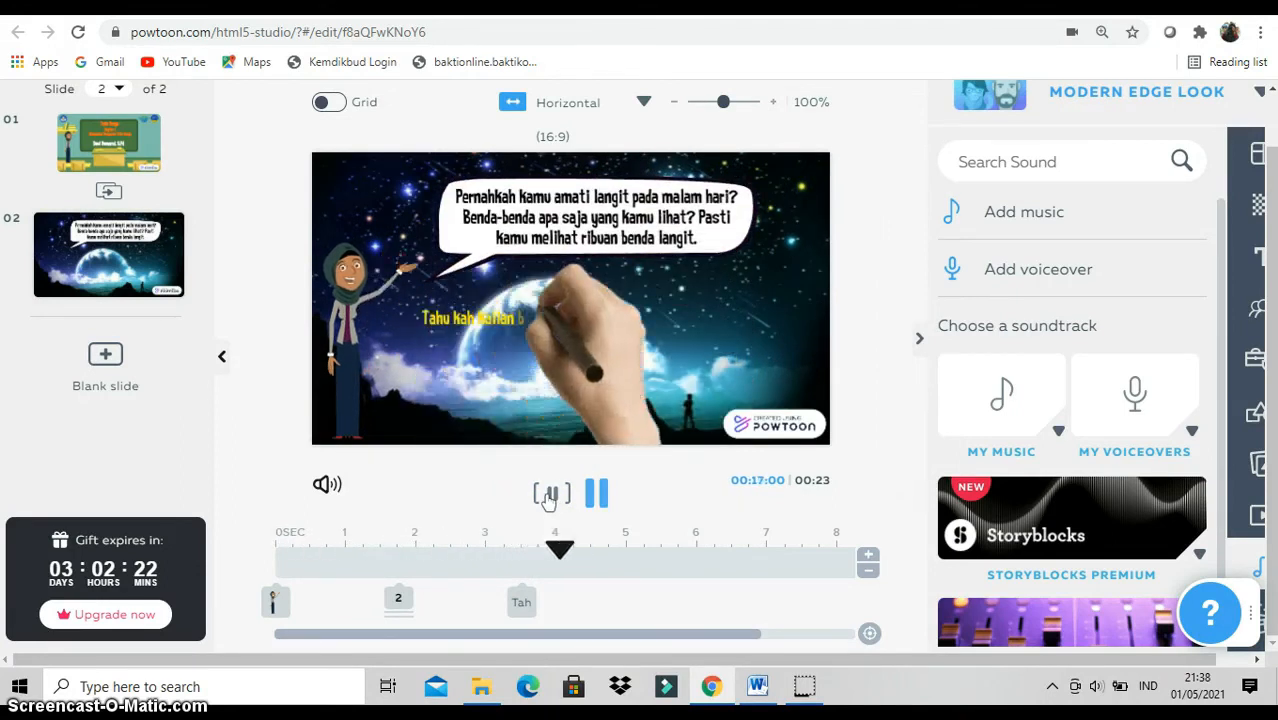
left_click(548, 494)
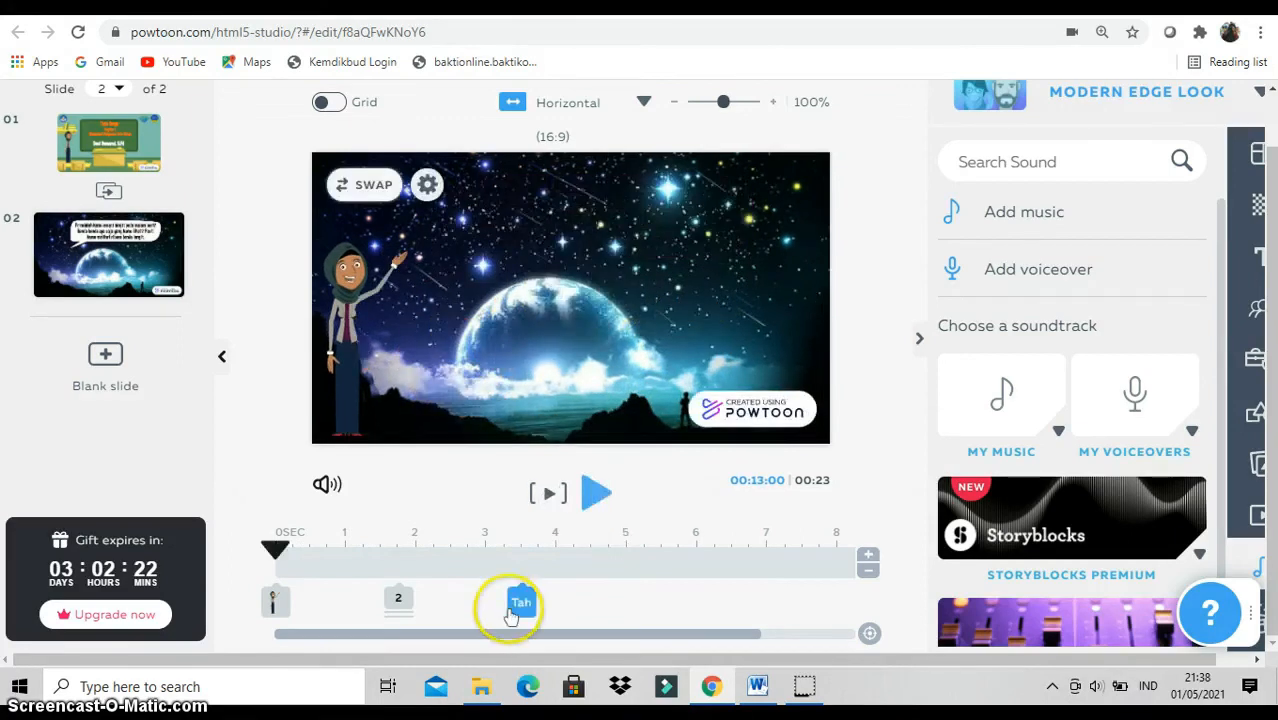
Preview slide 2 twice from the speech bubble's entrance to check when the yellow text enters.
left_click(399, 603)
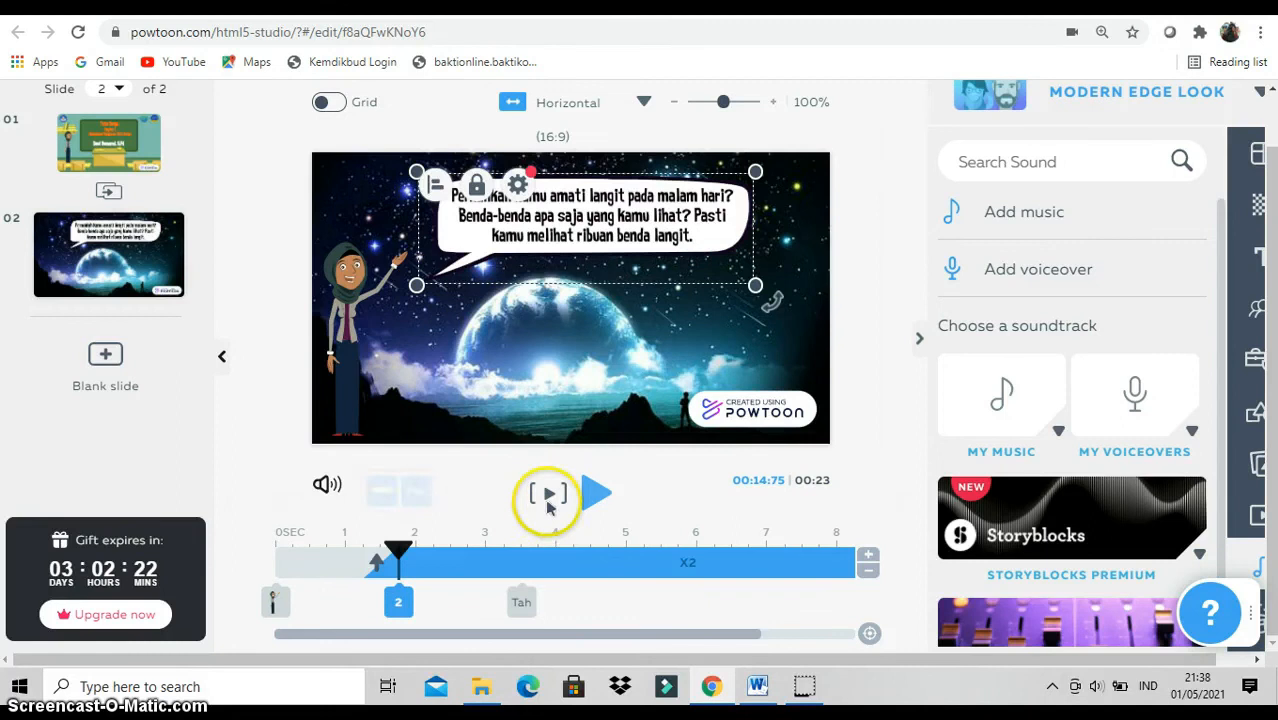
left_click(549, 499)
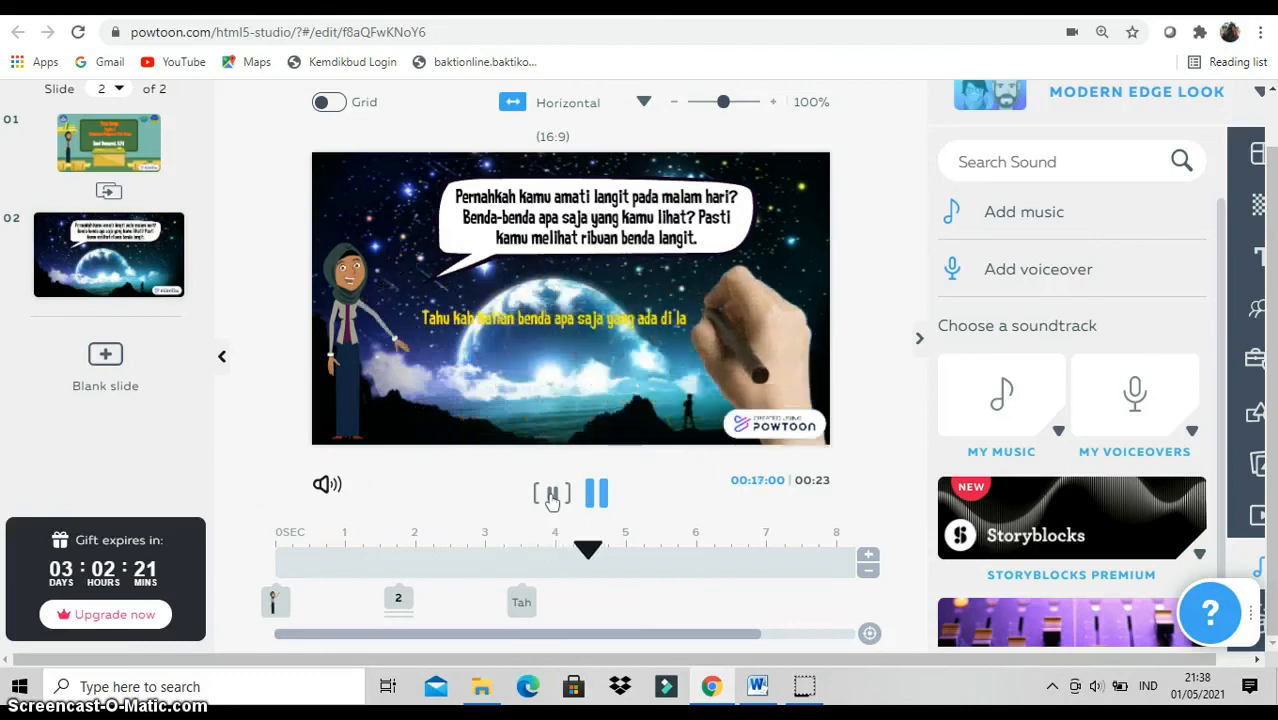
left_click(551, 496)
left_click(521, 604)
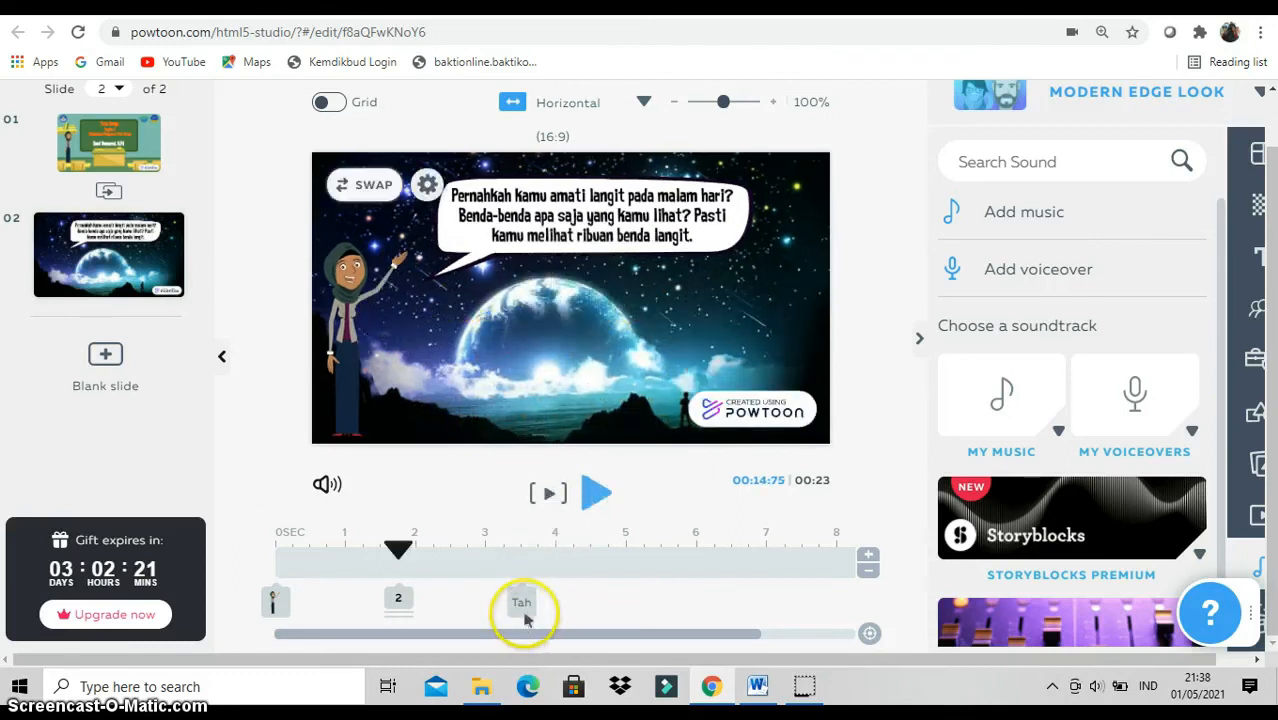
left_click(548, 494)
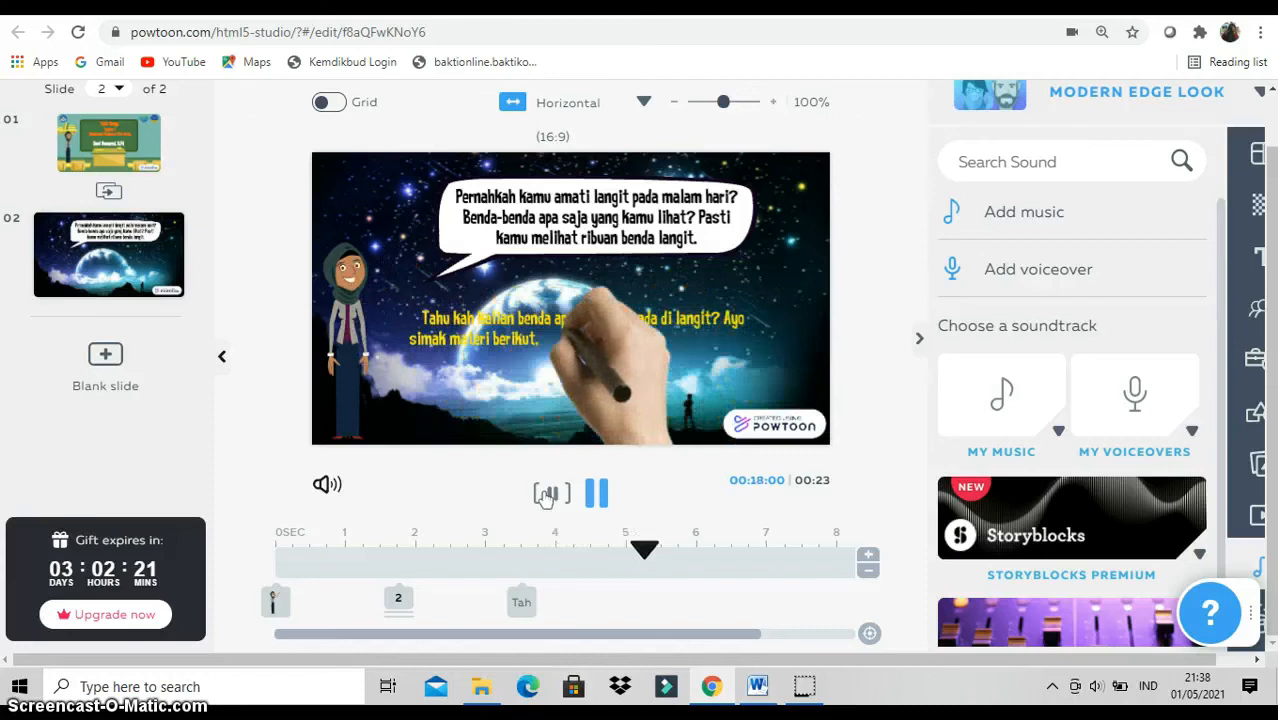
left_click(547, 494)
Move the yellow text's entrance to 6 seconds and the speech bubble group's entrance to 1 second, and preview the timing.
left_click(521, 597)
left_click_drag(521, 597, 698, 585)
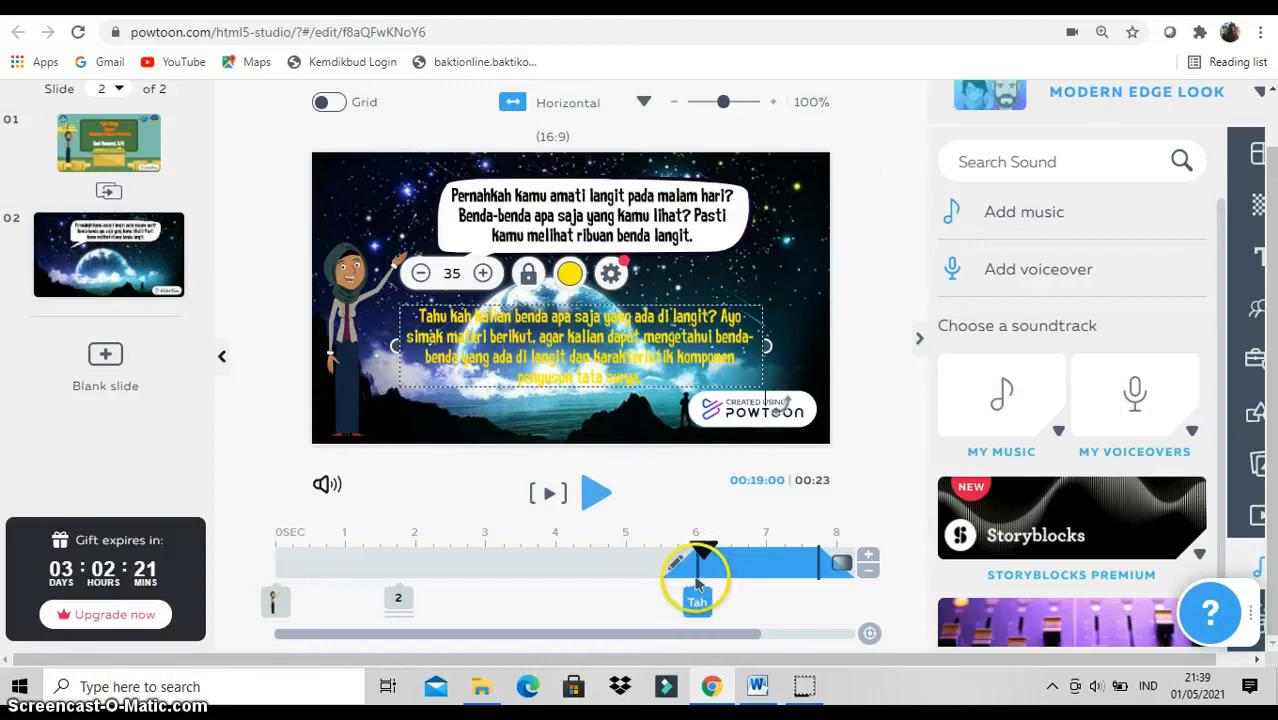
left_click_drag(398, 604, 345, 600)
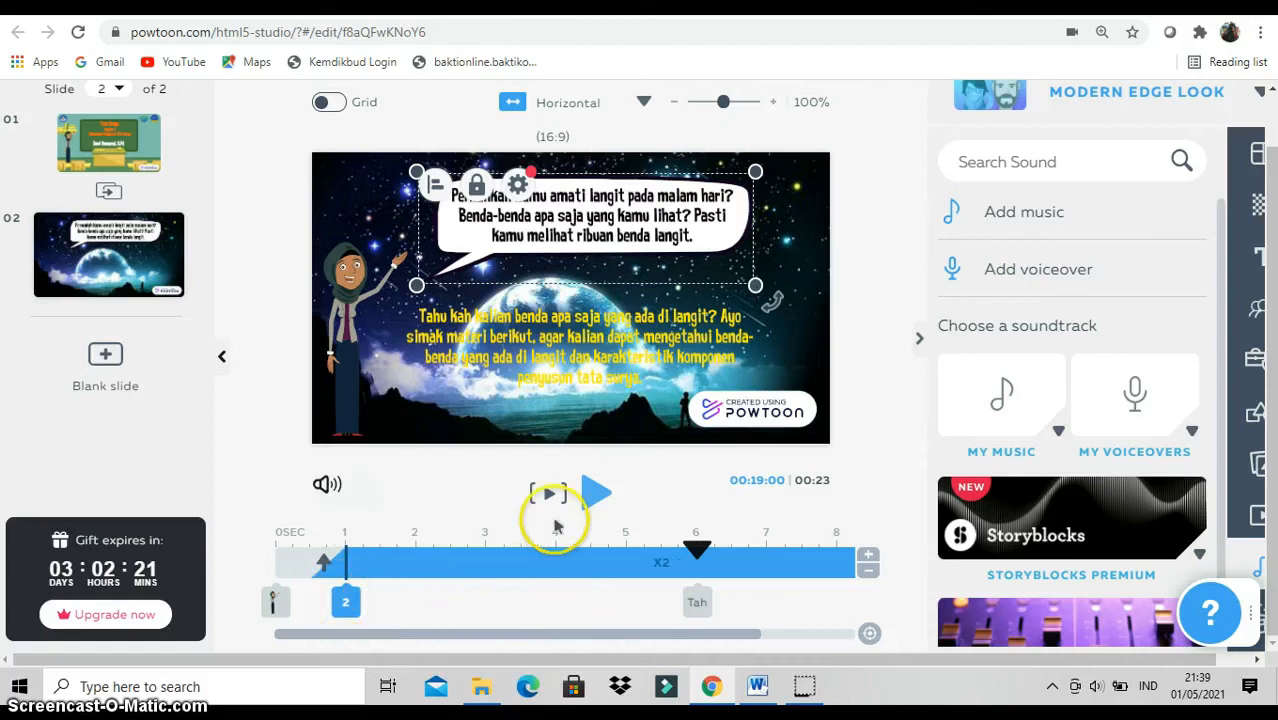
left_click(547, 493)
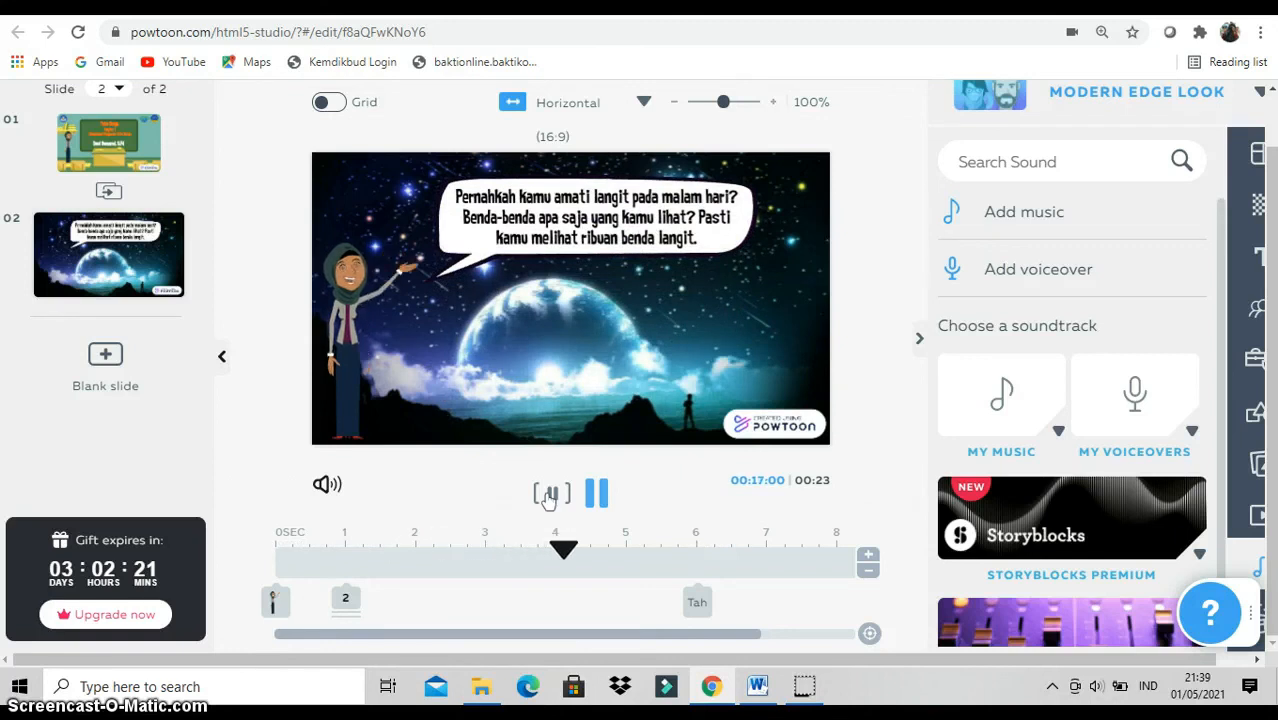
left_click(549, 497)
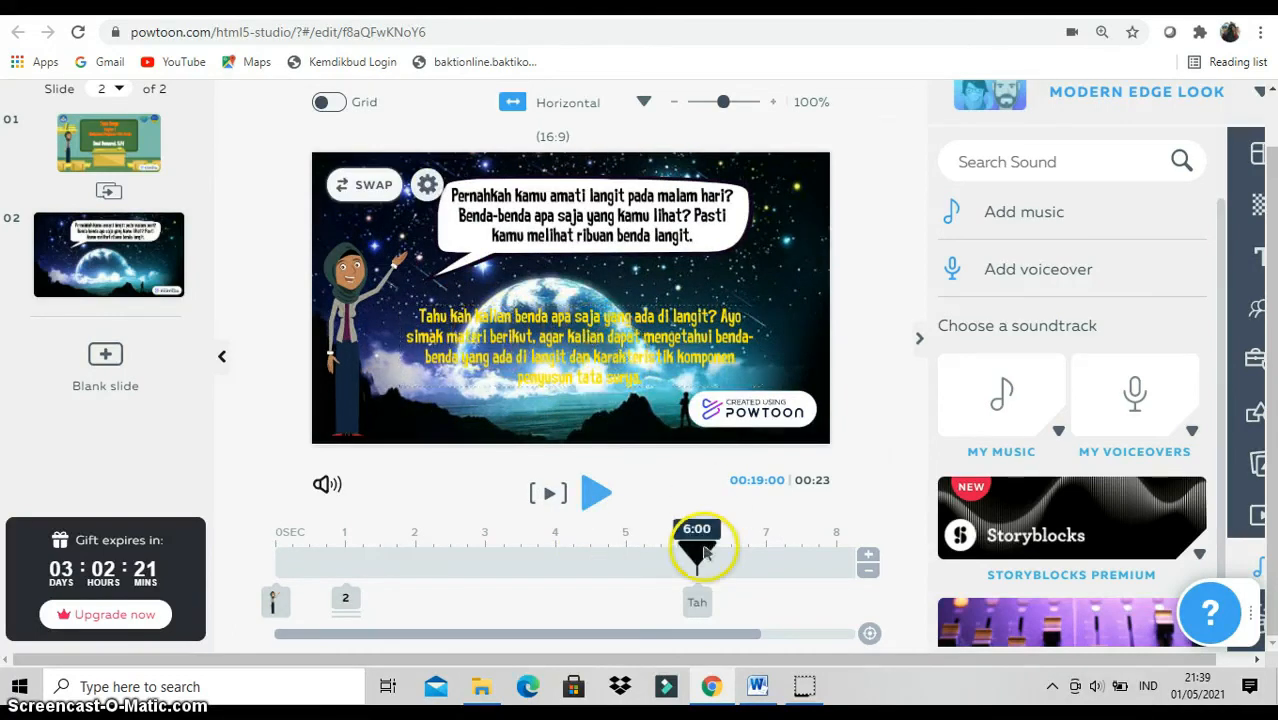
End the speech bubble and its text at about 5.75 seconds, before the yellow text enters, and preview slide 2.
left_click(346, 600)
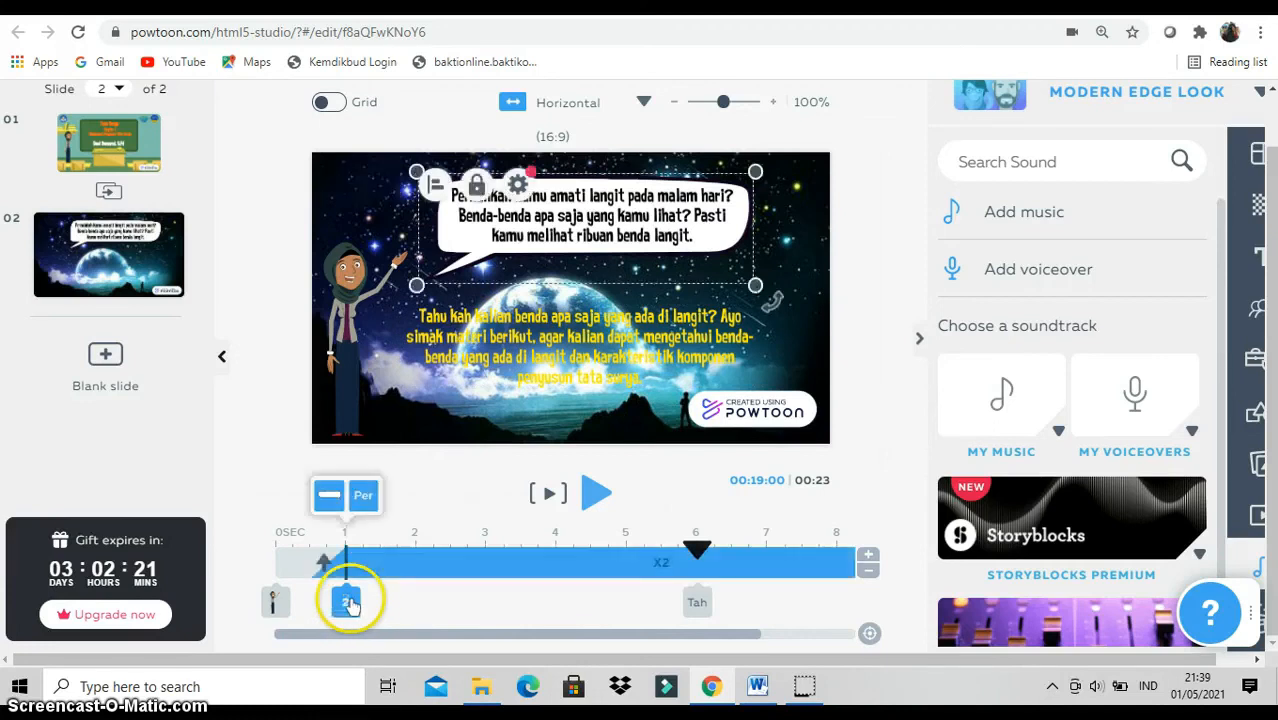
left_click_drag(749, 636, 868, 632)
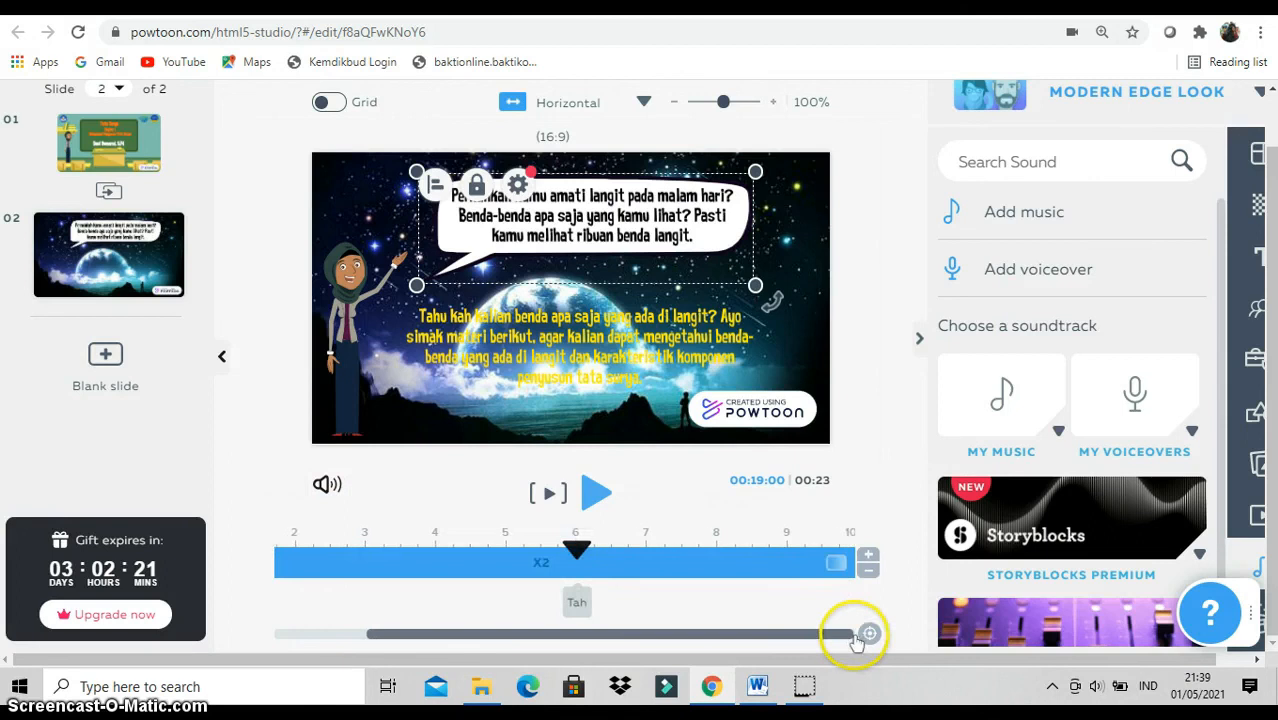
left_click_drag(850, 565, 651, 567)
left_click_drag(645, 638, 428, 619)
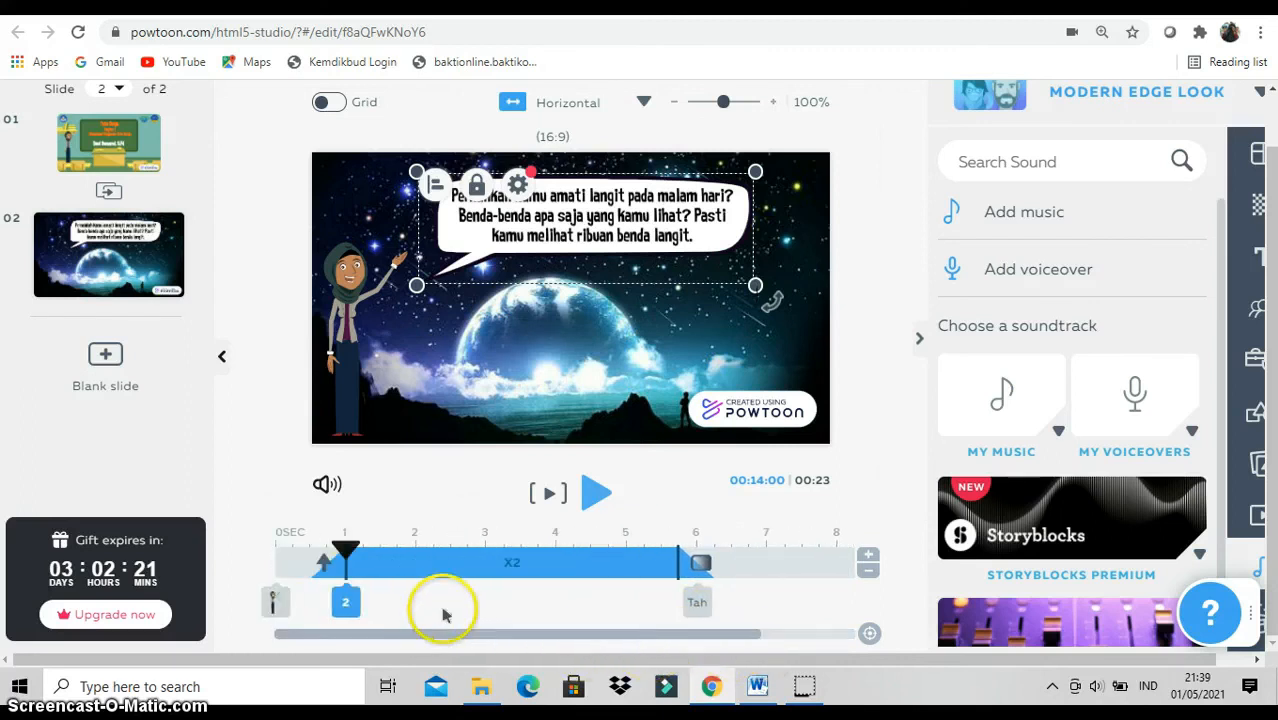
left_click(548, 497)
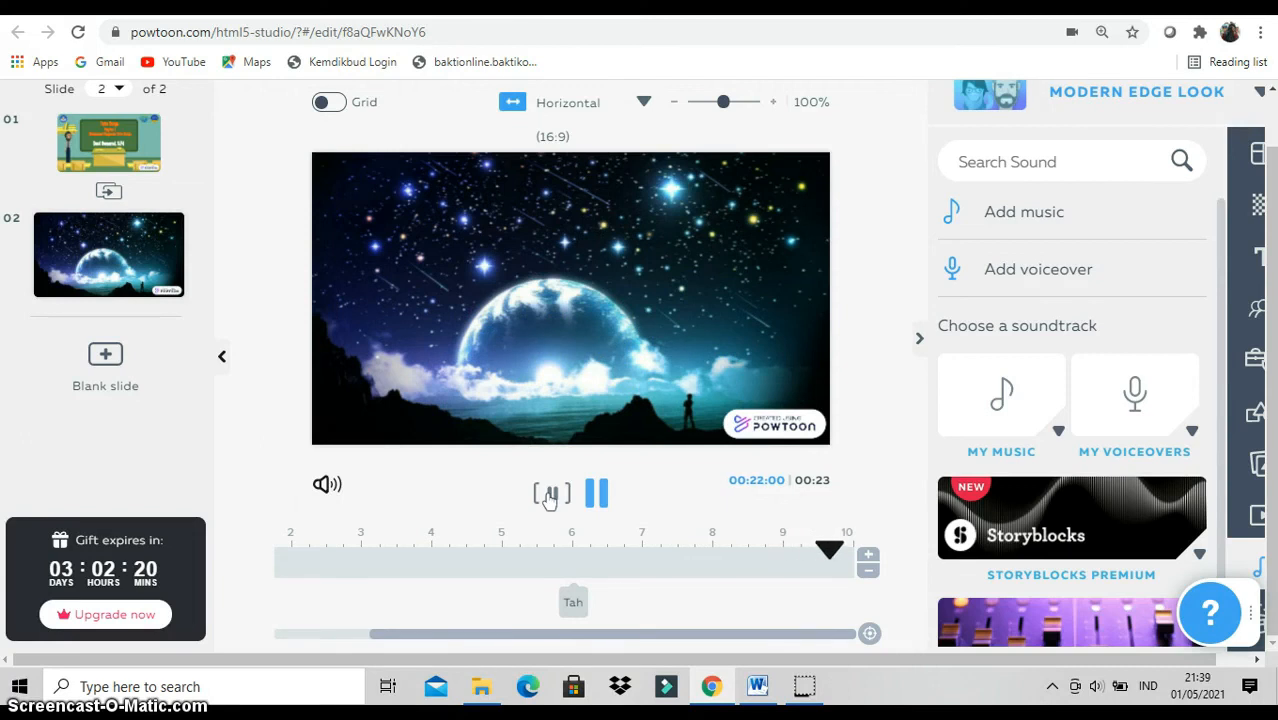
left_click(549, 497)
Move the yellow text up to the slide's upper-left area and narrow its box so it wraps into six lines.
left_click(669, 596)
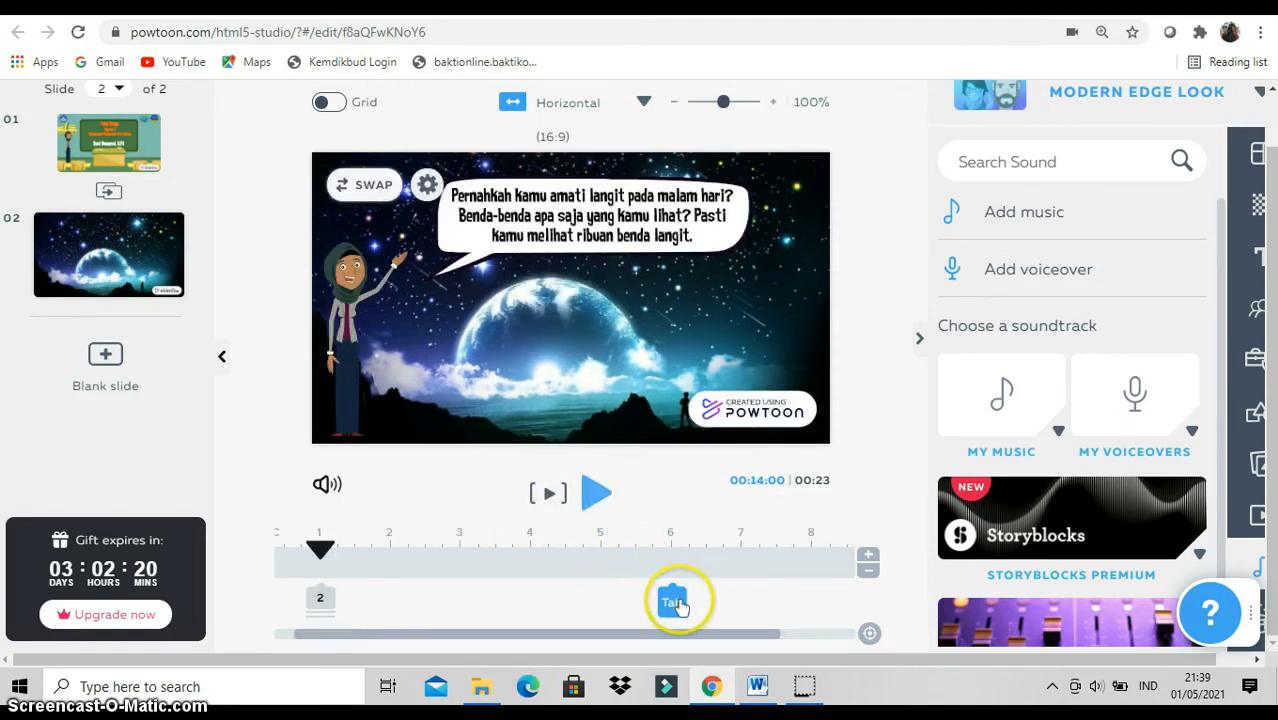
left_click_drag(595, 316, 536, 195)
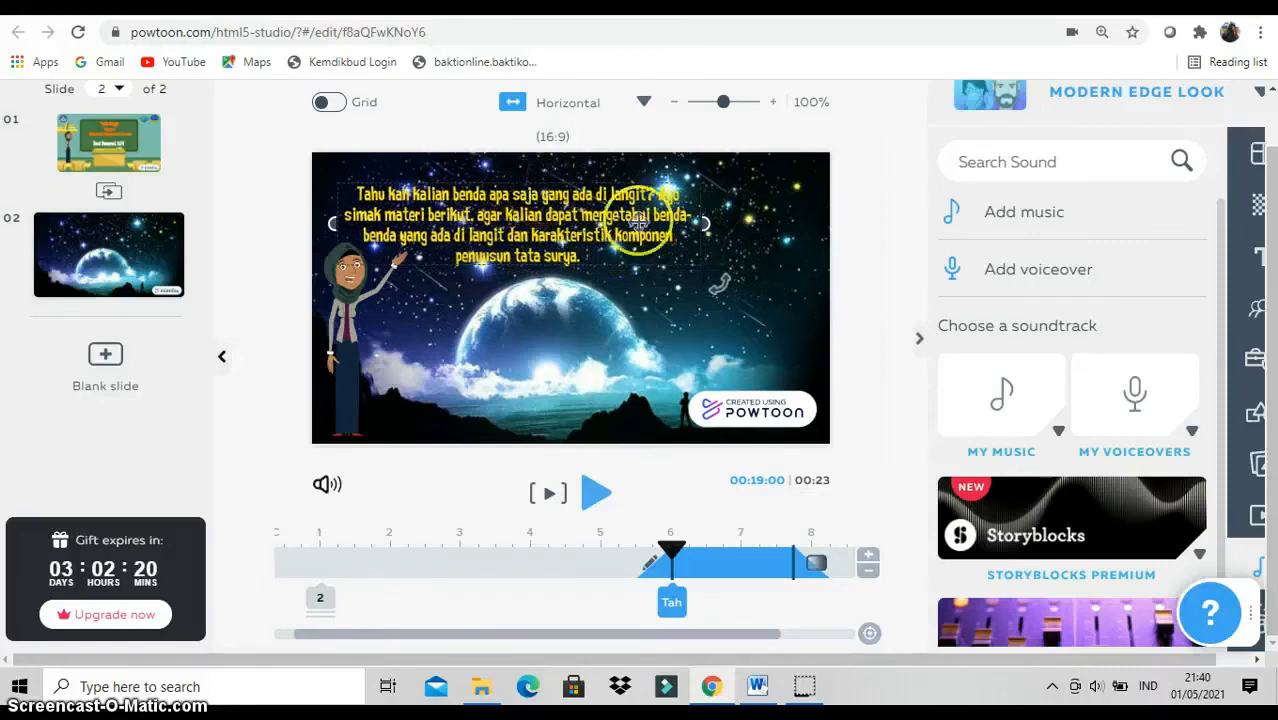
left_click(701, 221)
left_click(652, 222)
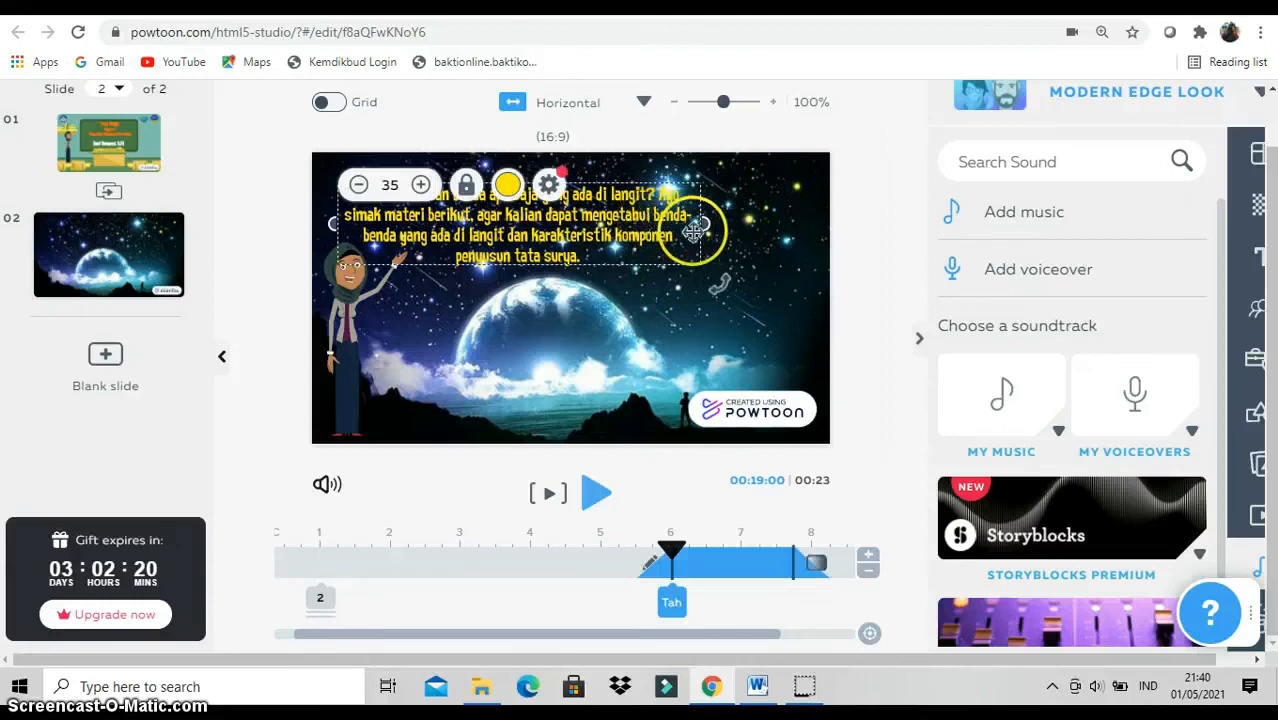
left_click_drag(696, 226, 545, 257)
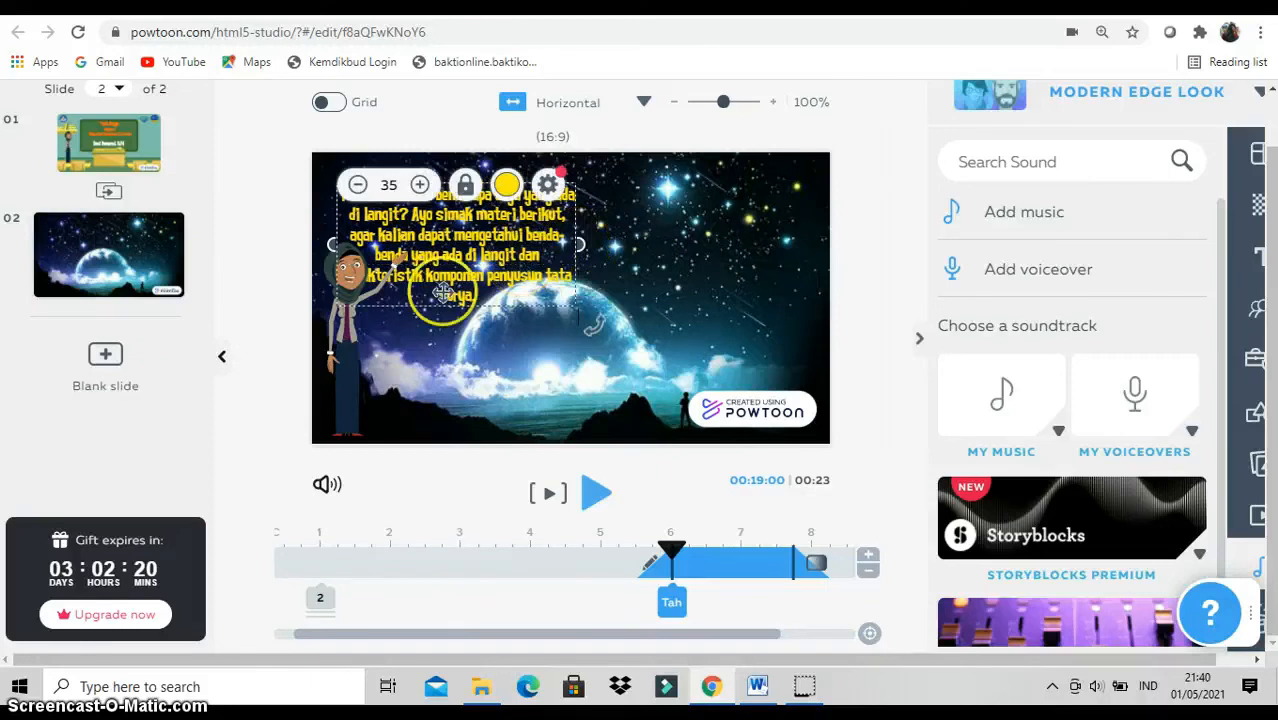
Move the character to the slide's right side, flip it to face the yellow text and enlarge it.
left_click(368, 342)
left_click_drag(368, 342, 762, 316)
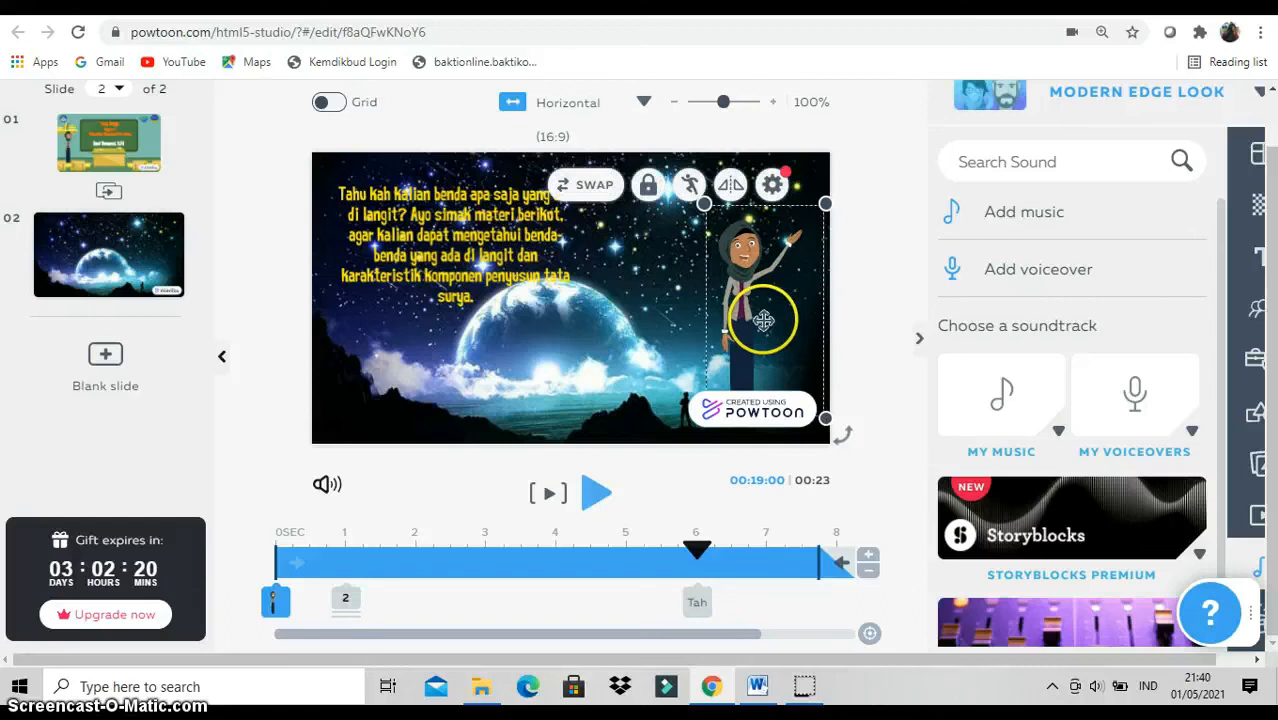
left_click(747, 236)
left_click(730, 187)
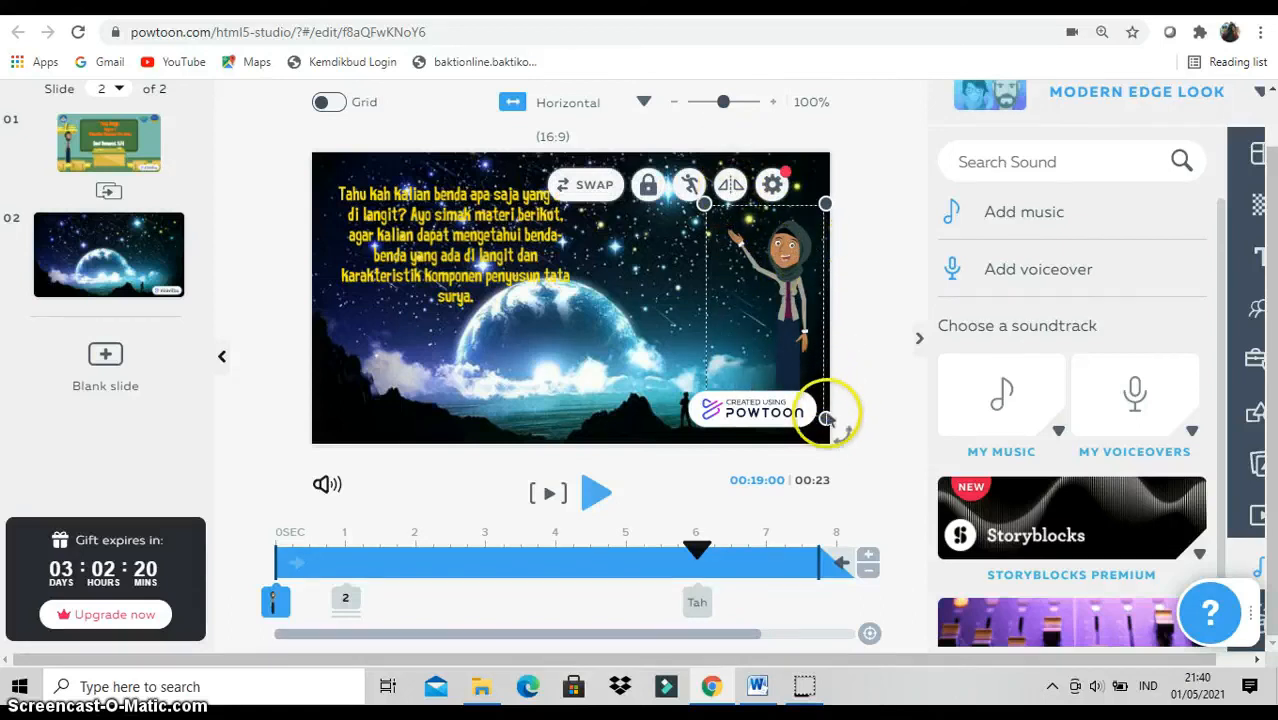
left_click_drag(826, 418, 866, 491)
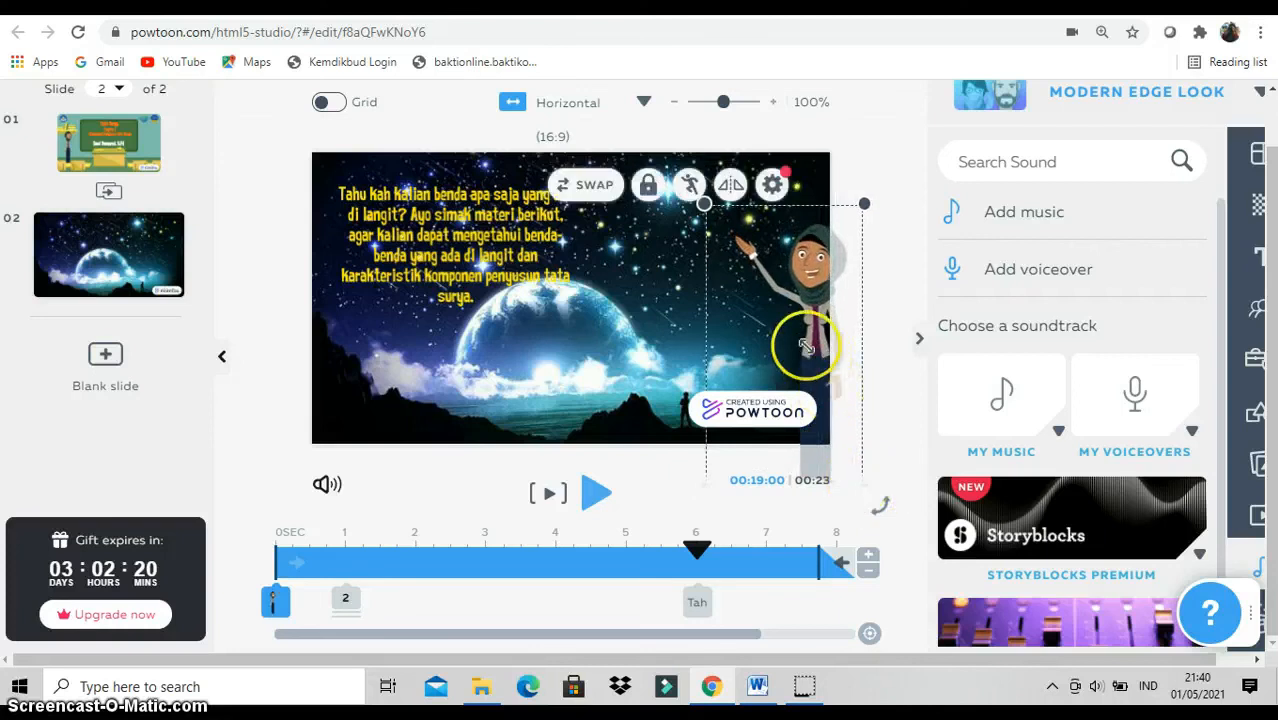
left_click_drag(796, 342, 768, 344)
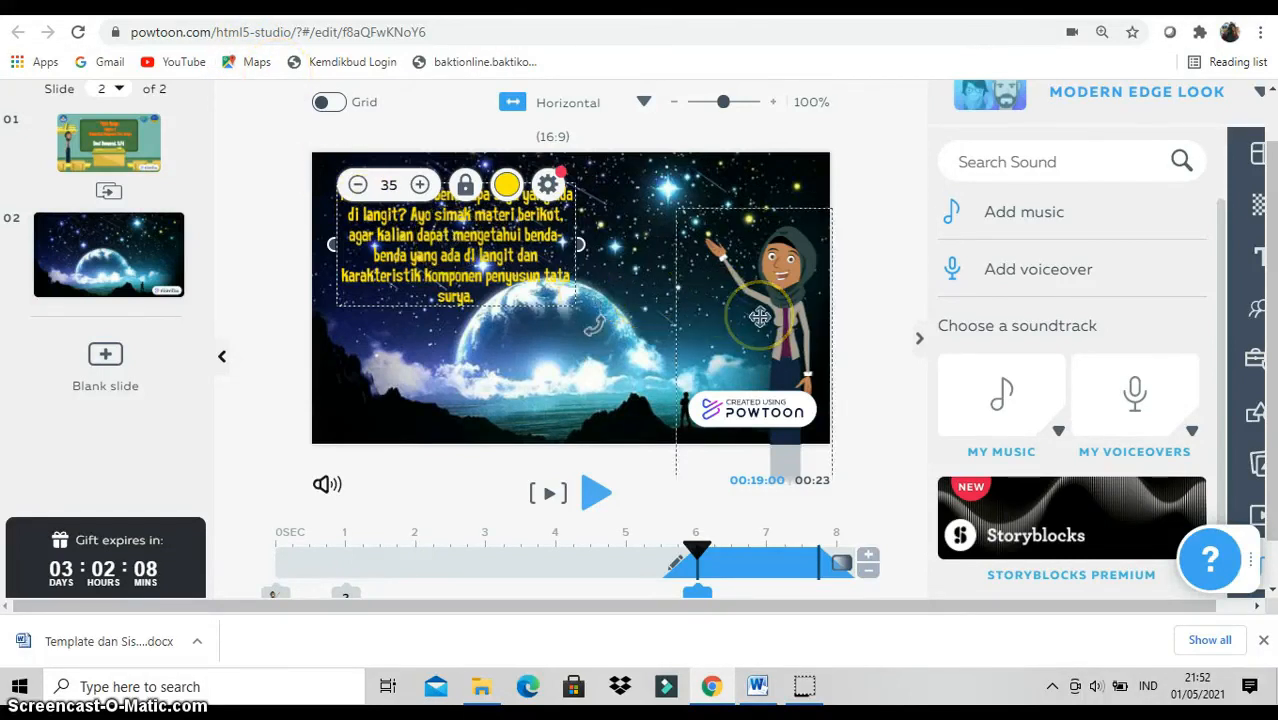
mouse_move(760, 317)
left_mouse_down()
mouse_move(727, 294)
mouse_move(762, 305)
left_mouse_up()
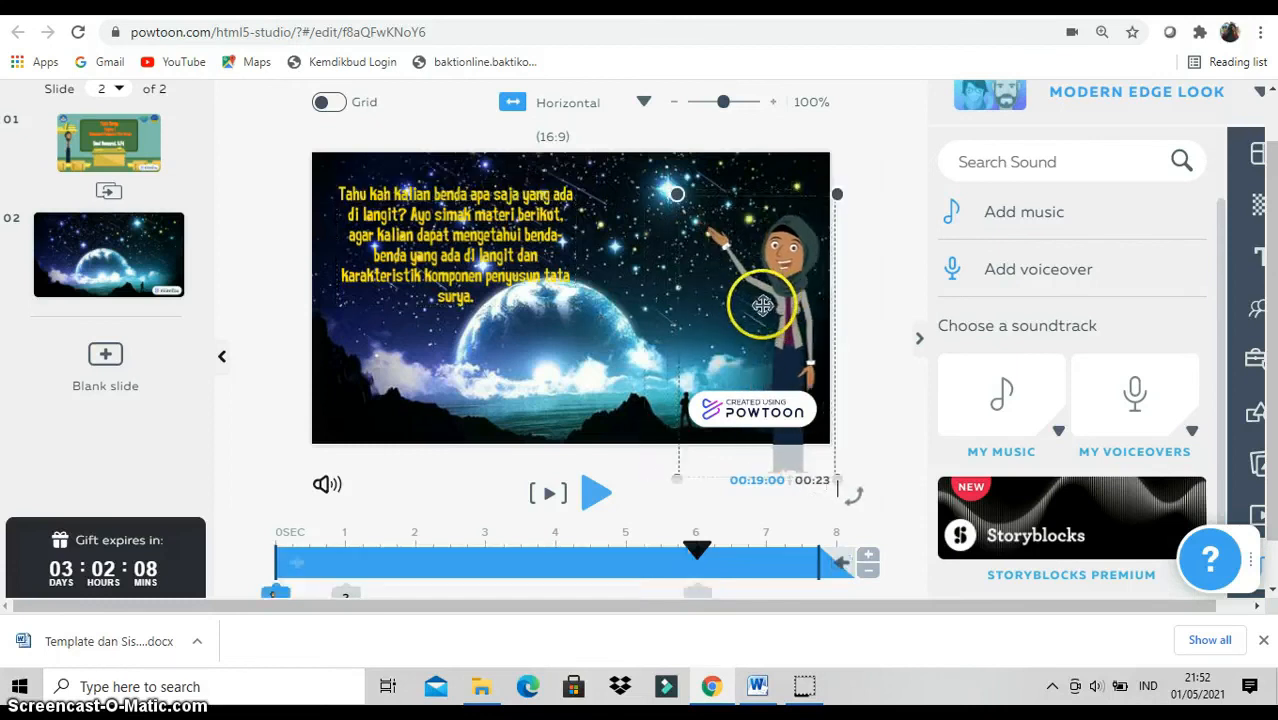
left_click(617, 318)
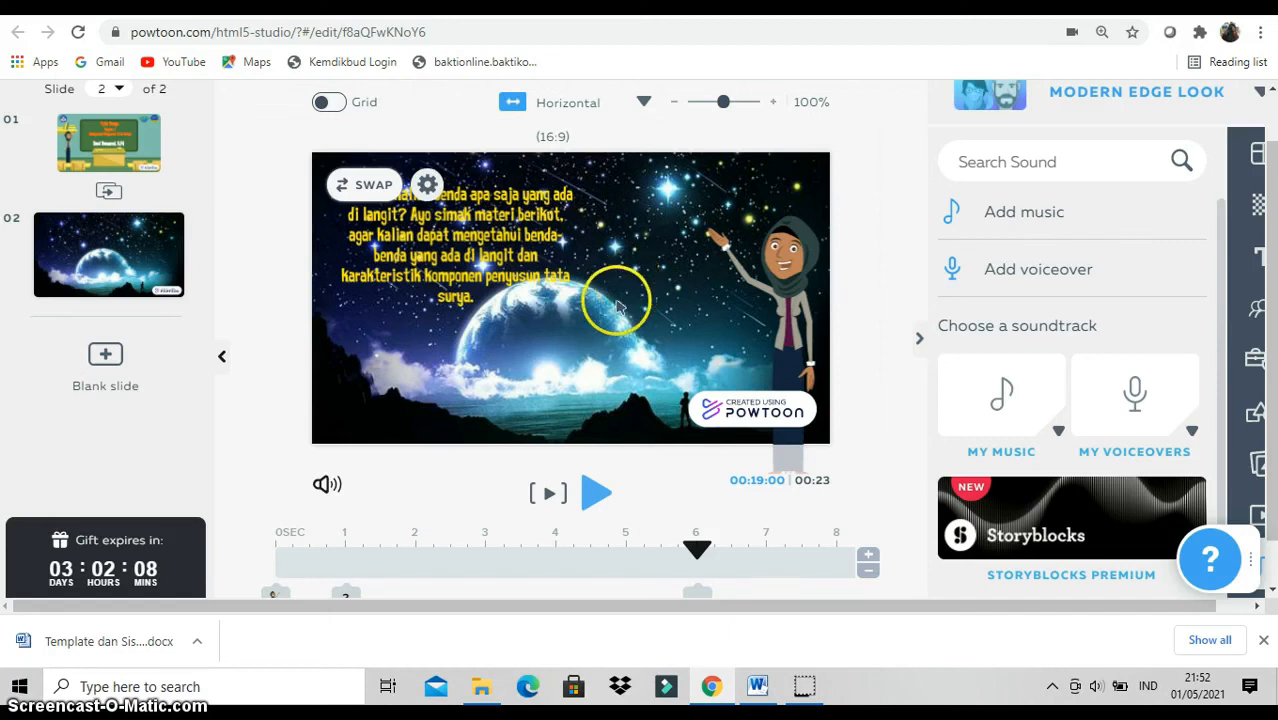
Increase the yellow text's font size to 45.
left_click(500, 258)
left_click(500, 258)
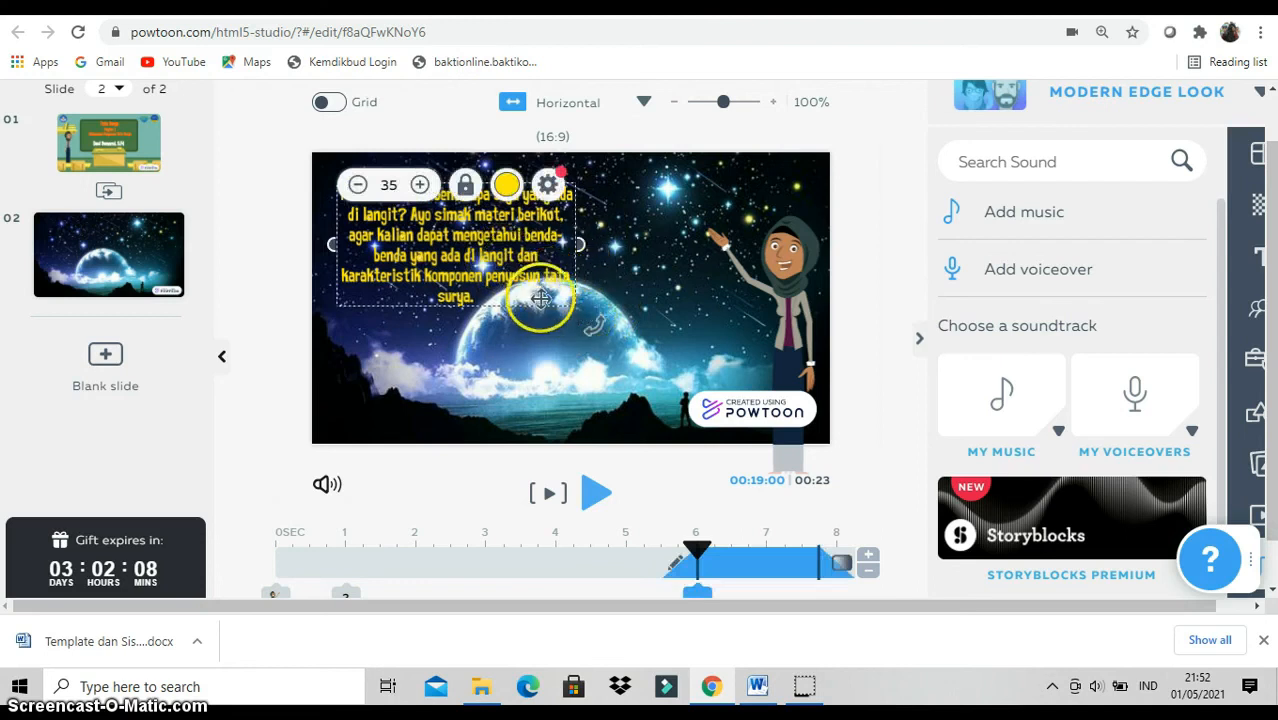
left_click(421, 186)
left_click(421, 186)
left_click(421, 186)
left_click(421, 186)
left_click(421, 186)
left_click(421, 186)
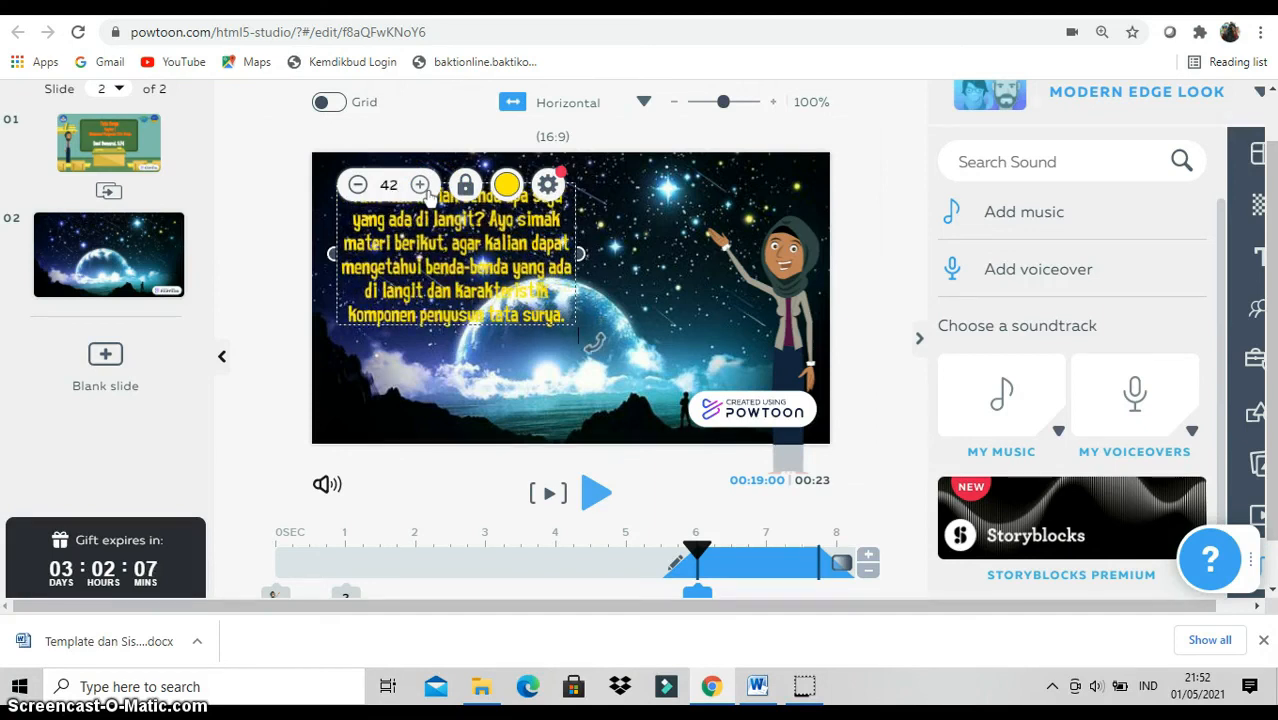
left_click(421, 186)
left_click(421, 186)
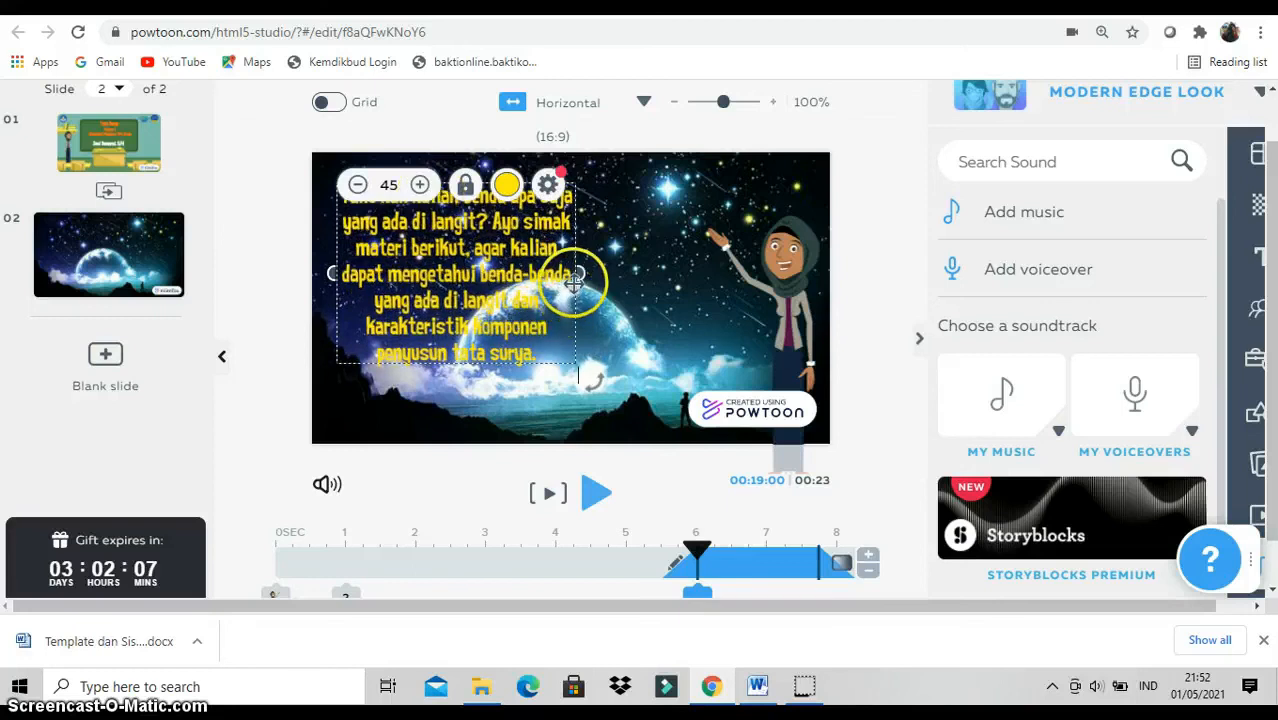
Widen the yellow text box, shift it closer to the slide's upper-left corner and preview the slide.
left_click_drag(578, 275, 633, 278)
left_click_drag(523, 255, 509, 234)
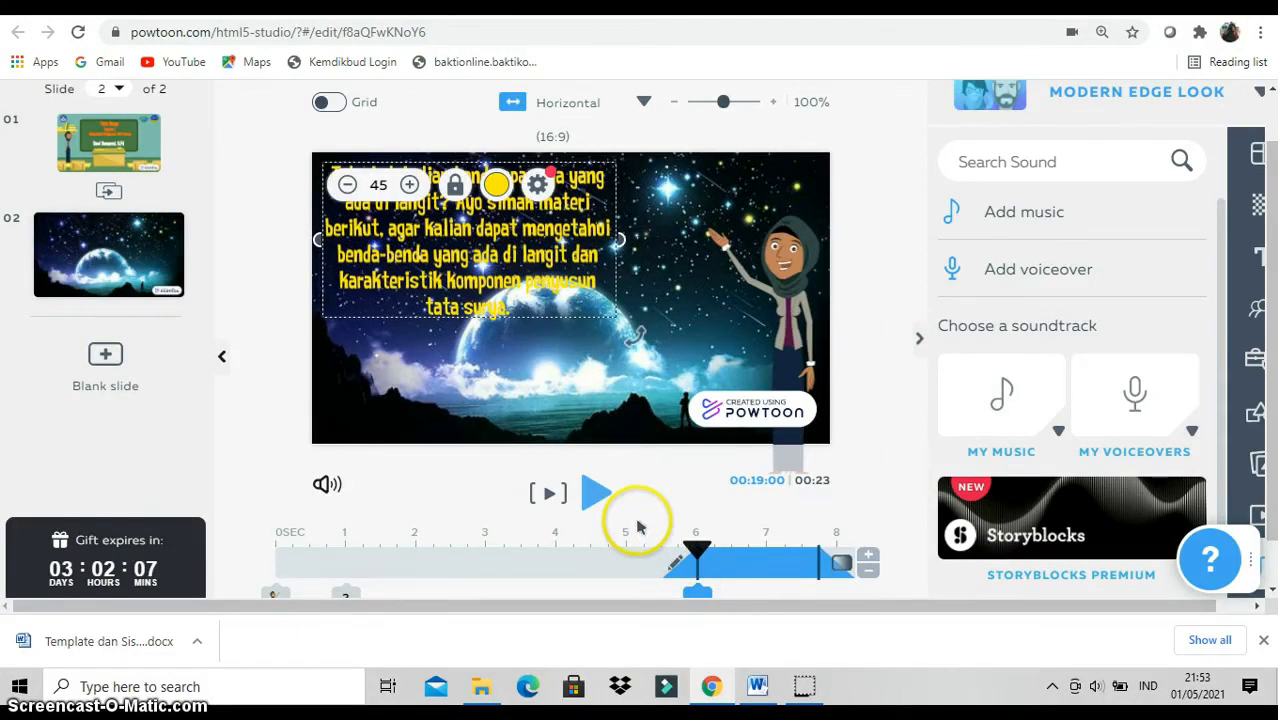
left_click(550, 497)
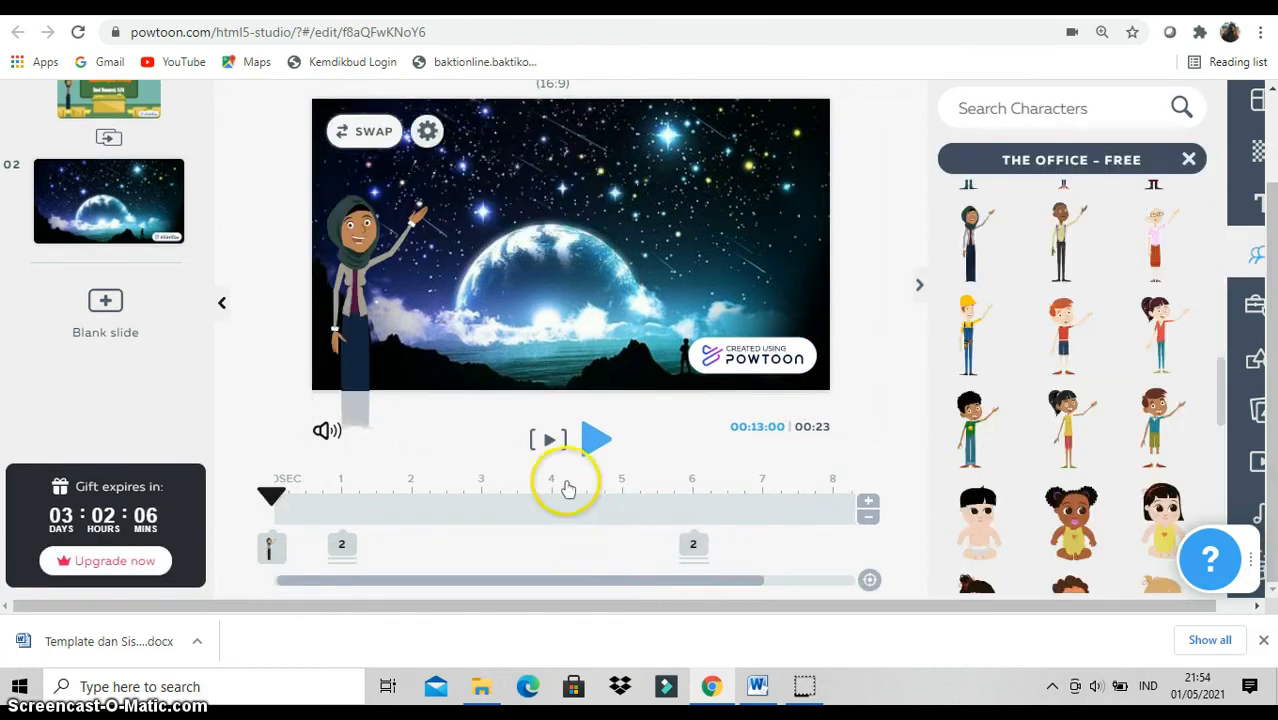
Preview slide 2 from its start, check the next scenes up to "Karakteristik matahari" in the Word storyline, and return to Powtoon.
left_click(549, 447)
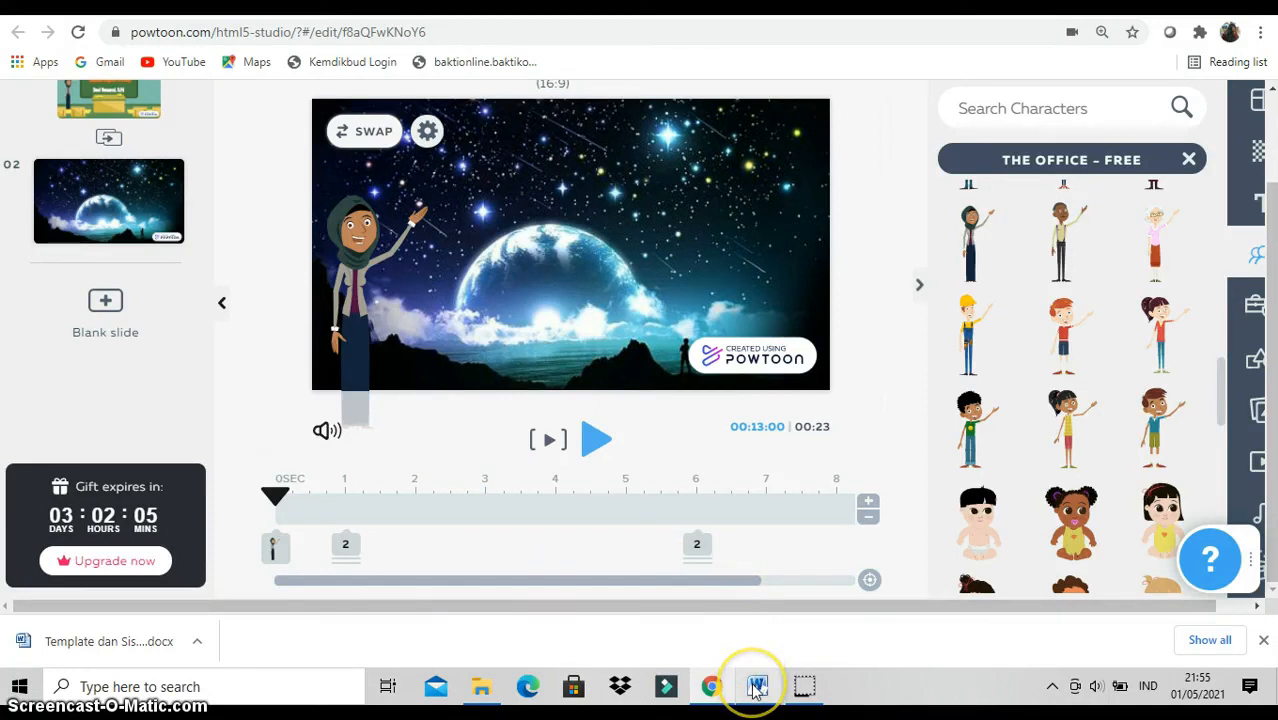
mouse_move(757, 686)
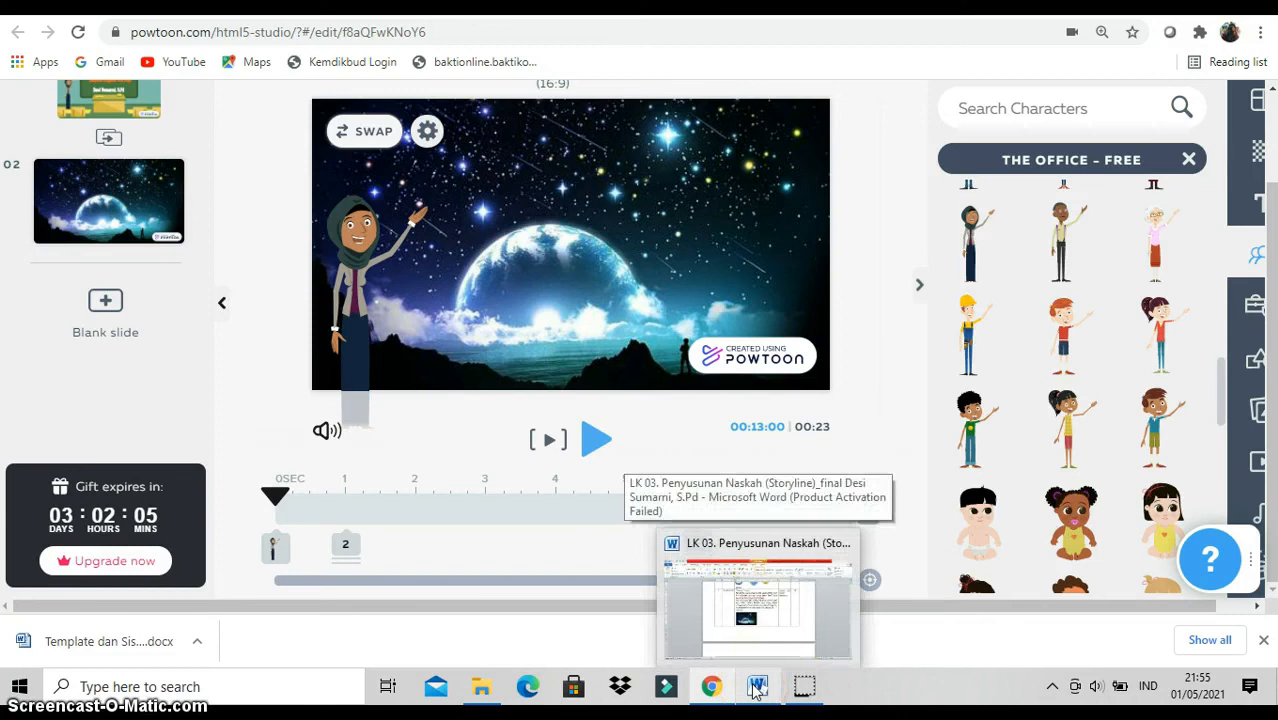
left_click(796, 608)
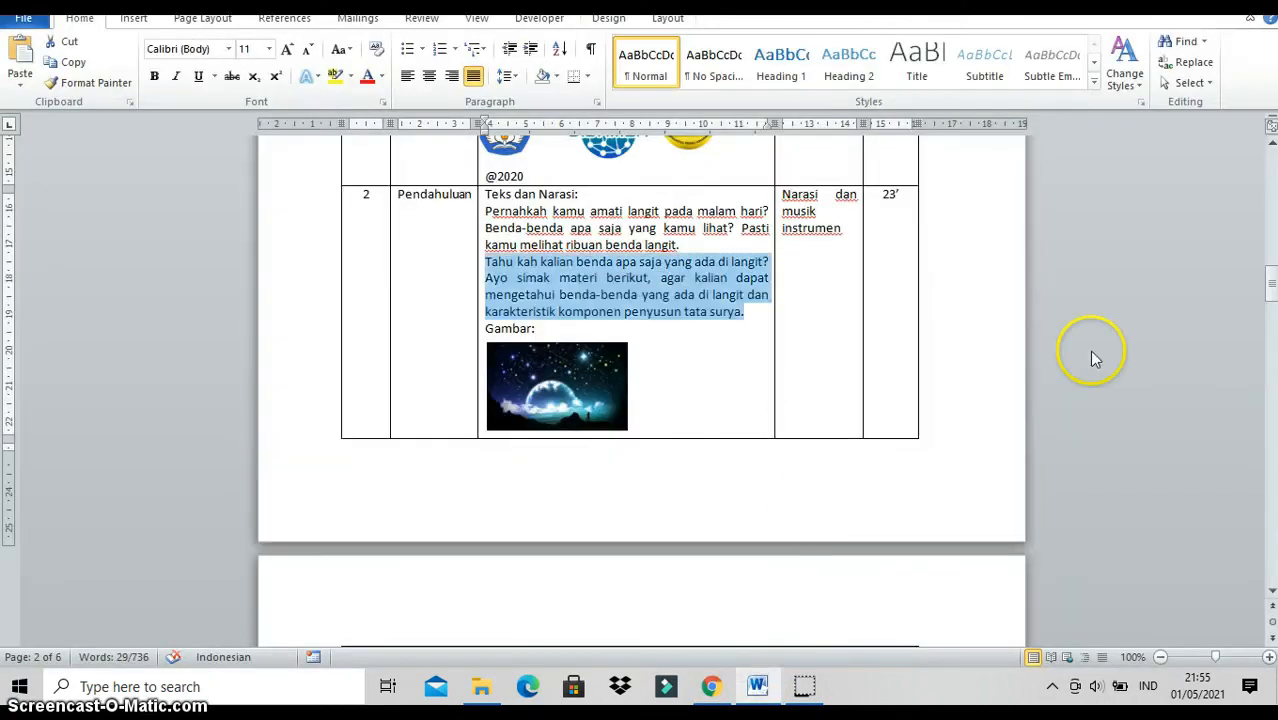
left_click_drag(1270, 285, 1266, 330)
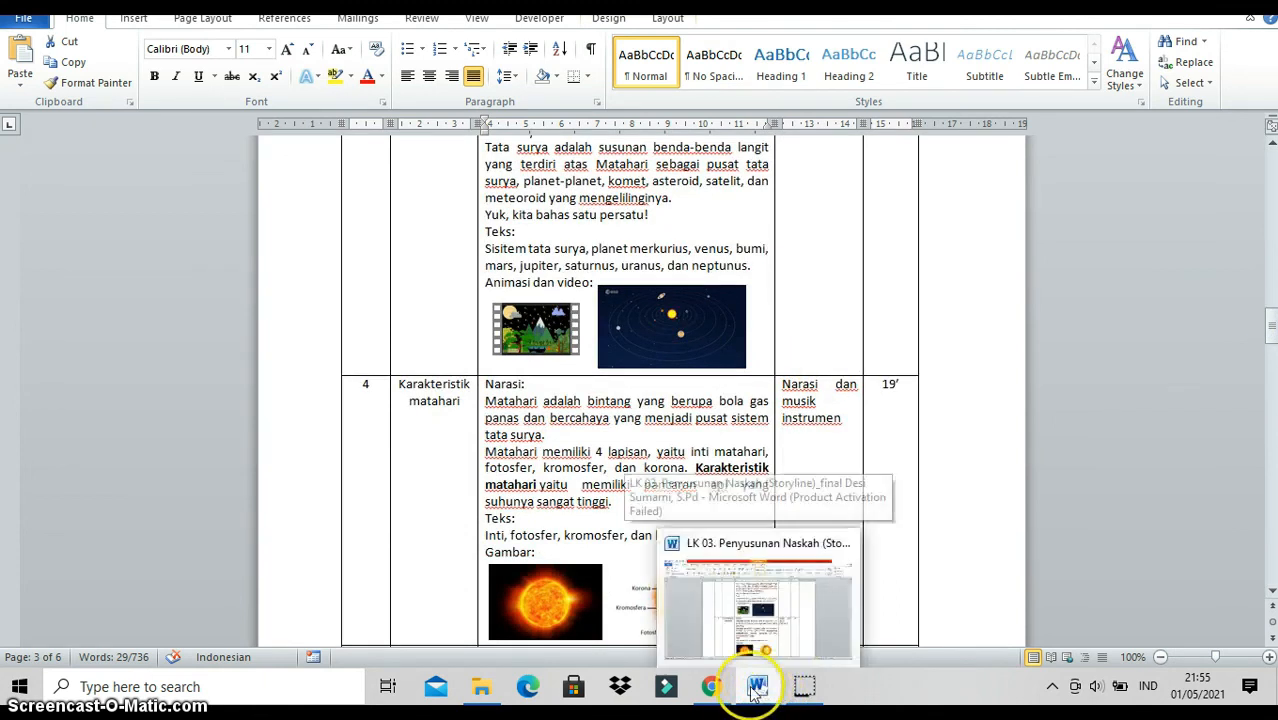
left_click(712, 688)
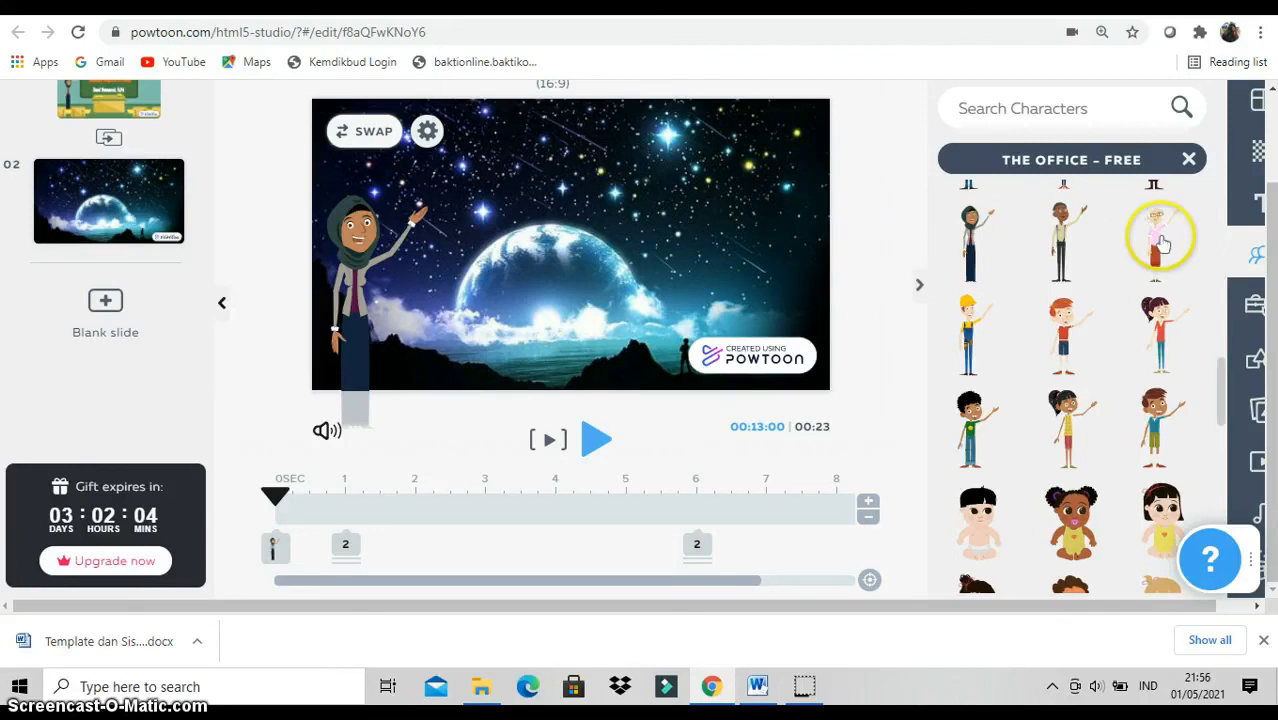
Look through the slide list of the 11-slide "Sistem Tata Sury…" Powtoon down to the last slide.
left_click_drag(1266, 215, 1265, 105)
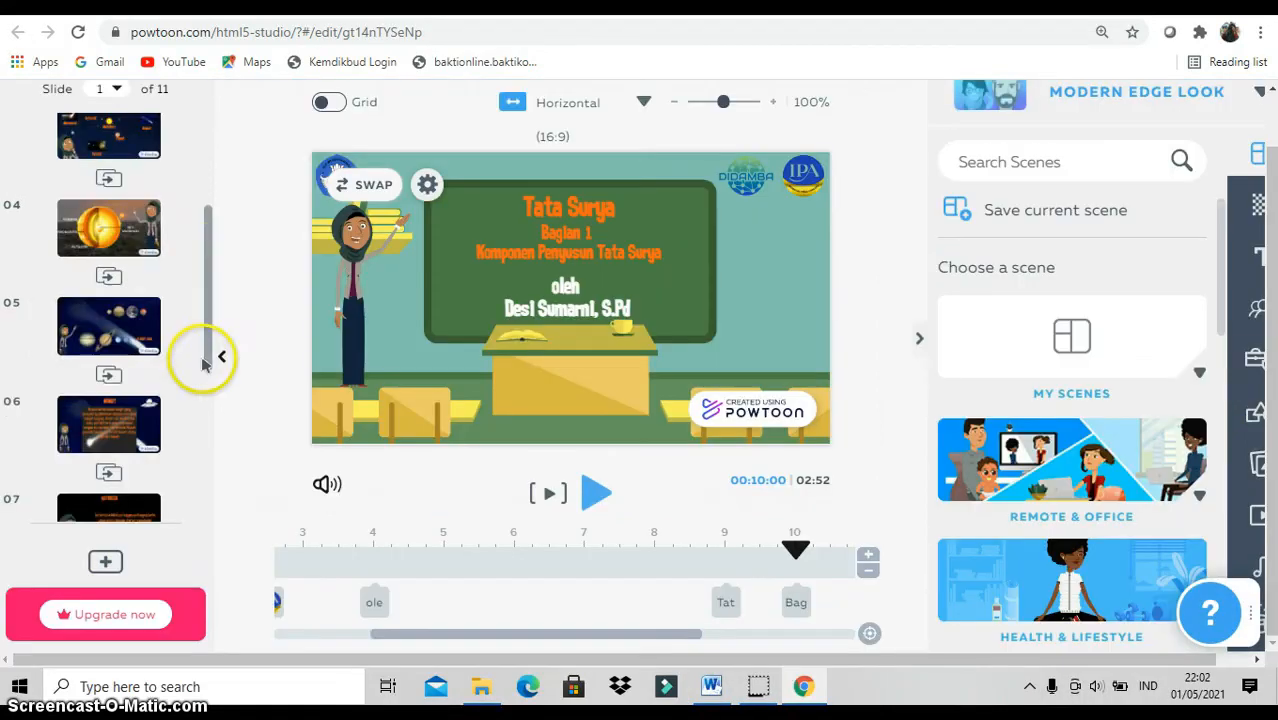
scroll(206, 354, "down", 5)
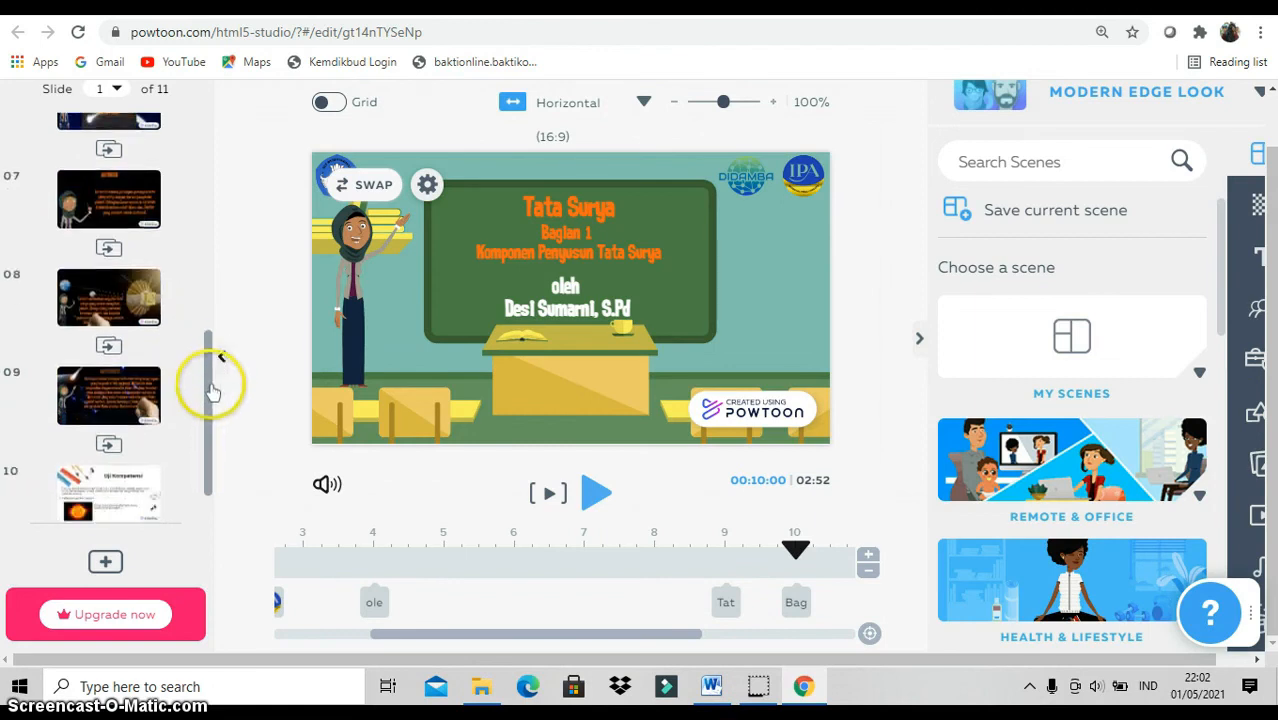
left_click_drag(211, 386, 212, 454)
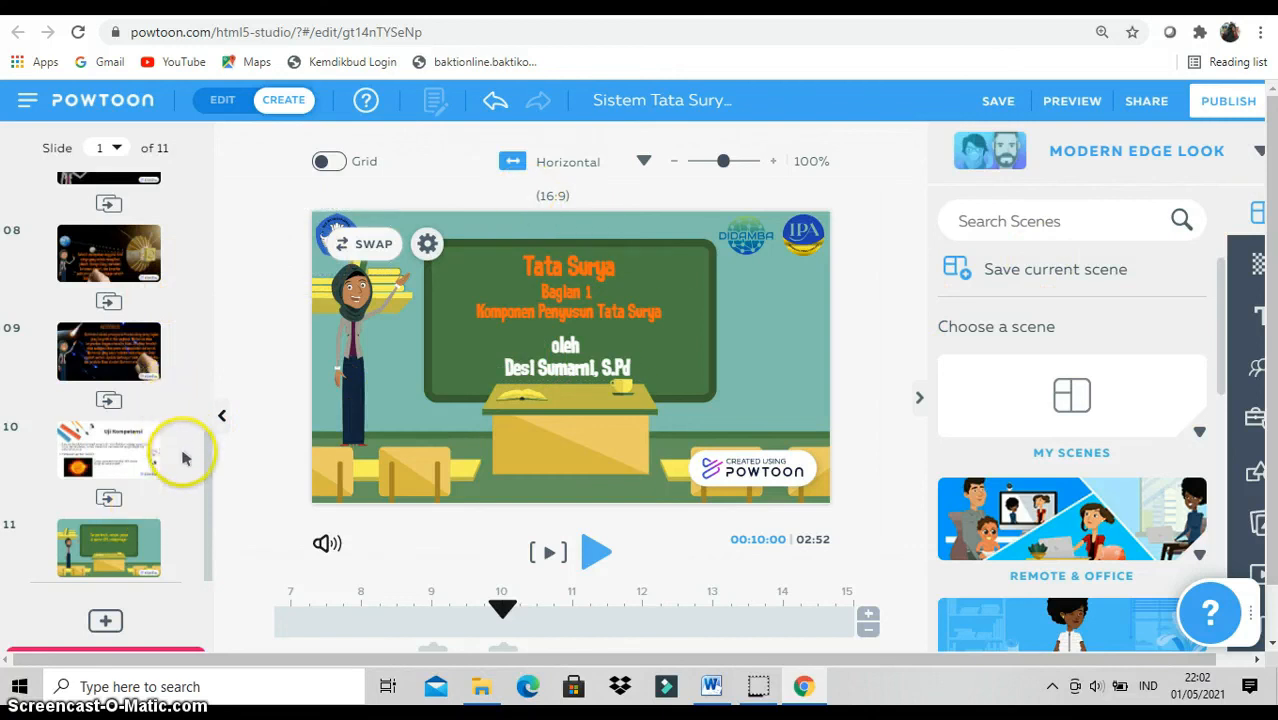
Go back up to slide 1 in the slide list, preview the whole Powtoon as a movie to its end, and return to editing.
left_click_drag(205, 508, 186, 225)
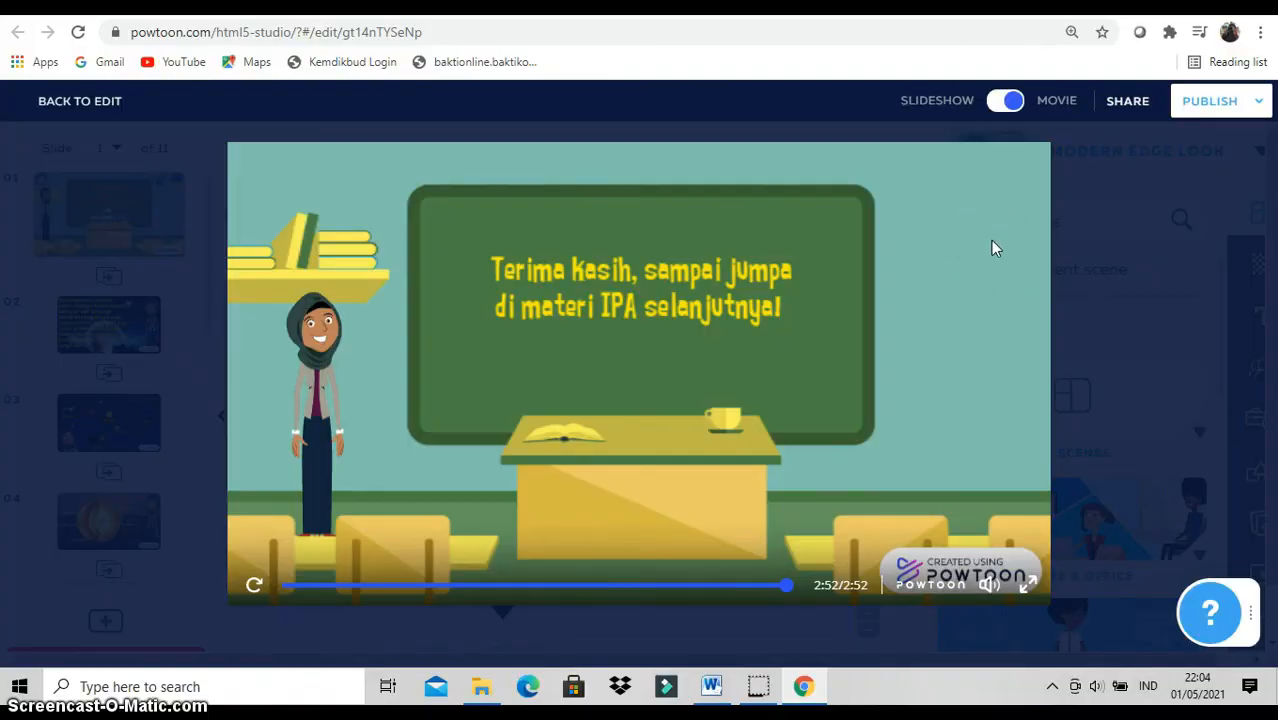
left_click(61, 112)
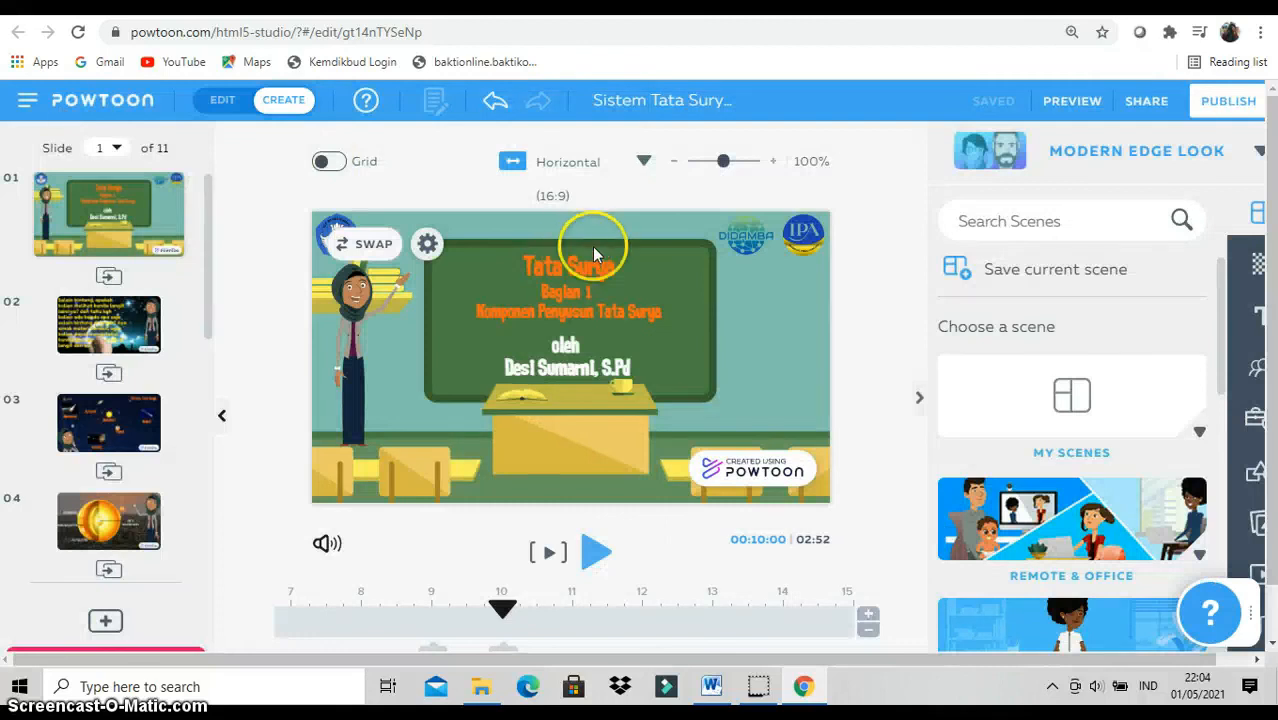
Start publishing the Powtoon to YouTube with the already selected account and Public privacy, and continue to the upload details.
left_click(1236, 108)
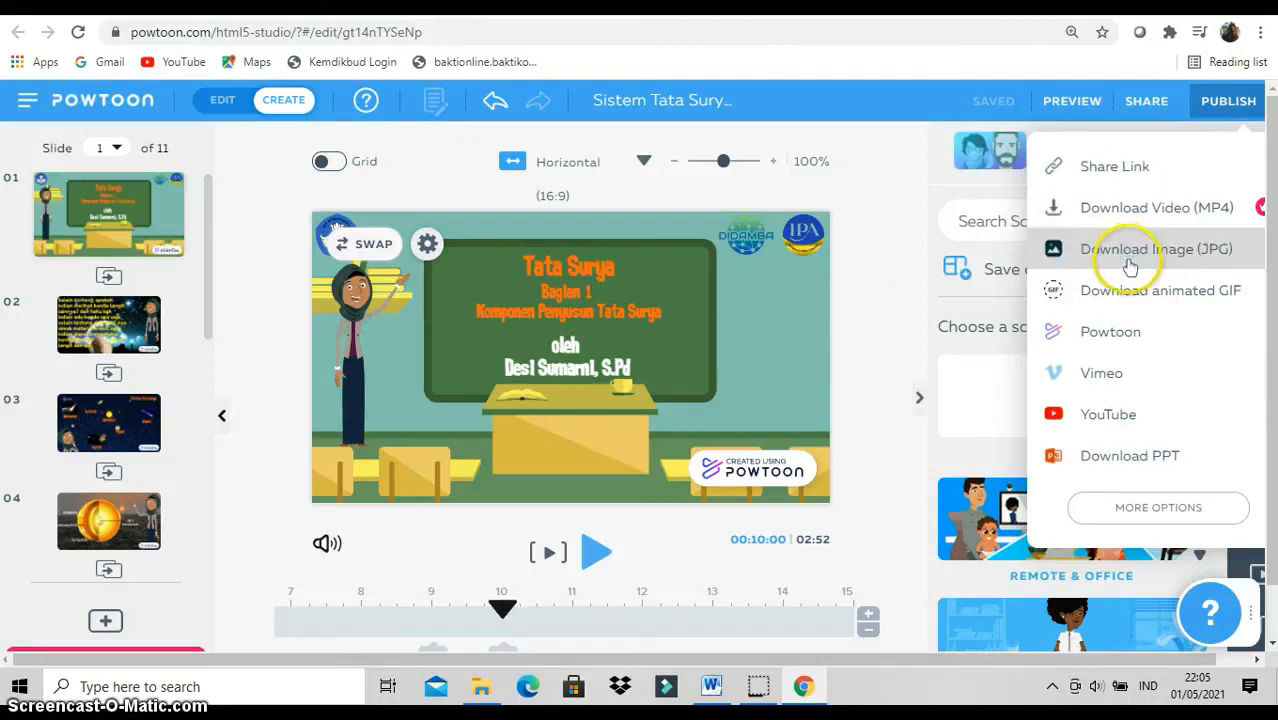
left_click(1138, 424)
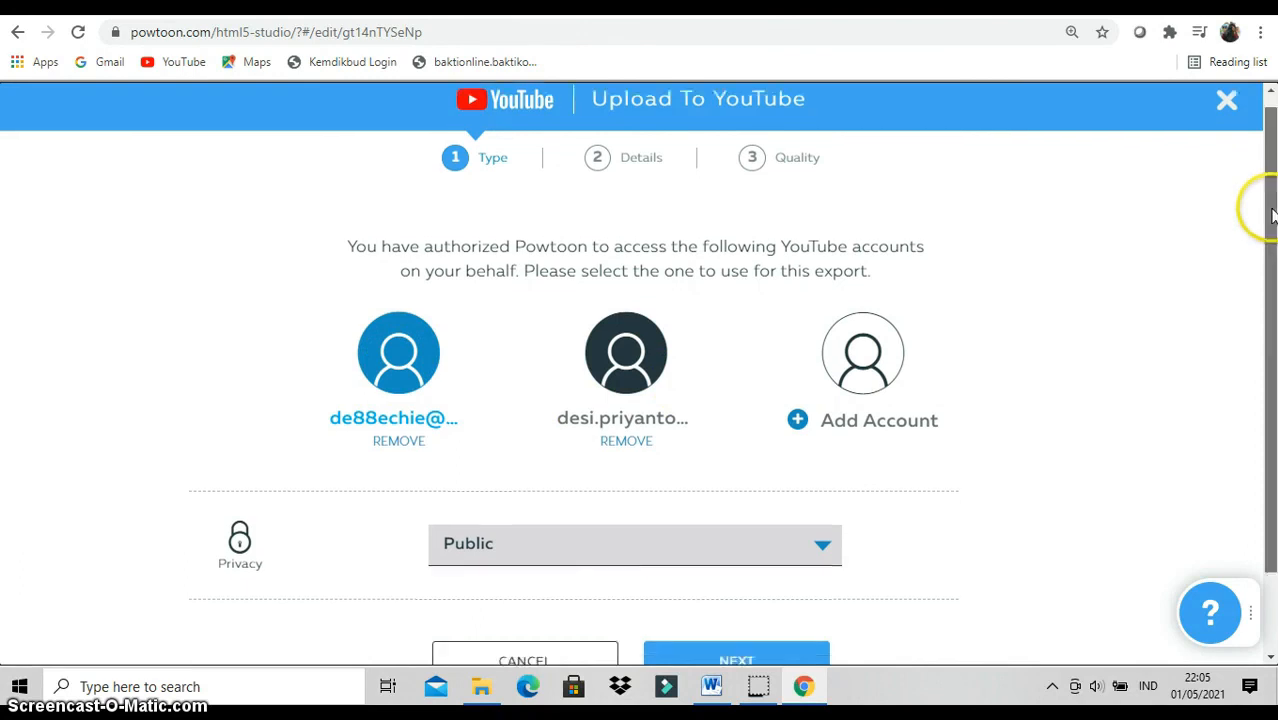
scroll(1270, 205, "down", 1)
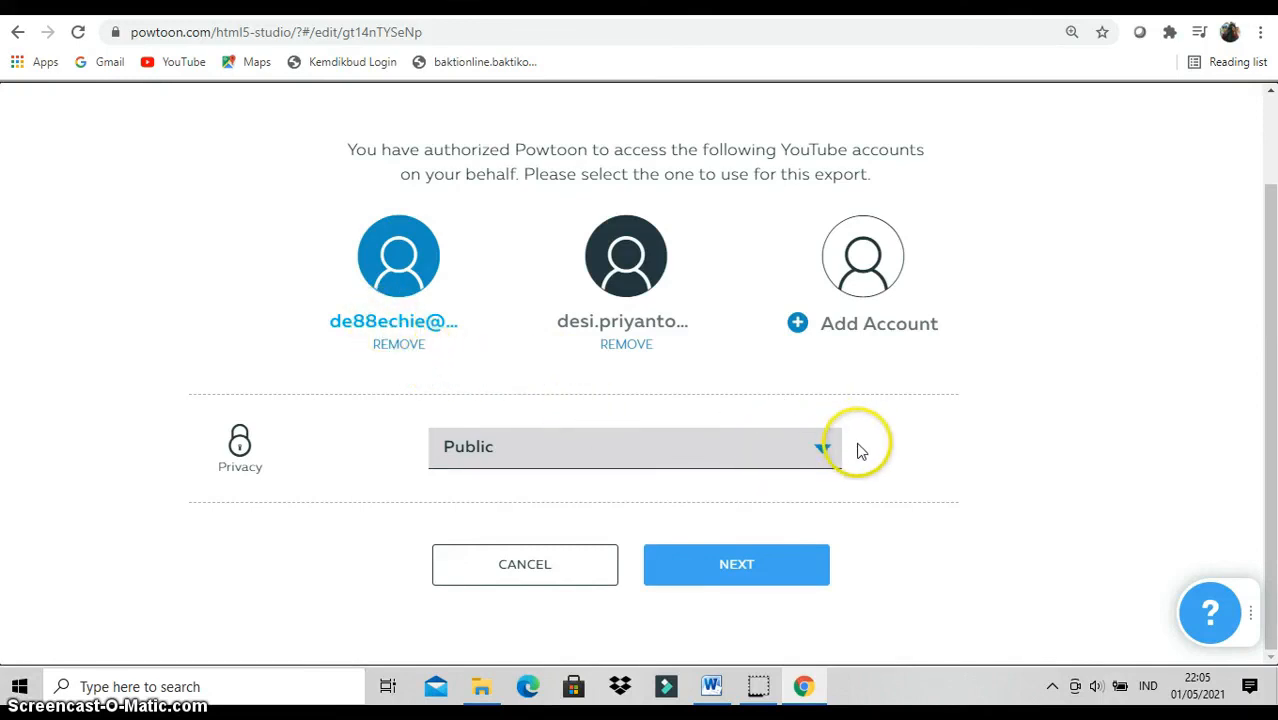
left_click(757, 573)
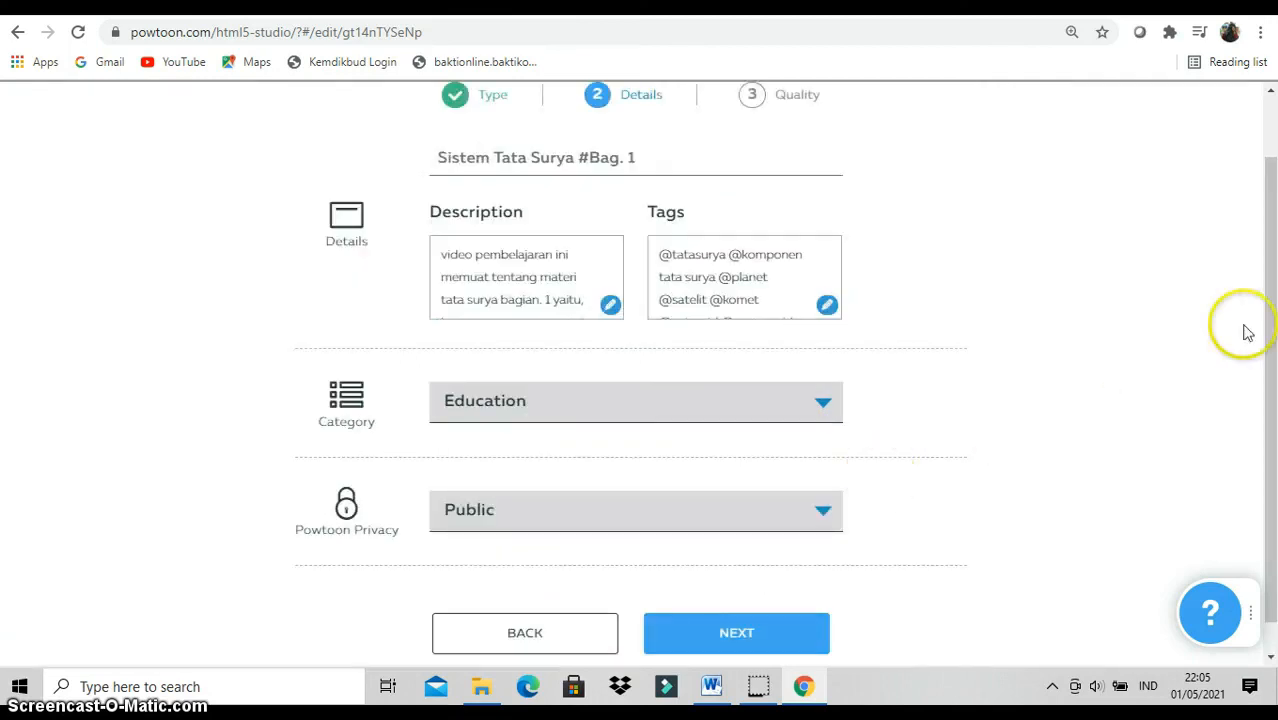
Review the upload details and accept the title "Sistem Tata Surya #Bag. 1", category Education and Powtoon privacy Public.
left_click_drag(1270, 314, 1262, 248)
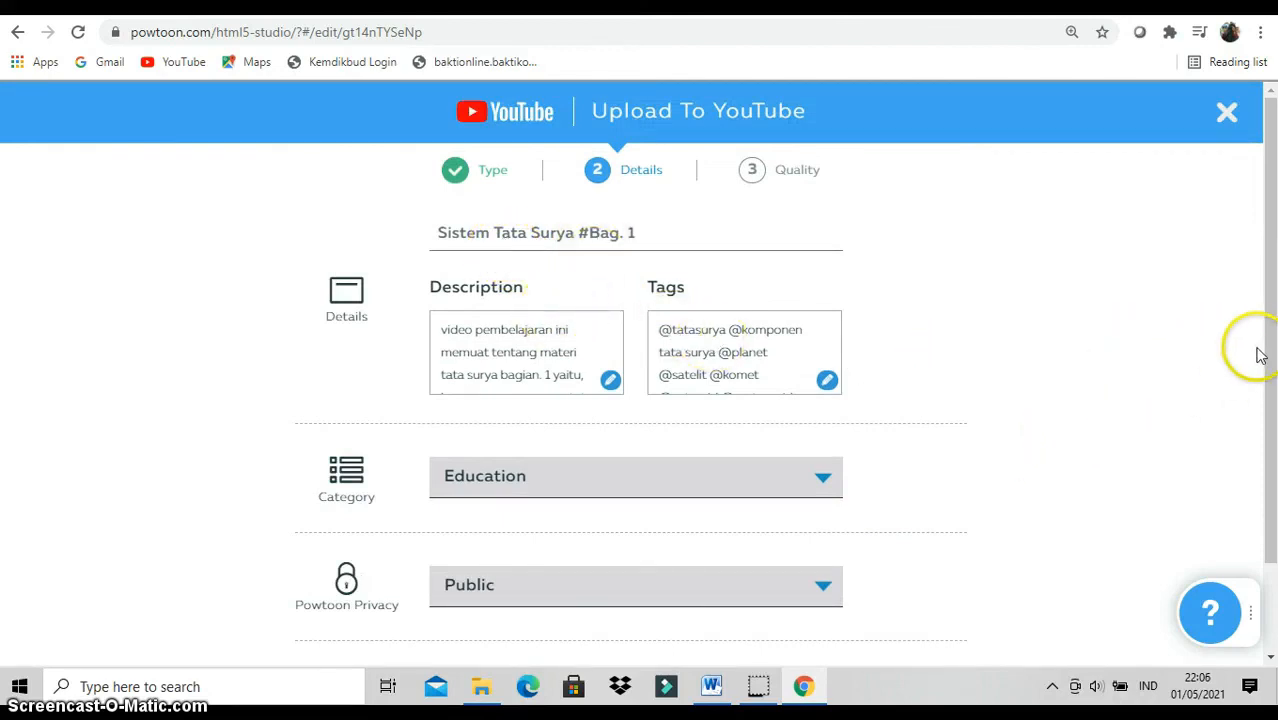
left_click_drag(1272, 355, 1258, 490)
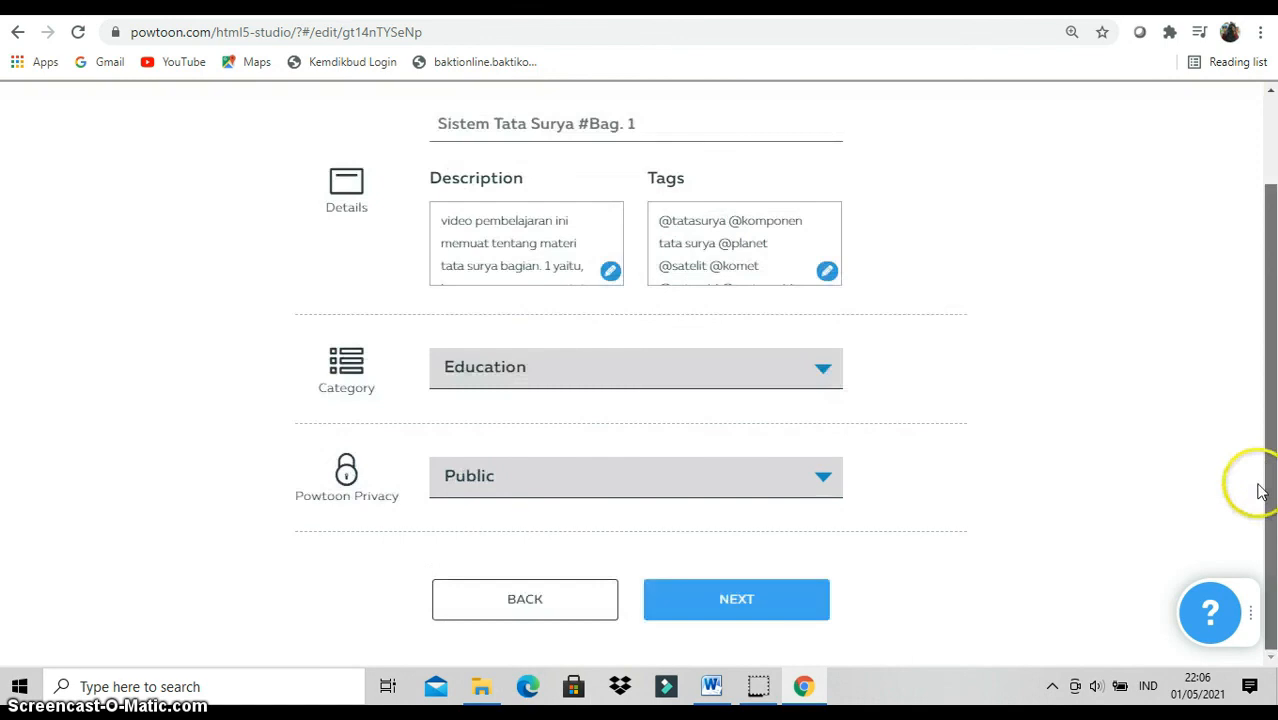
left_click(791, 614)
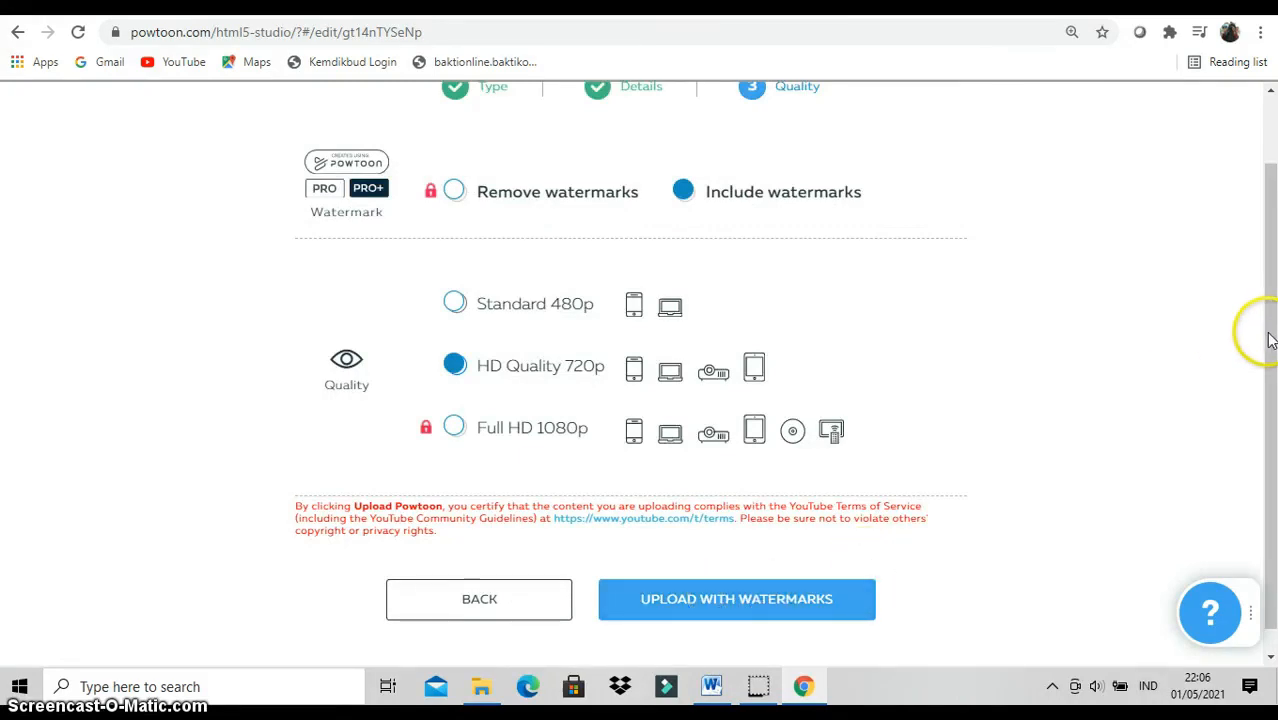
Upload the video to YouTube in HD Quality 720p with watermarks included, and view its published Powtoon page.
left_click_drag(1270, 340, 1274, 381)
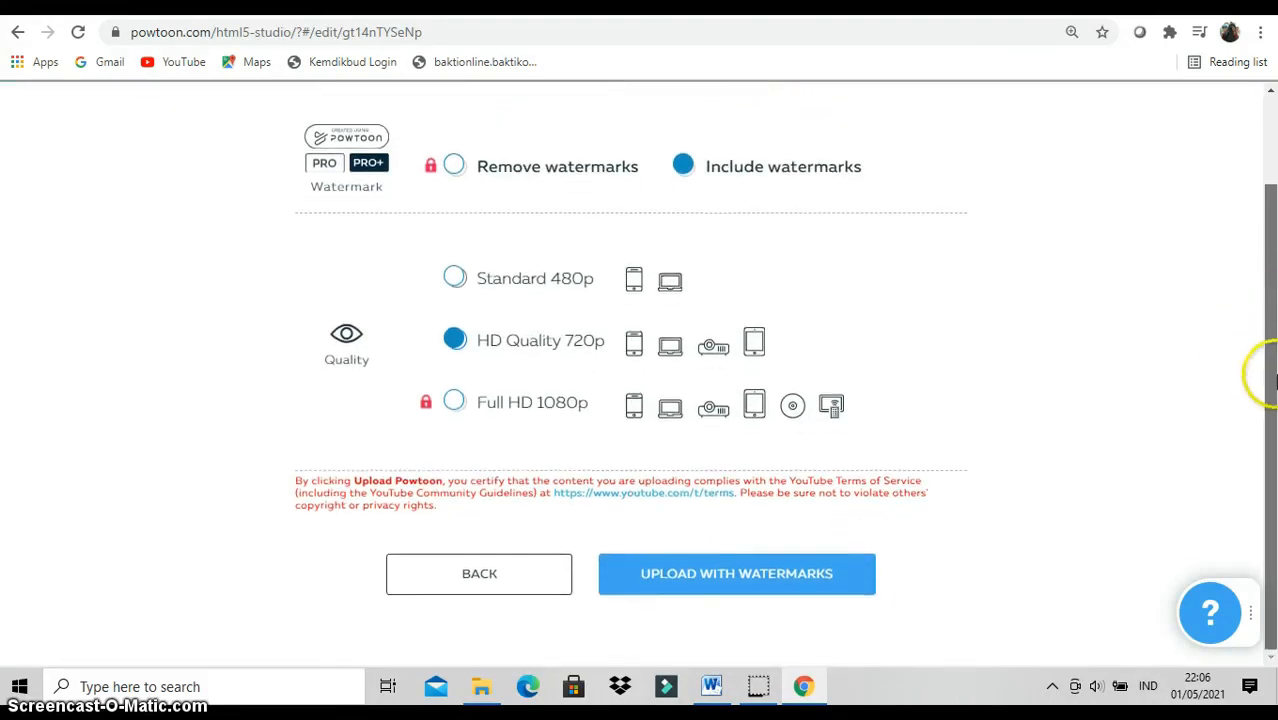
left_click(822, 578)
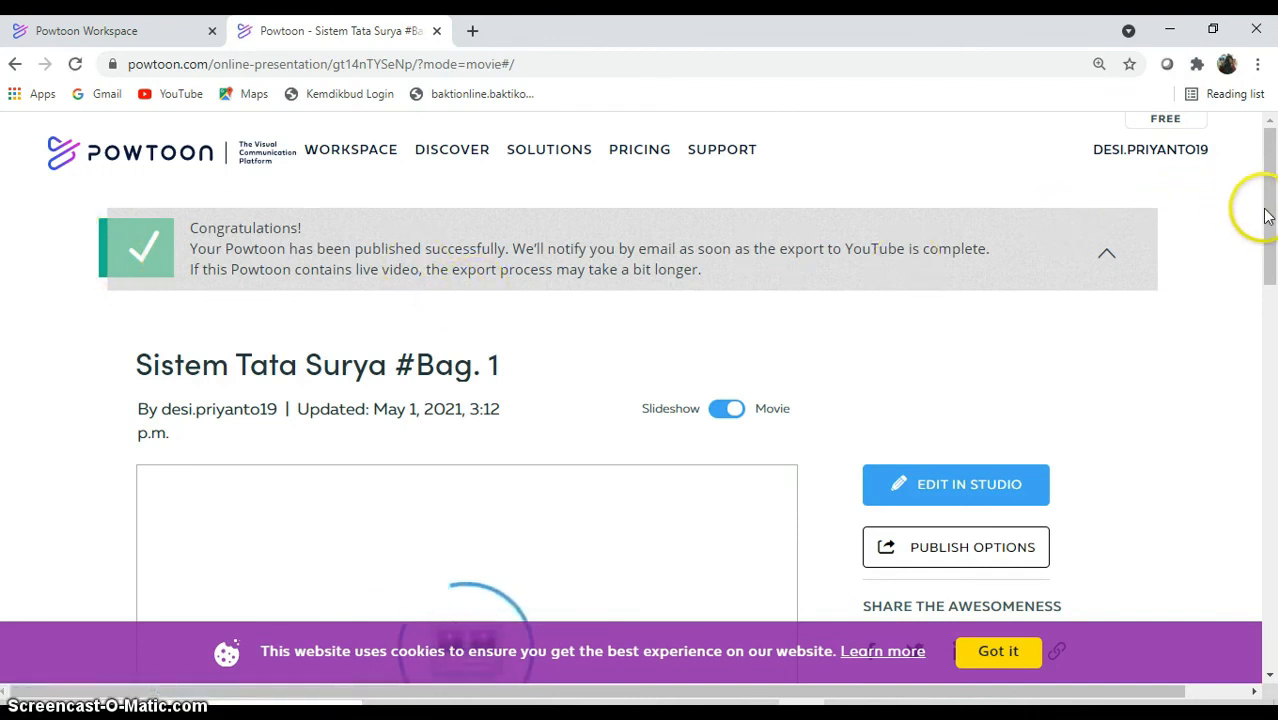
left_click_drag(1272, 217, 1271, 267)
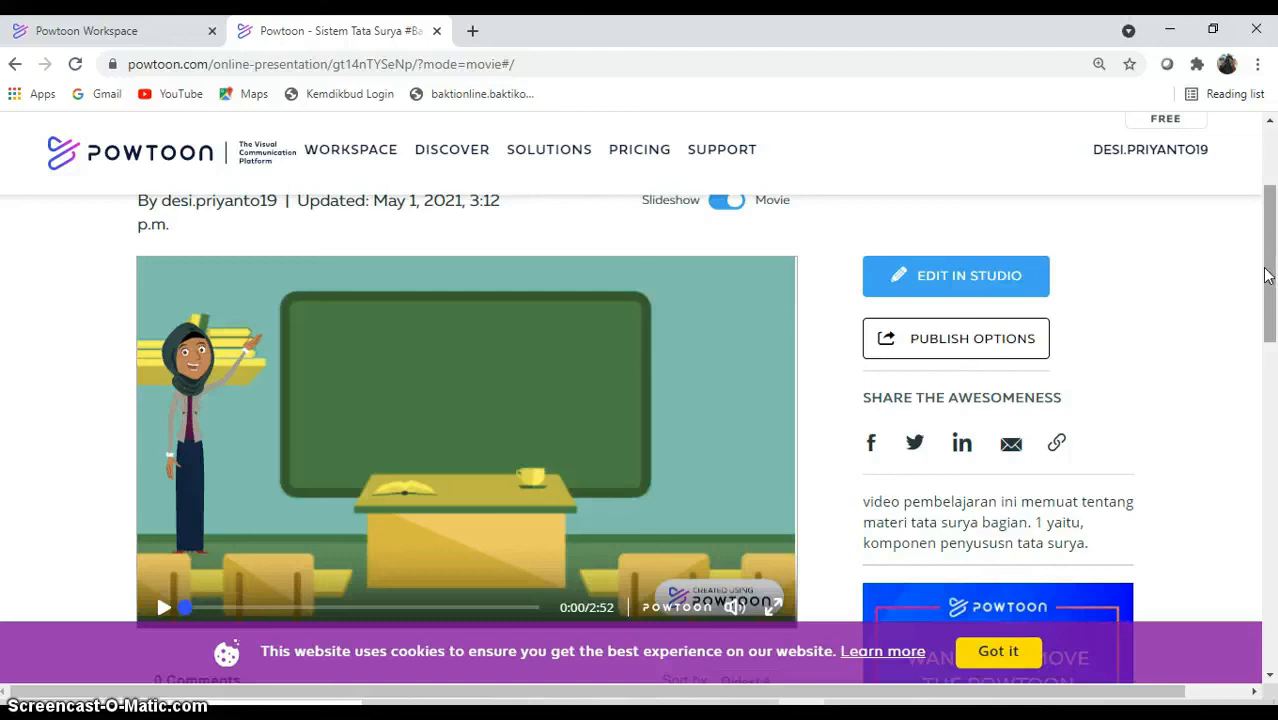
left_click(1175, 311)
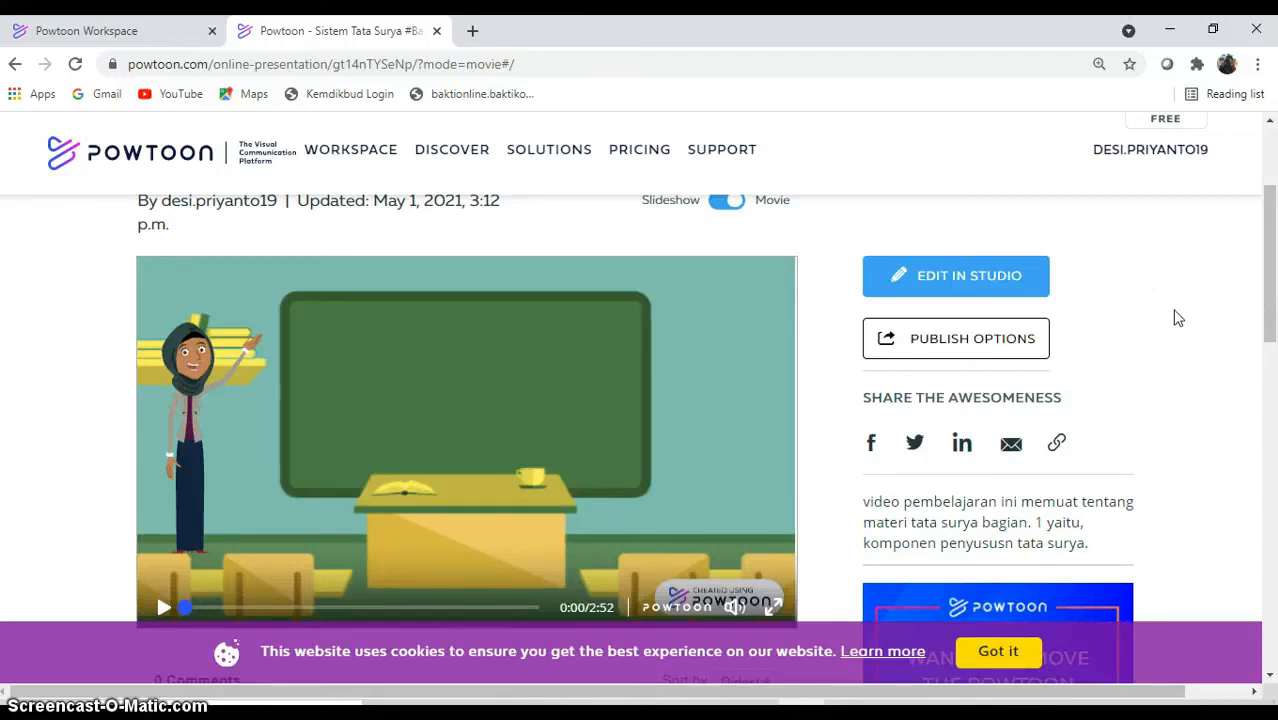